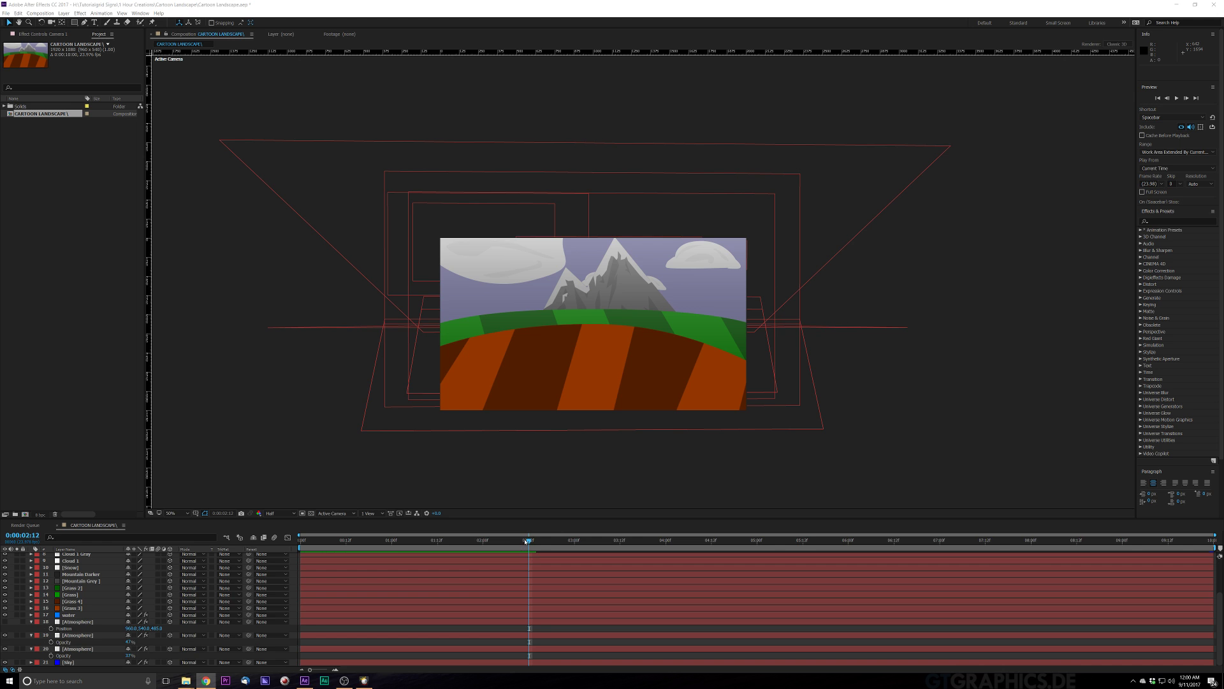
Step: Scrub through the cartoon landscape composition to examine the camera move and how the layers shift over time
drag(526, 541, 677, 541)
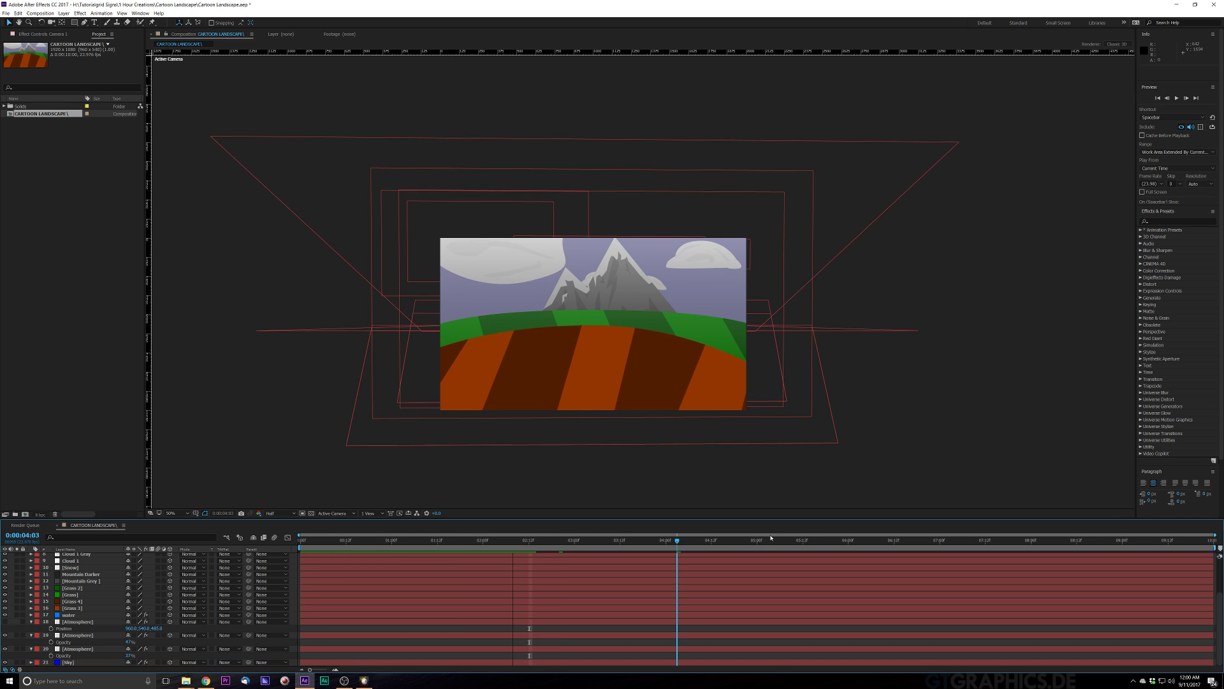
drag(770, 537, 1158, 543)
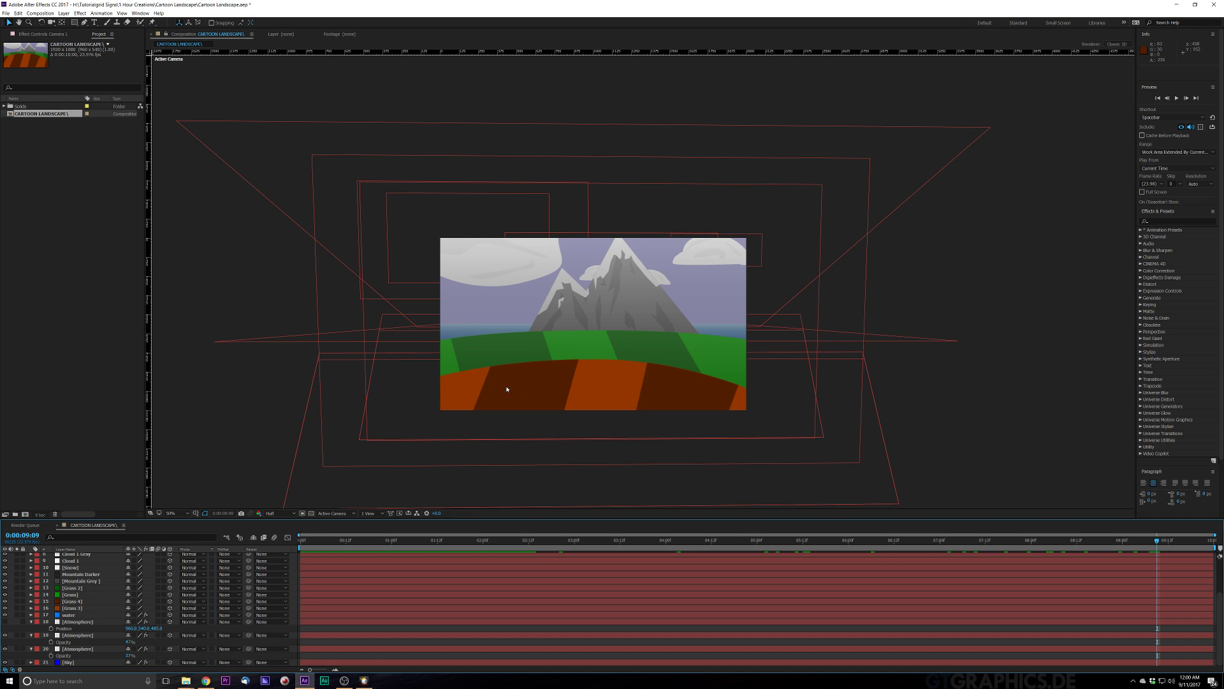
key(alt+Tab)
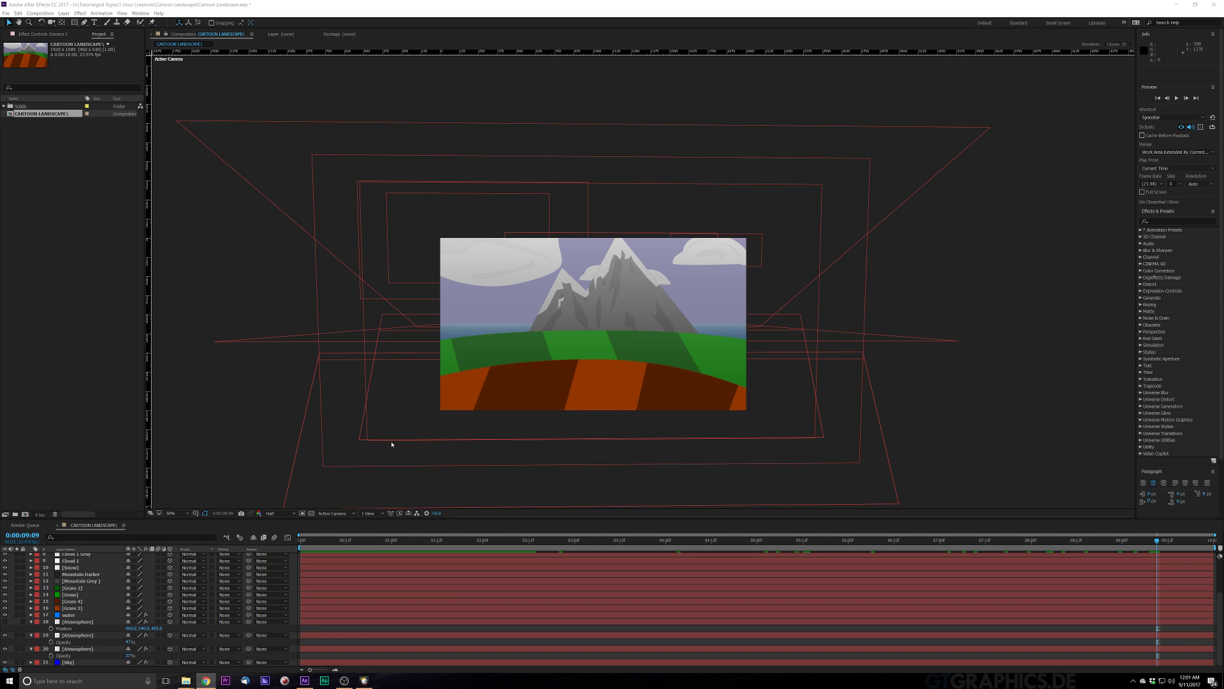
scroll(126, 637, up, 3)
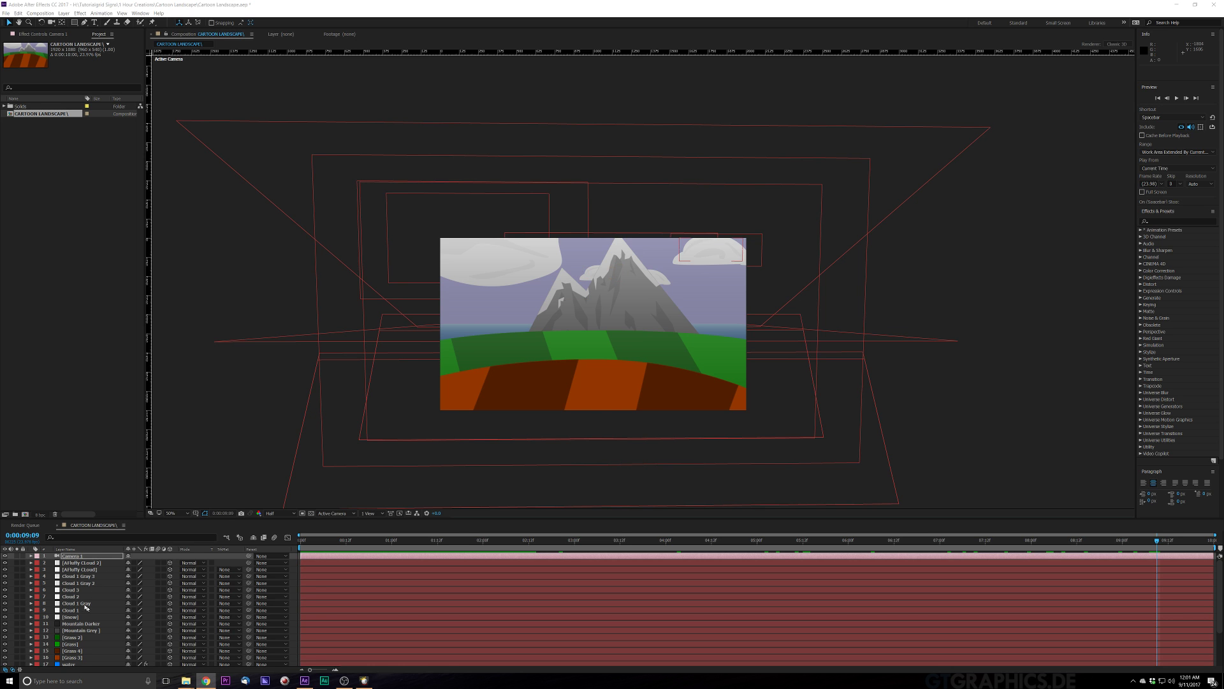
key(period)
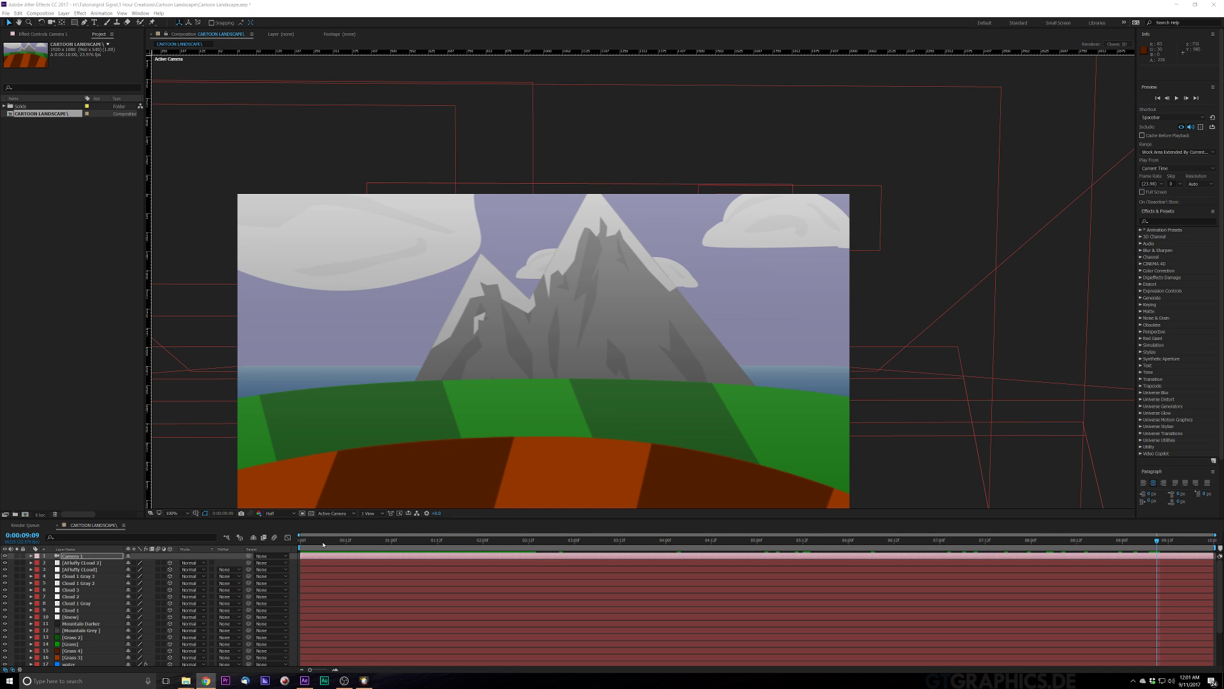
drag(312, 546, 853, 570)
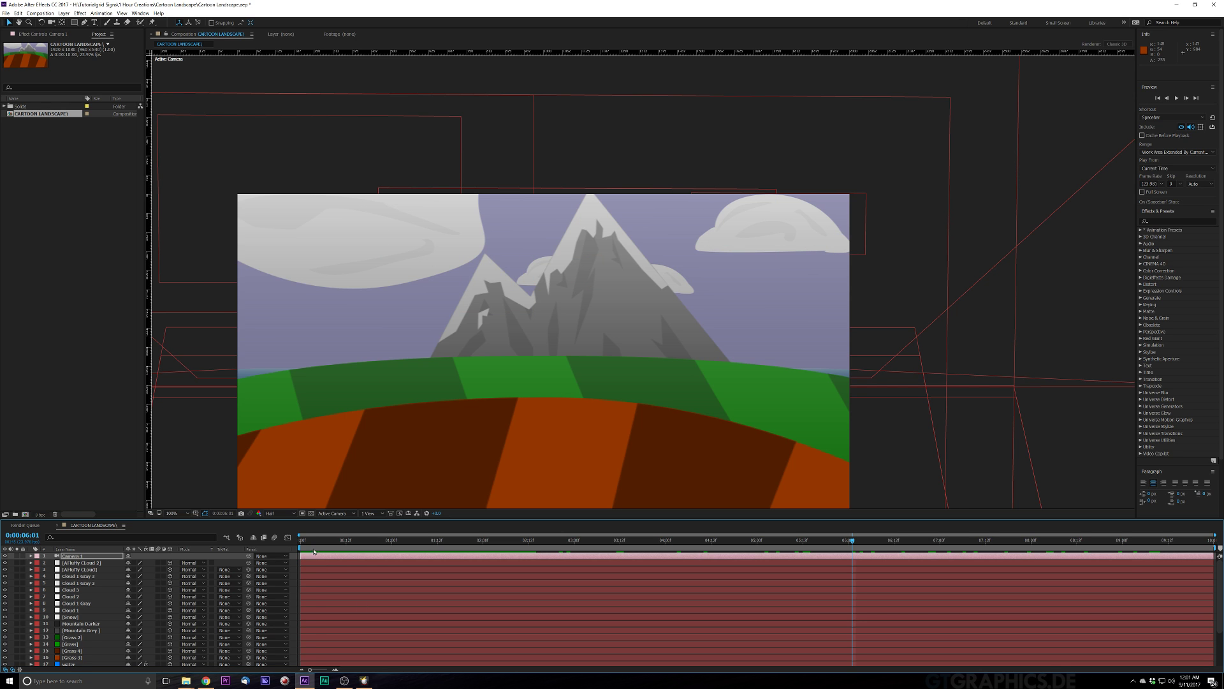
Step: Keyframe the Position of Cloud 1 and Cloud 1 Gray at 0:00:00:00, and shift both left to about X 2256 at 0:00:09:23
key(Home)
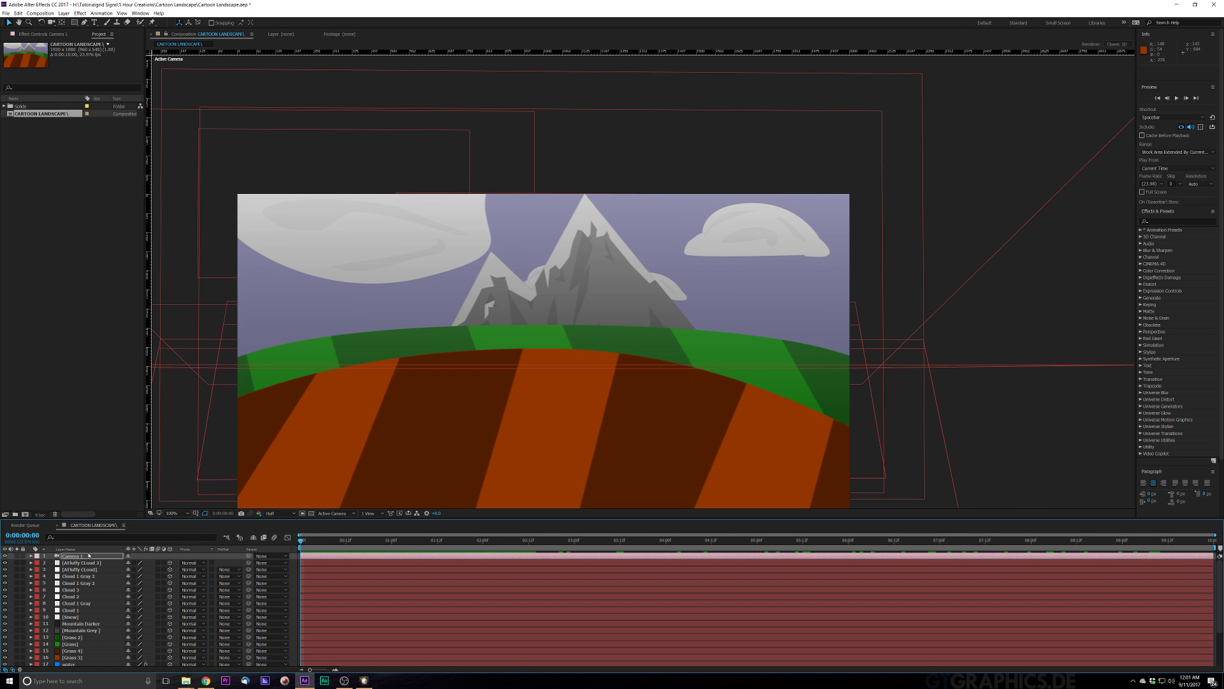
click(77, 617)
click(73, 610)
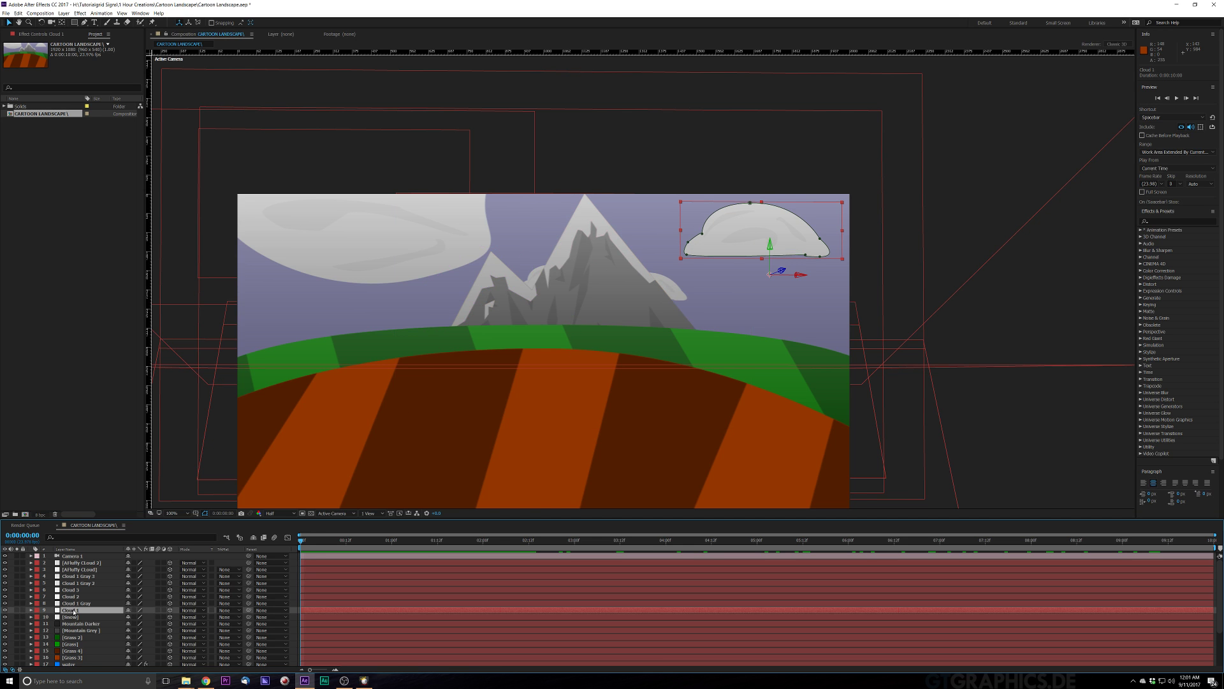
shift+click(77, 603)
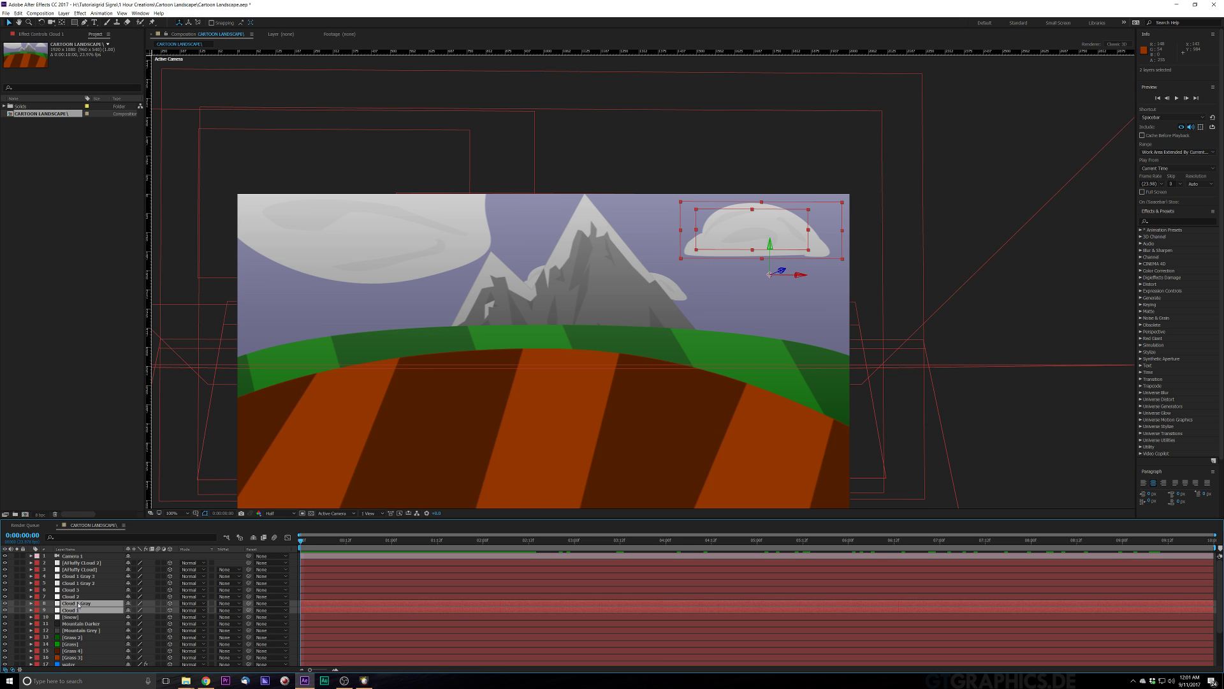
key(p)
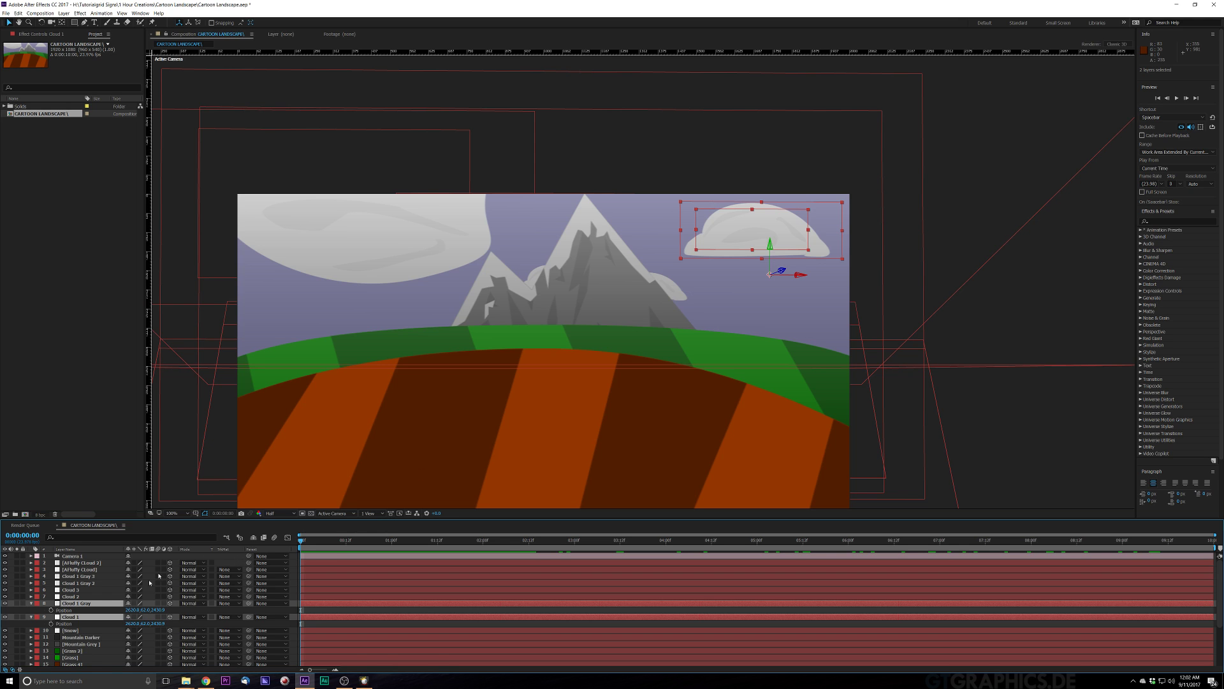
click(50, 609)
click(49, 623)
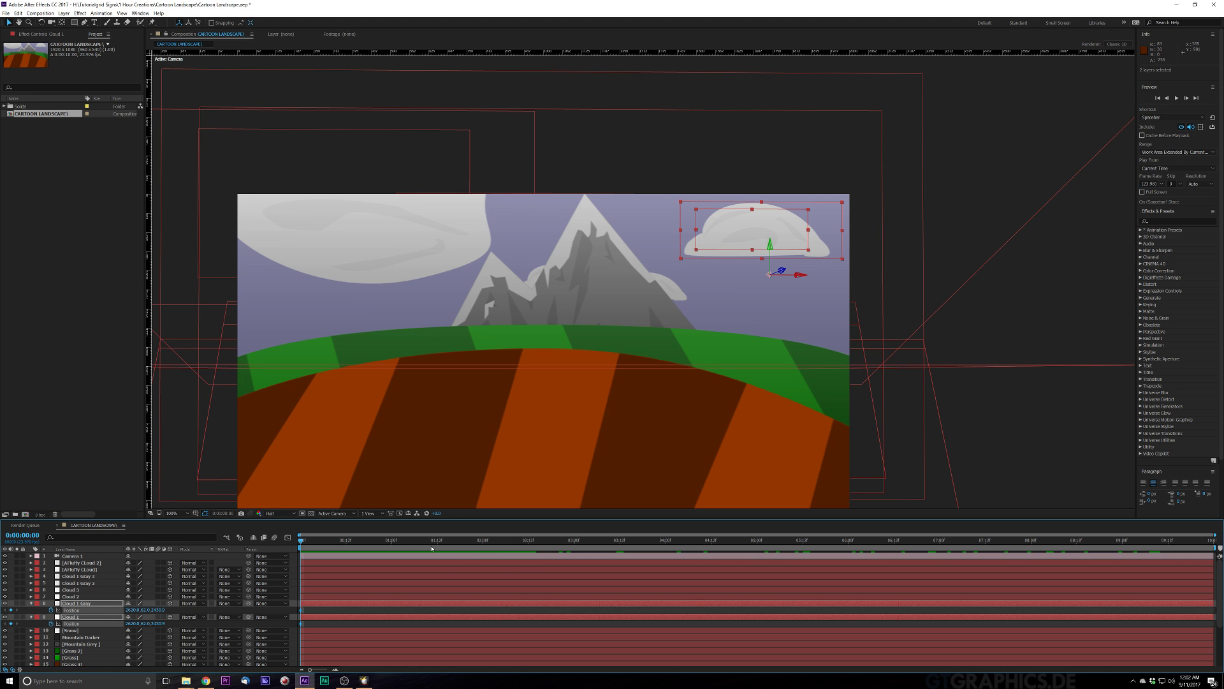
drag(429, 541, 1210, 573)
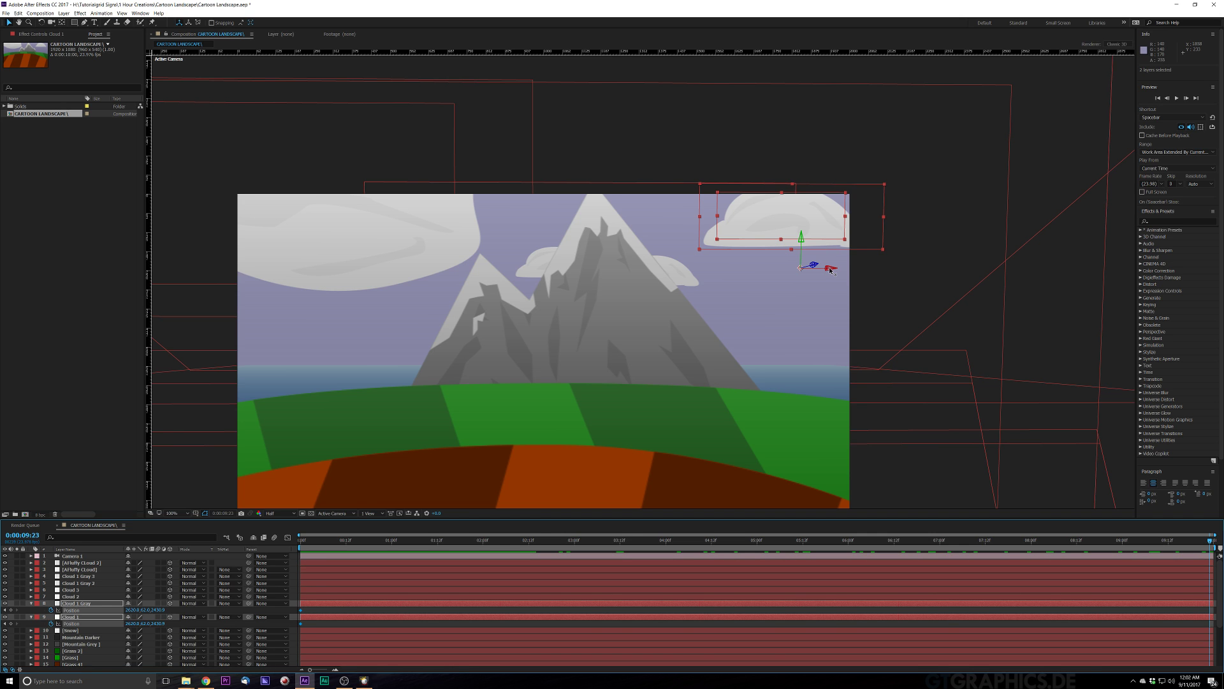
drag(830, 270, 729, 313)
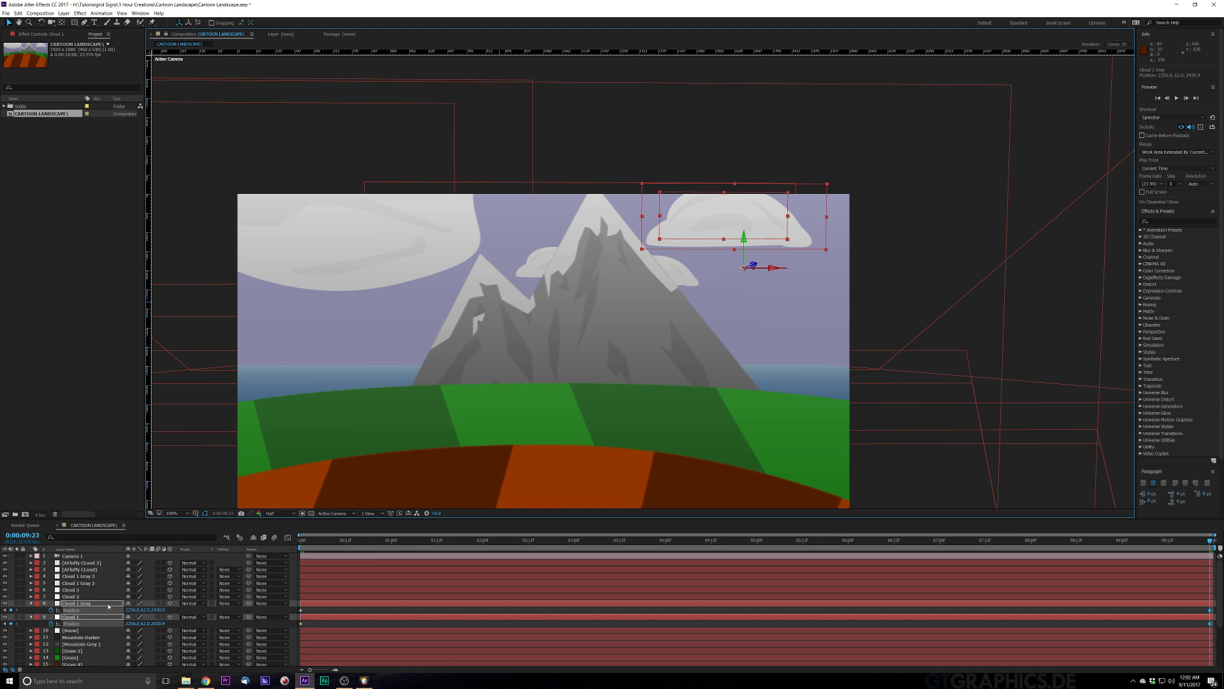
Step: Toggle the visibility of the Cloud 3 and Cloud 2 layers to check which small cloud each one is
click(72, 597)
ctrl+click(71, 589)
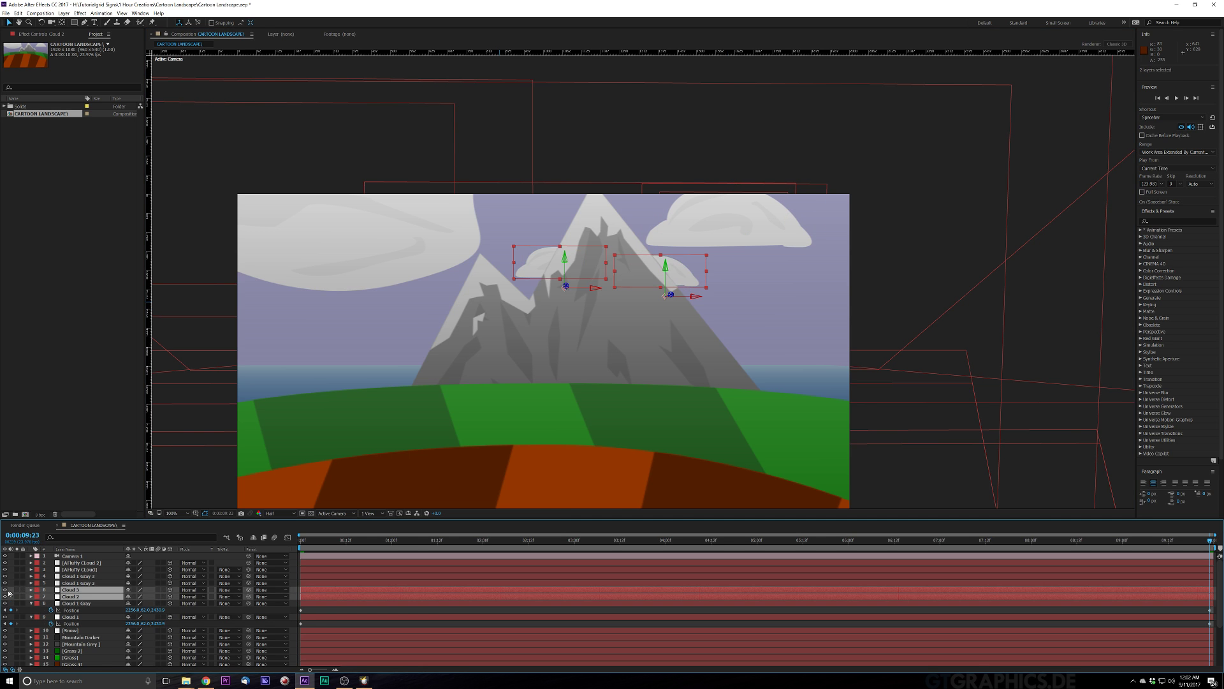
click(5, 590)
click(5, 590)
click(5, 590)
click(5, 590)
click(72, 596)
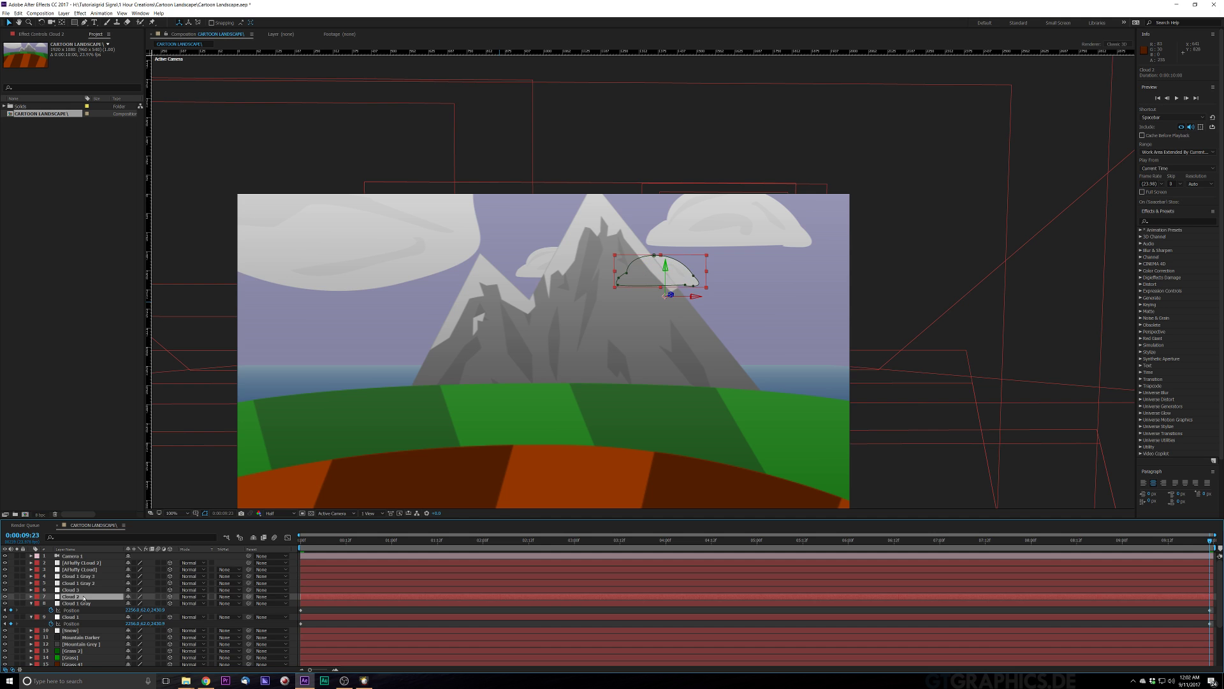
click(5, 597)
click(5, 597)
Step: Check the Cloud 1 Gray 2 layer by toggling its visibility, and place it directly above Cloud 2 in the layer stack
click(75, 583)
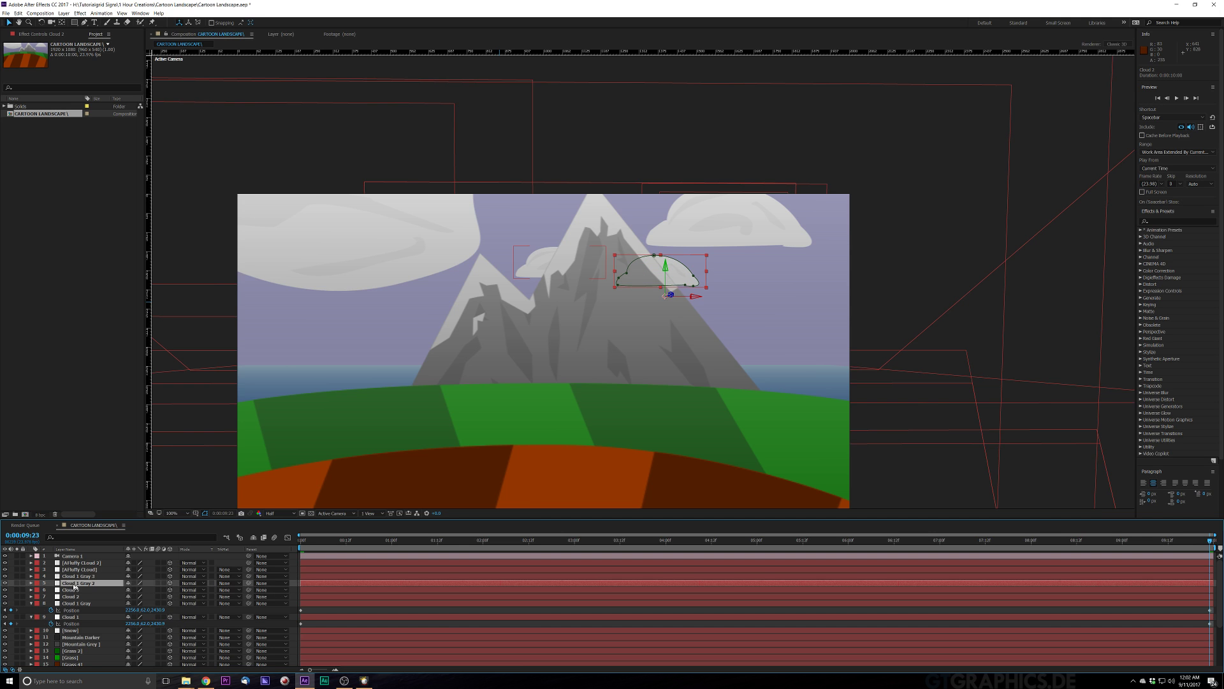
click(4, 582)
click(4, 583)
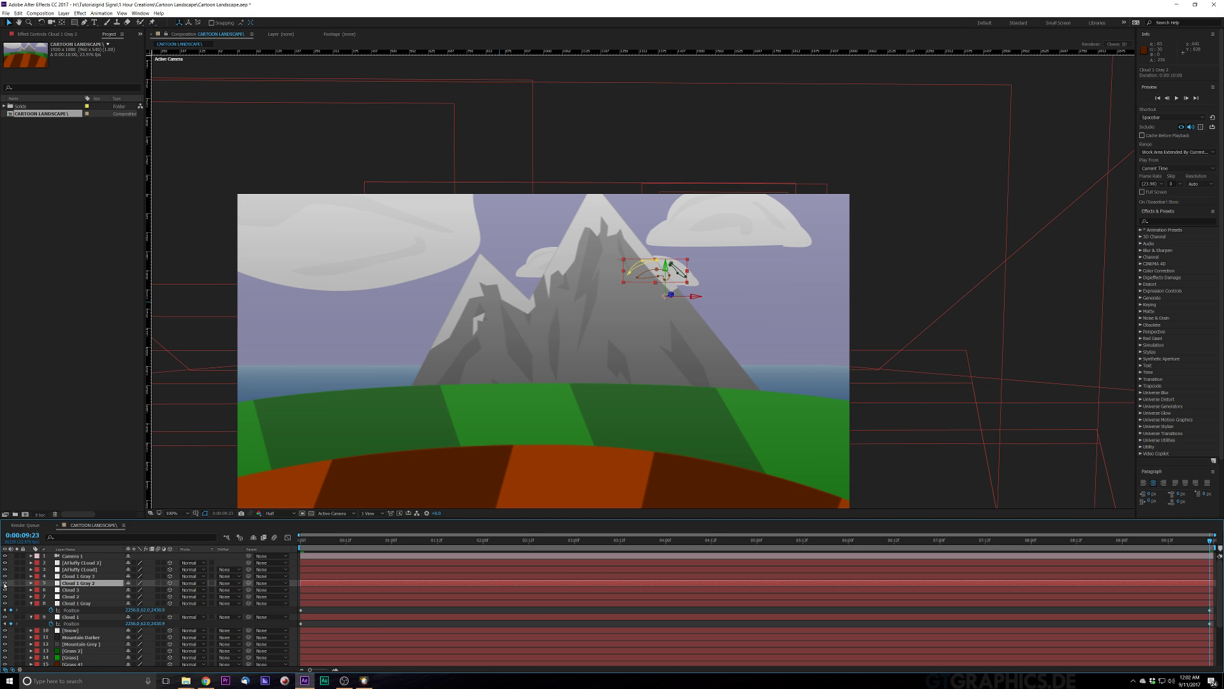
drag(89, 585, 86, 598)
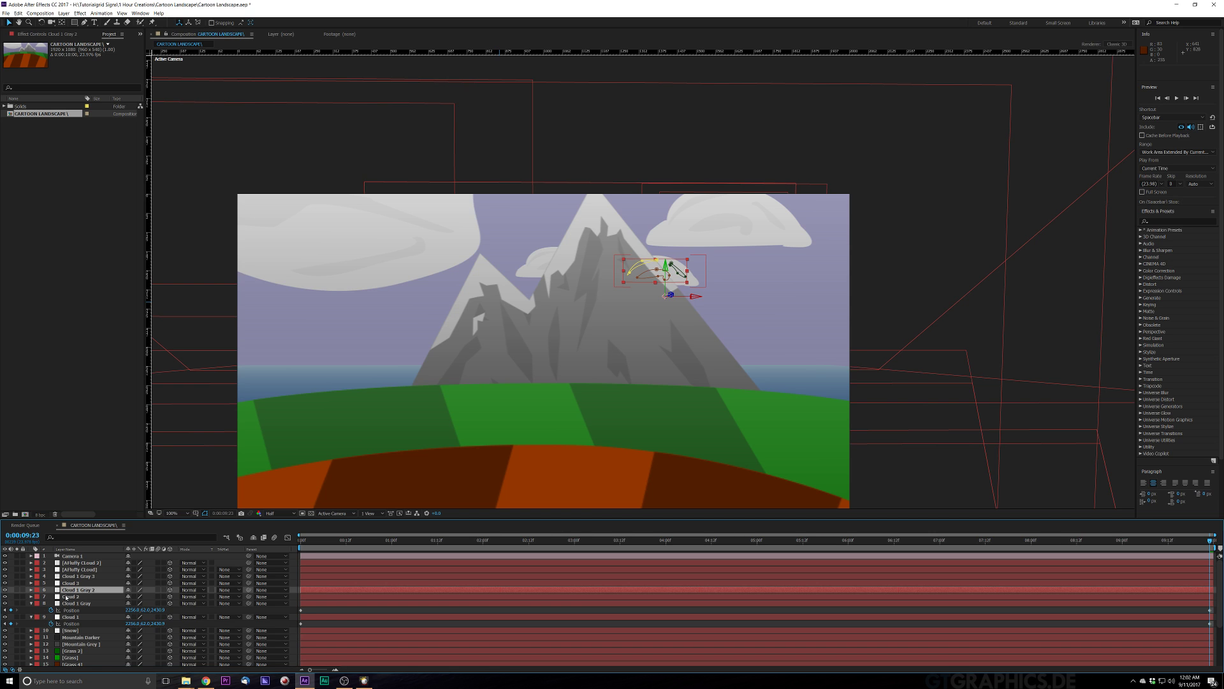
Step: Keyframe the Position of Cloud 2 and Cloud 1 Gray 2 at 0:00:00:00, and shift both left to about X 2152 at 0:00:09:23
ctrl+click(71, 597)
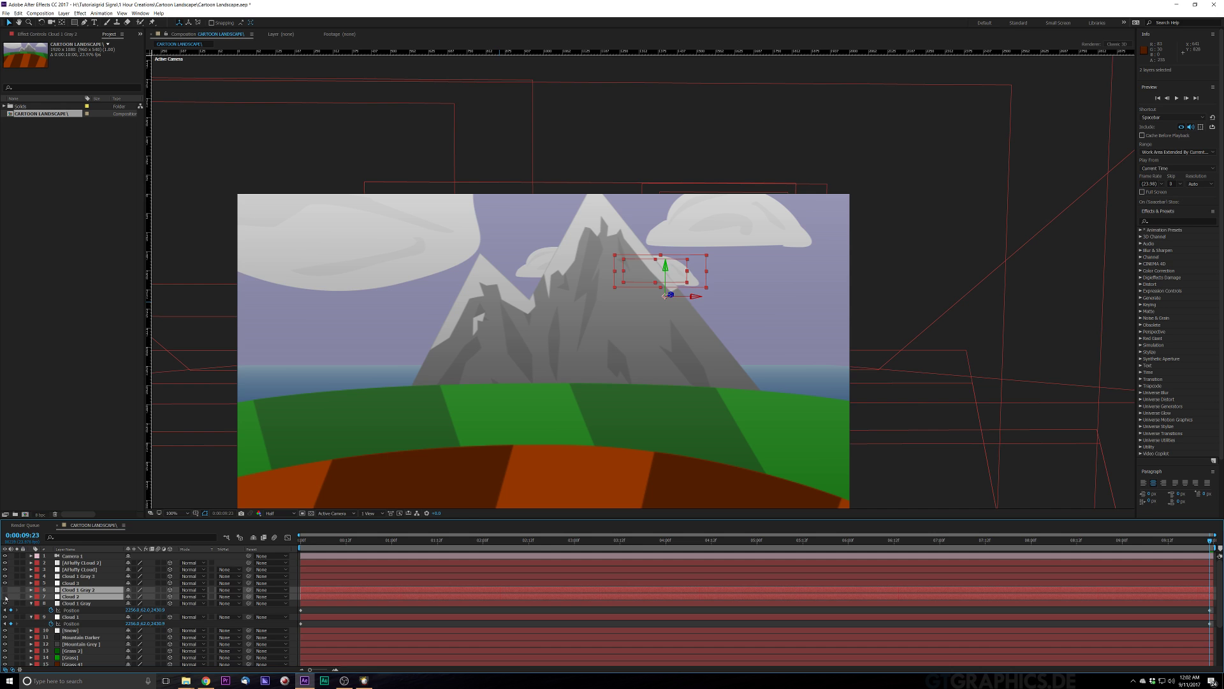
click(6, 596)
click(6, 597)
key(p)
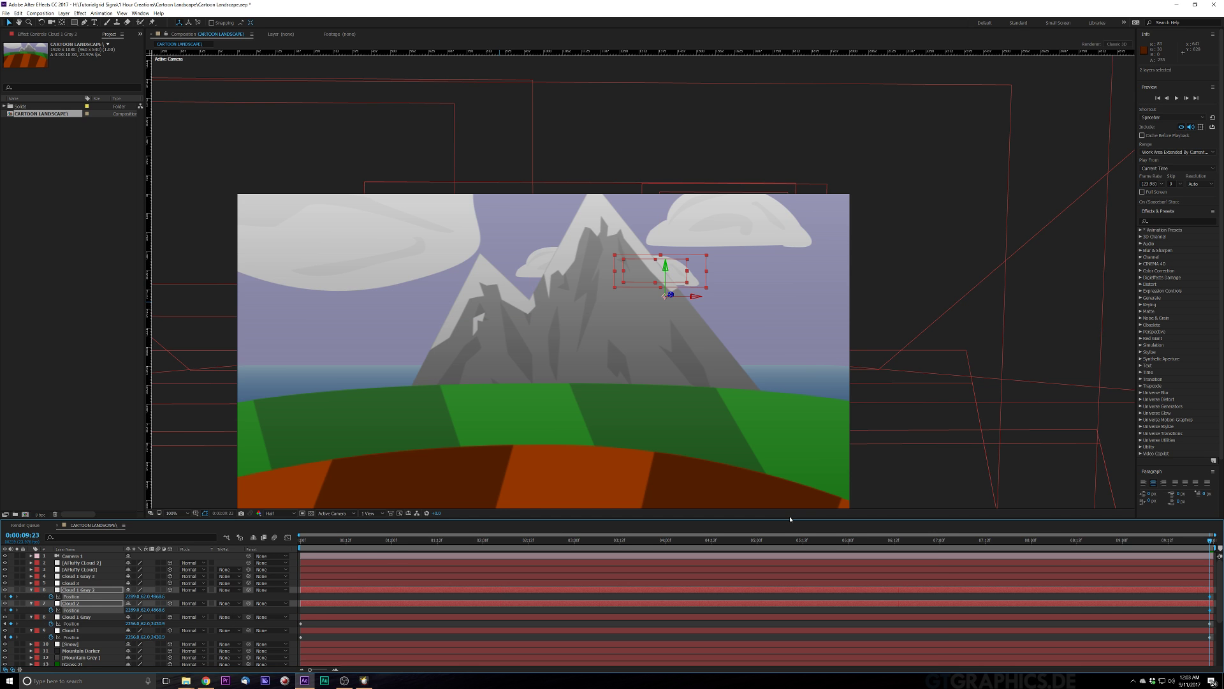
drag(1066, 559, 116, 638)
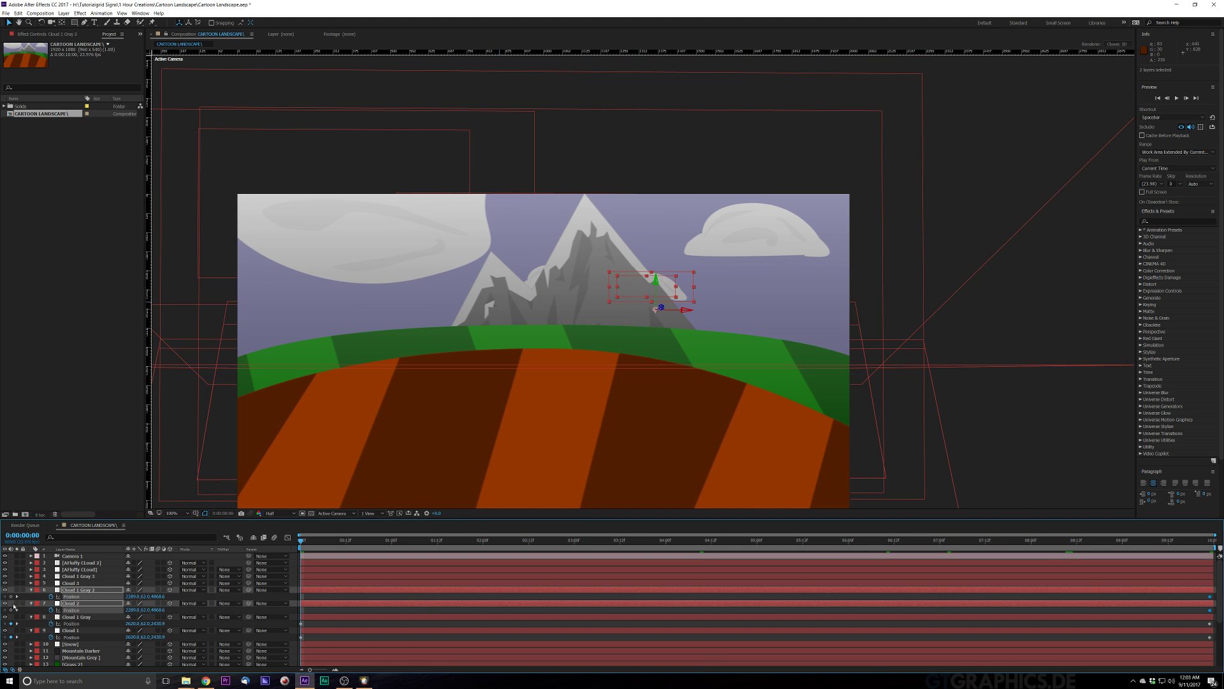
click(11, 597)
drag(1118, 542, 1210, 541)
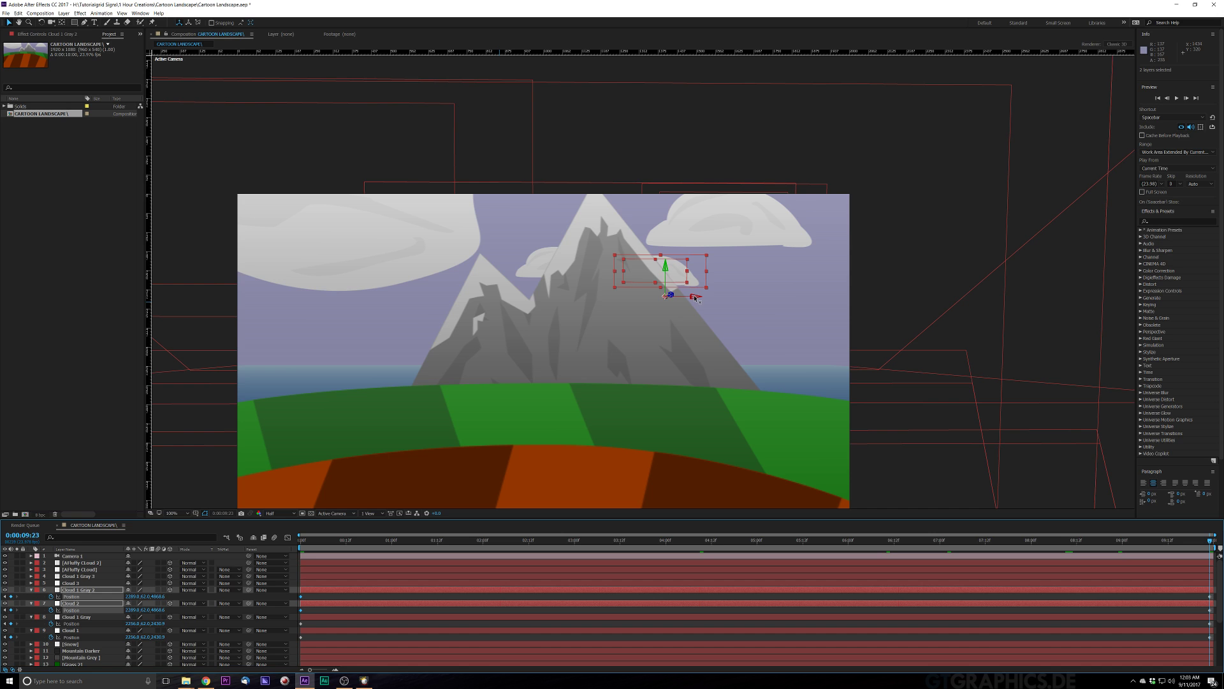
drag(698, 299, 651, 310)
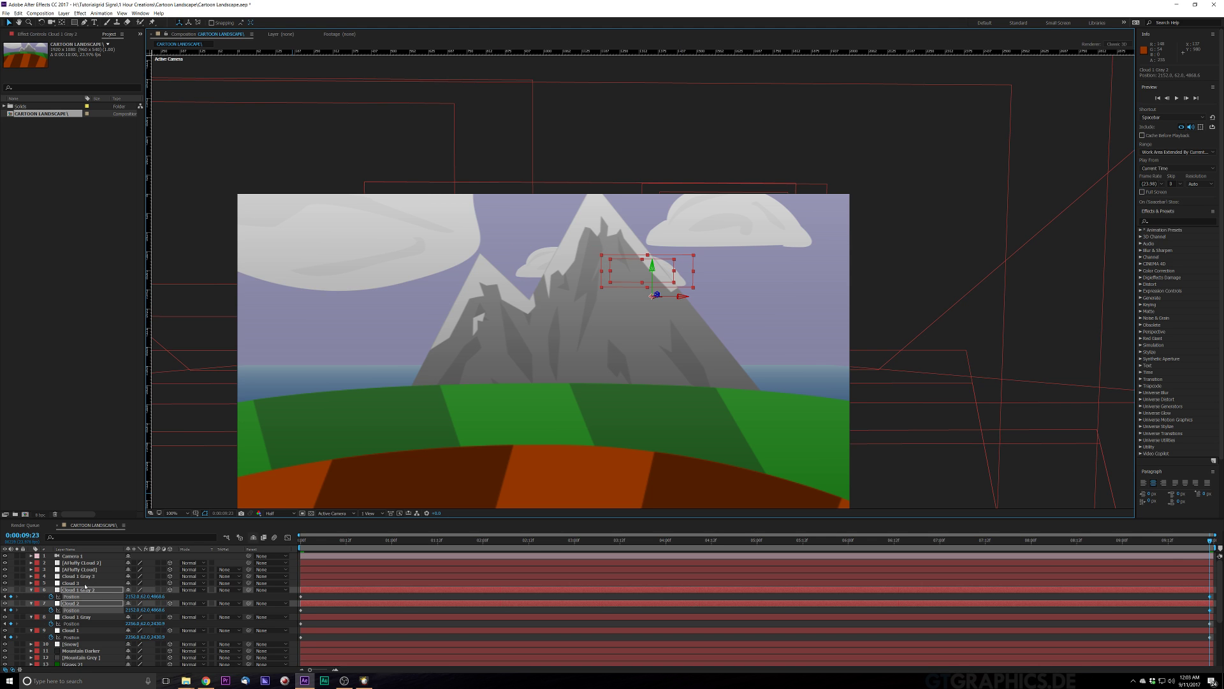
Step: Keyframe the Position of Cloud 3 and Cloud 1 Gray 3 at 0:00:00:00, and shift both left to about X 965 at 0:00:09:23
click(80, 576)
shift+click(72, 583)
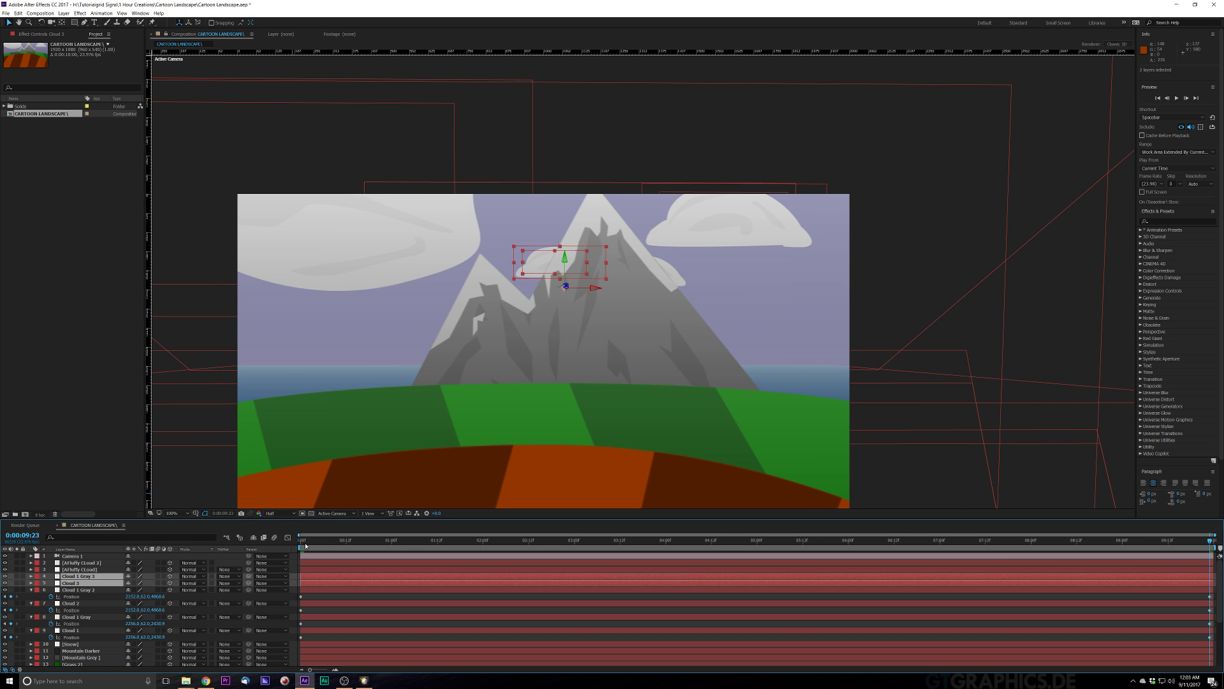
drag(306, 546, 283, 549)
key(p)
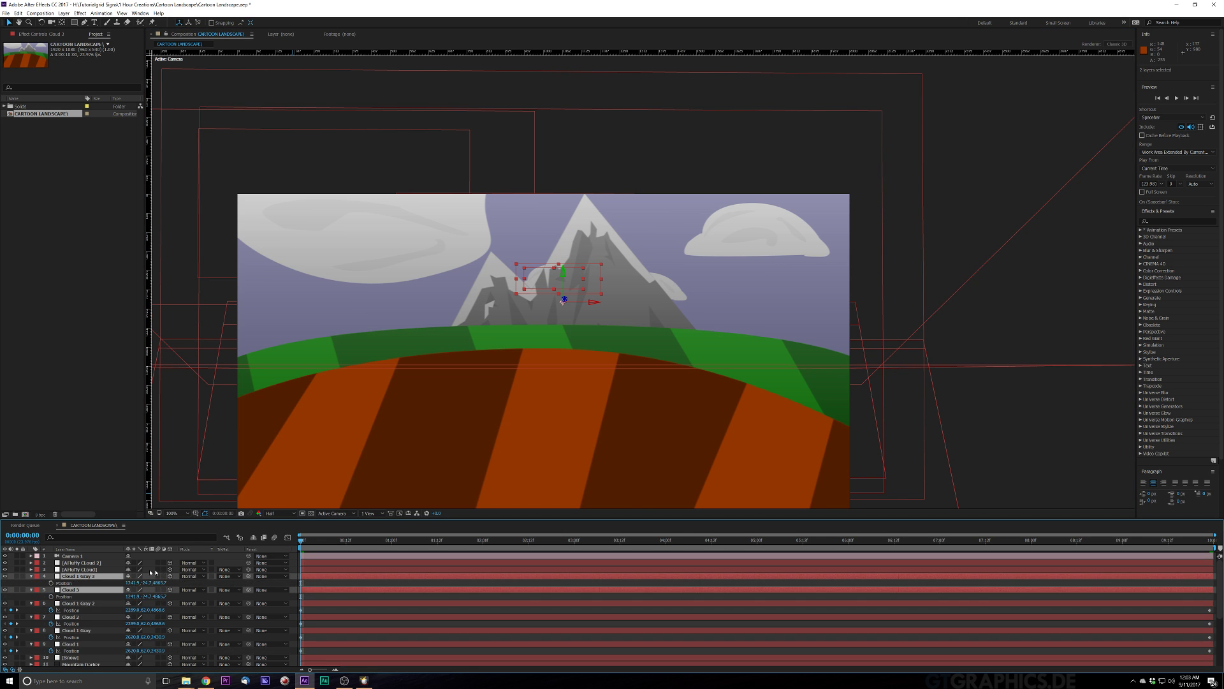
click(51, 583)
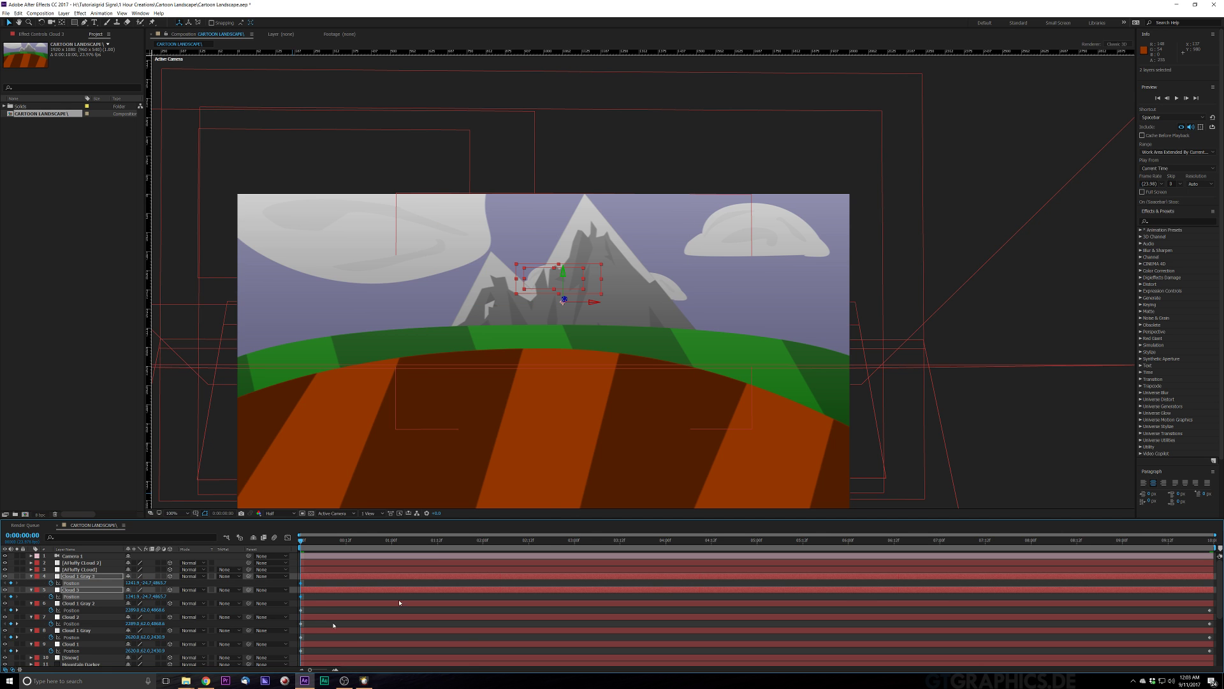
drag(546, 544, 1210, 544)
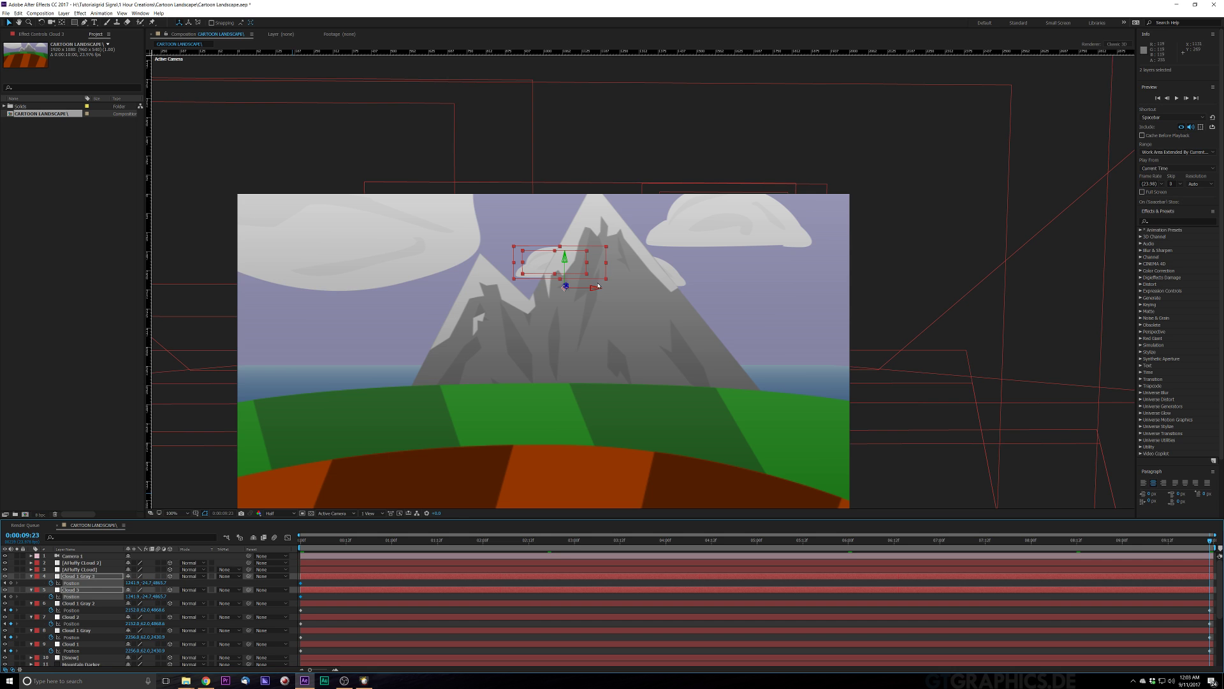
drag(593, 290, 502, 327)
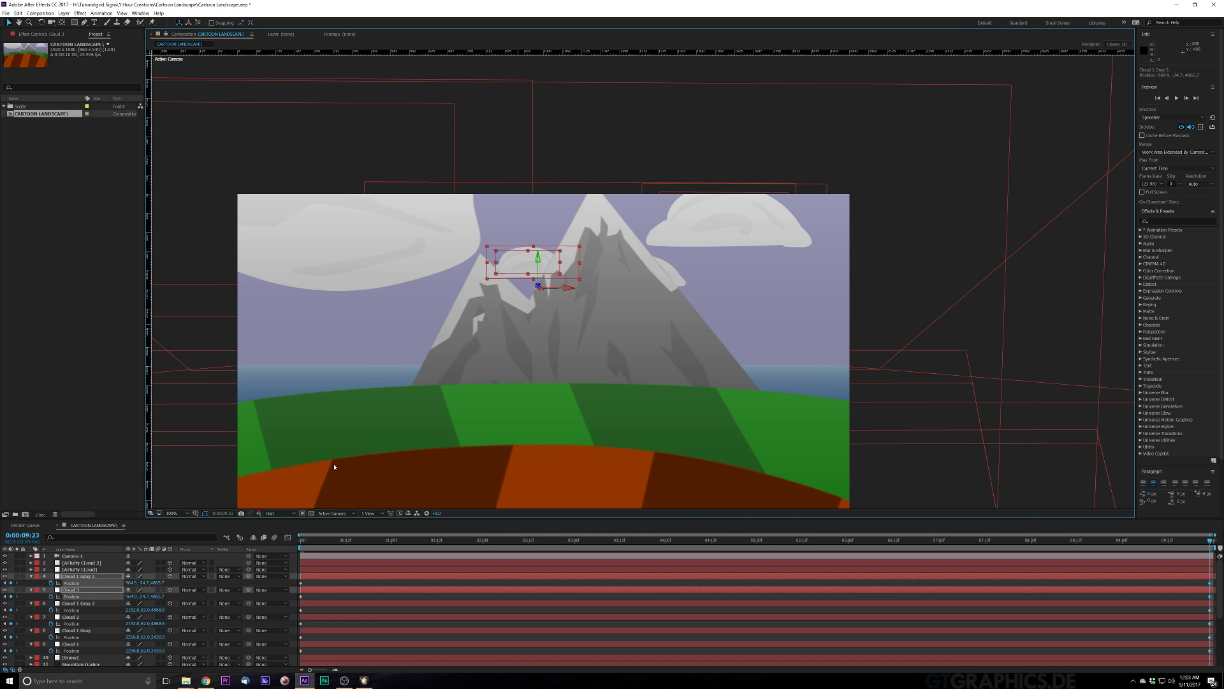
Step: Keyframe the Position of both large fluffy cloud layers at 0:00:00:00, and shift both left to about X -702 at 0:00:09:23
click(83, 568)
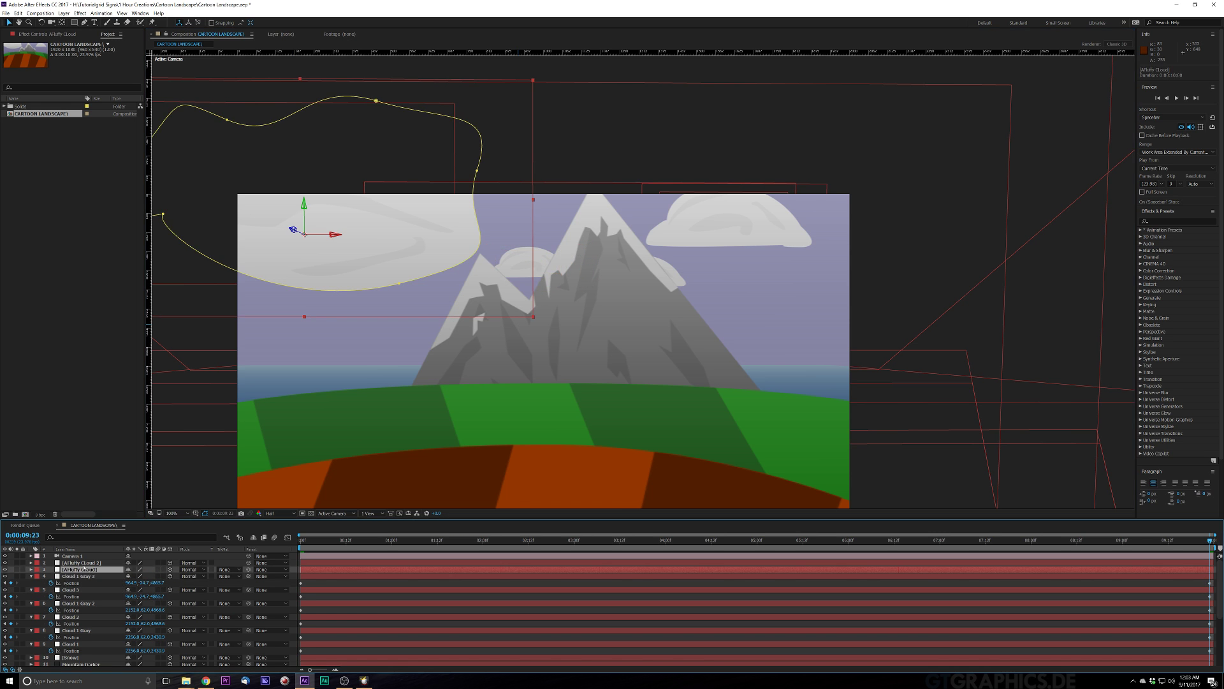
shift+click(83, 563)
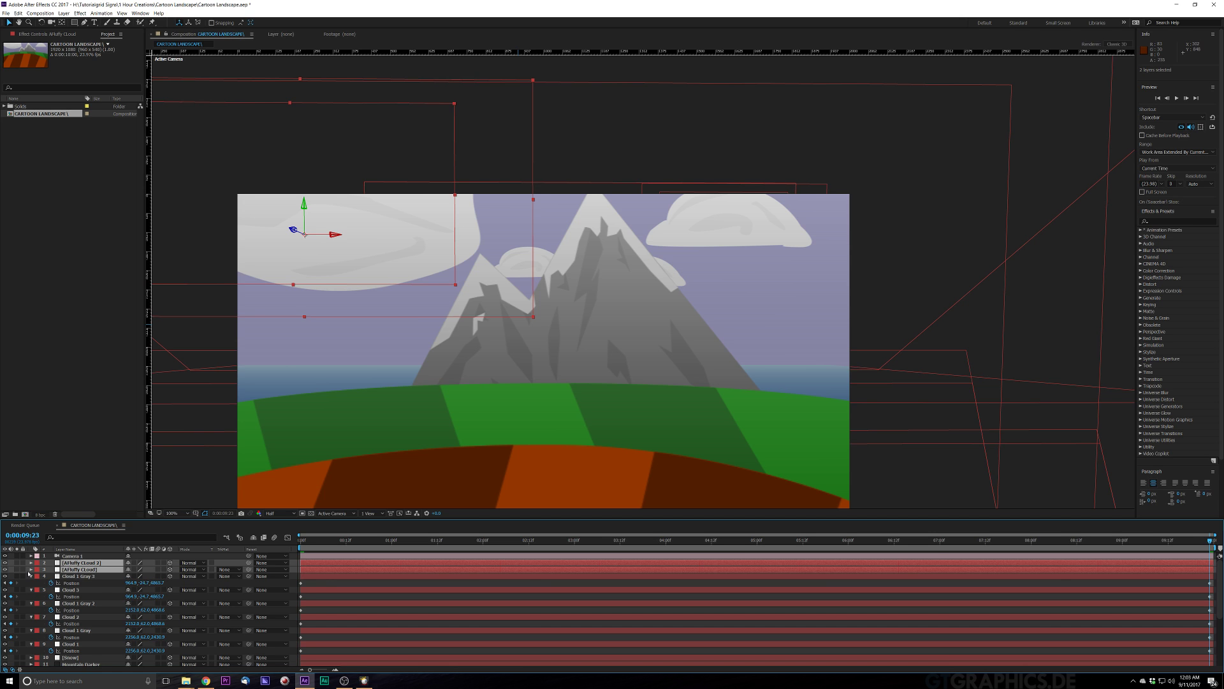
click(31, 570)
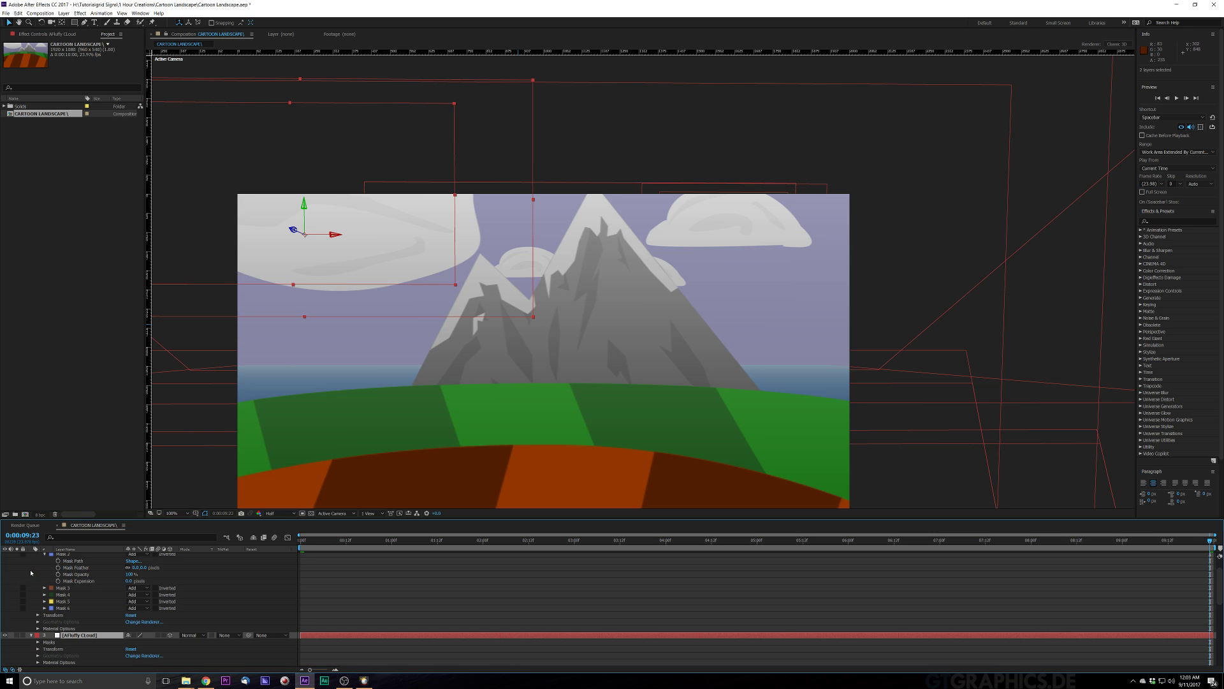
click(300, 546)
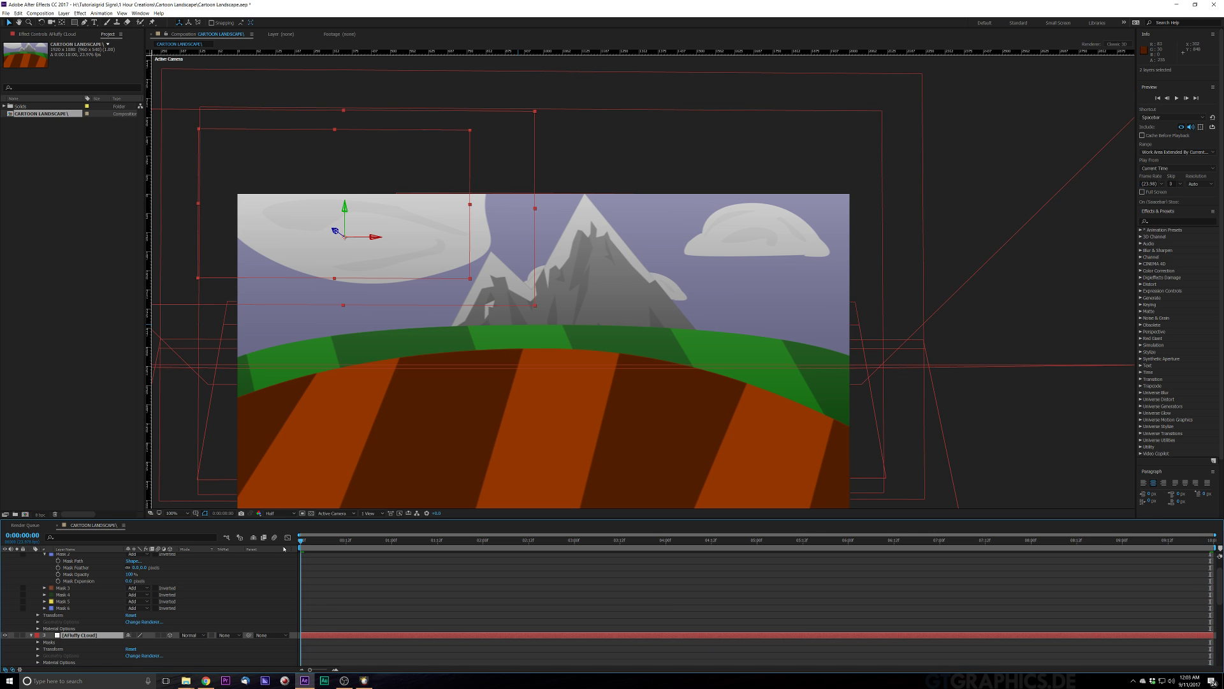
key(u)
scroll(258, 576, up, 1)
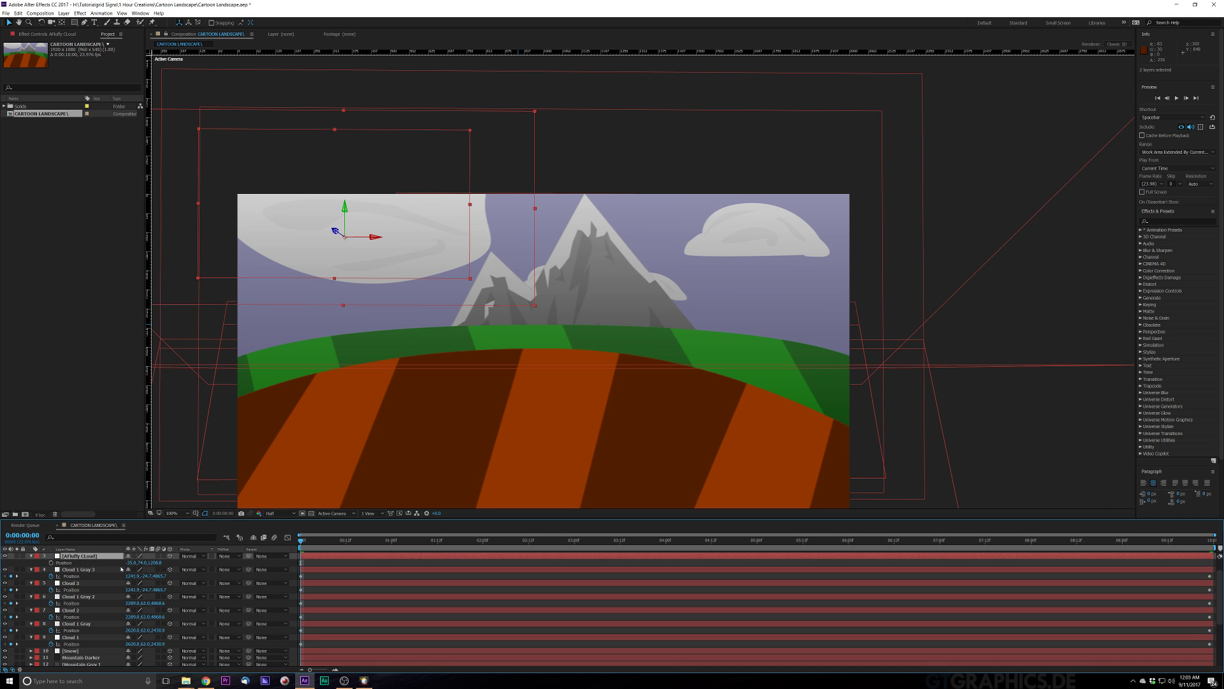
scroll(121, 569, up, 2)
click(51, 569)
click(51, 583)
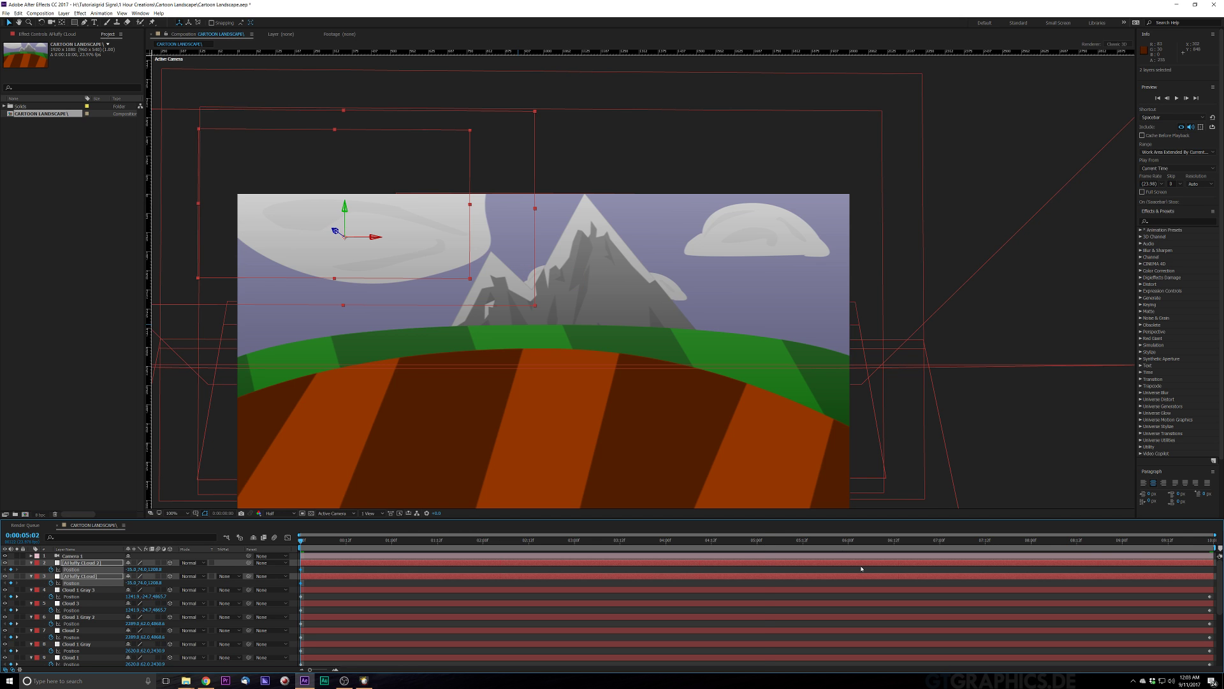
drag(861, 569, 1216, 550)
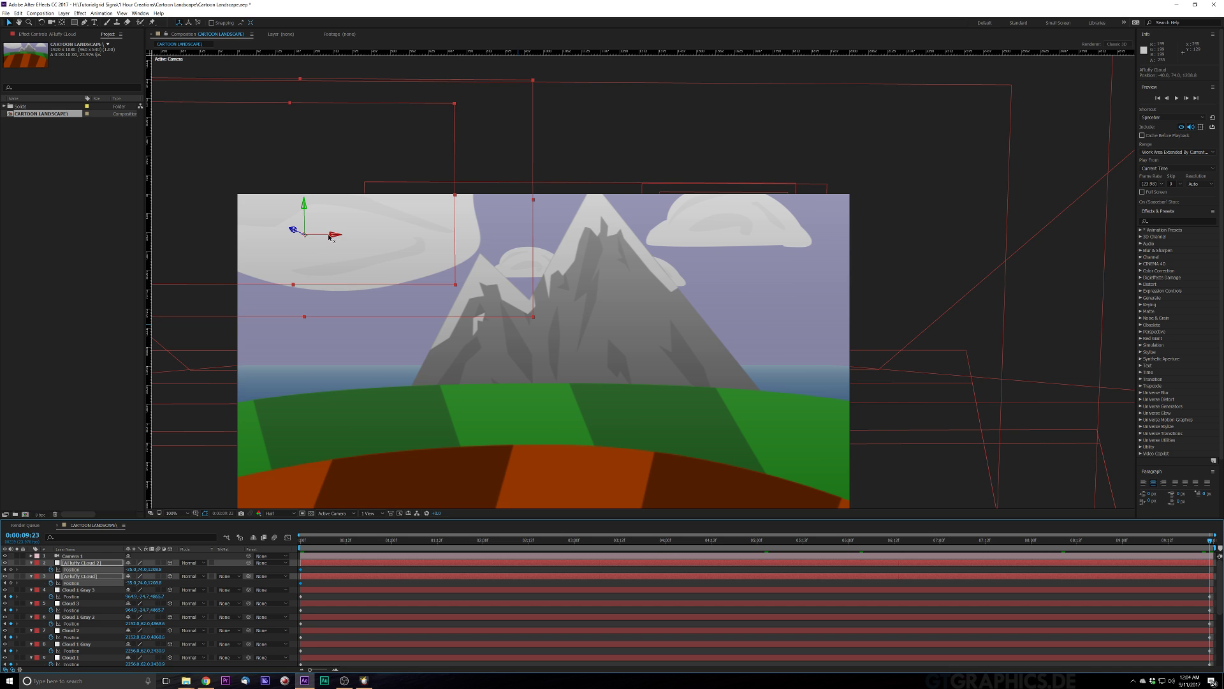
drag(334, 238, 99, 297)
Step: Preview the animation from the first frame to check how the clouds drift during the camera move
click(306, 542)
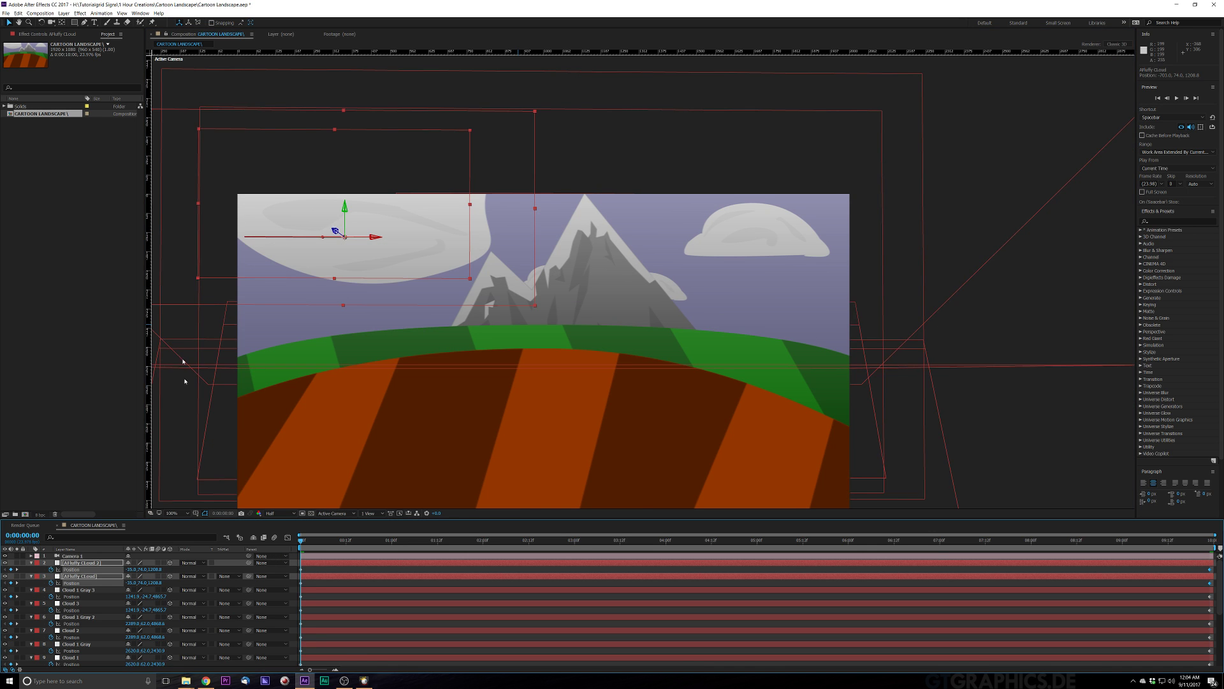
key(space)
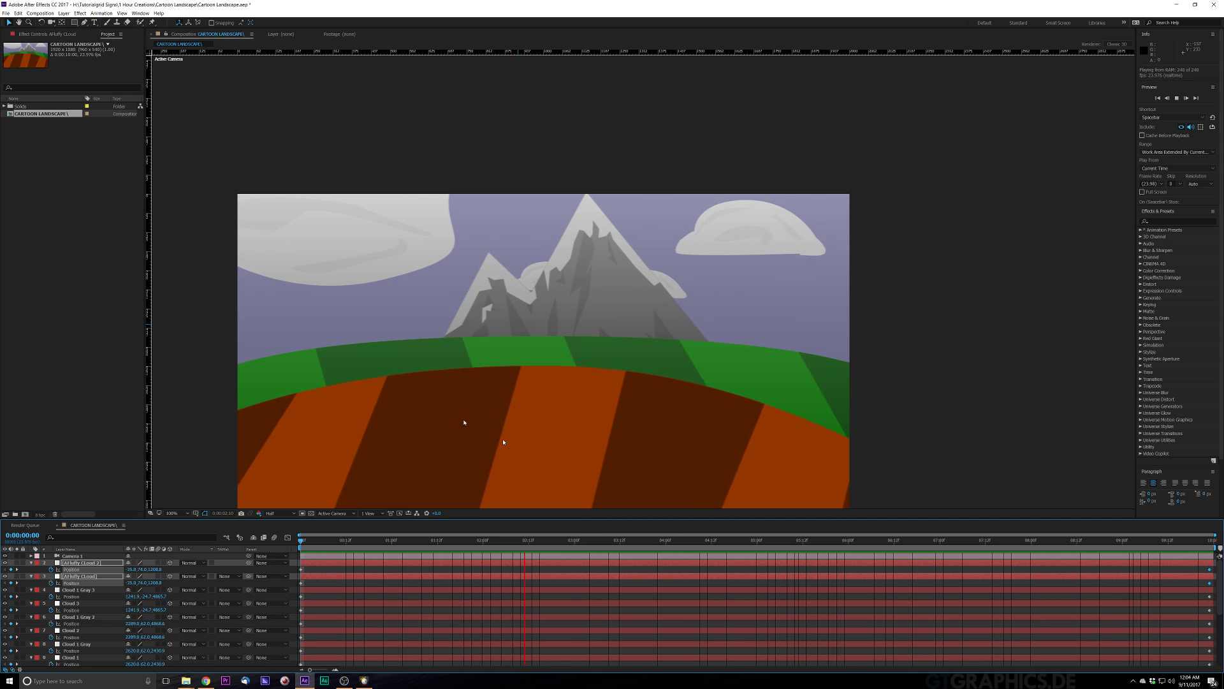
key(space)
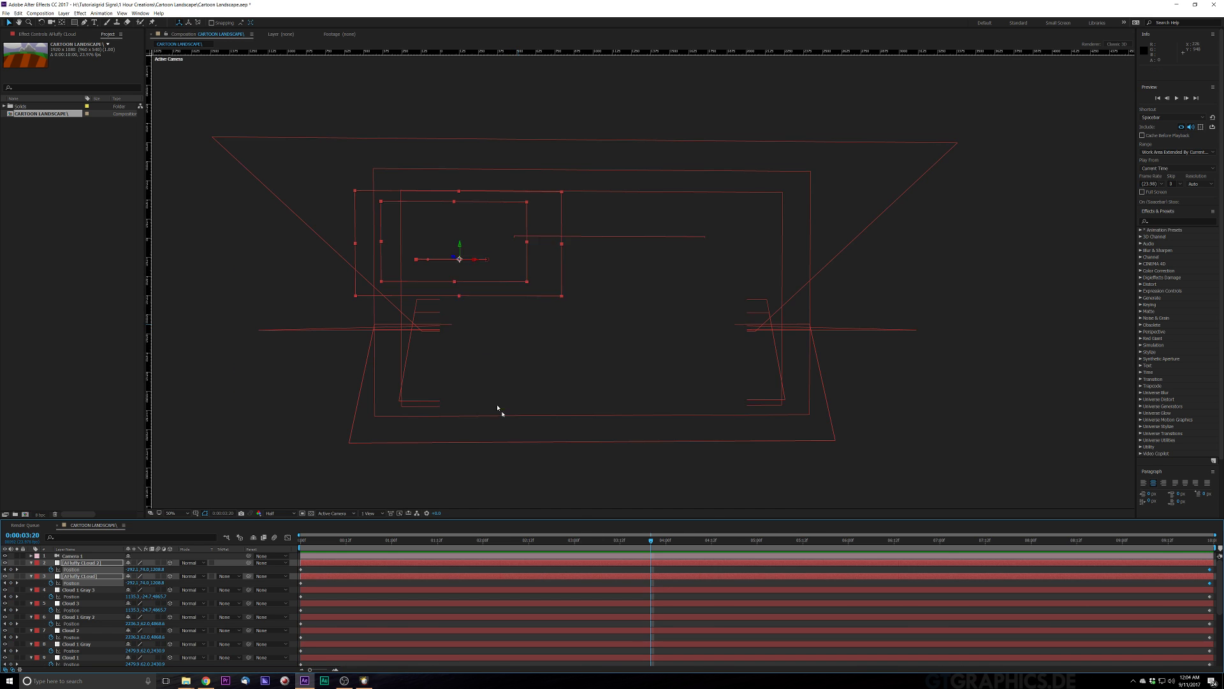
key(comma)
key(comma)
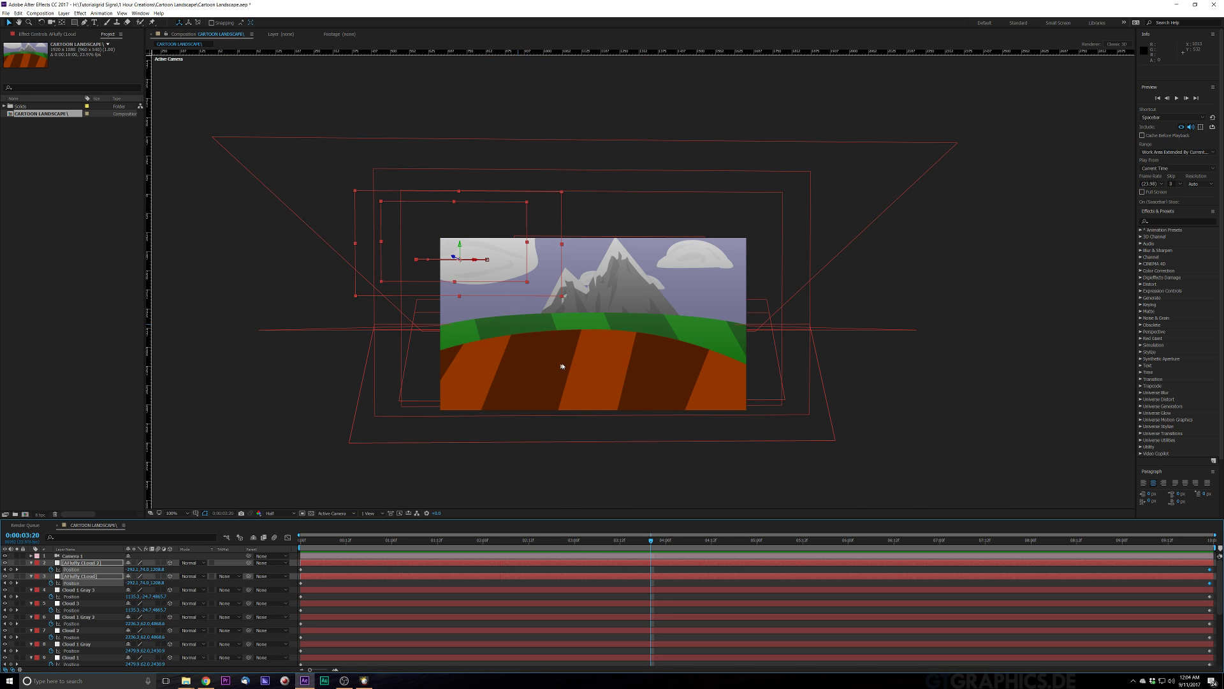
key(period)
key(period)
key(space)
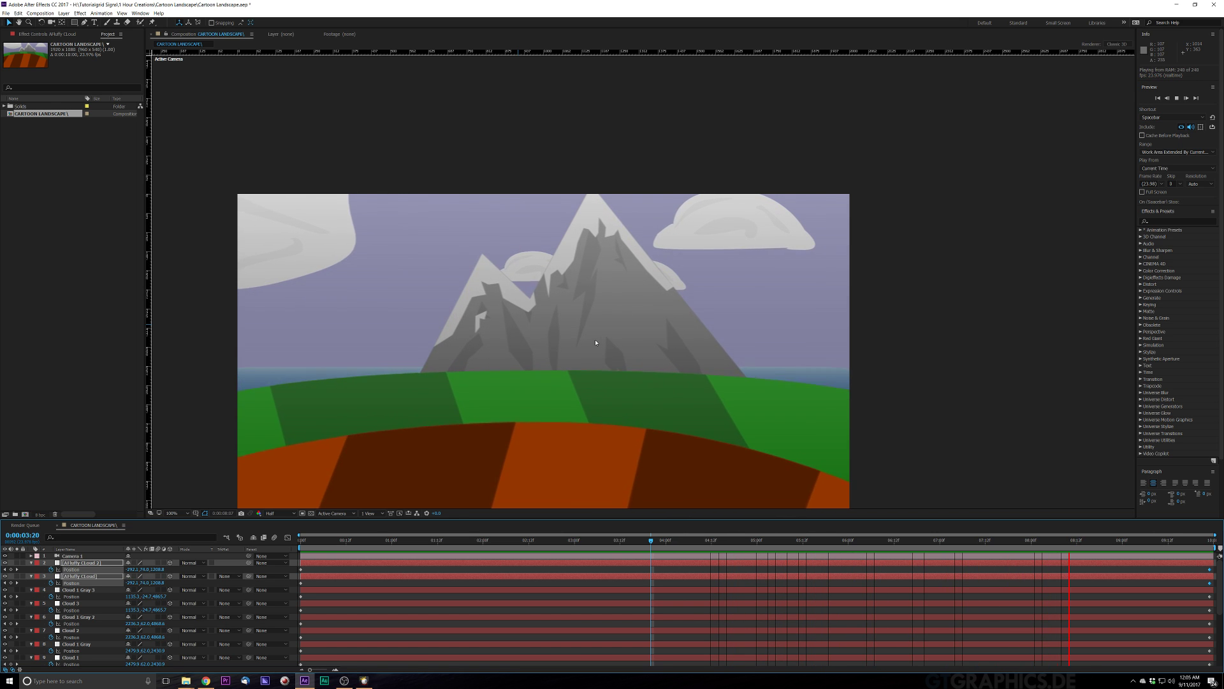
key(space)
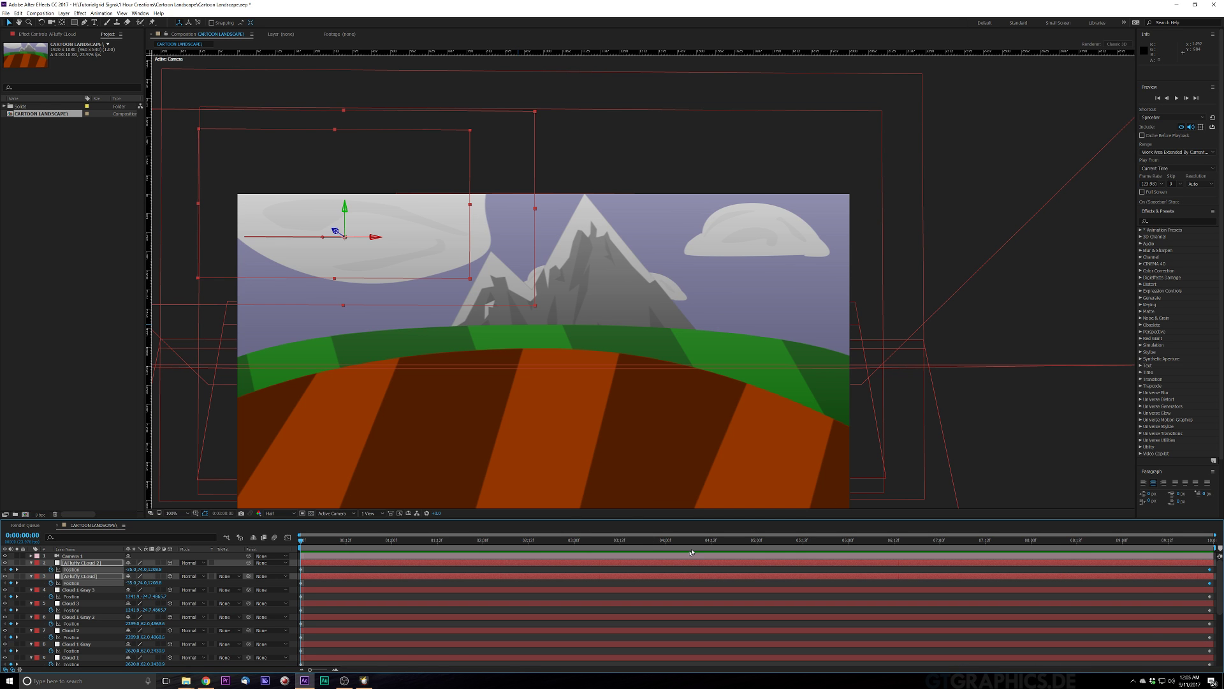
Step: Go to 0:00:09:17 and open the Gradient Ramp settings of the Sky layer
drag(1136, 541, 1187, 541)
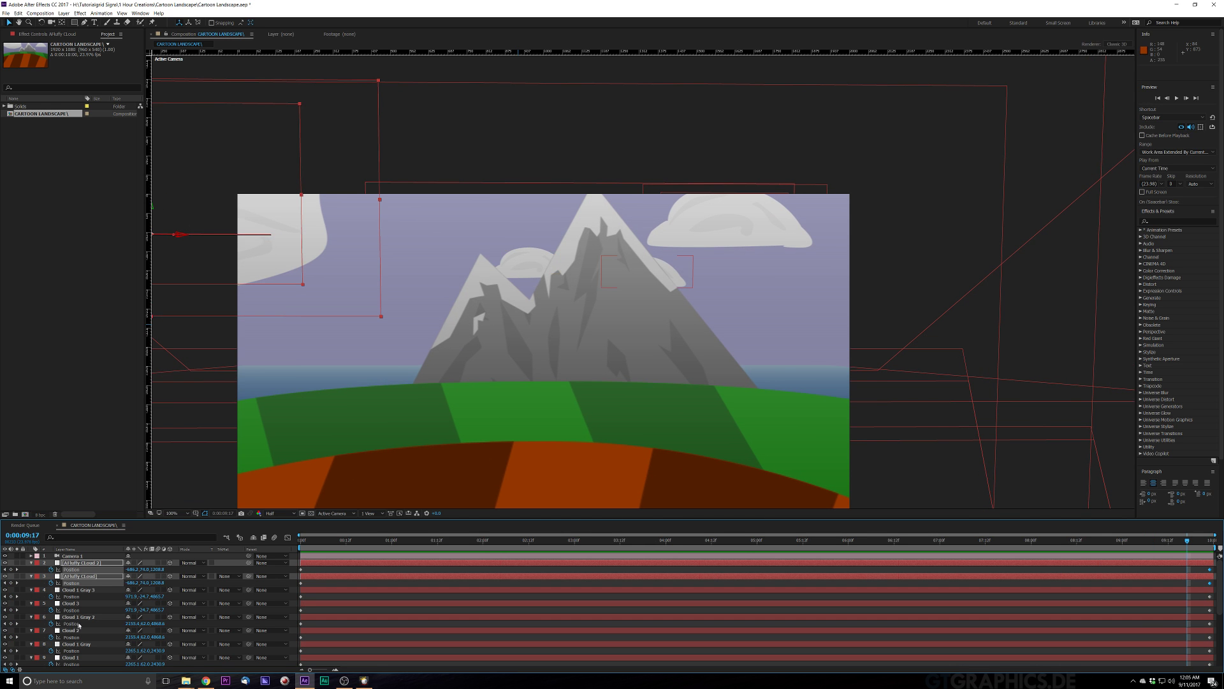
scroll(104, 627, down, 1)
scroll(104, 626, down, 3)
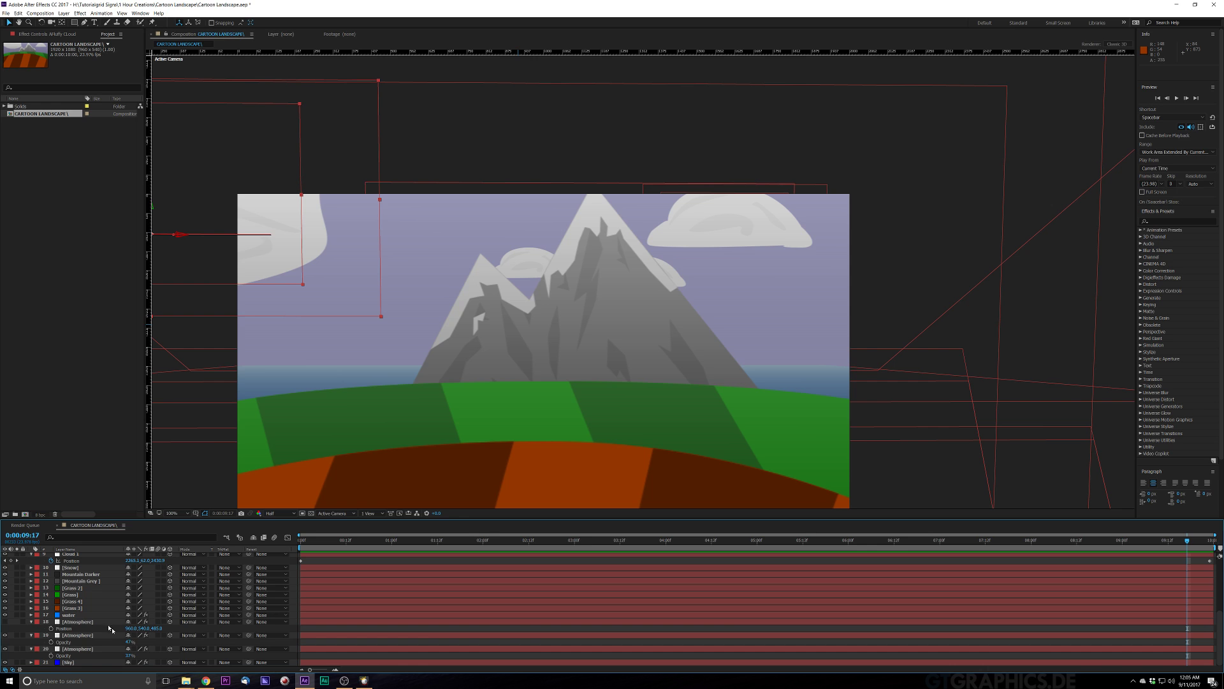
click(90, 661)
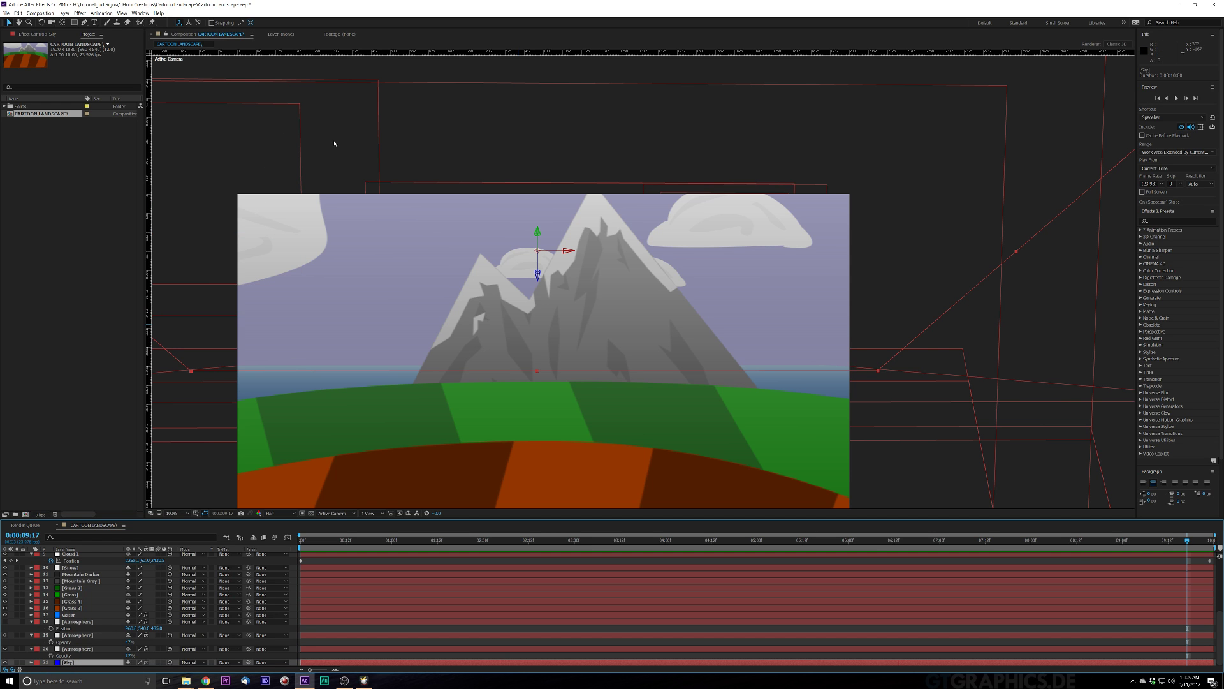
click(39, 35)
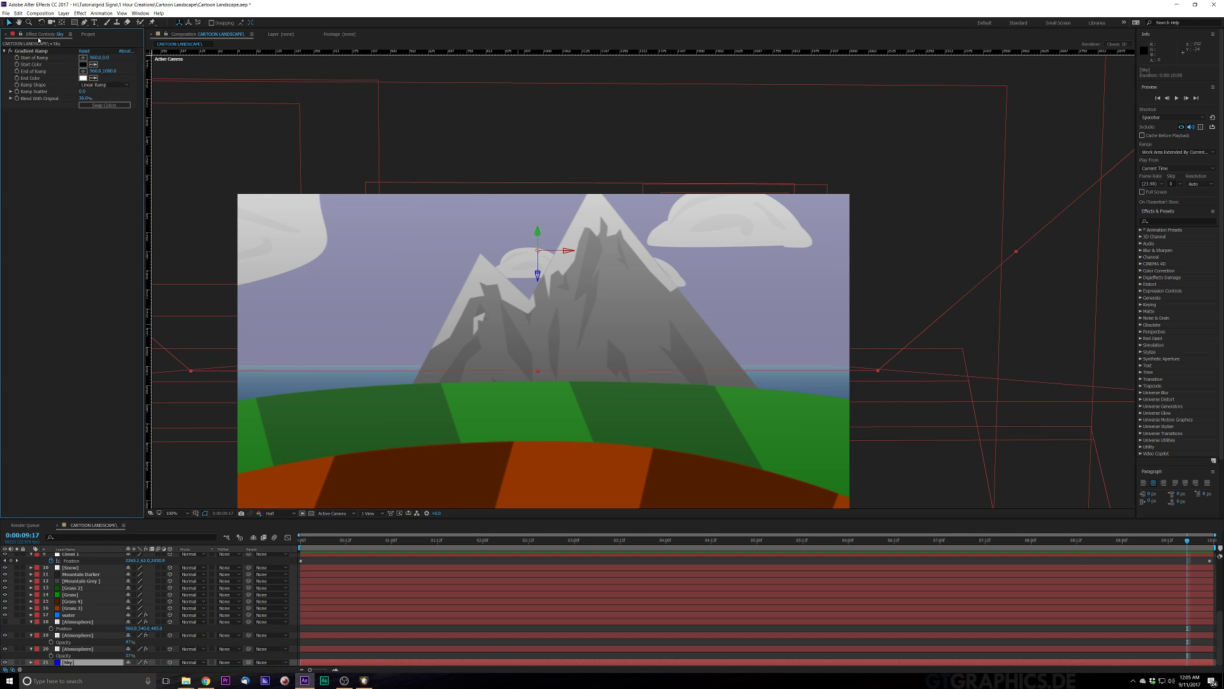
Step: Try placing the Sky gradient's End of Ramp point at the horizon, and set Blend With Original to 74%
click(82, 71)
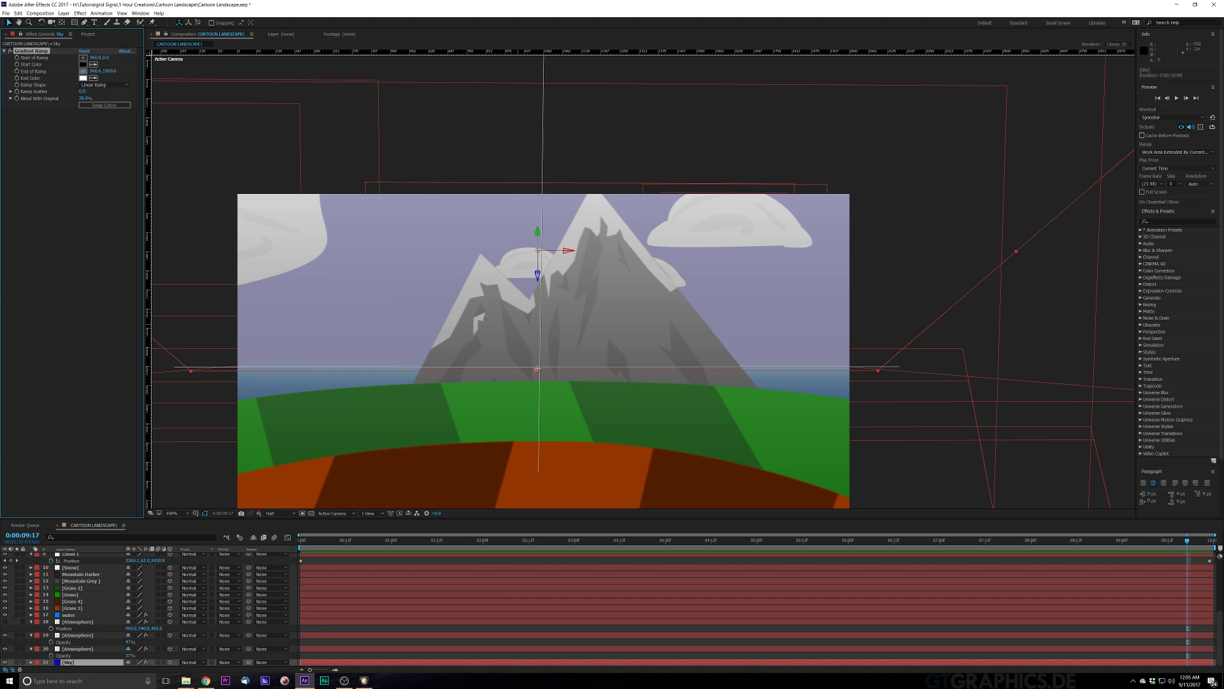
click(537, 370)
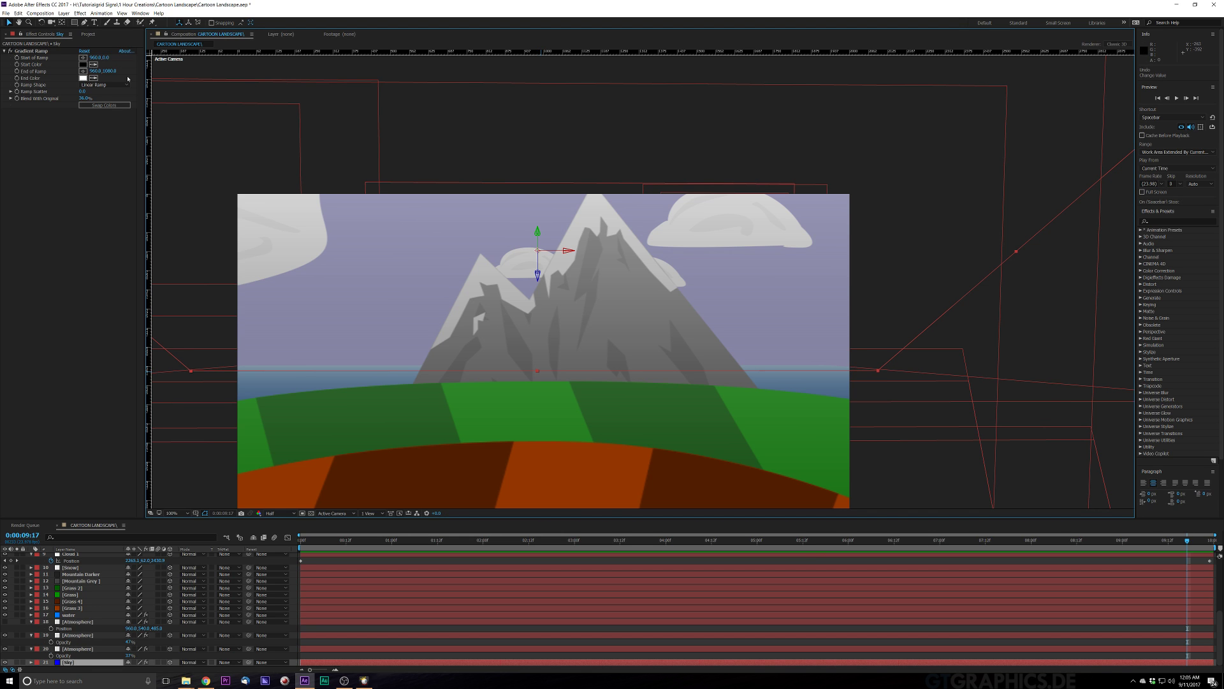
drag(83, 98, 84, 100)
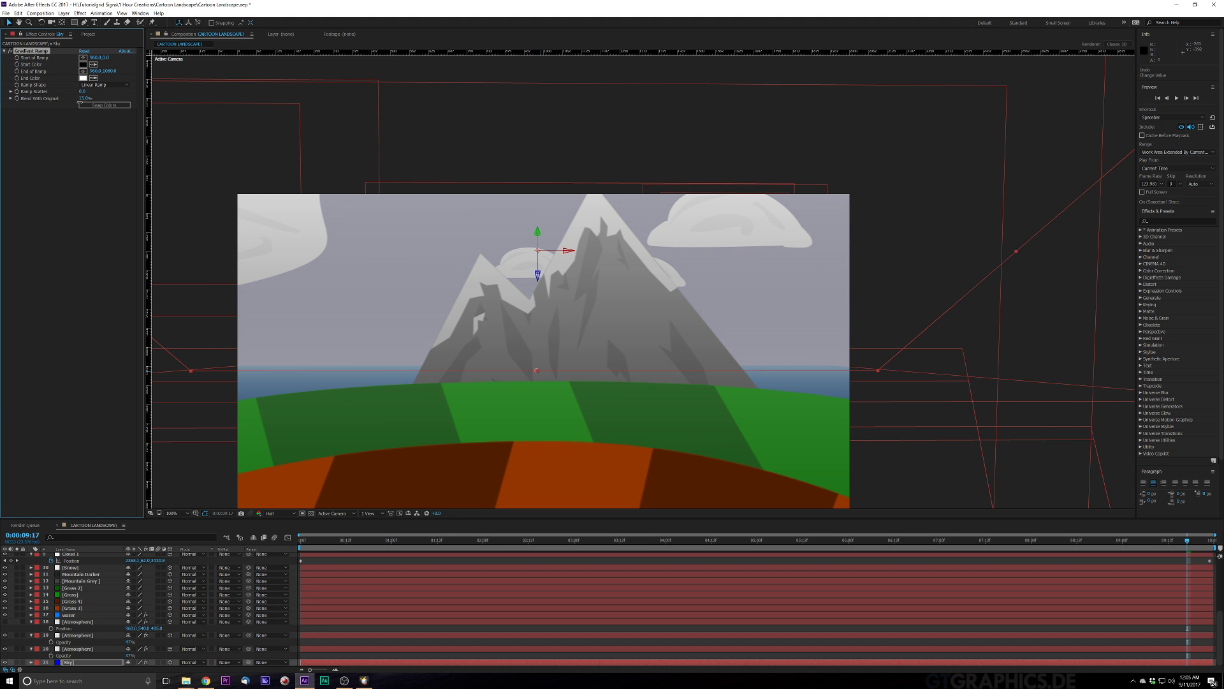
drag(81, 101, 109, 97)
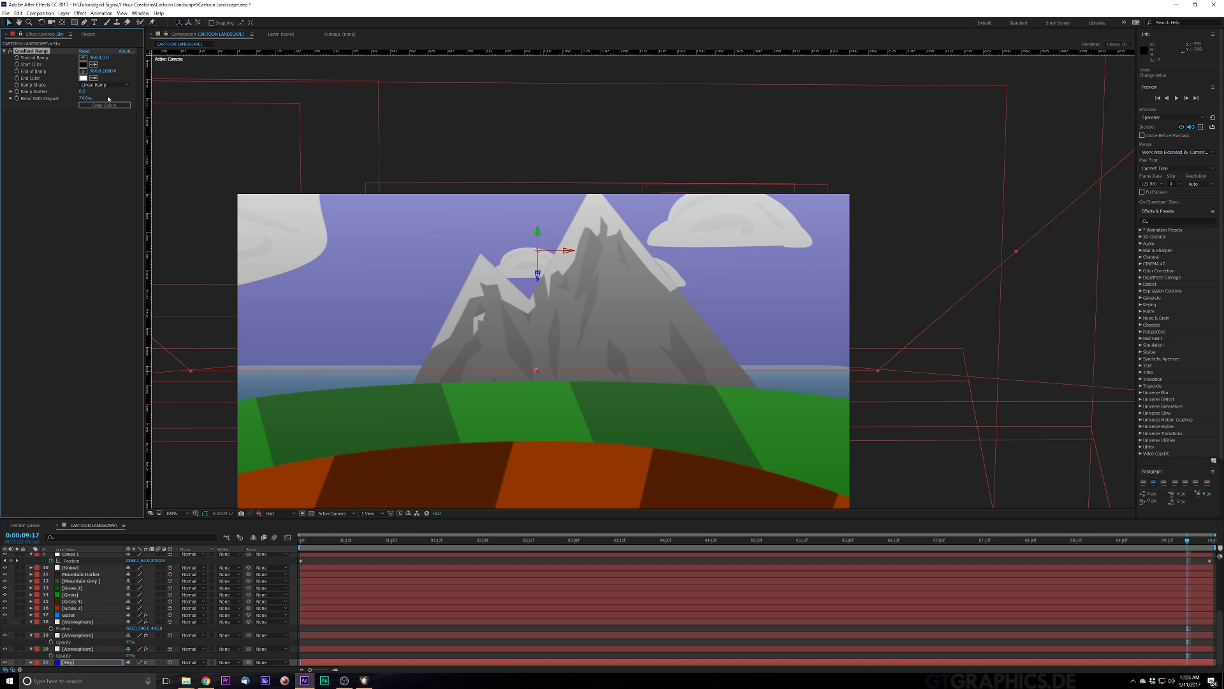
Step: Try a white Start Color and a black End Color on the Sky gradient, and return them to black and white
click(83, 64)
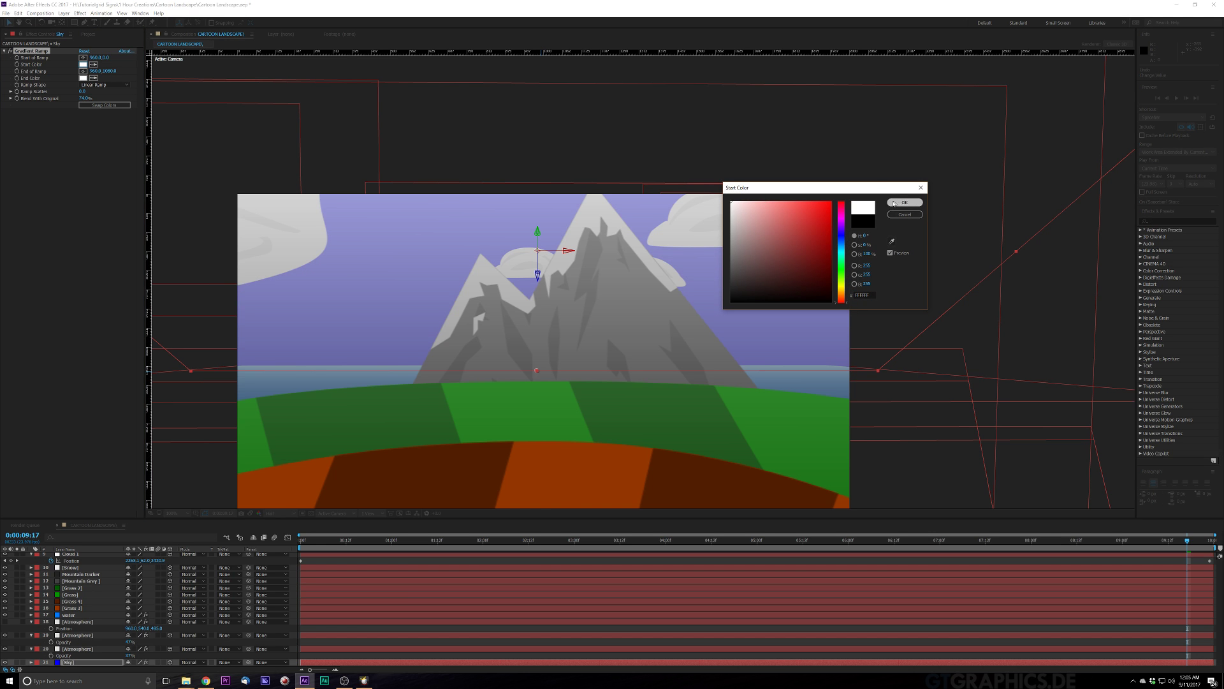
click(905, 202)
click(83, 78)
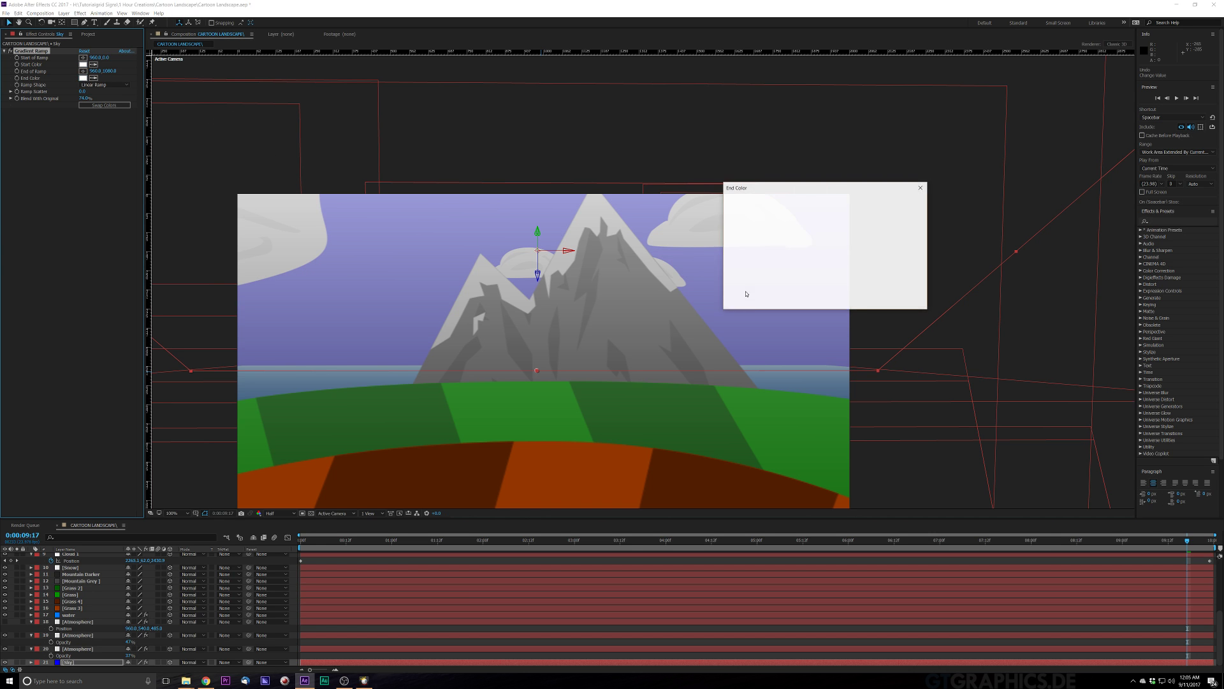
drag(765, 268, 697, 340)
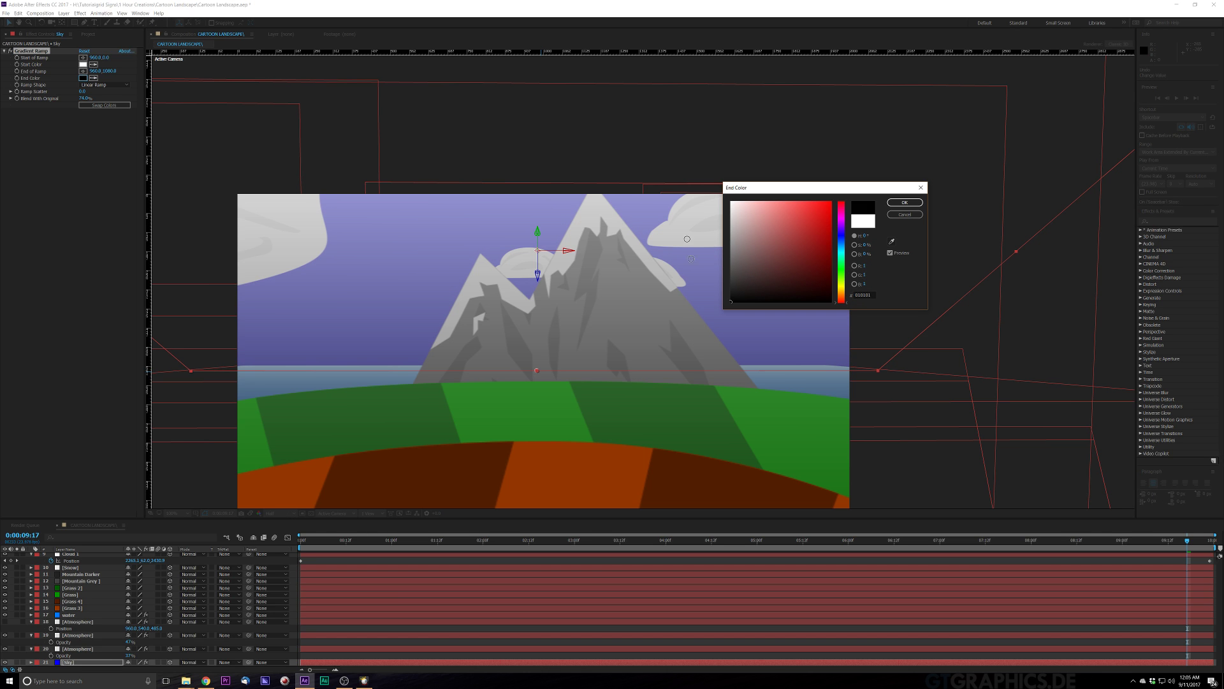
drag(687, 239, 663, 182)
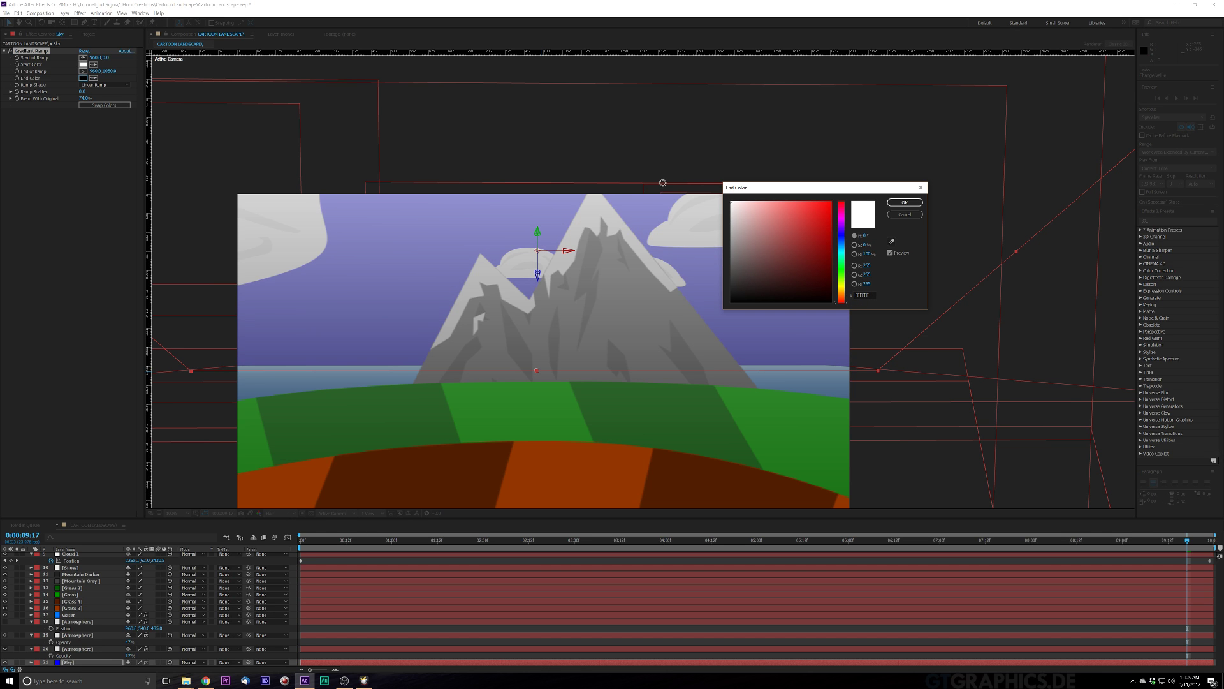
click(910, 202)
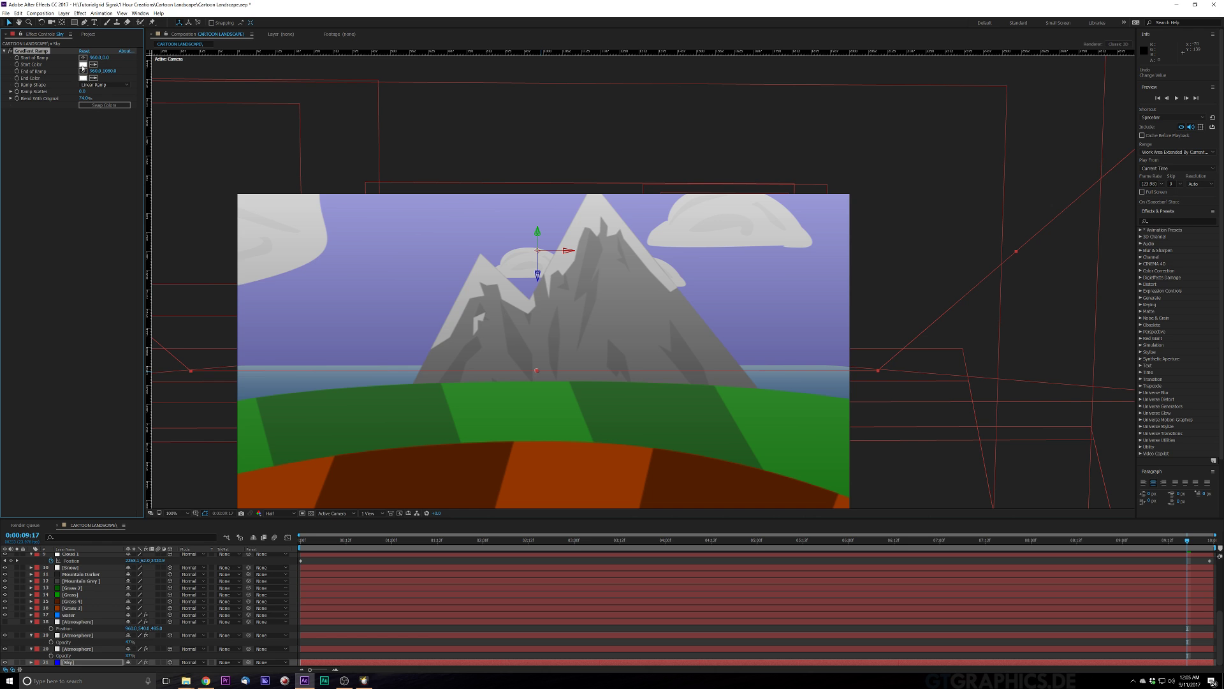
click(83, 65)
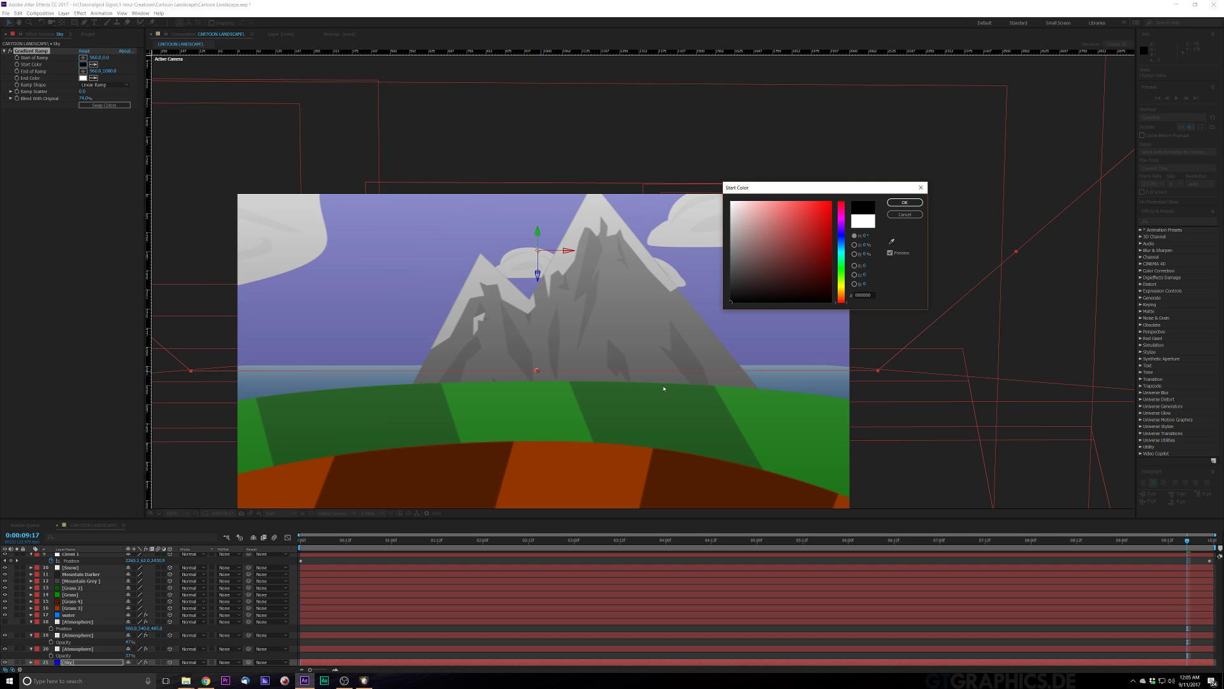
click(917, 203)
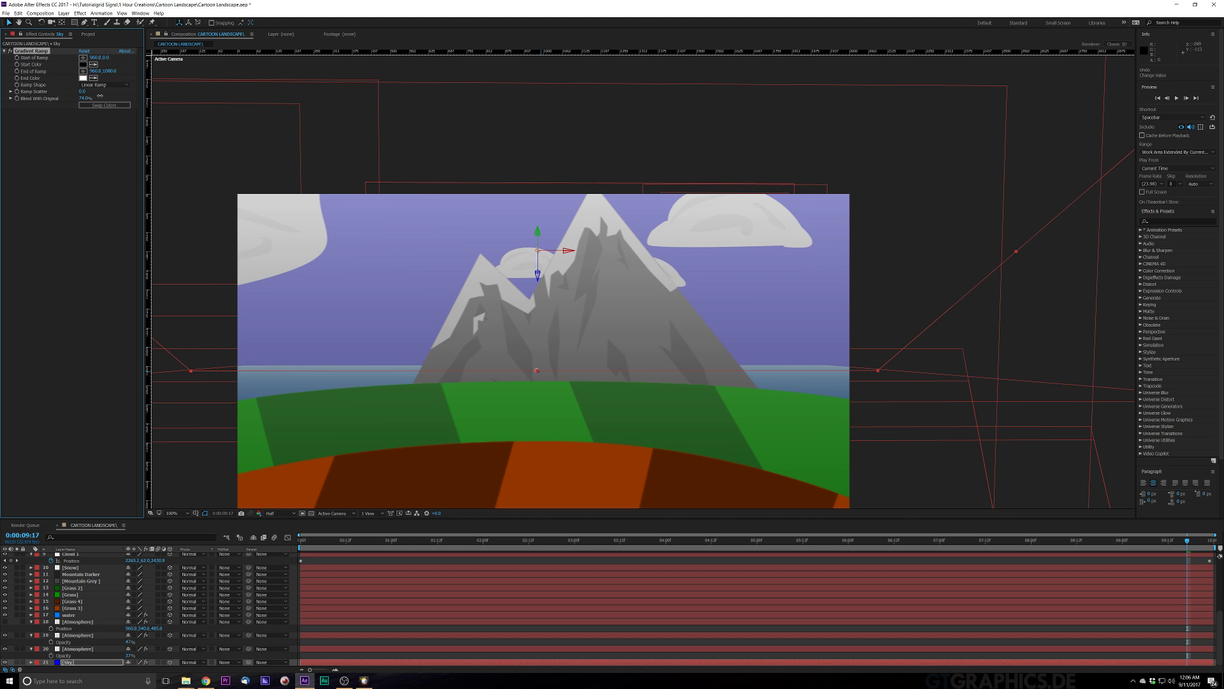
Step: Set the Sky gradient's End Color to a pale blue and reduce its Blend With Original to nearly zero
drag(101, 96, 119, 98)
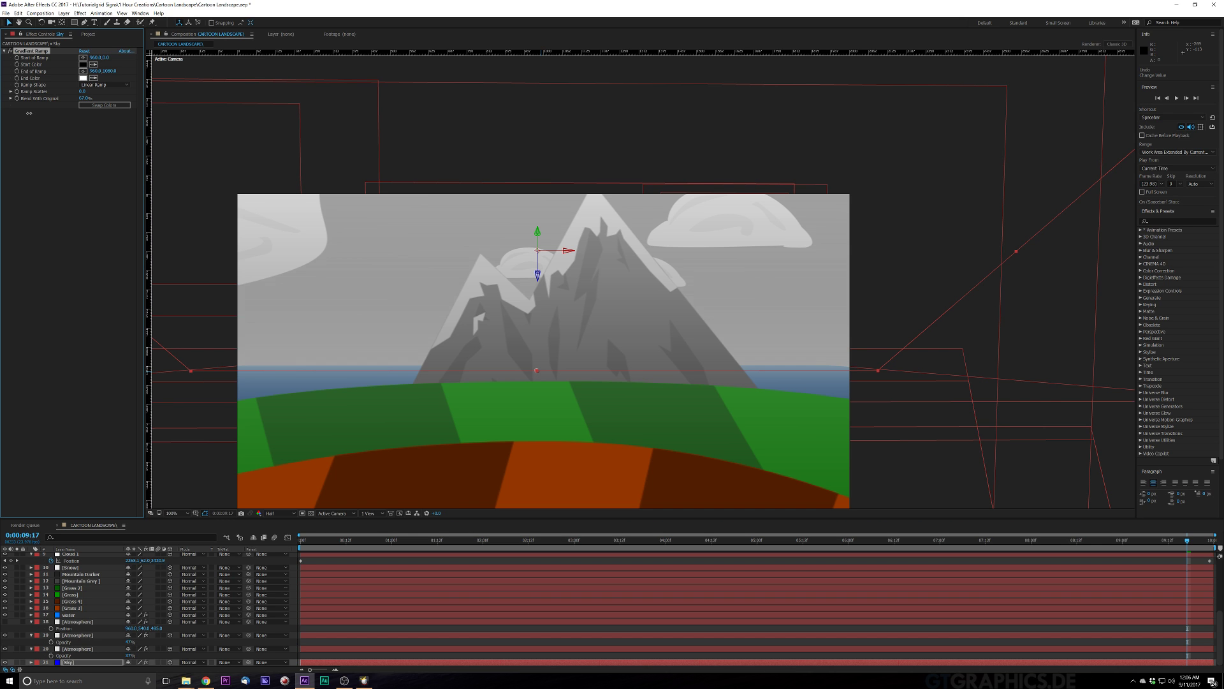
drag(28, 112, 31, 112)
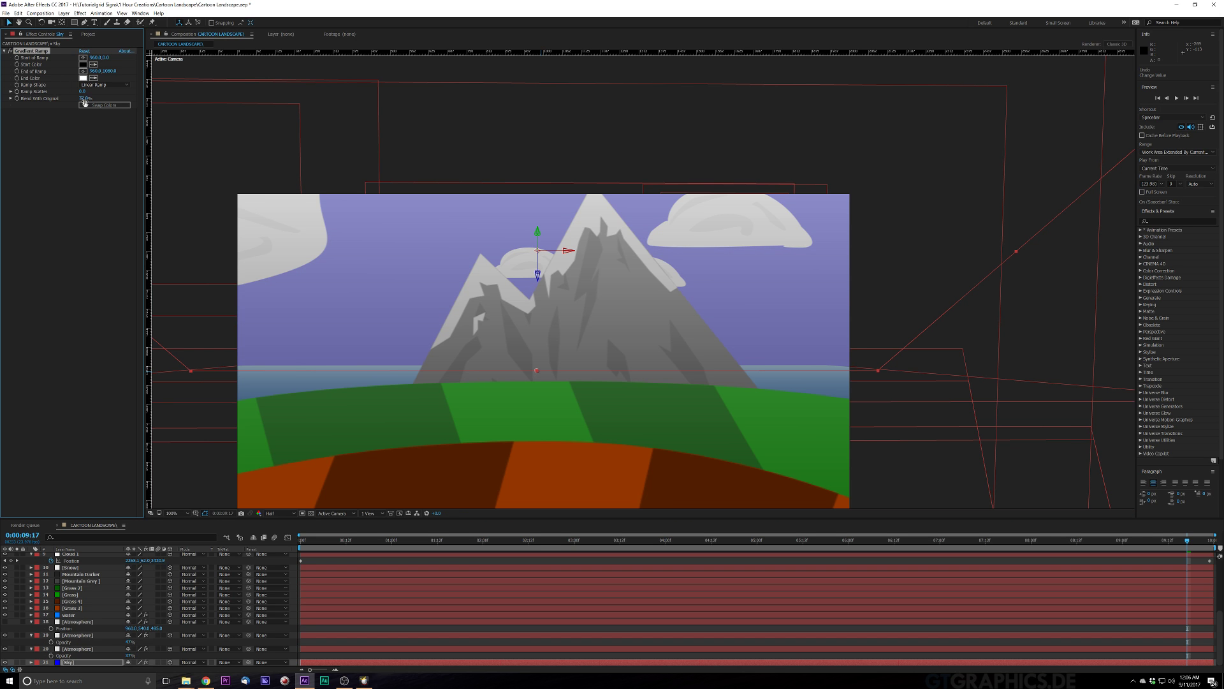
click(83, 78)
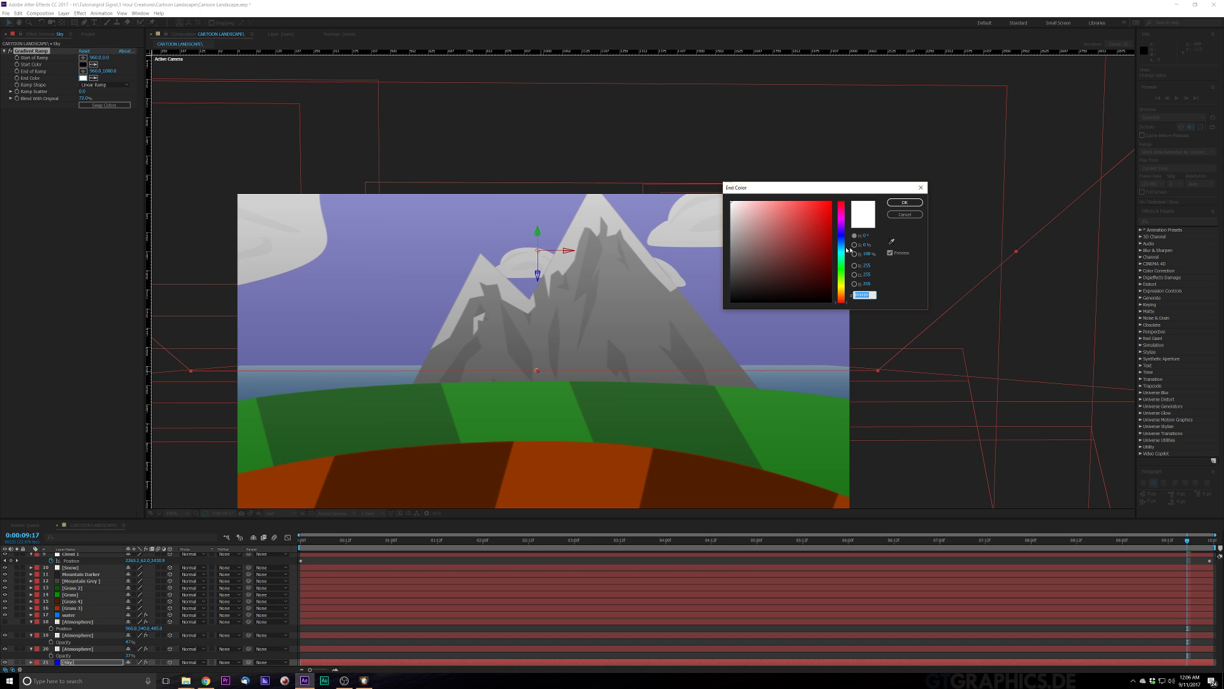
drag(847, 250, 842, 250)
drag(738, 203, 743, 197)
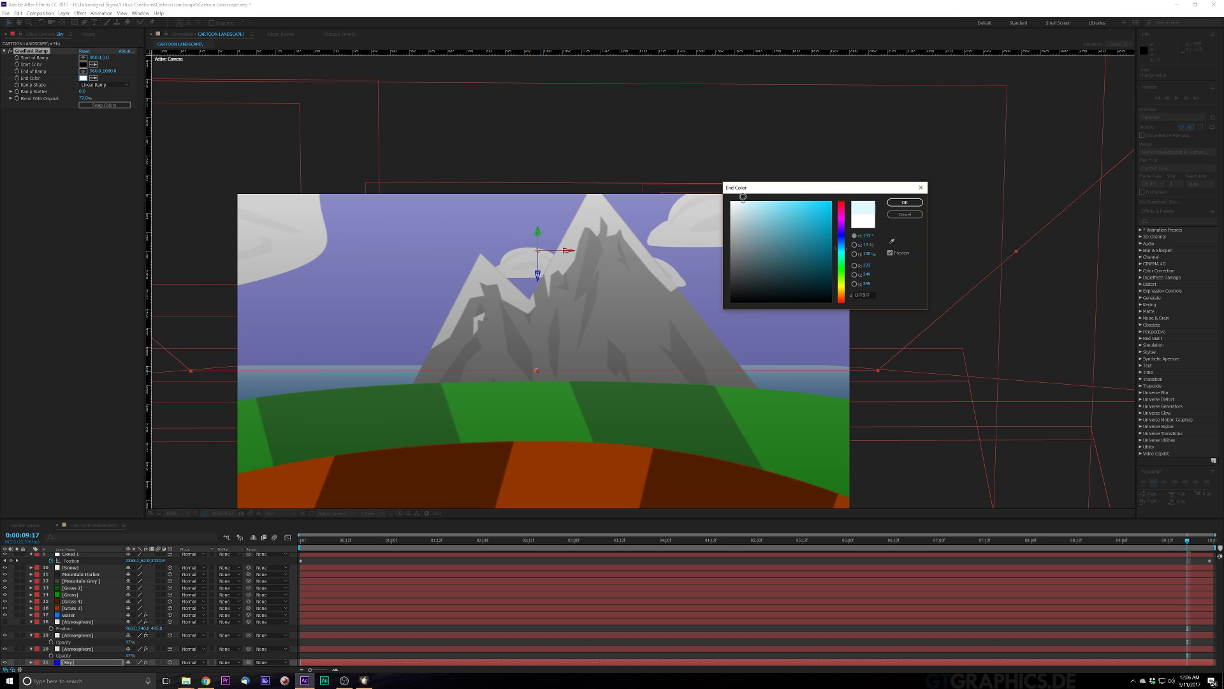
click(892, 203)
drag(203, 108, 261, 112)
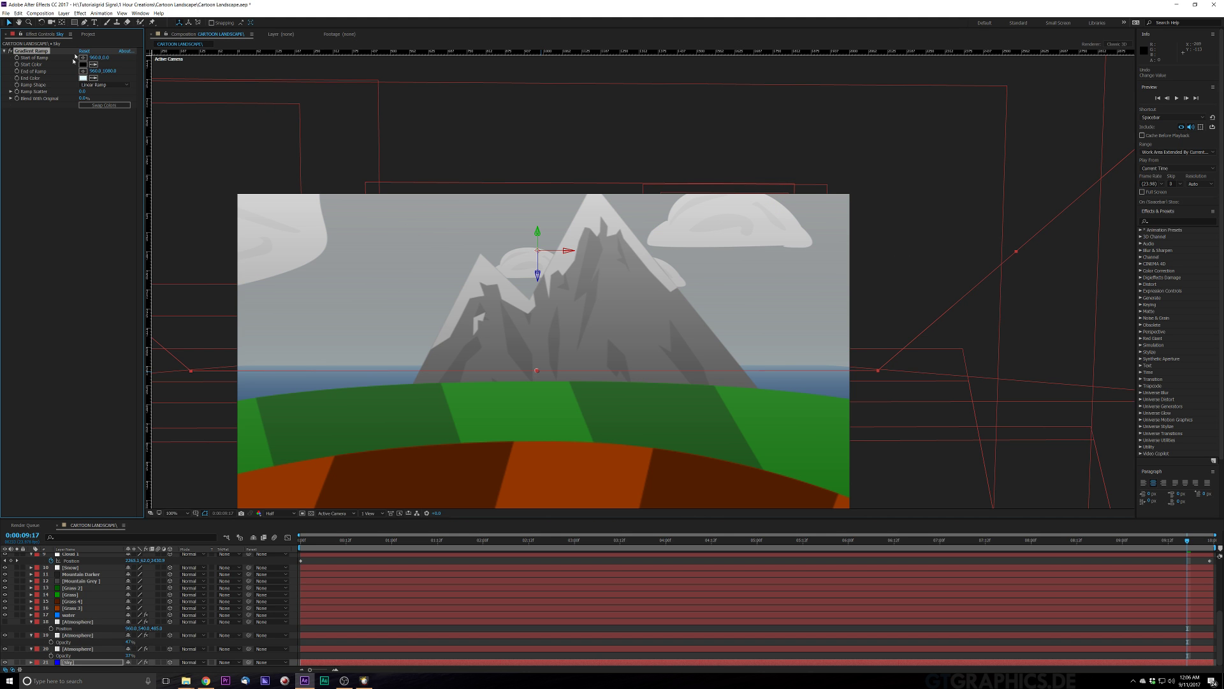
Step: Set the Start Color of the Sky layer's Gradient Ramp to a bright, fully saturated blue
click(84, 64)
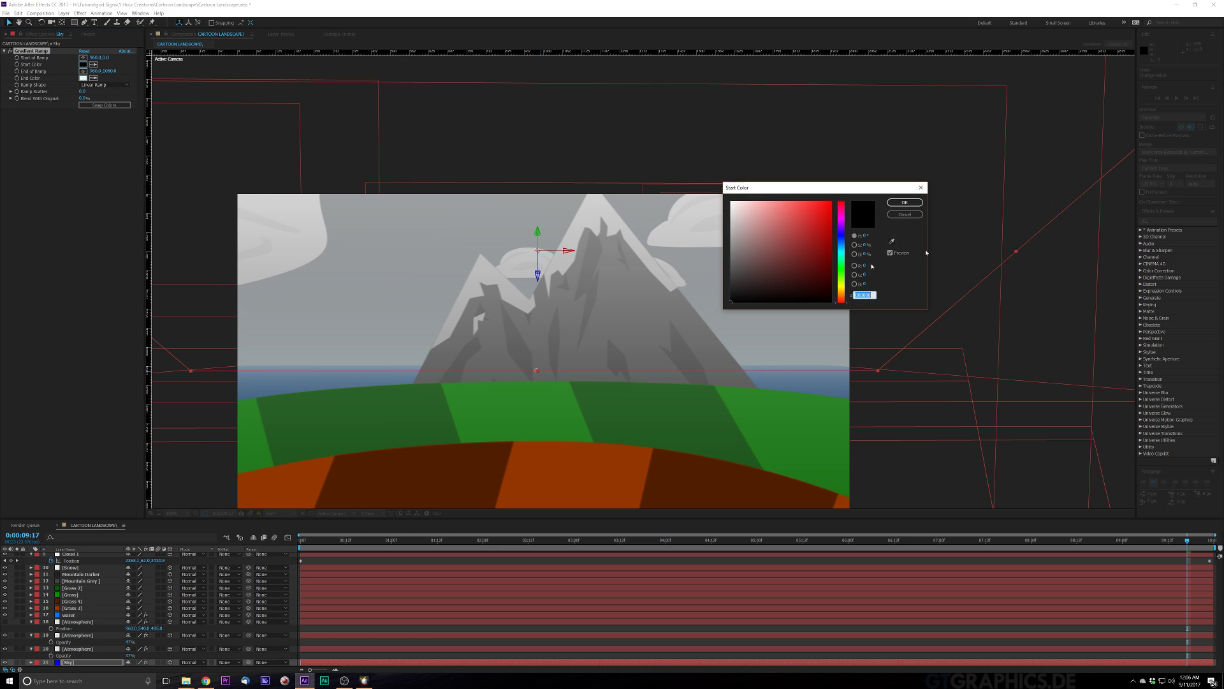
click(841, 241)
drag(816, 229, 867, 175)
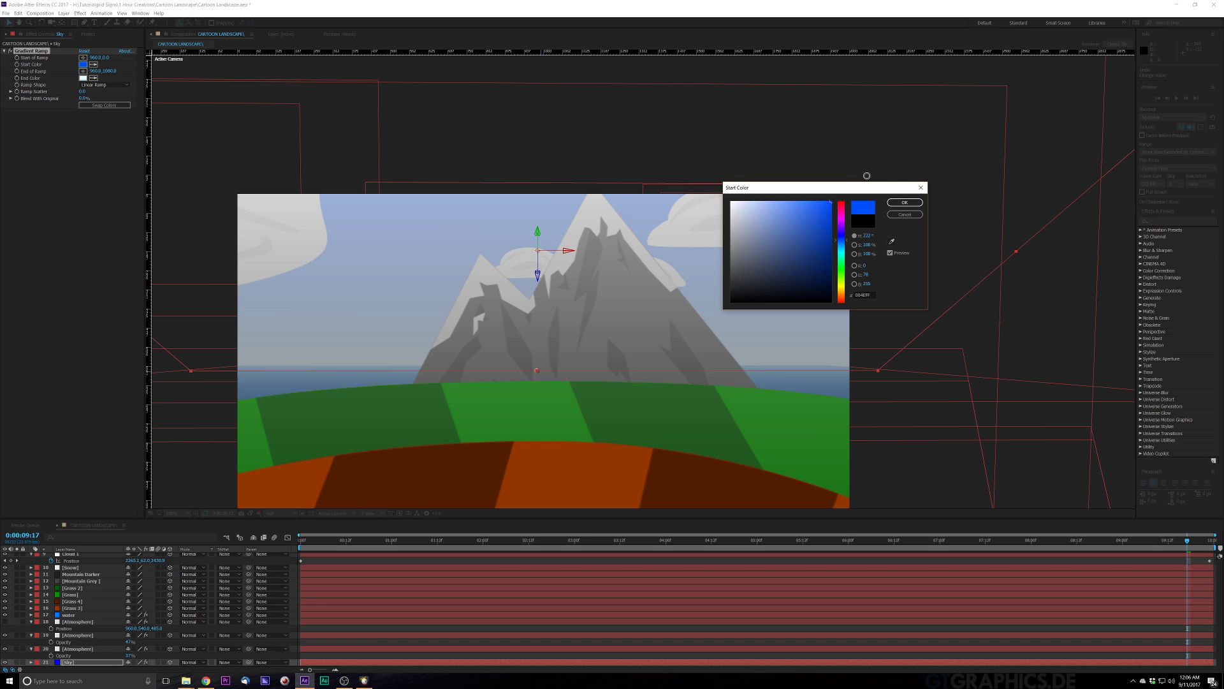
click(905, 202)
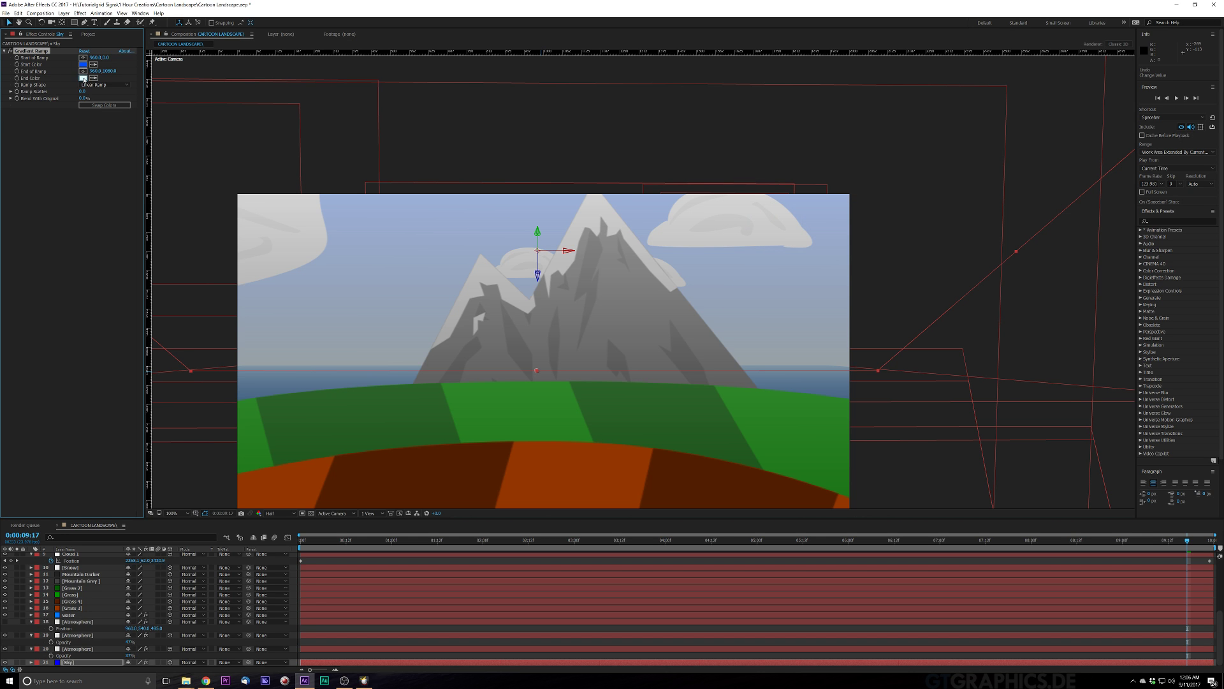
Step: Change the Sky gradient's End Color to a slightly more saturated pale cyan
click(83, 78)
drag(759, 210, 759, 178)
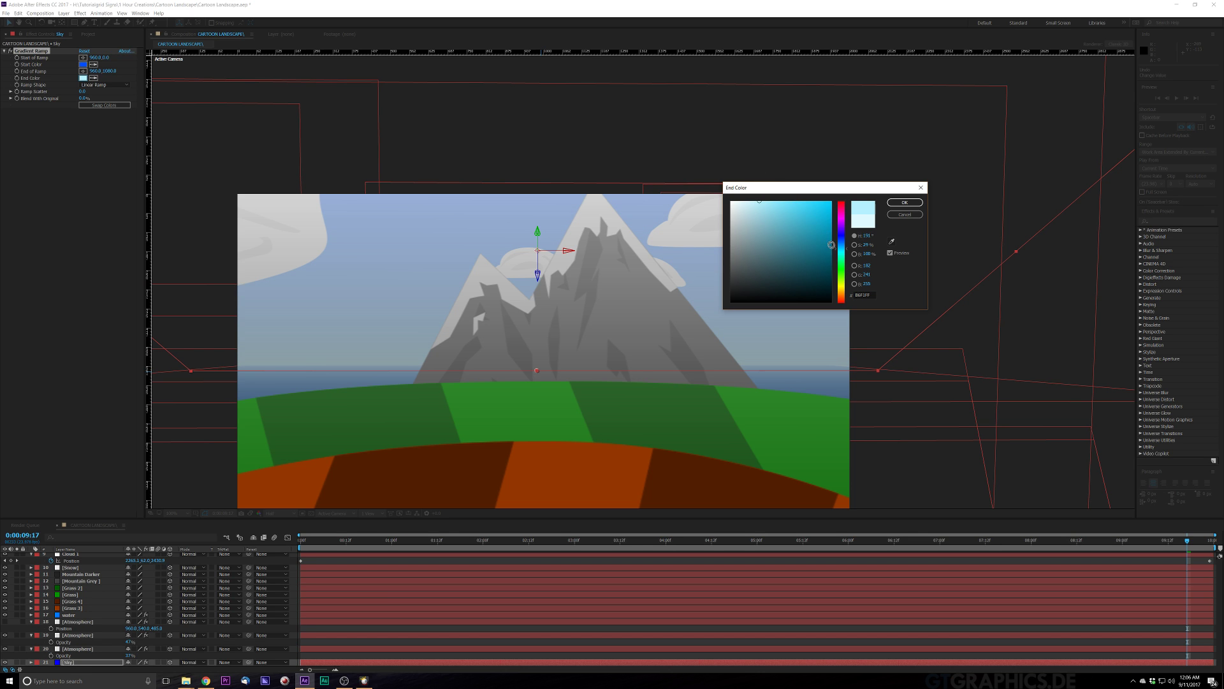
drag(844, 250, 844, 252)
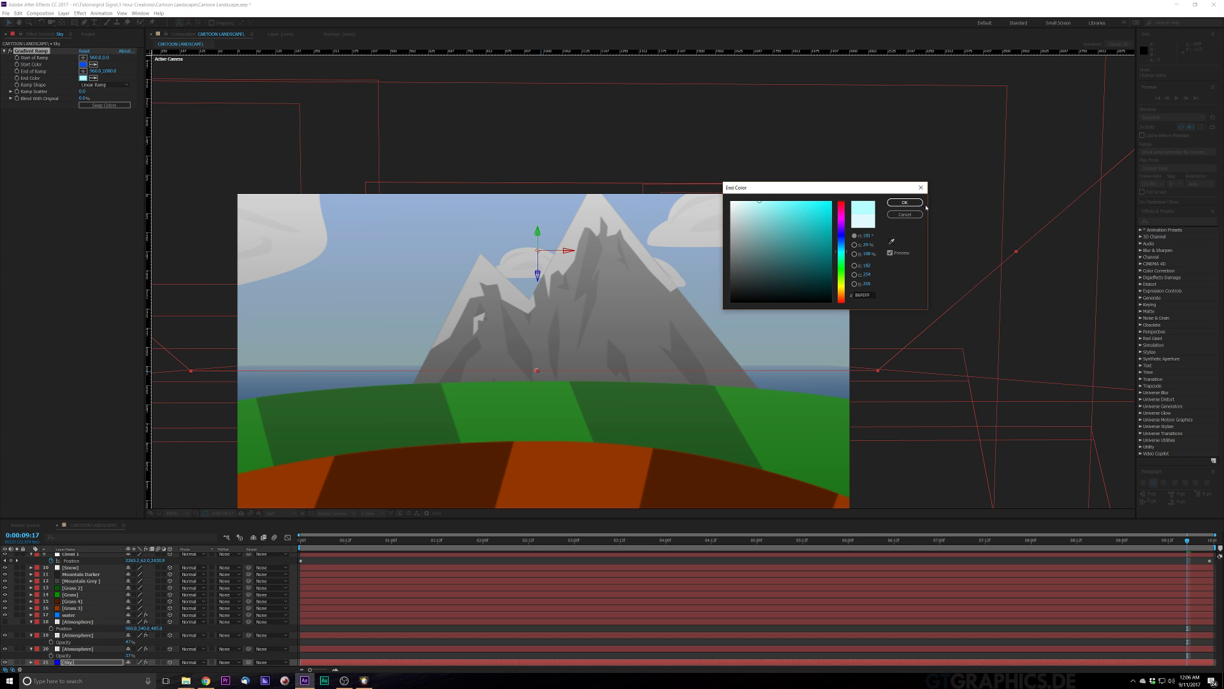
click(906, 203)
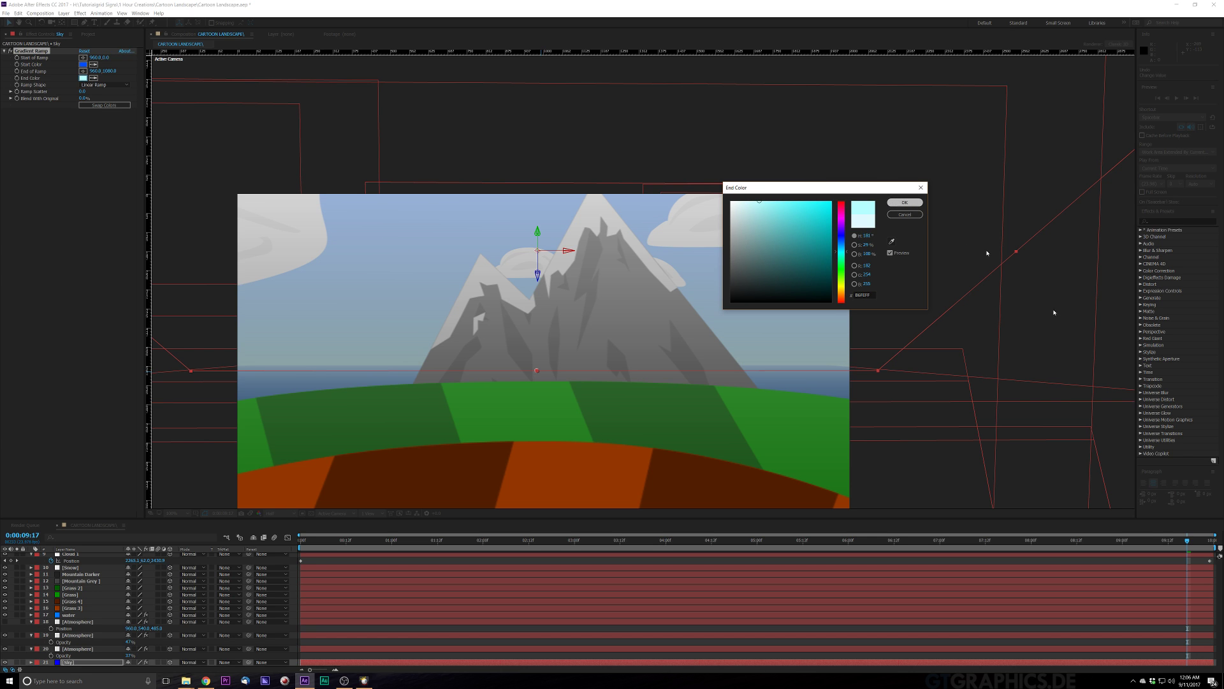
Step: Move the Sky gradient's Start of Ramp point down to just above the visible frame, at about 960, 351
key(comma)
key(comma)
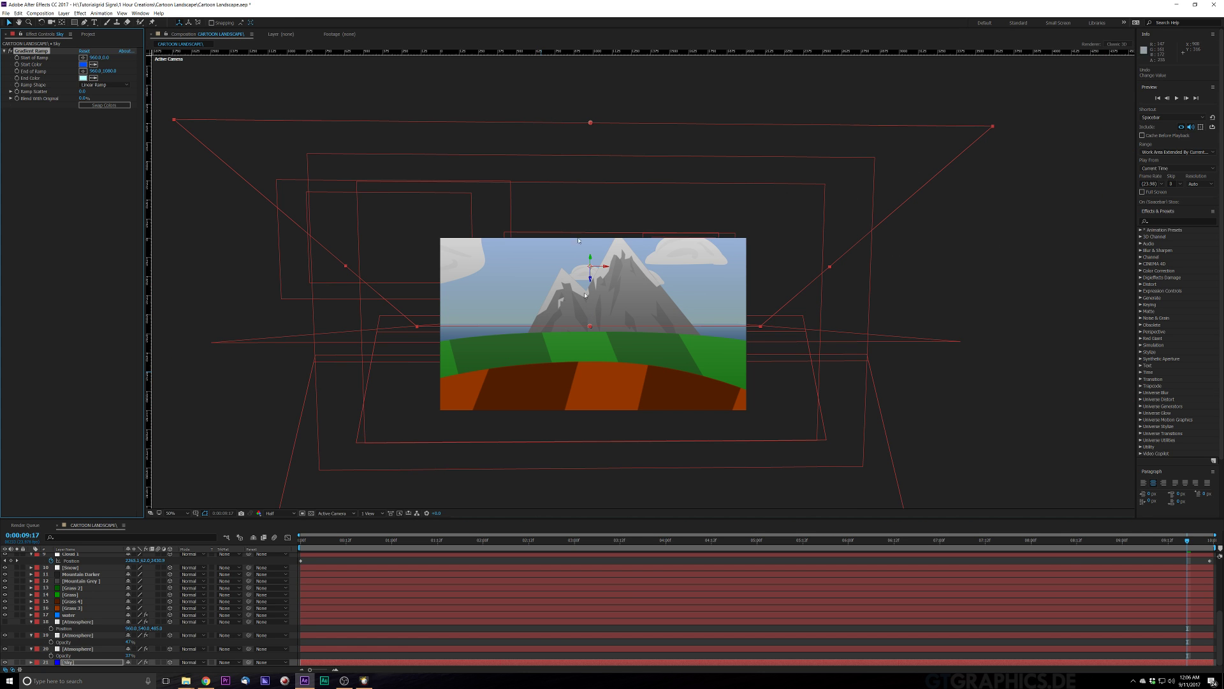
click(83, 58)
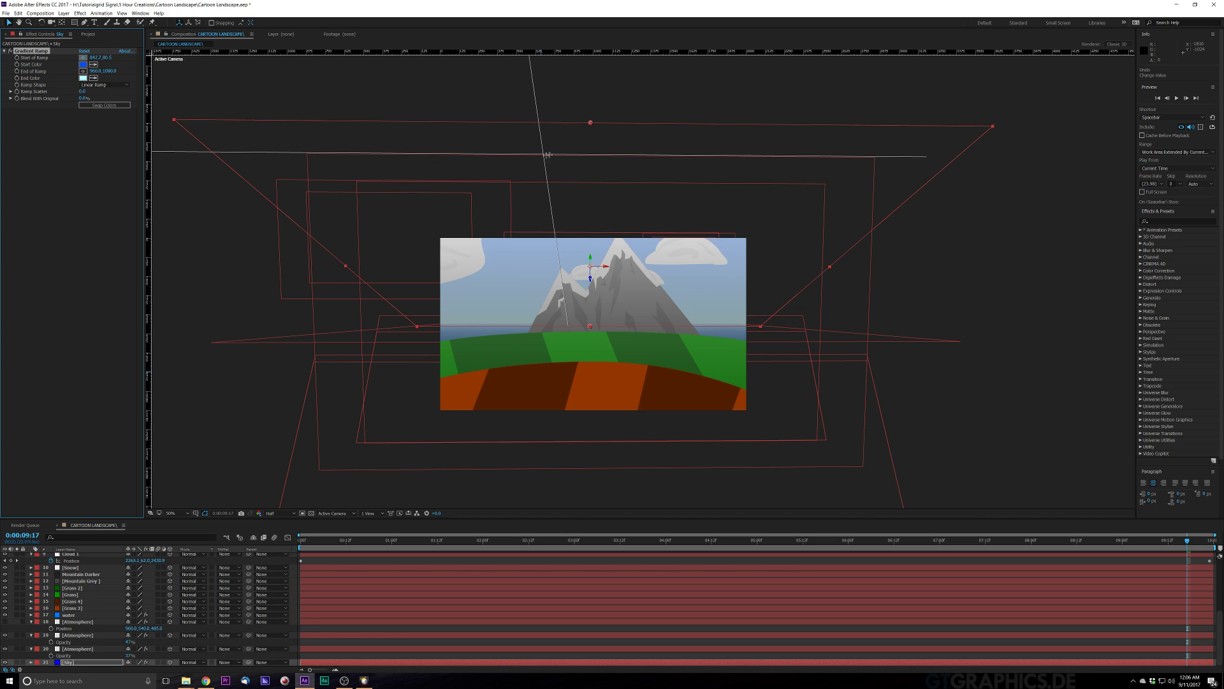
click(583, 159)
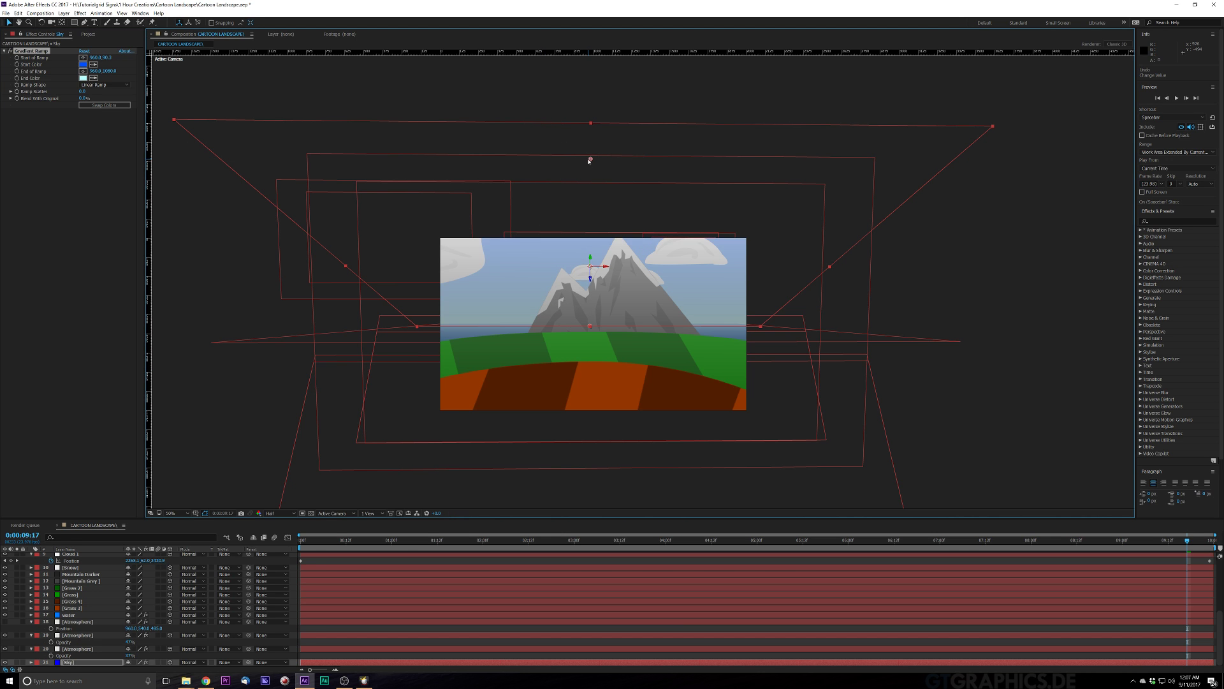
drag(590, 160, 589, 241)
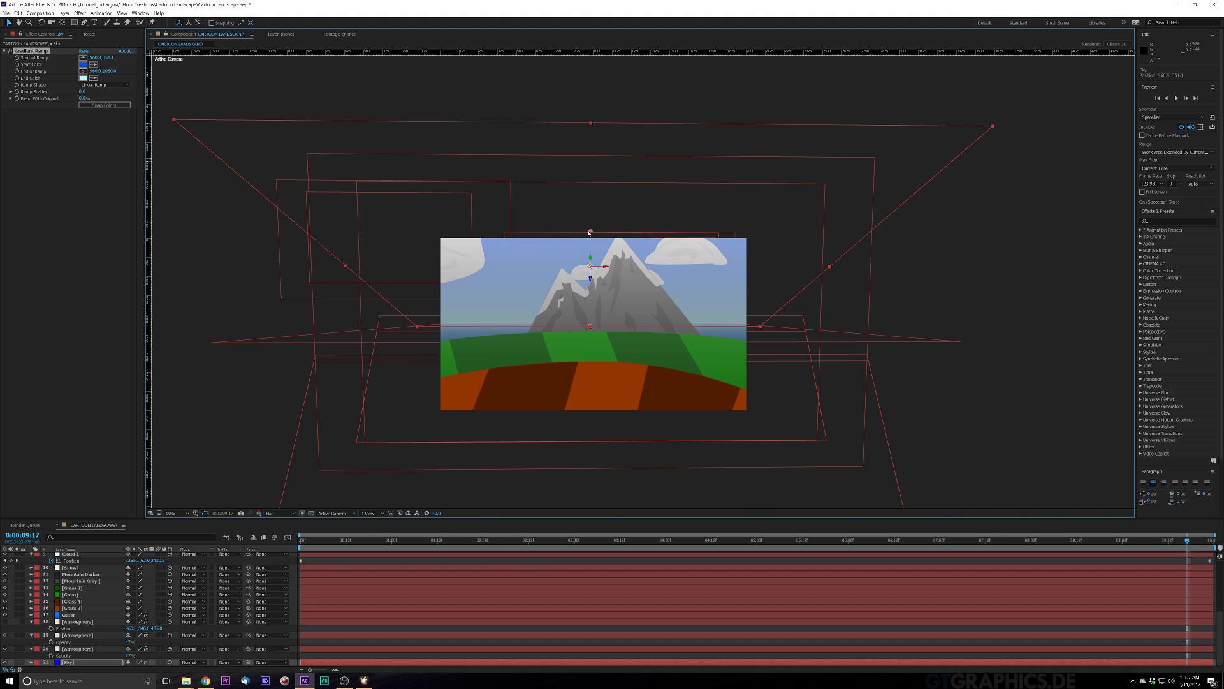
click(987, 245)
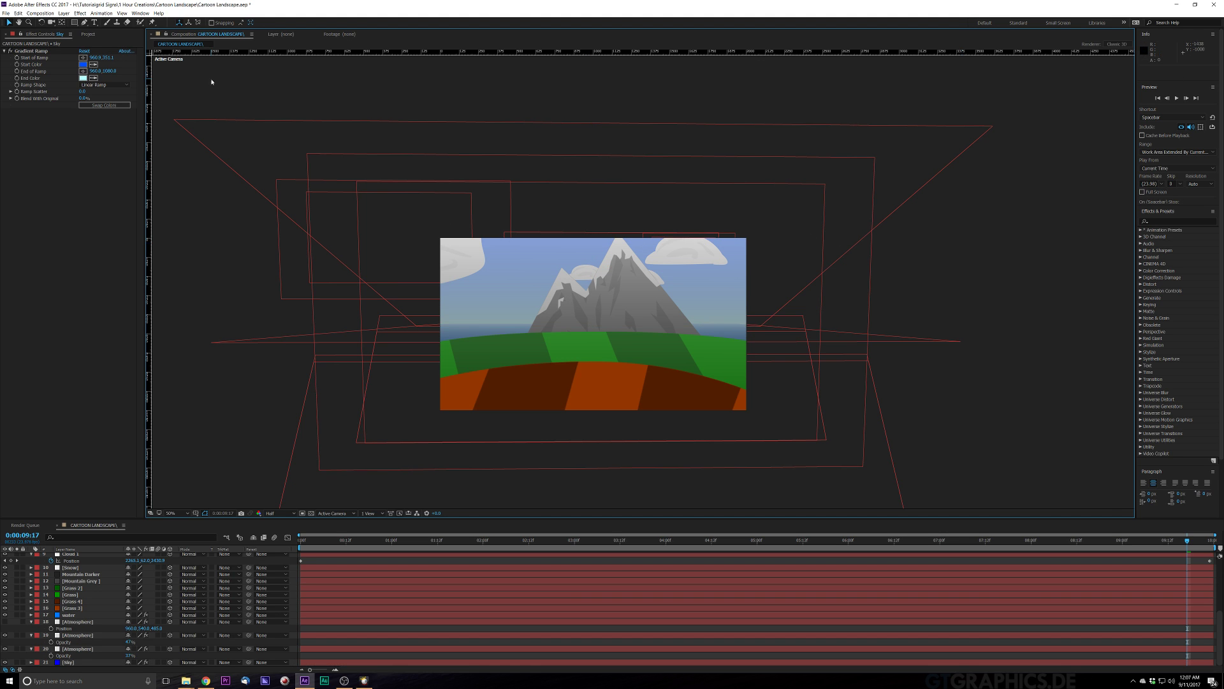
key(period)
key(period)
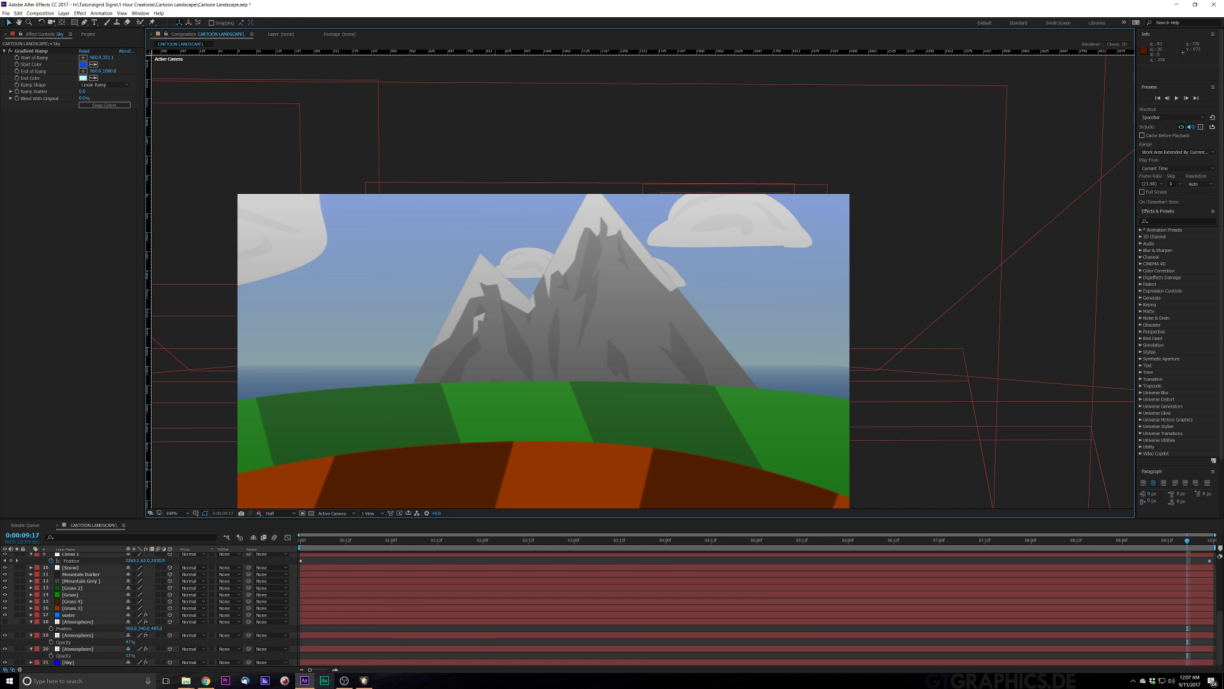
Step: Switch to File Explorer and add the AMS - Bird Flock clip from the Cartoon Landscape folder as the composition's uppermost layer
mouse_move(364, 680)
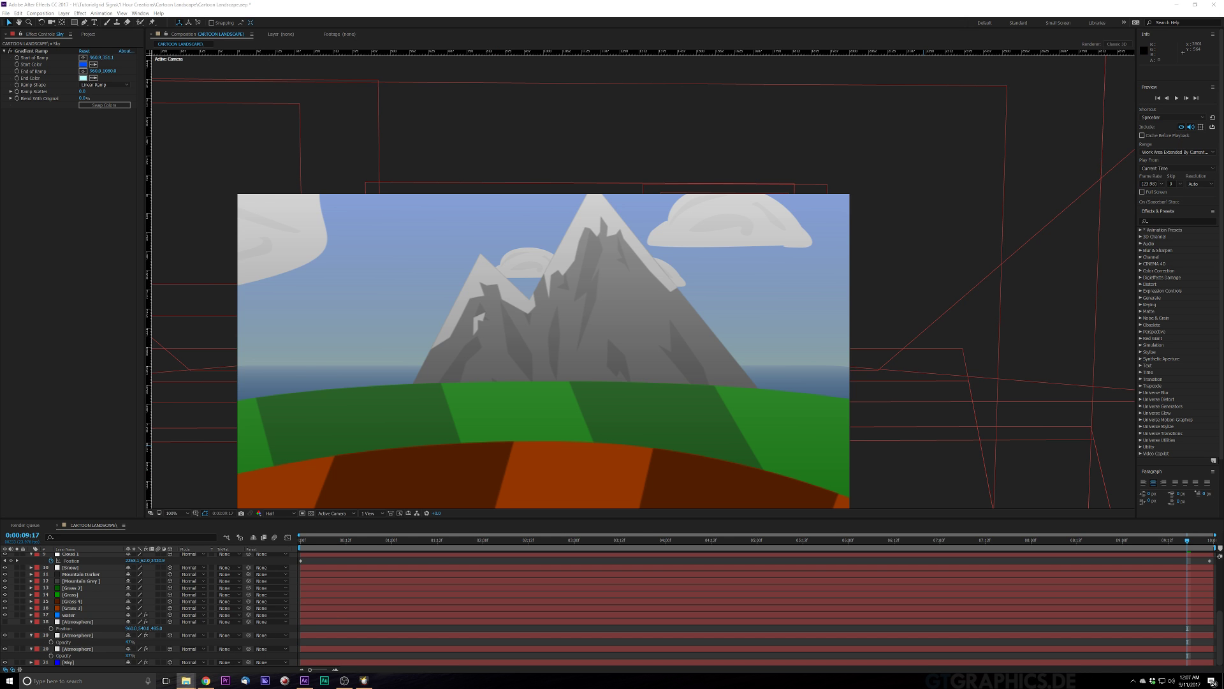
drag(1223, 194, 732, 171)
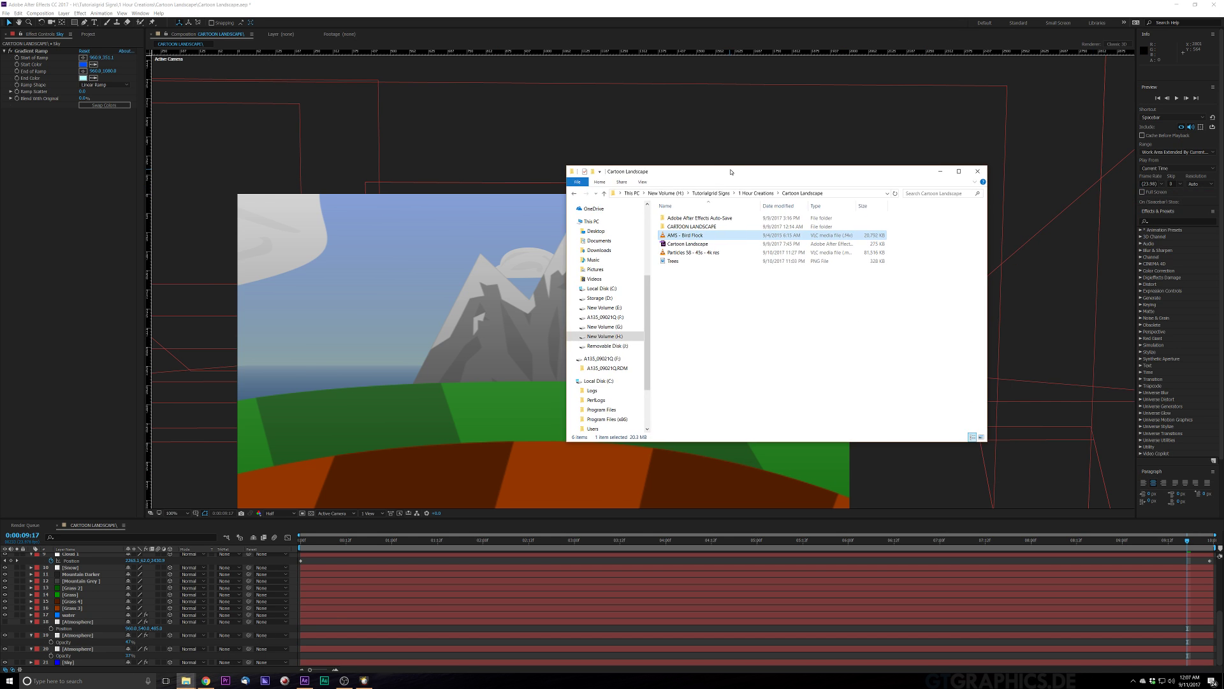
drag(685, 235, 283, 584)
click(471, 6)
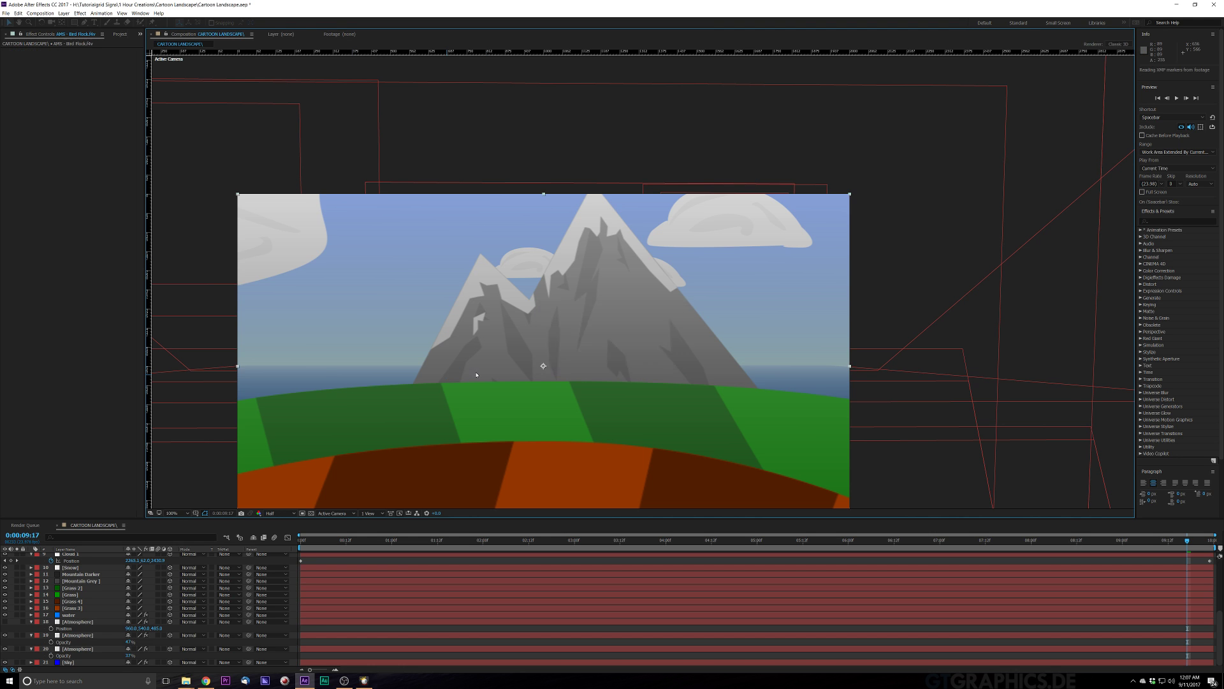
key(comma)
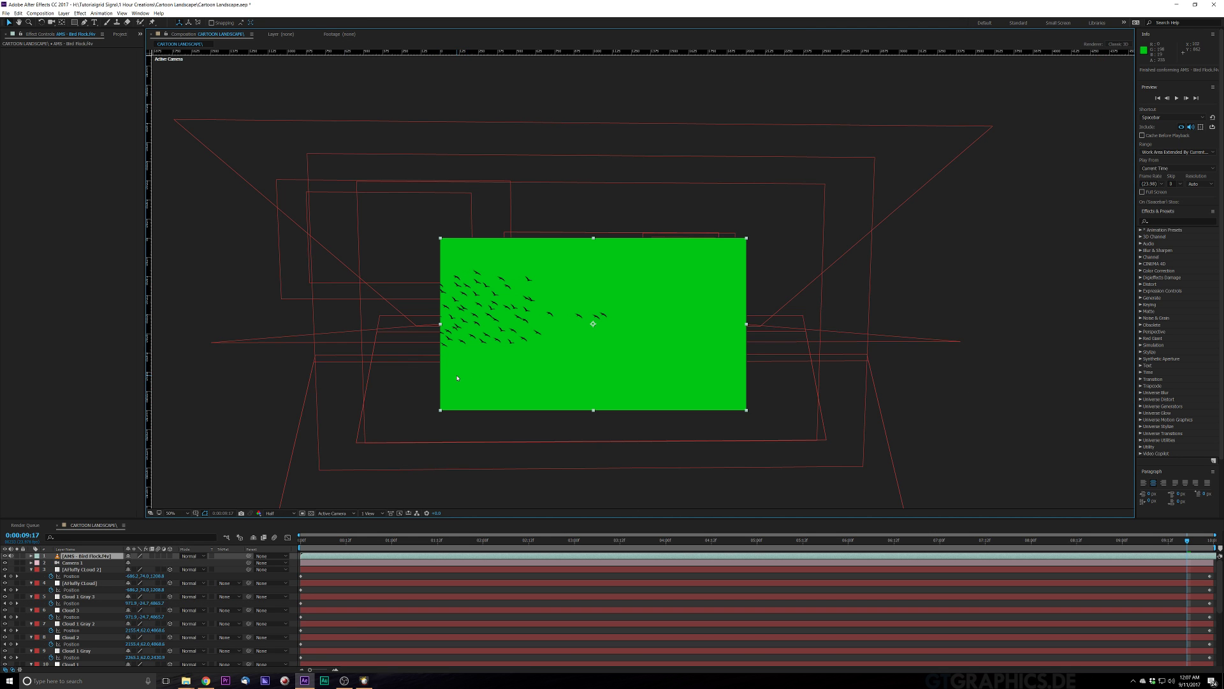
key(period)
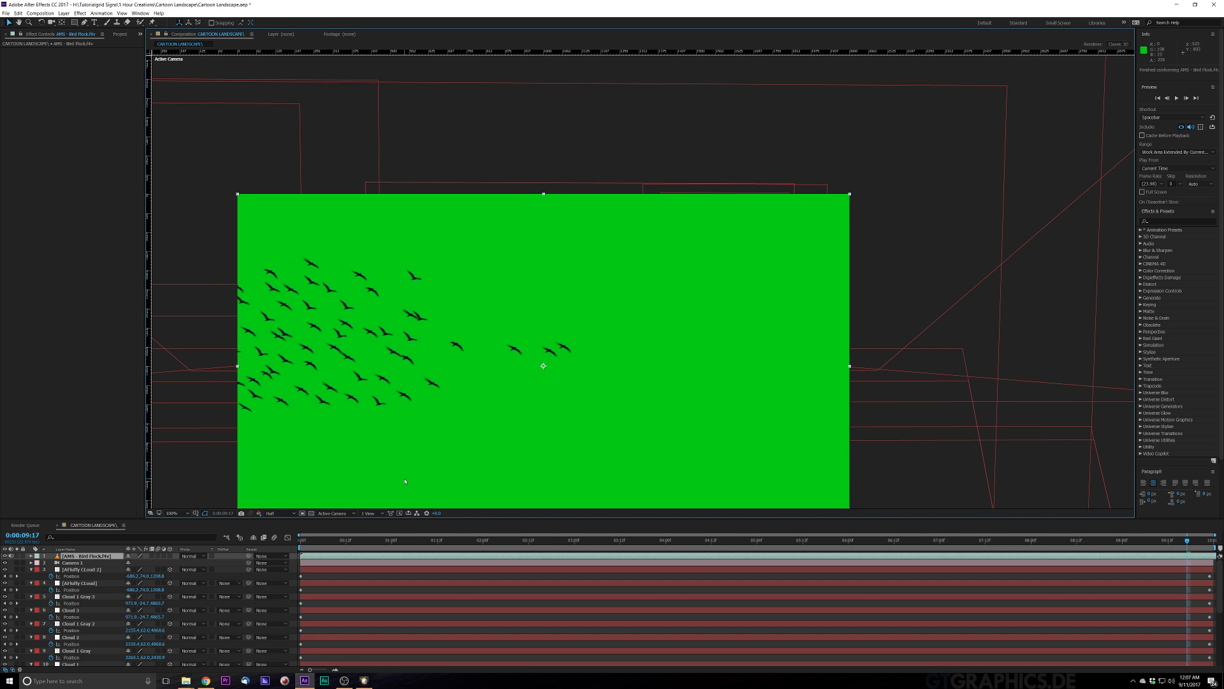
key(comma)
key(period)
Step: Find the Keylight (1.2) effect and apply it to the AMS - Bird Flock layer
click(1164, 218)
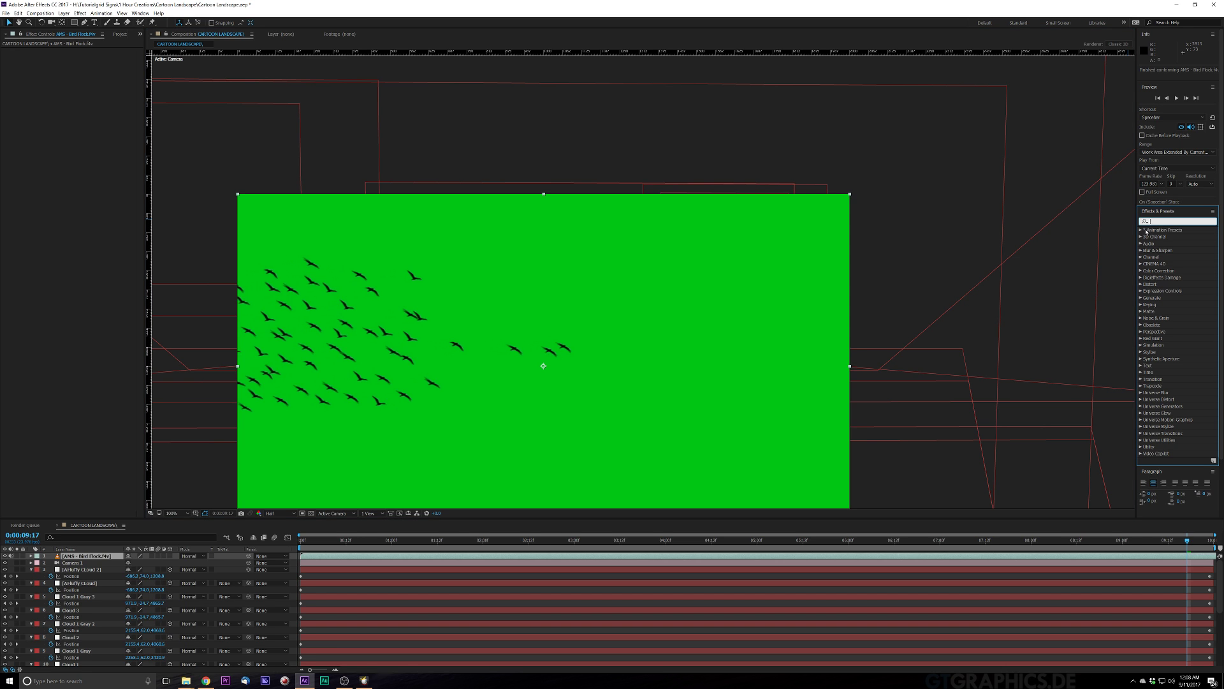
text(ke)
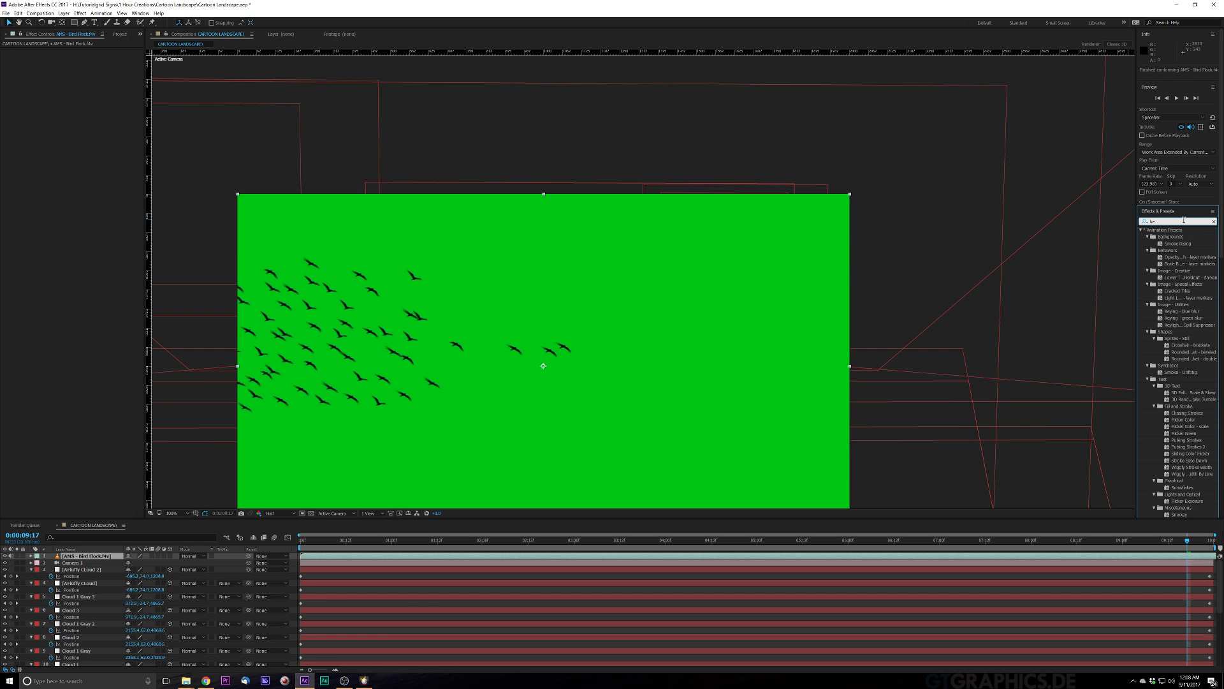
text(yl)
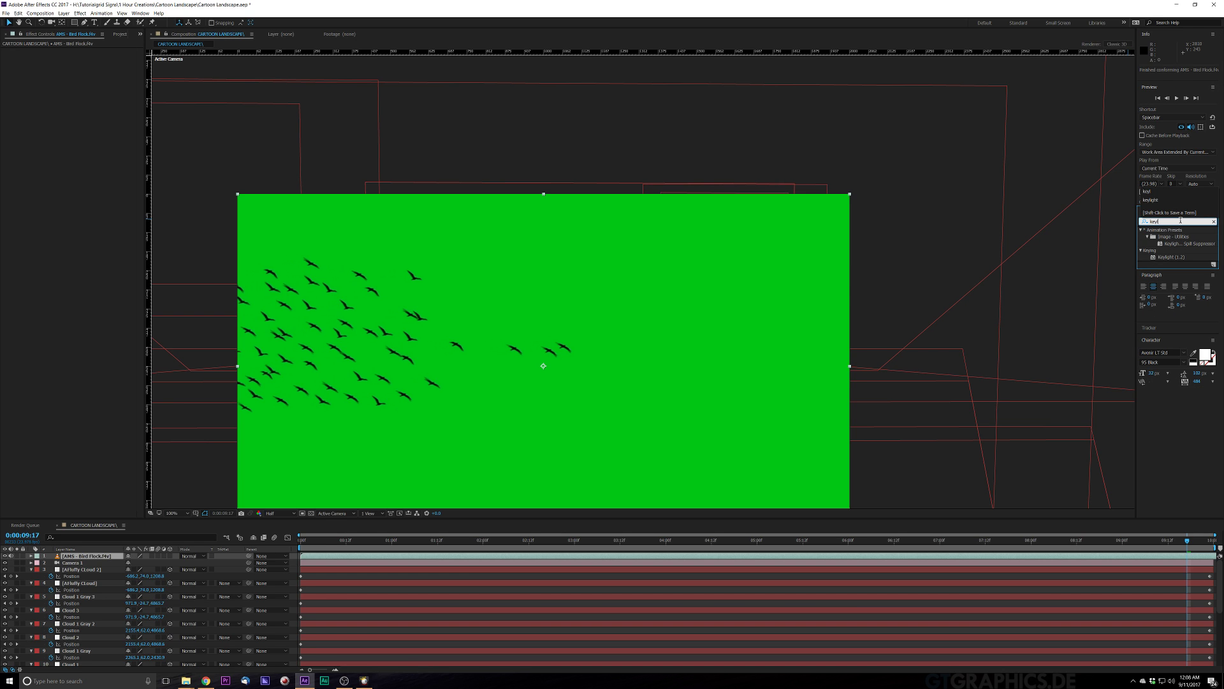
drag(1167, 257, 124, 557)
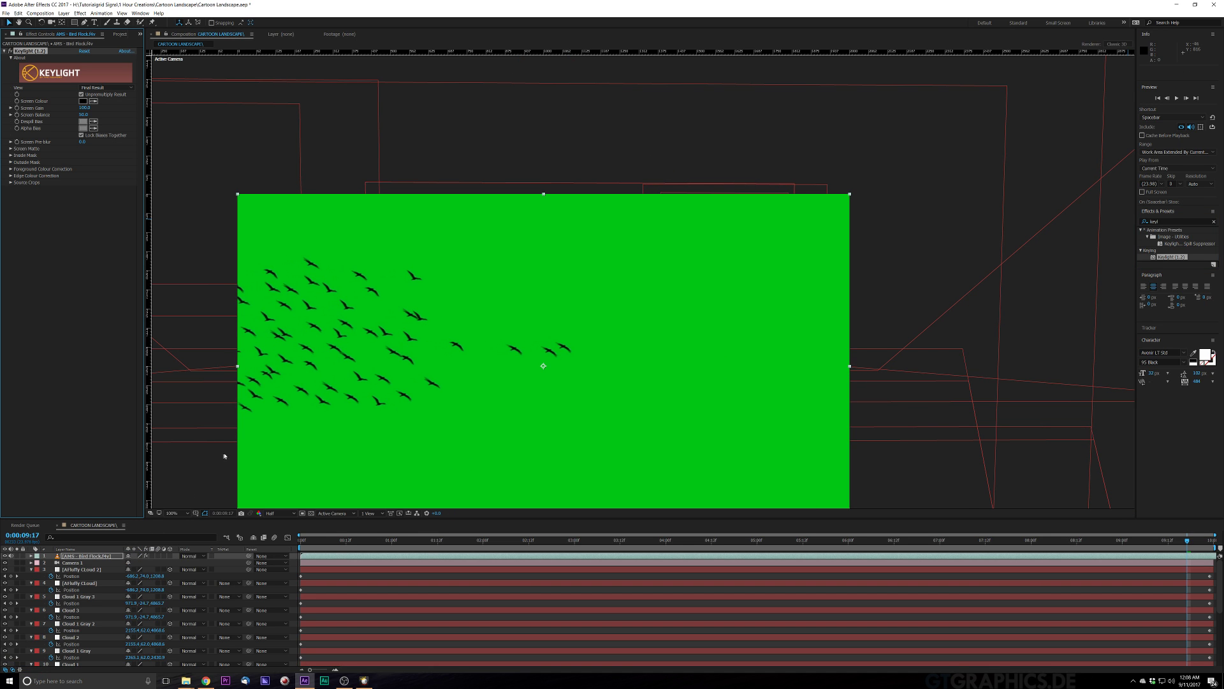
Step: Reveal the Bird Flock layer's Position and collapse the open Position properties of the cloud layers above Cloud 1
key(p)
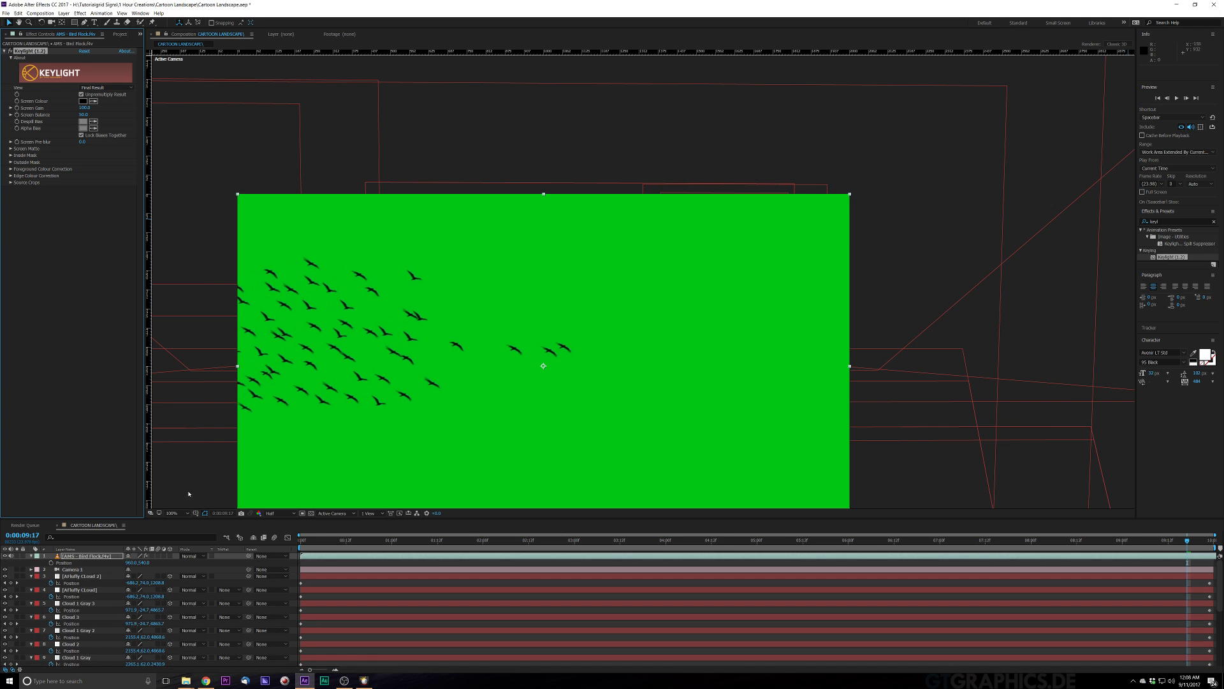
click(31, 575)
click(31, 583)
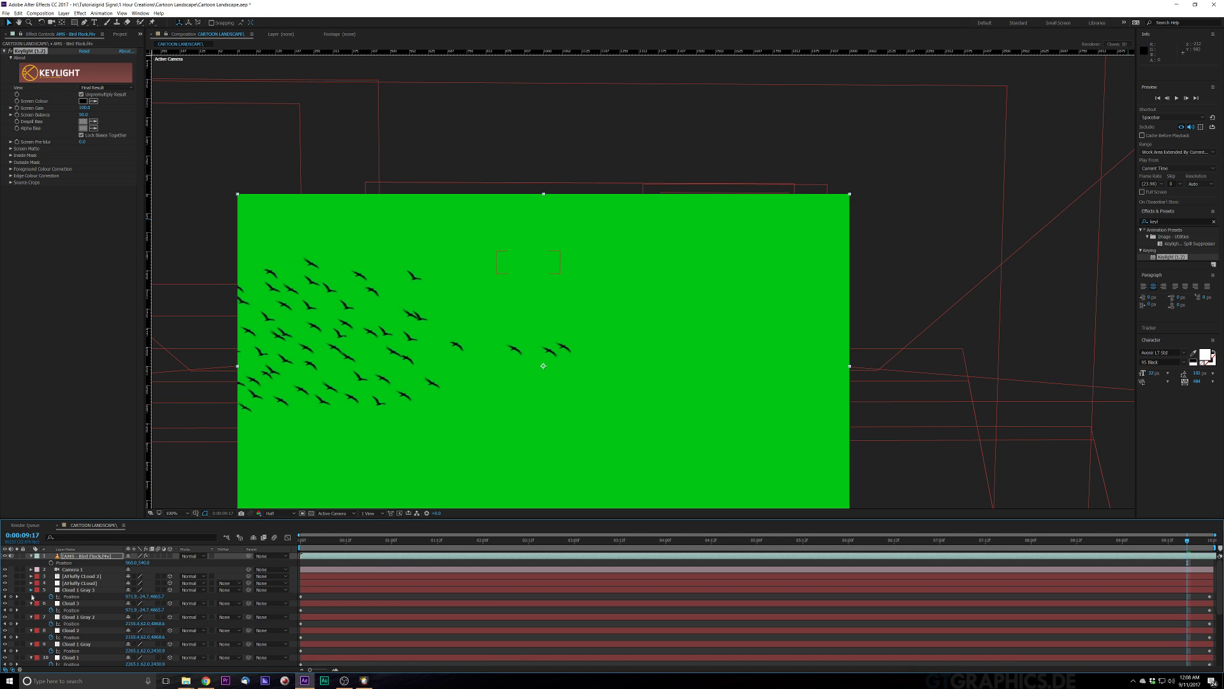
click(31, 603)
click(31, 590)
click(32, 603)
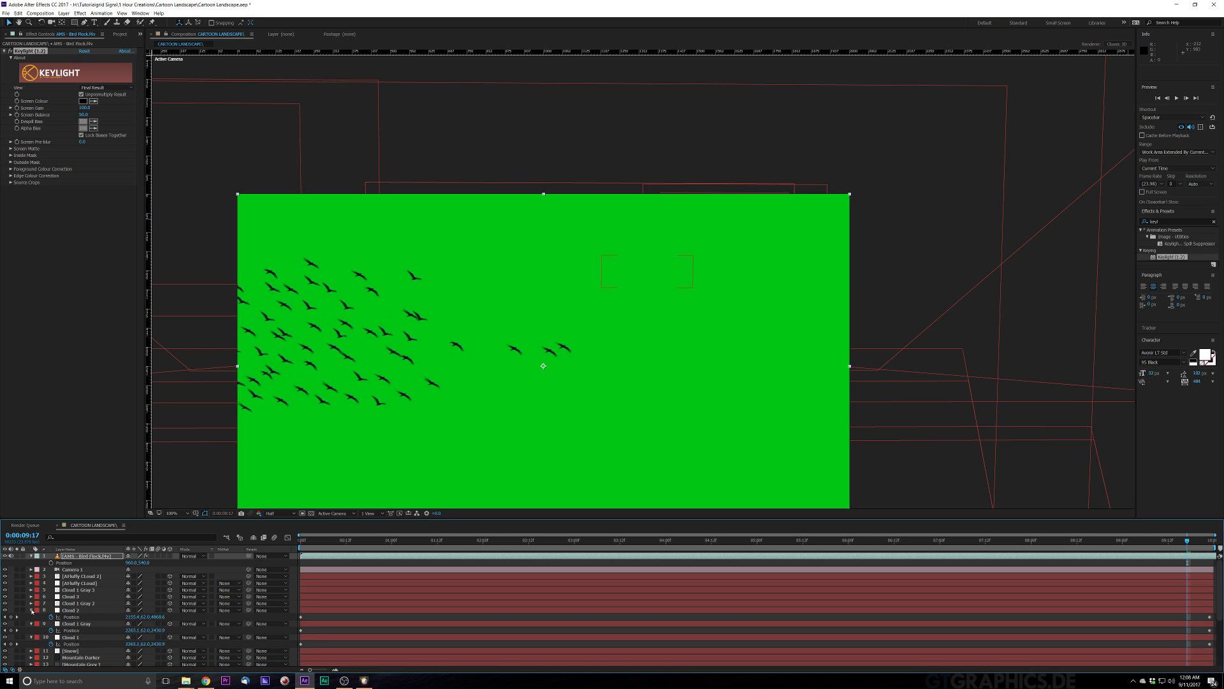
click(31, 609)
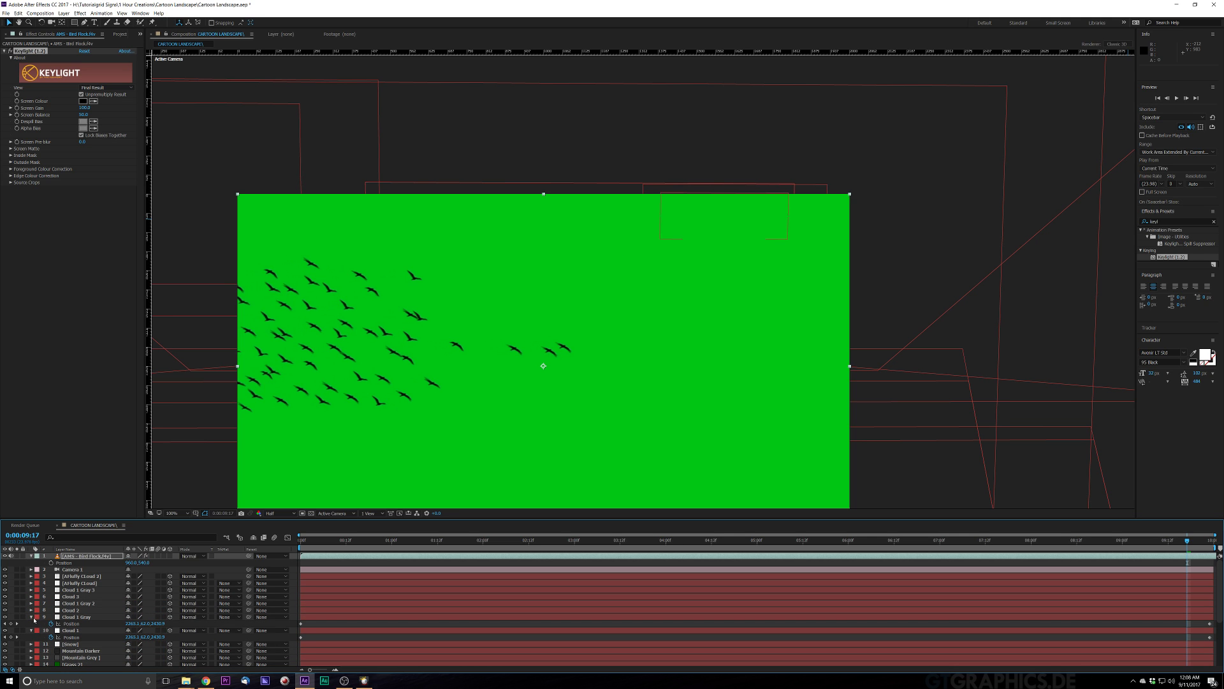
click(32, 616)
Step: Reveal the Position of the Mountain Darker layer to check its depth
scroll(35, 628, down, 4)
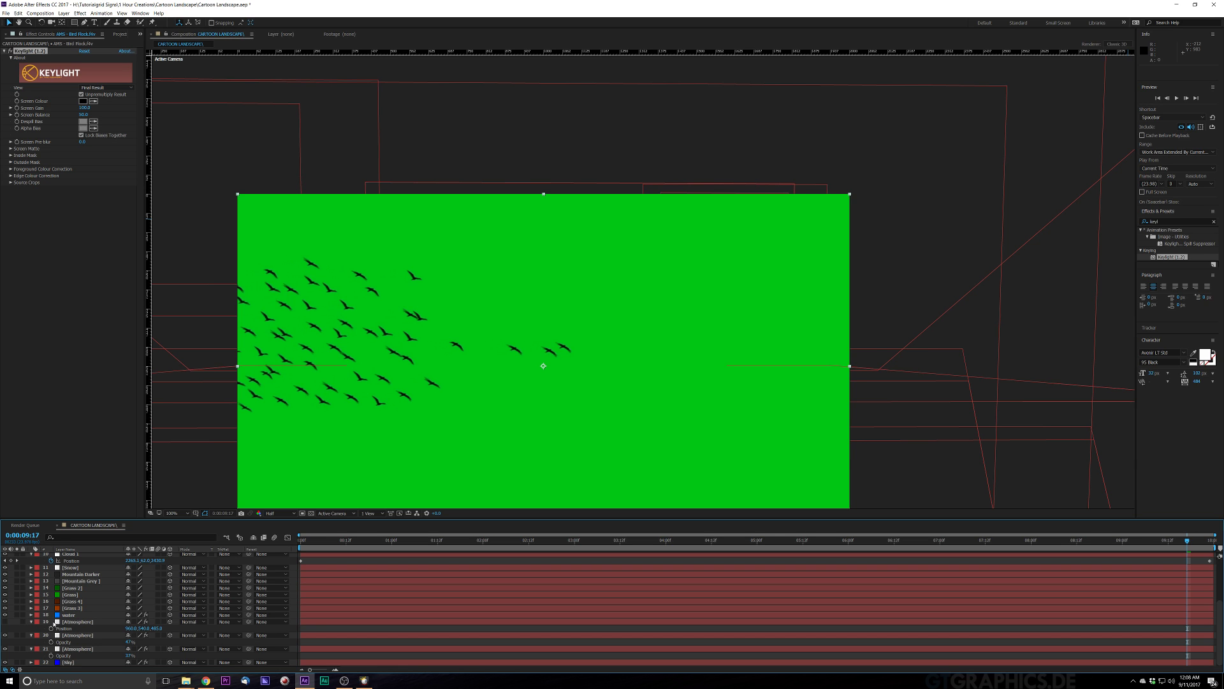
click(72, 575)
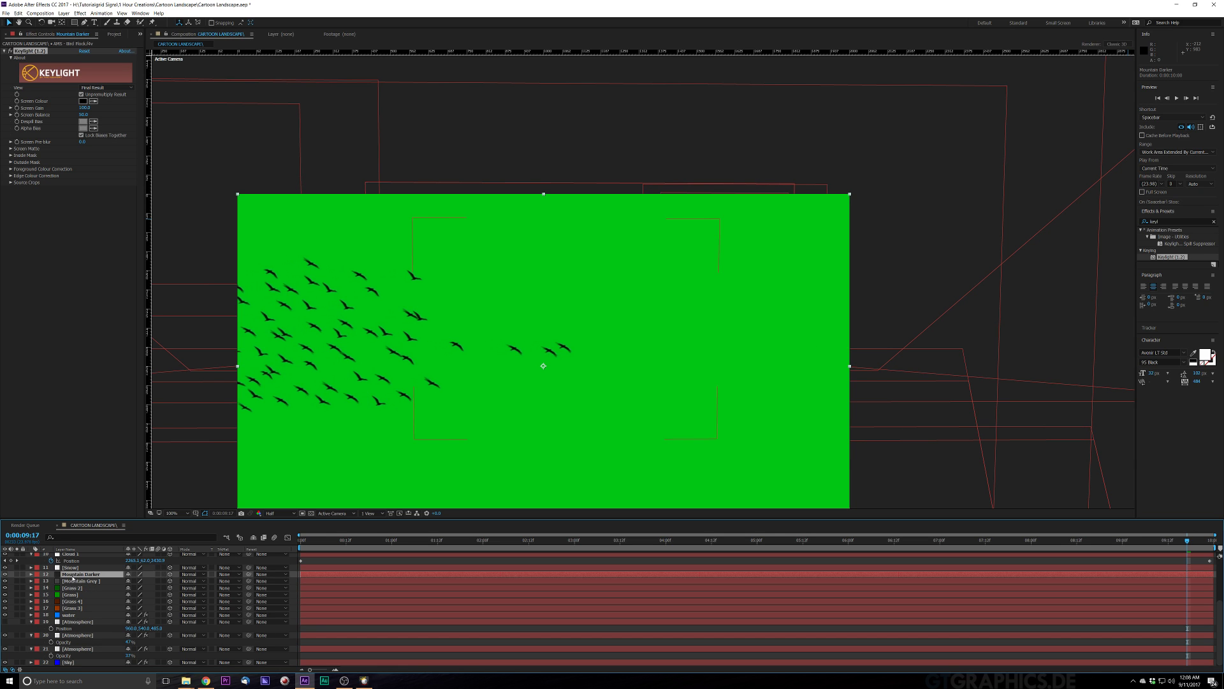
key(p)
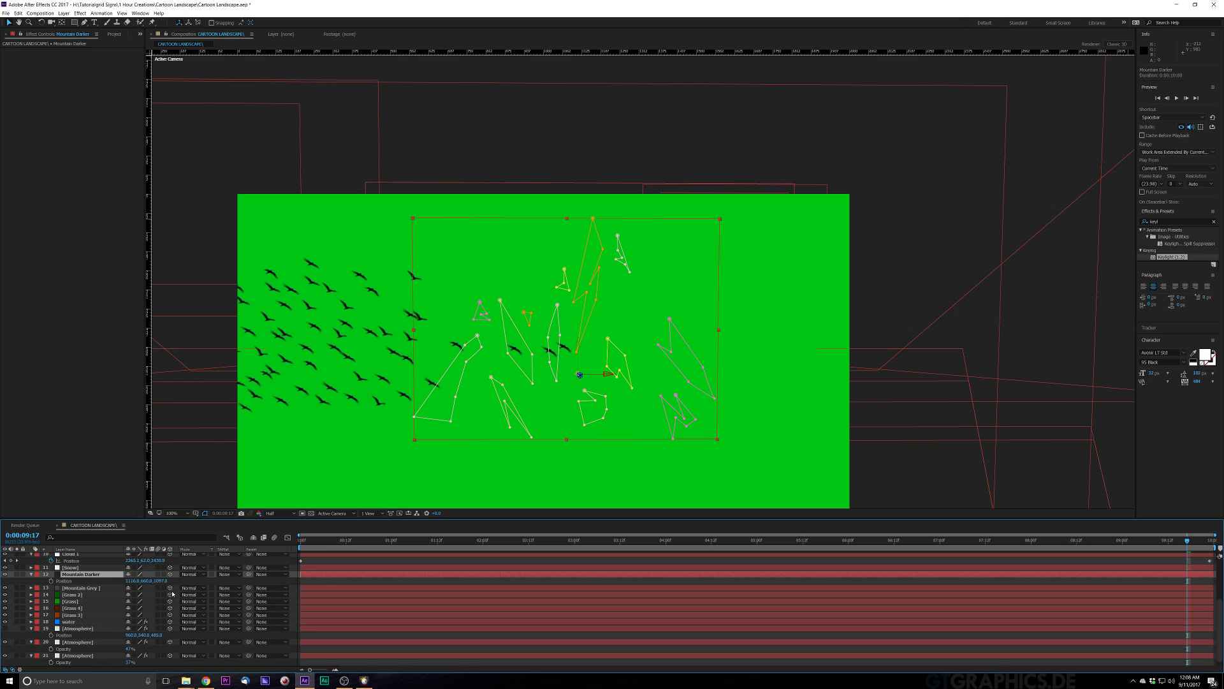
Step: Make the Bird Flock layer 3D and set its Z position to 1097
scroll(158, 593, up, 1)
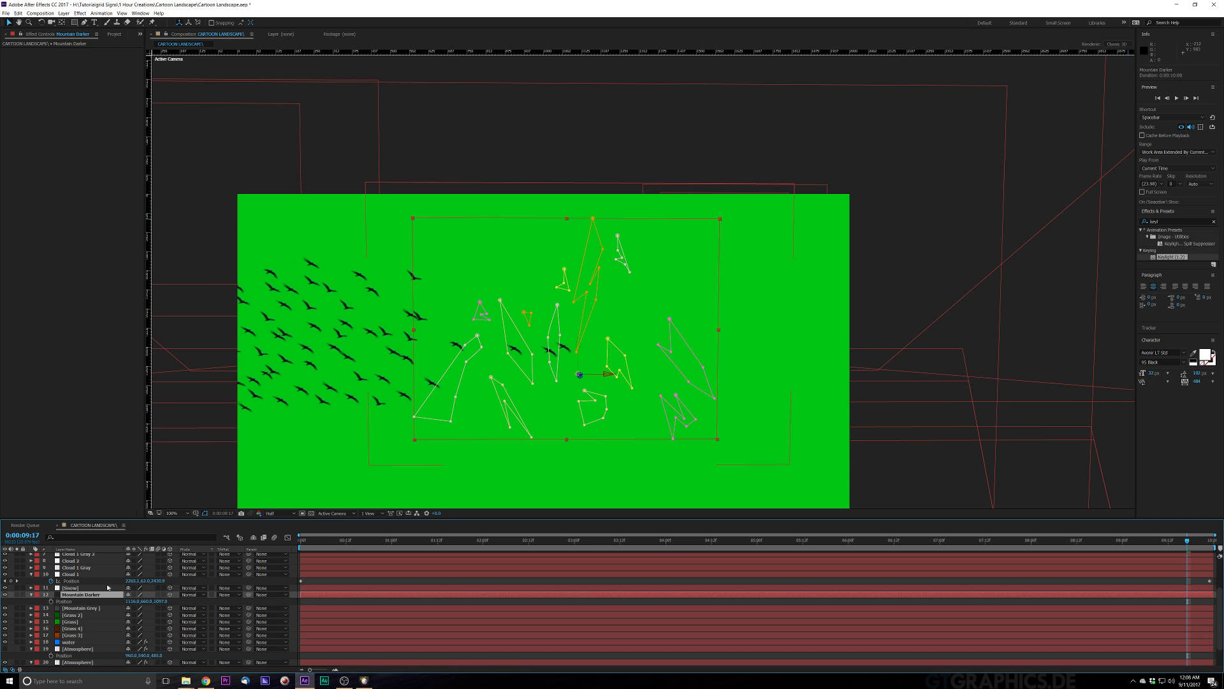
scroll(107, 587, up, 2)
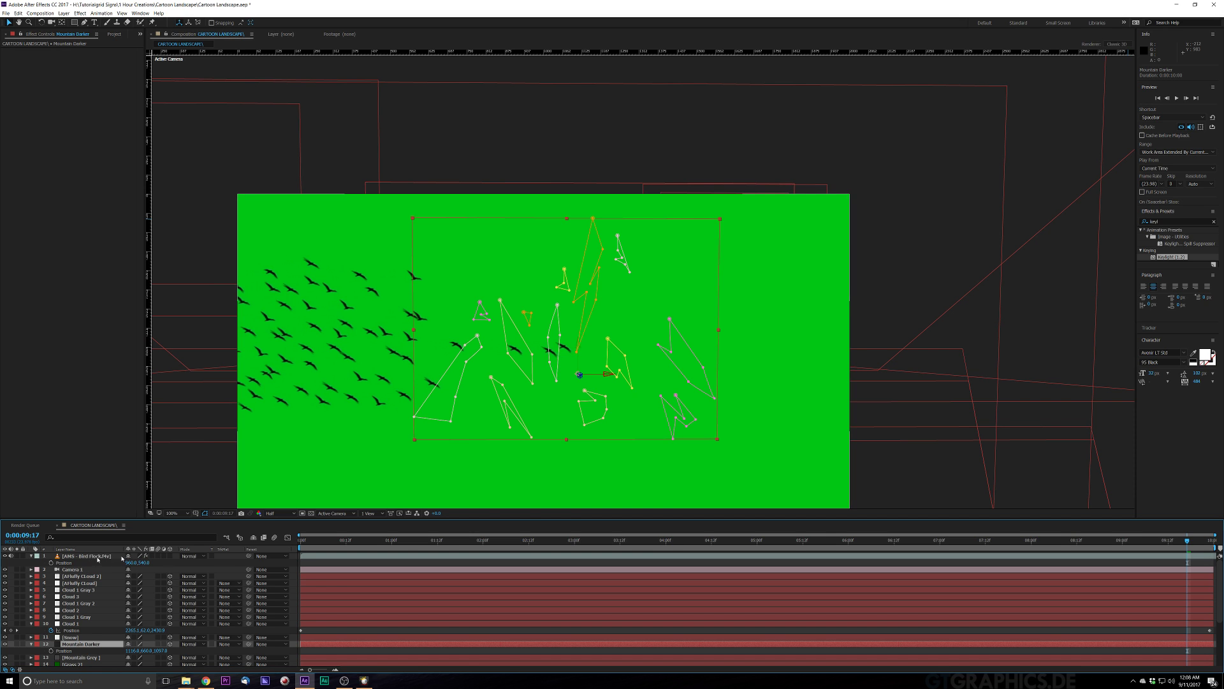
click(169, 556)
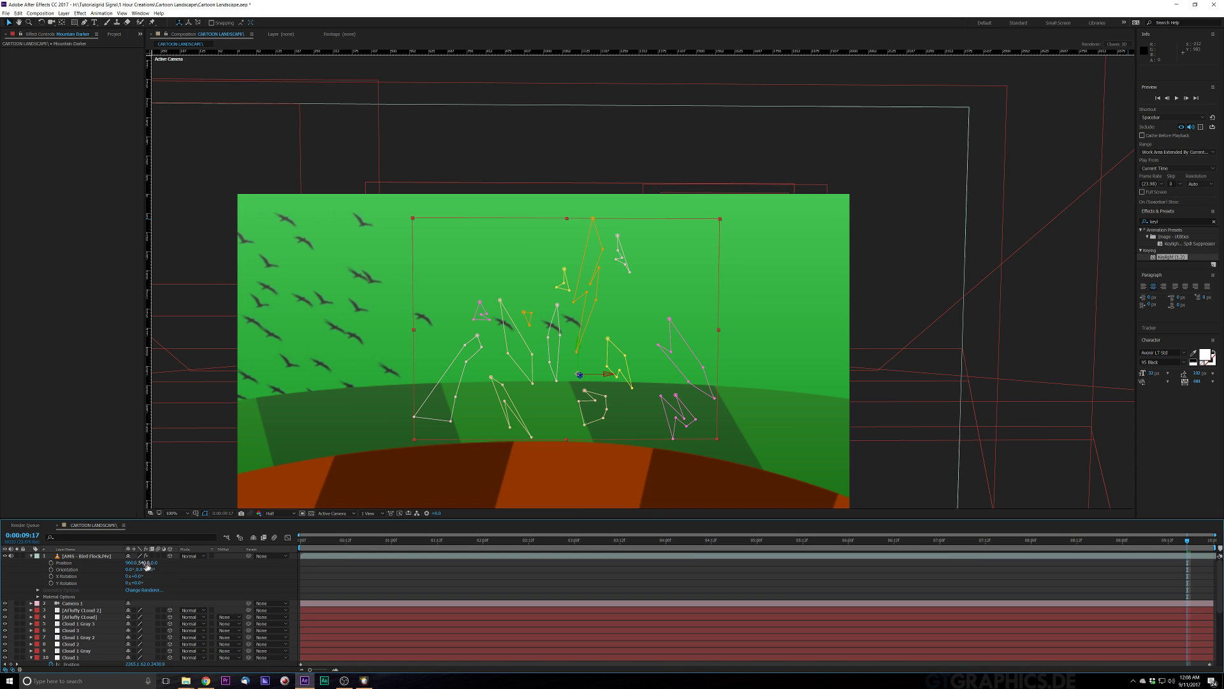
click(153, 562)
text(1097)
key(Return)
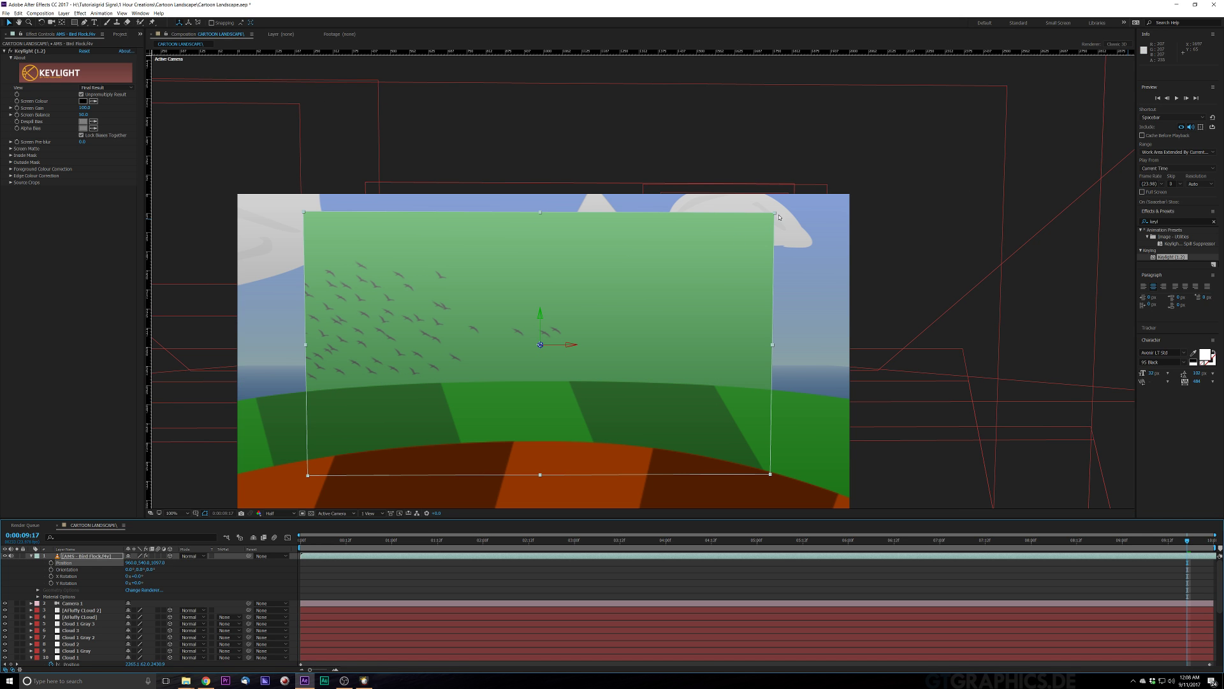
Step: Enlarge the Bird Flock layer to about 130% so it spans the frame, and raise it to a Y position of about 400
drag(776, 215, 876, 176)
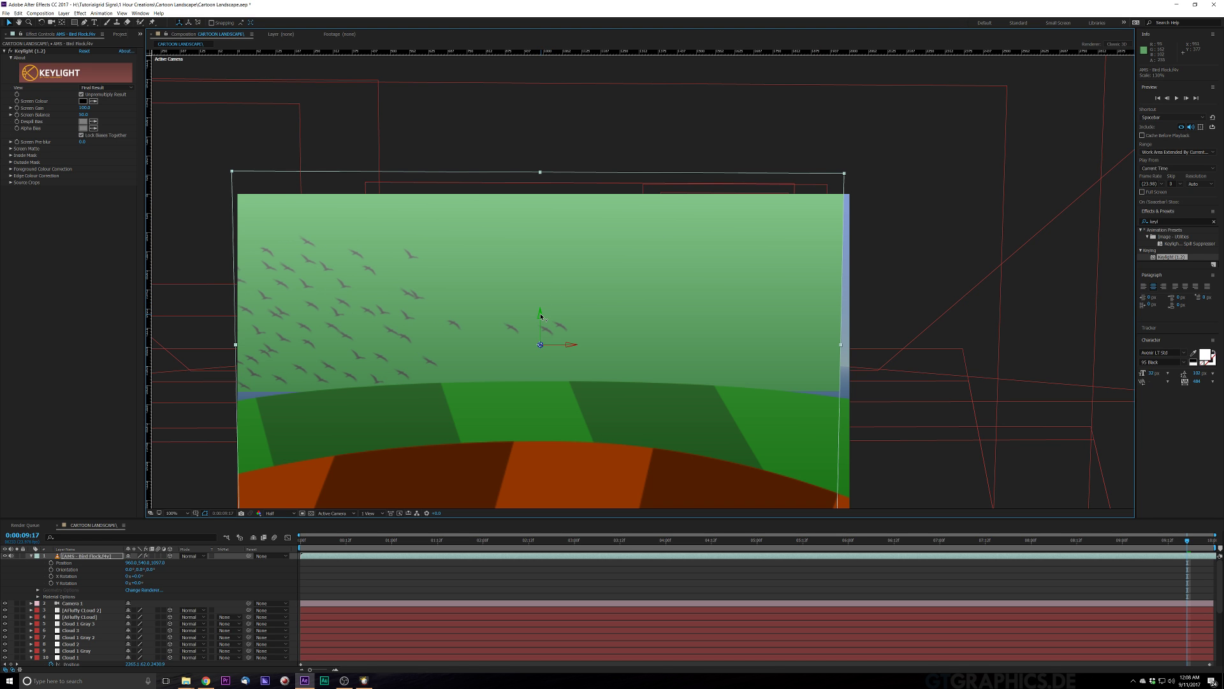
drag(541, 316, 541, 311)
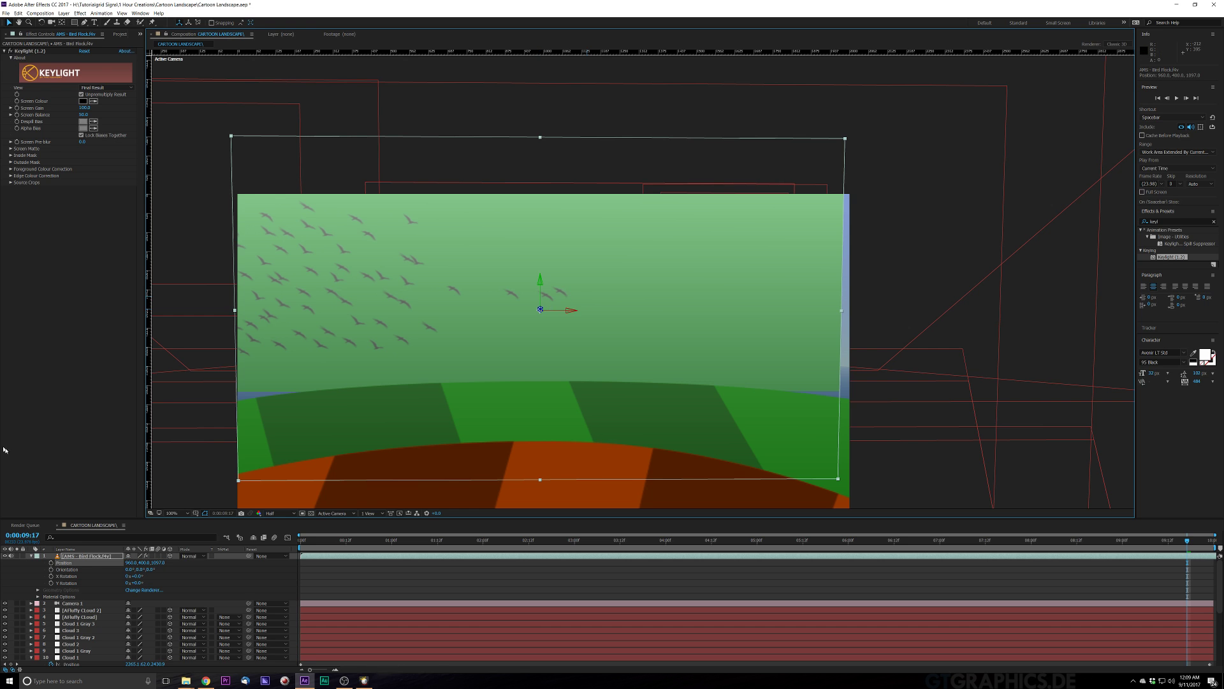
Step: Set the Keylight screen colour on the Bird Flock layer to pure green 00FF00
click(83, 107)
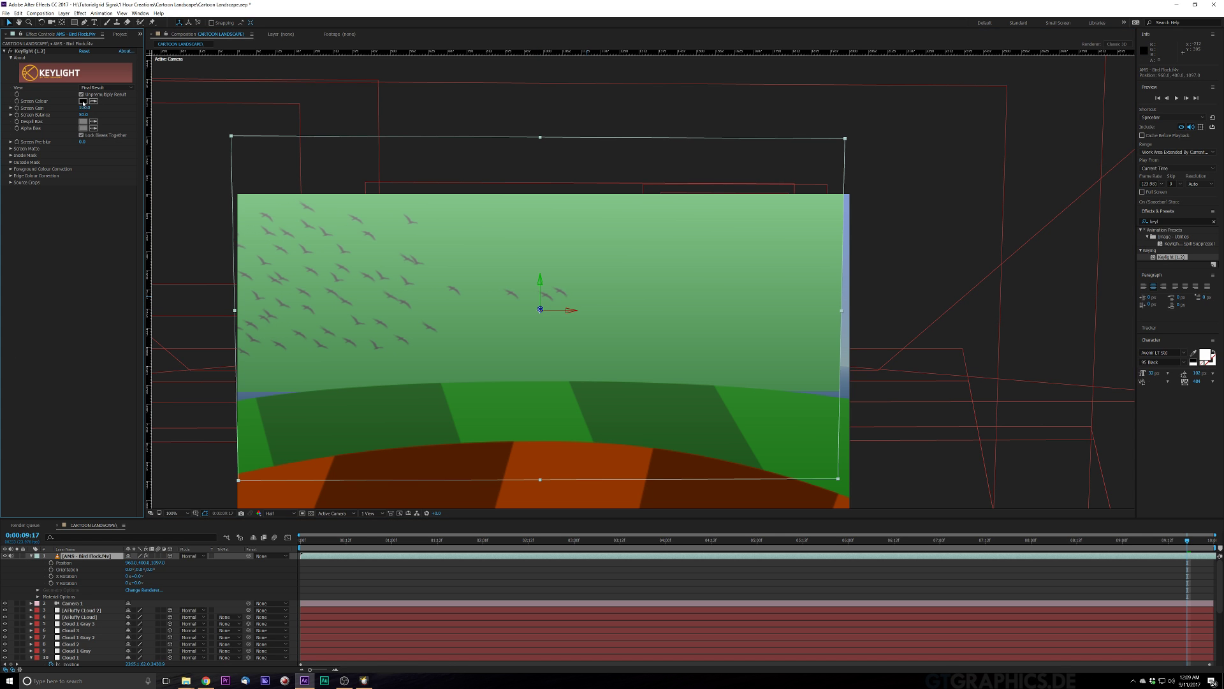
click(83, 101)
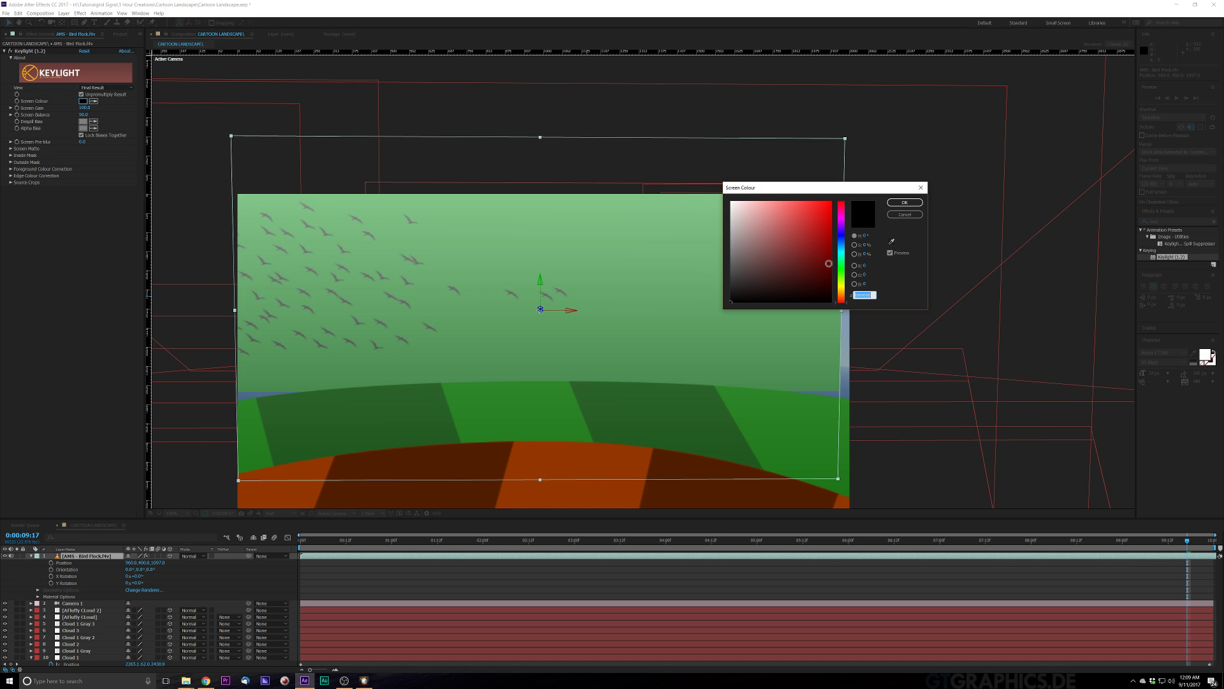
click(843, 269)
drag(828, 265, 863, 191)
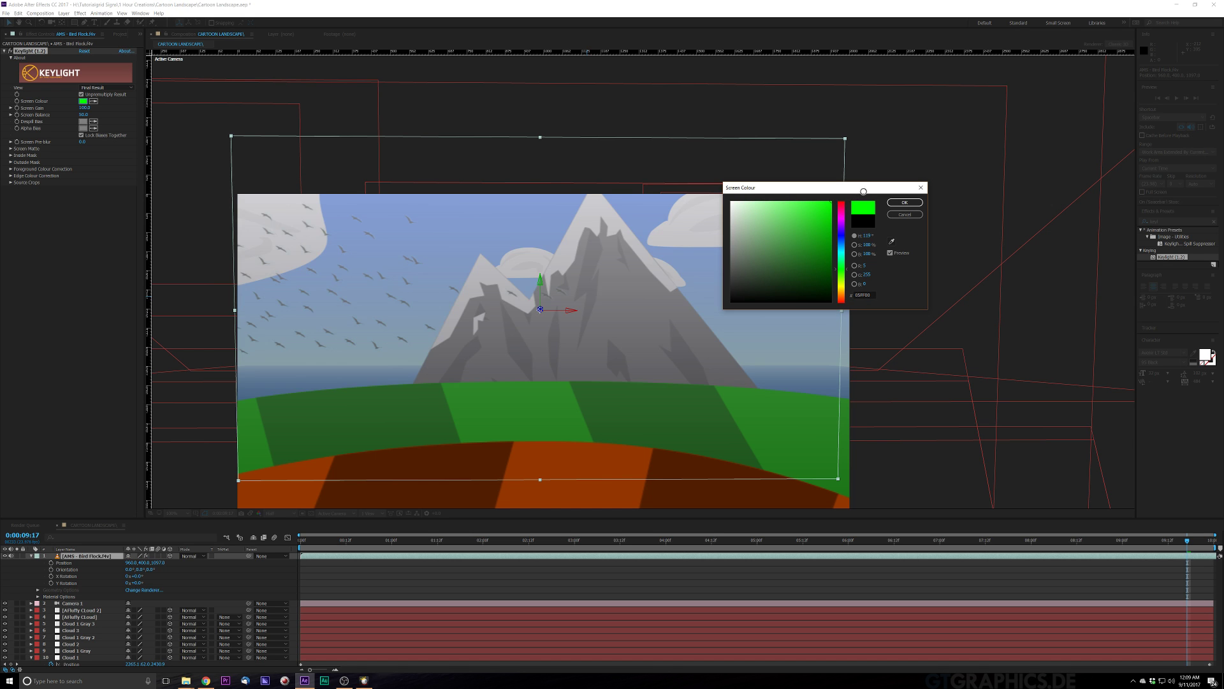
click(905, 202)
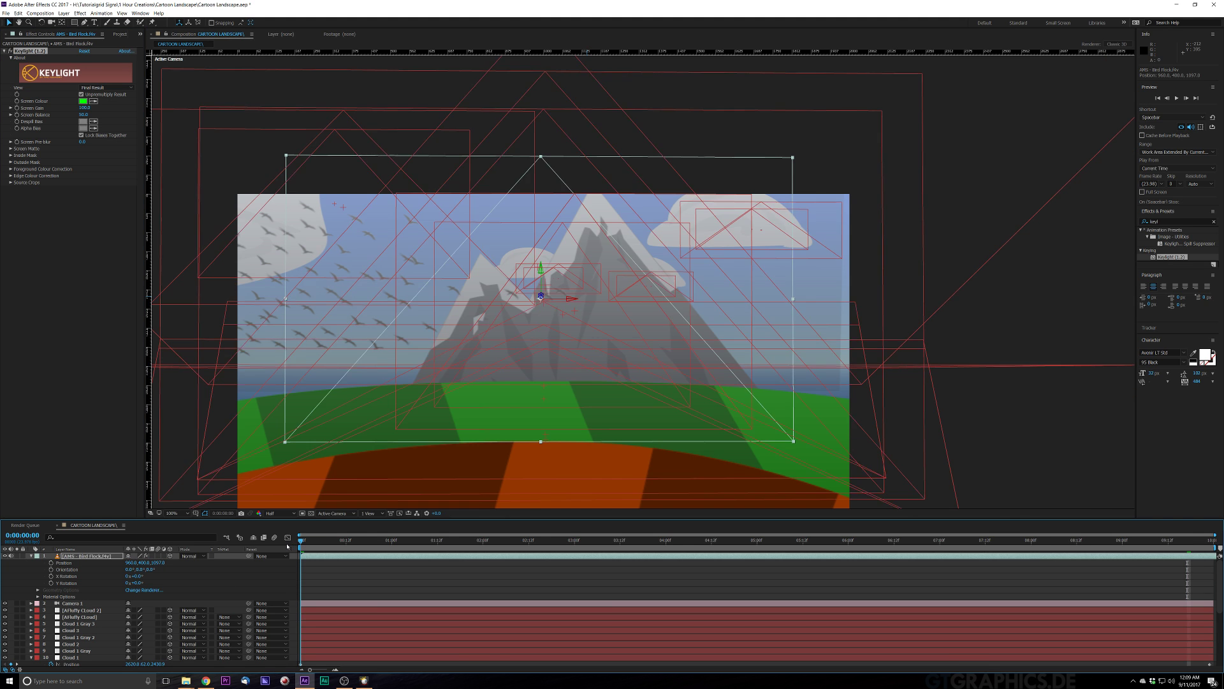
Step: Enlarge the Bird Flock layer to about 160% and push it back to a Z position of about 1364, previewing the animation from the start
key(Home)
key(space)
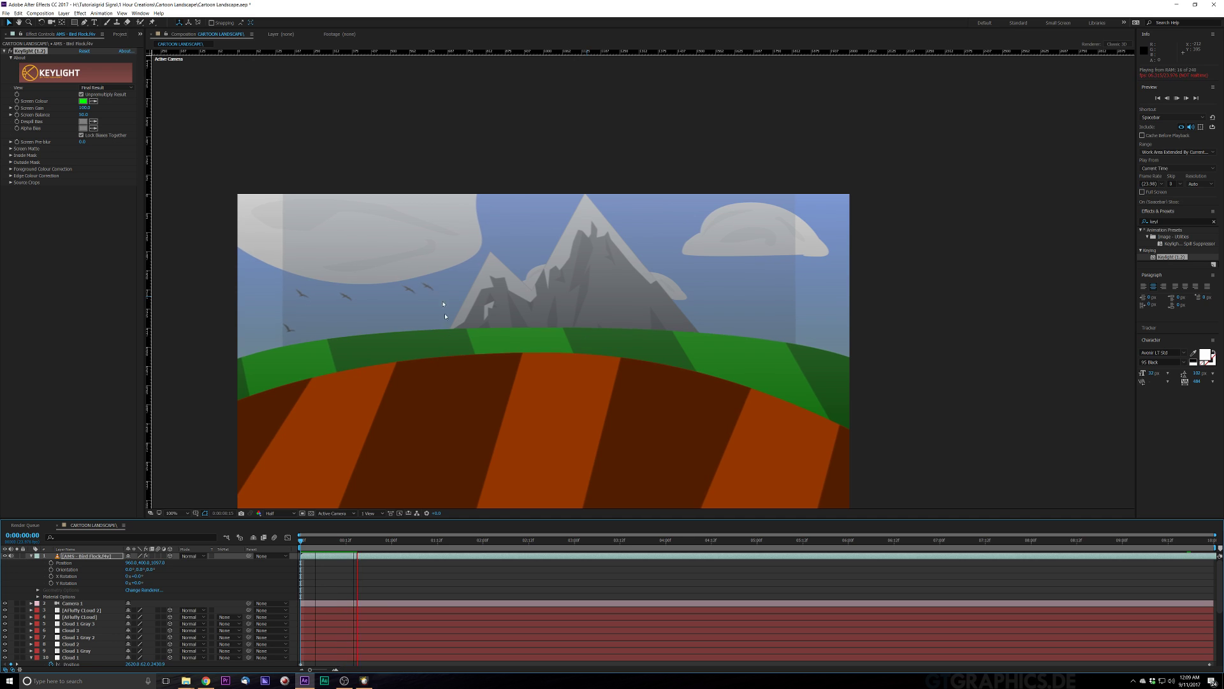
key(space)
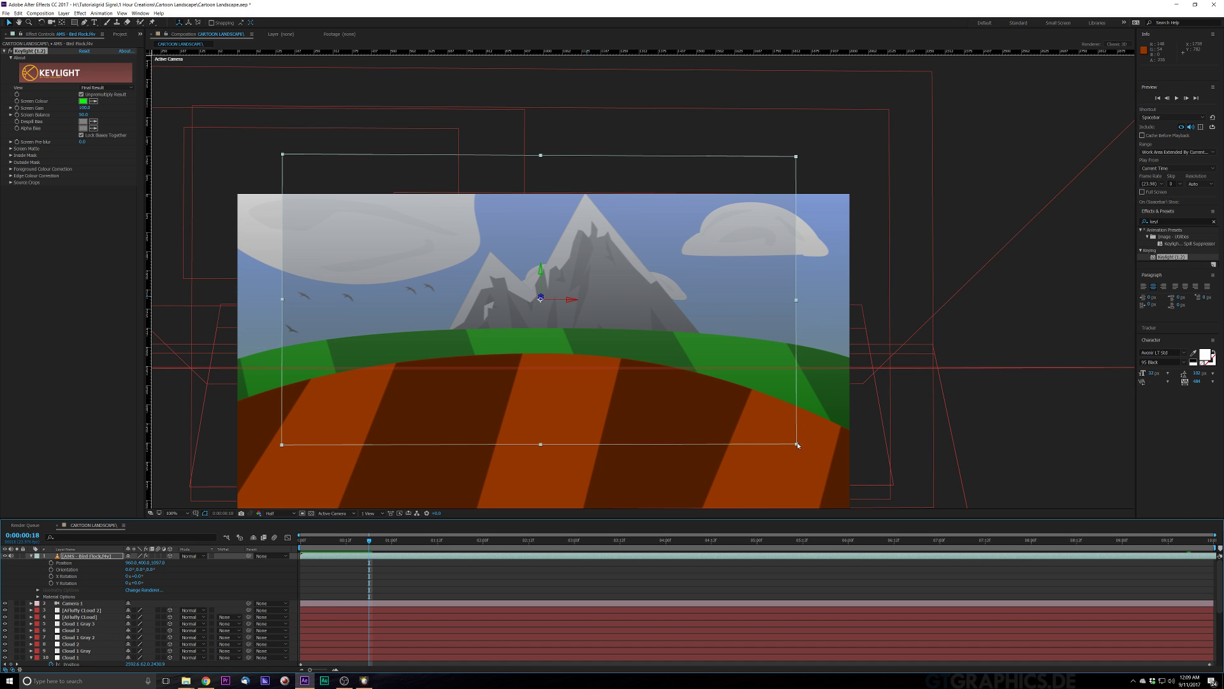
drag(796, 445, 856, 494)
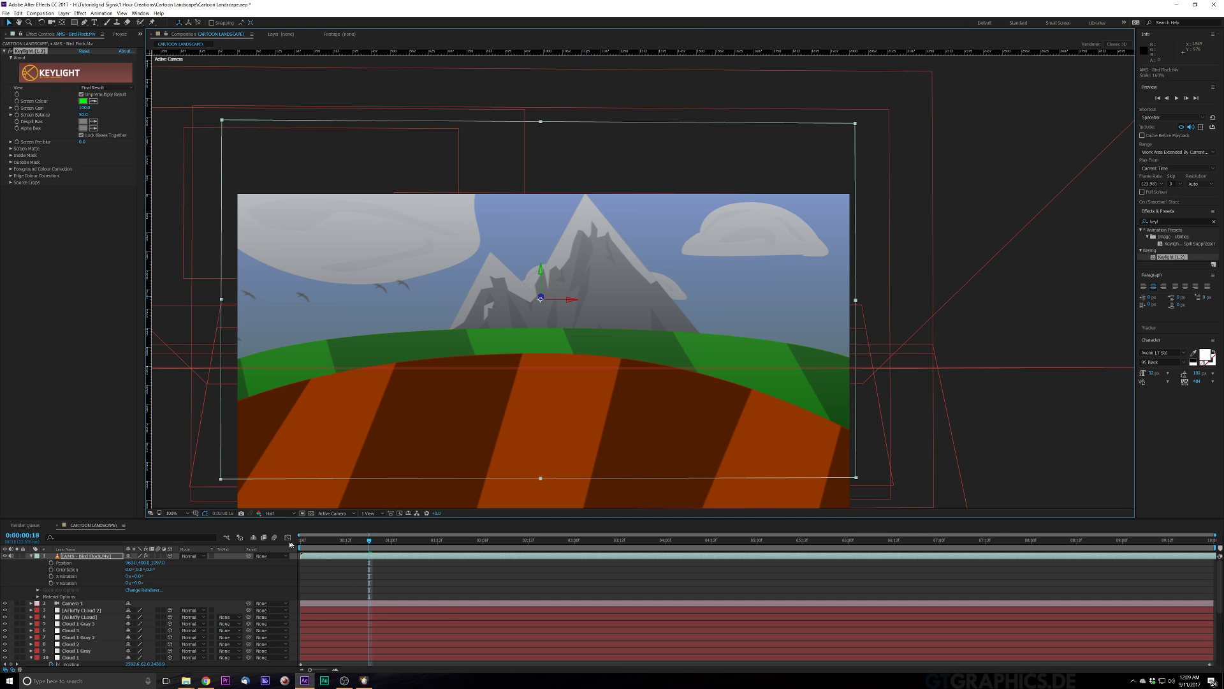
key(Home)
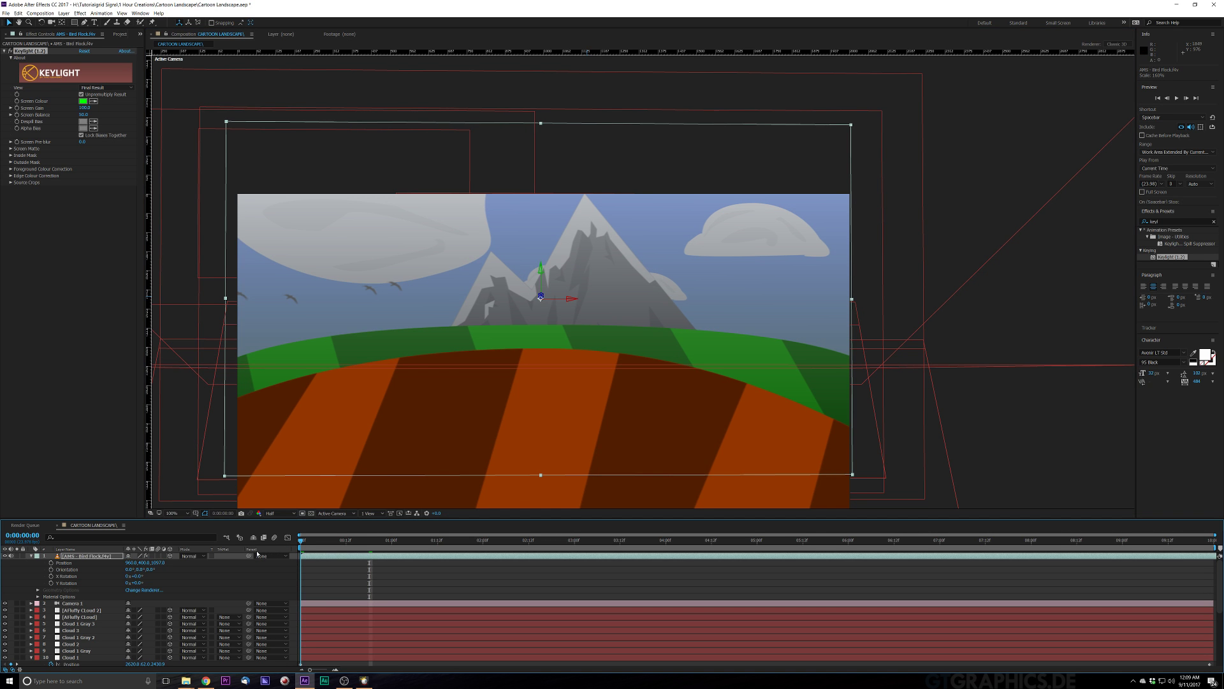
key(space)
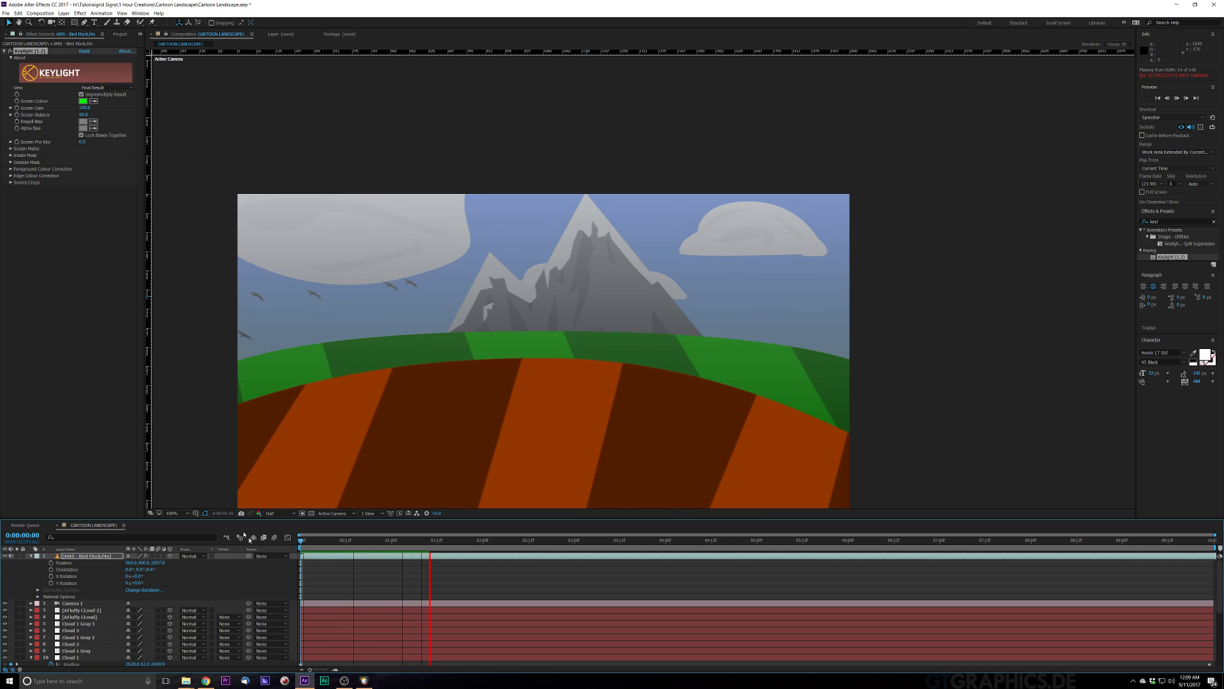
key(space)
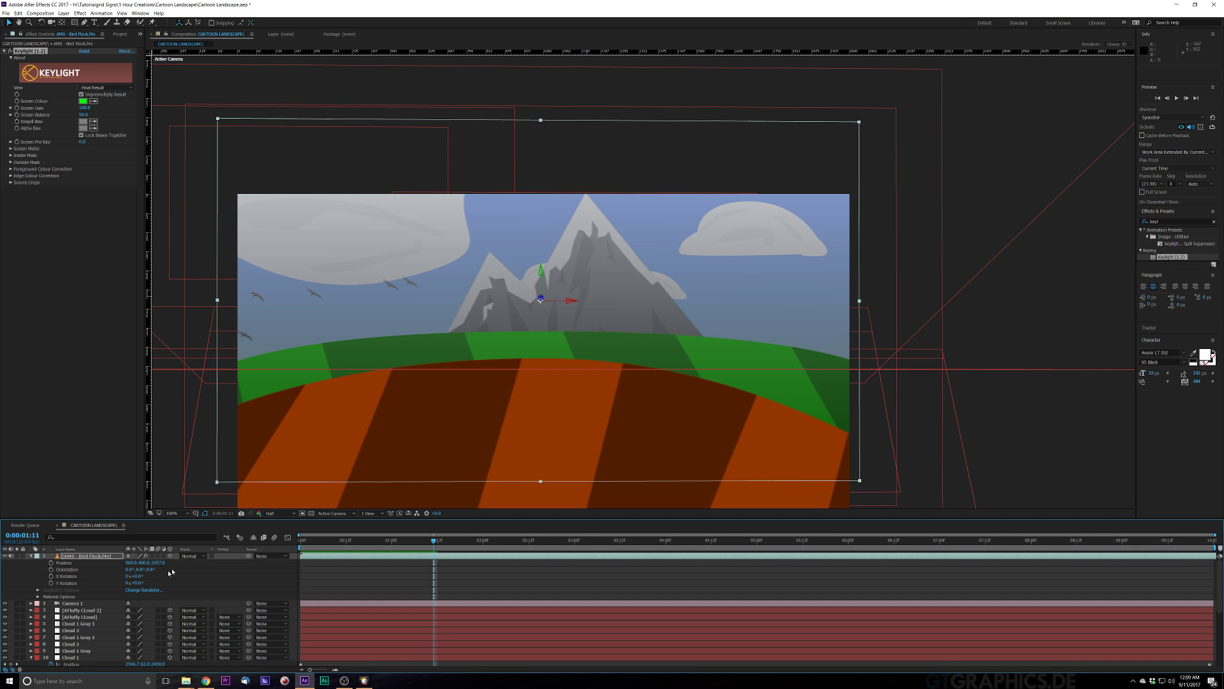
drag(154, 563, 160, 561)
drag(159, 562, 275, 572)
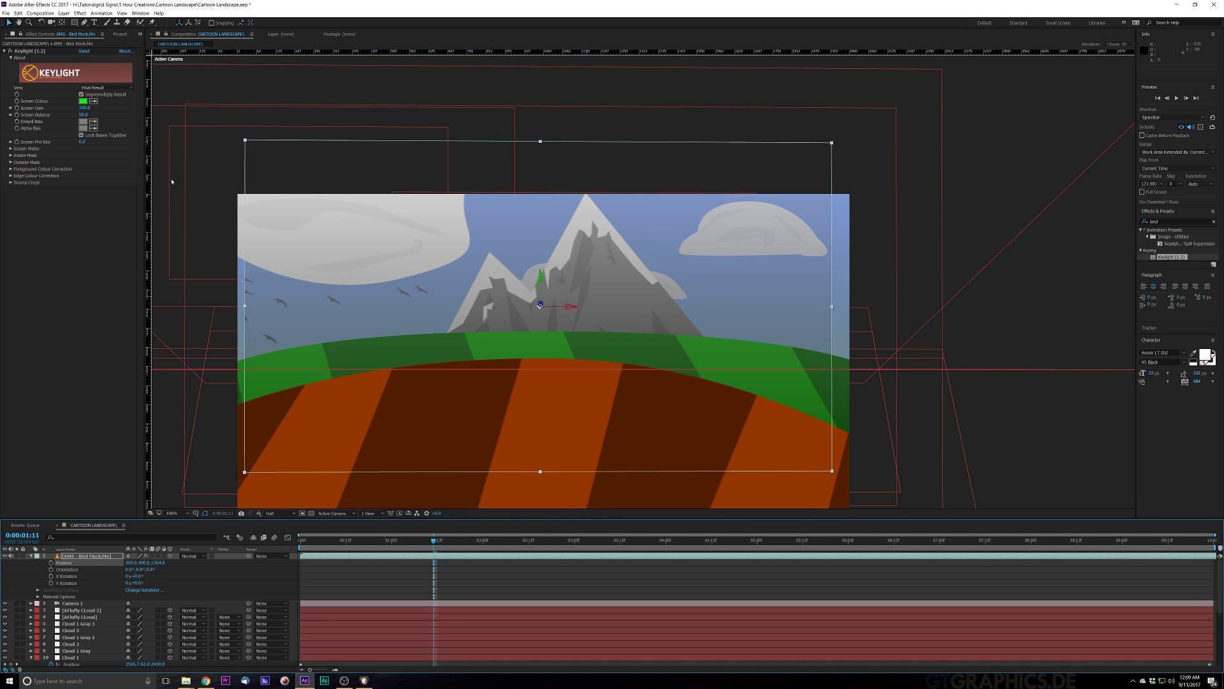
Step: Solo the Bird Flock layer, replace its Keylight effect with a fresh Keylight (1.2) keyed on the footage's green background, and turn solo off
click(17, 556)
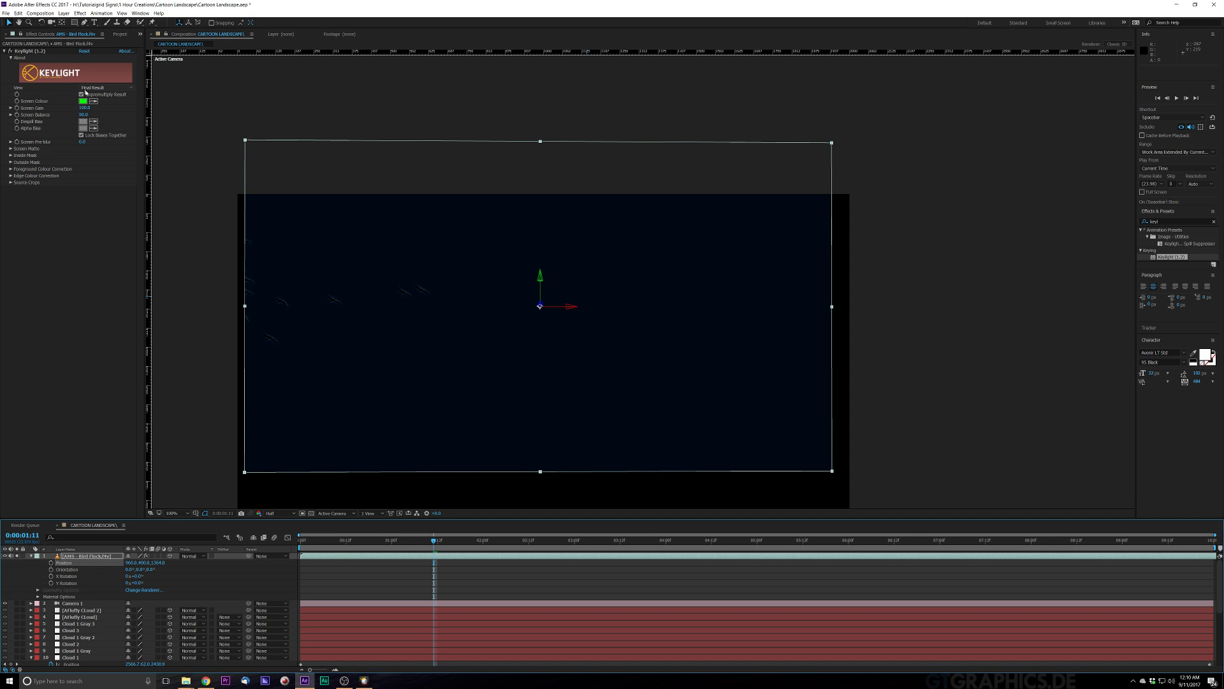
click(48, 54)
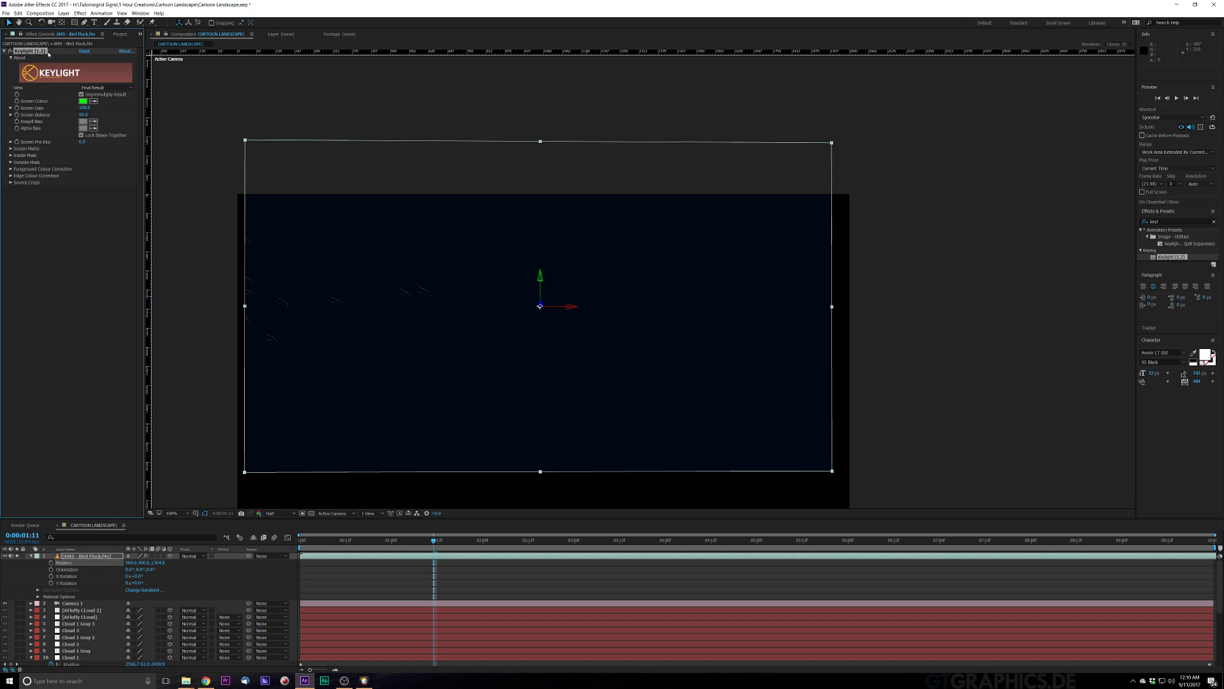
key(Delete)
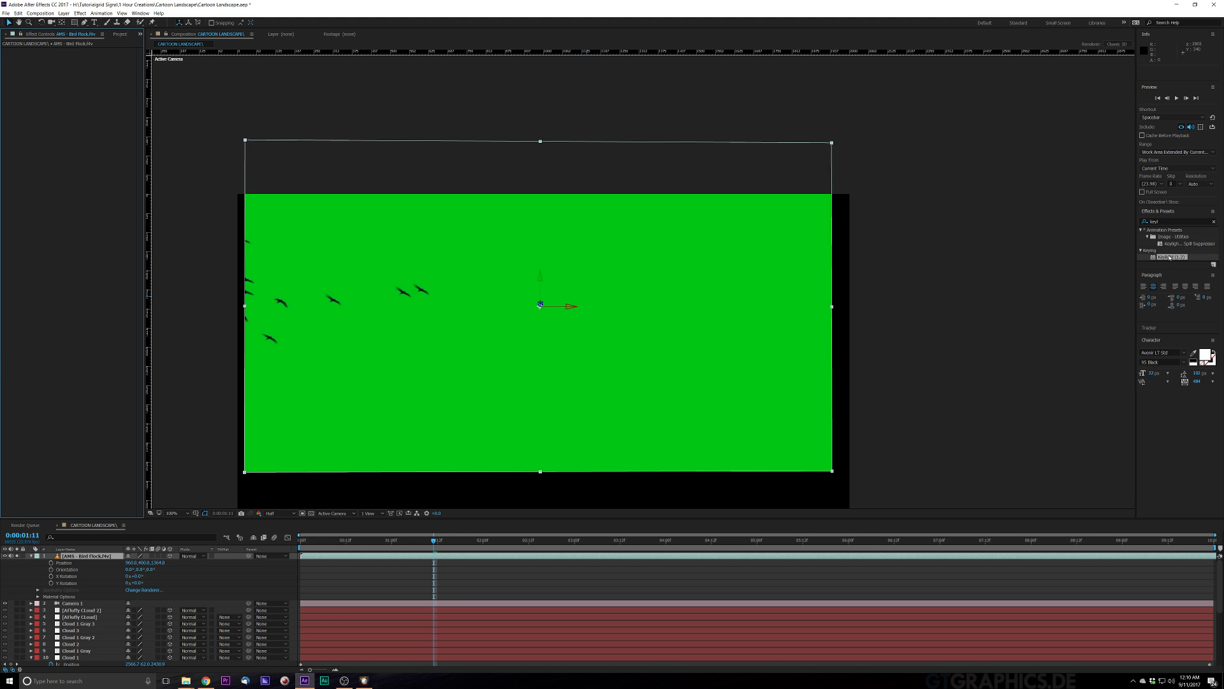
drag(1170, 257, 770, 173)
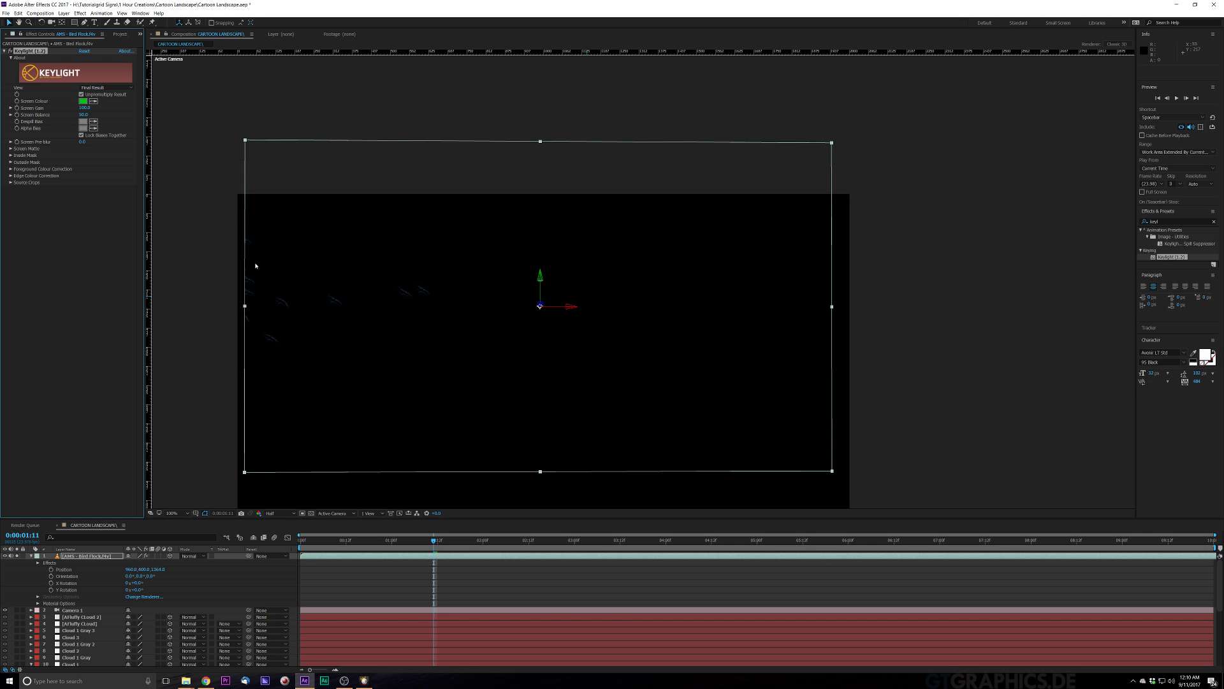
click(17, 556)
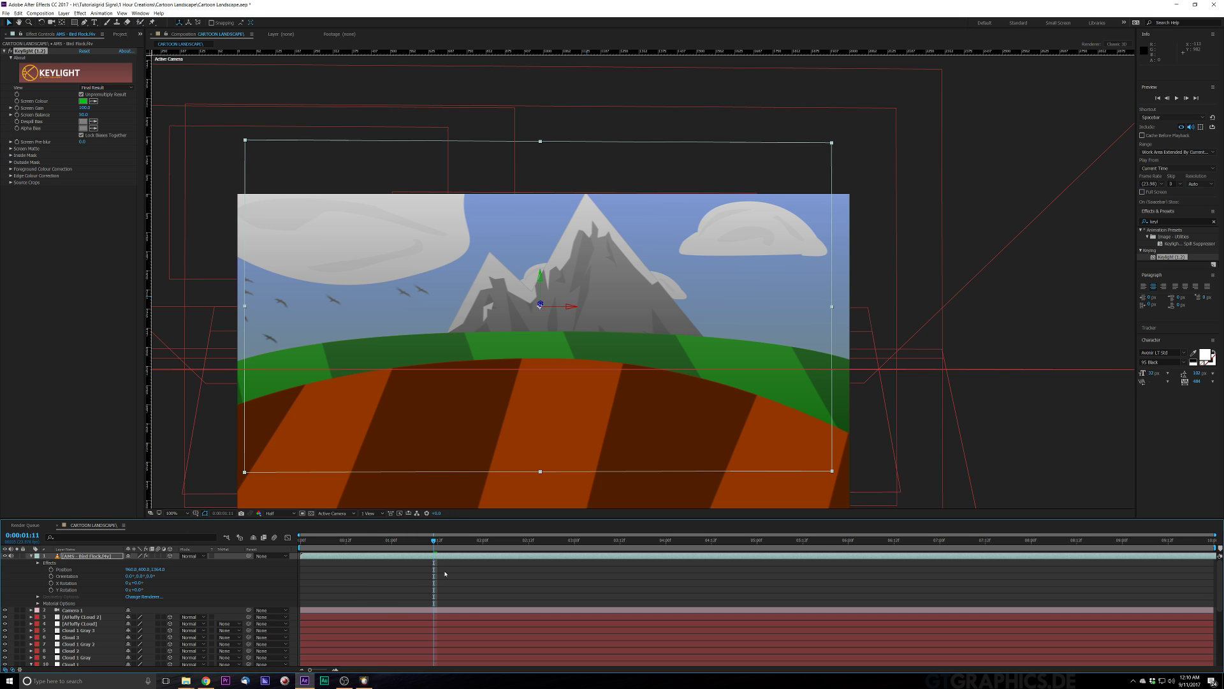
Step: Preview the new key, and enlarge the Bird Flock layer to about 169% so it nearly spans the frame at the first frame
key(space)
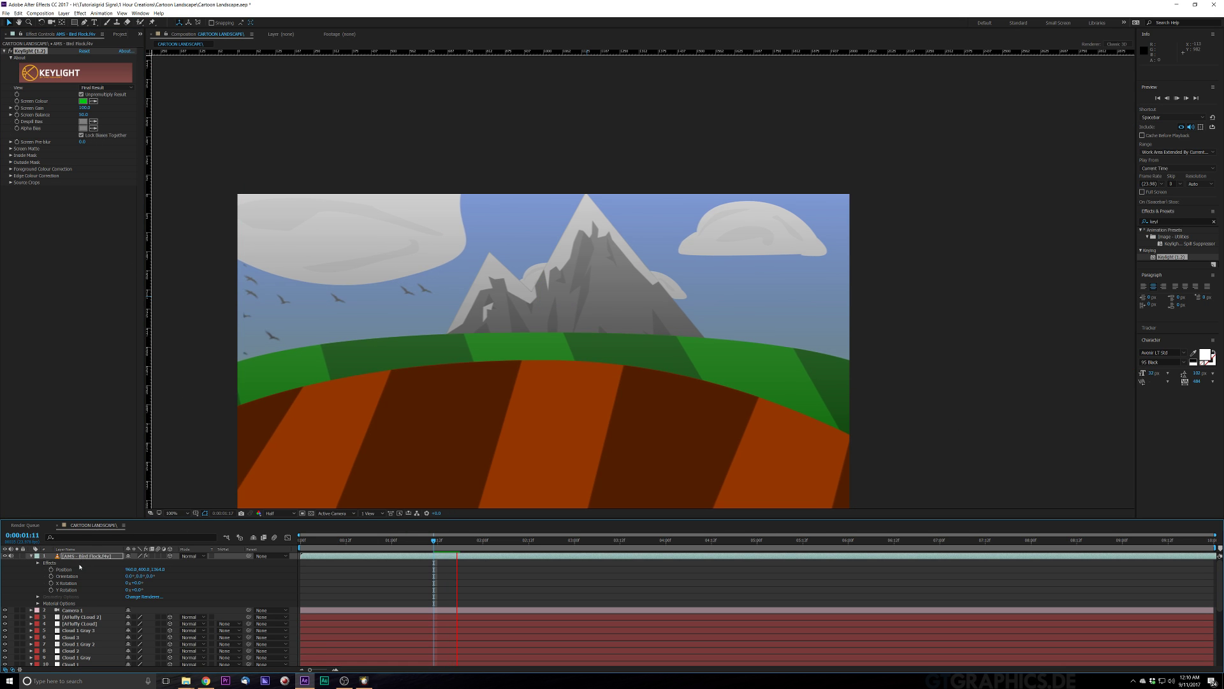
key(space)
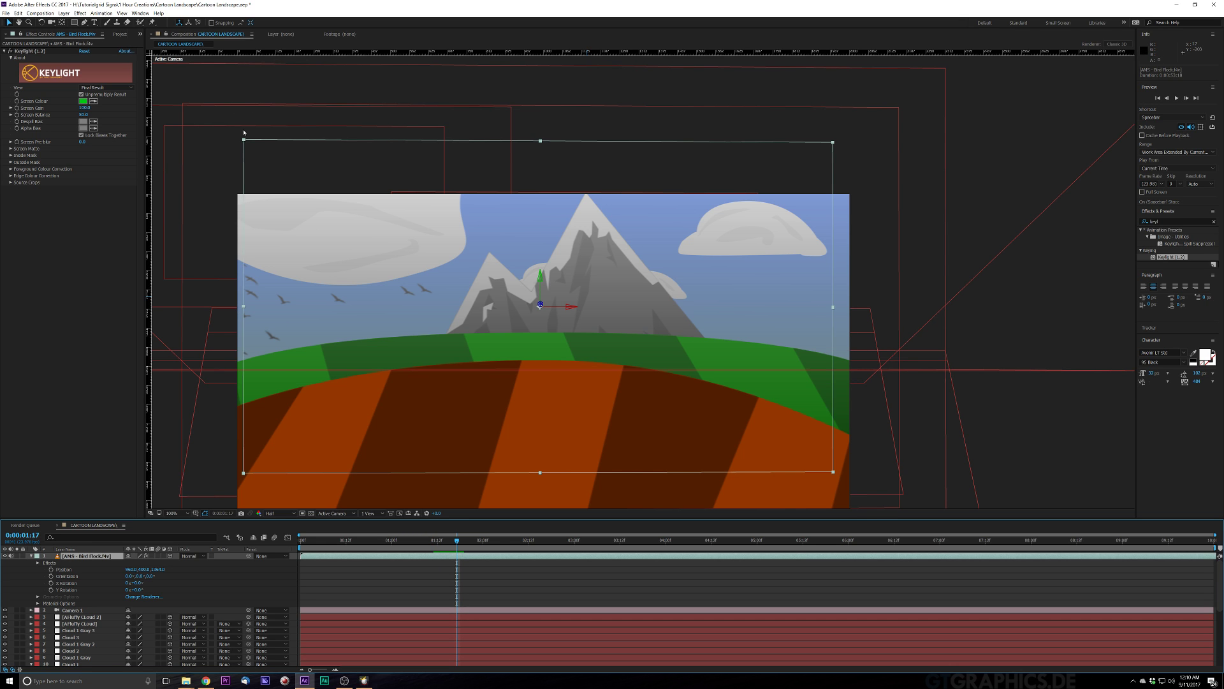
drag(245, 140, 233, 135)
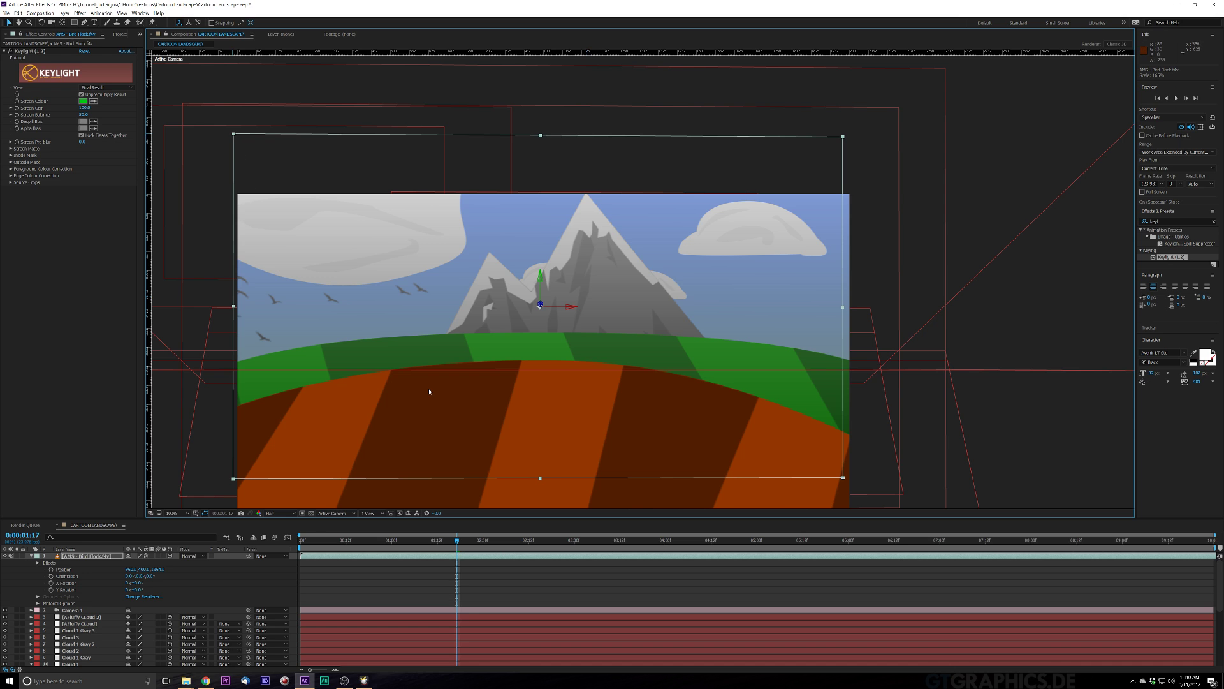
click(301, 540)
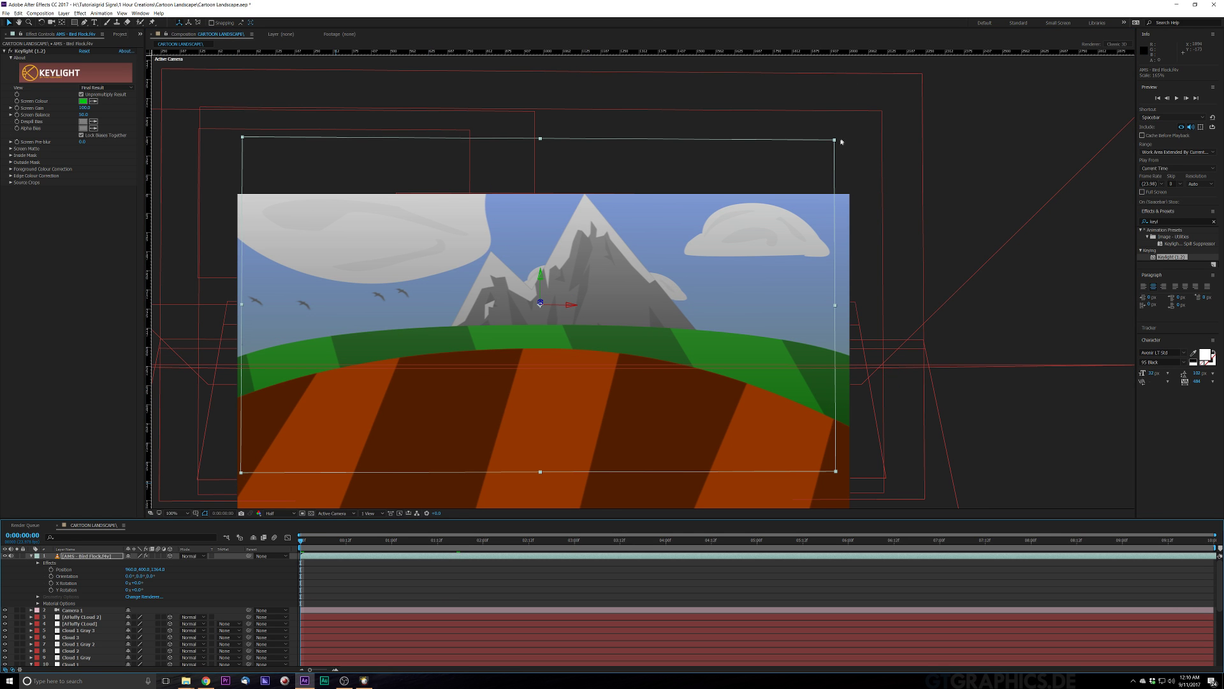
drag(835, 141, 842, 138)
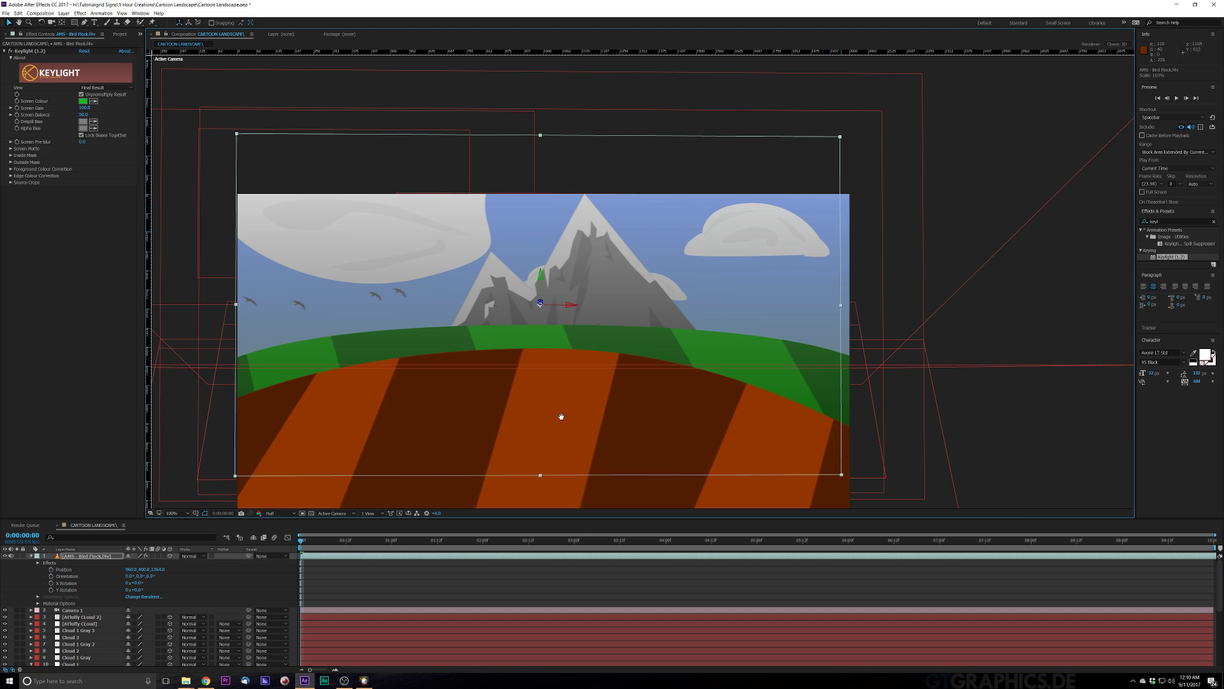
Step: Preview the flock's flight from the start, and try shifting the Bird Flock layer to an X position of about 1060
key(space)
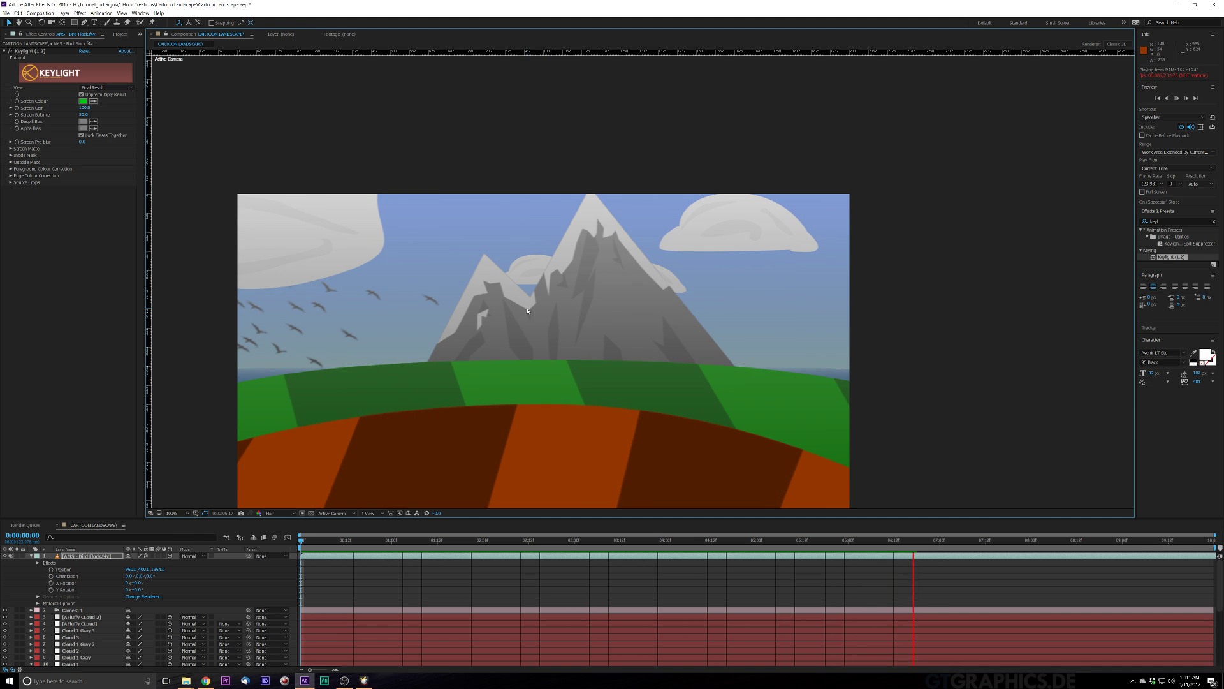
key(space)
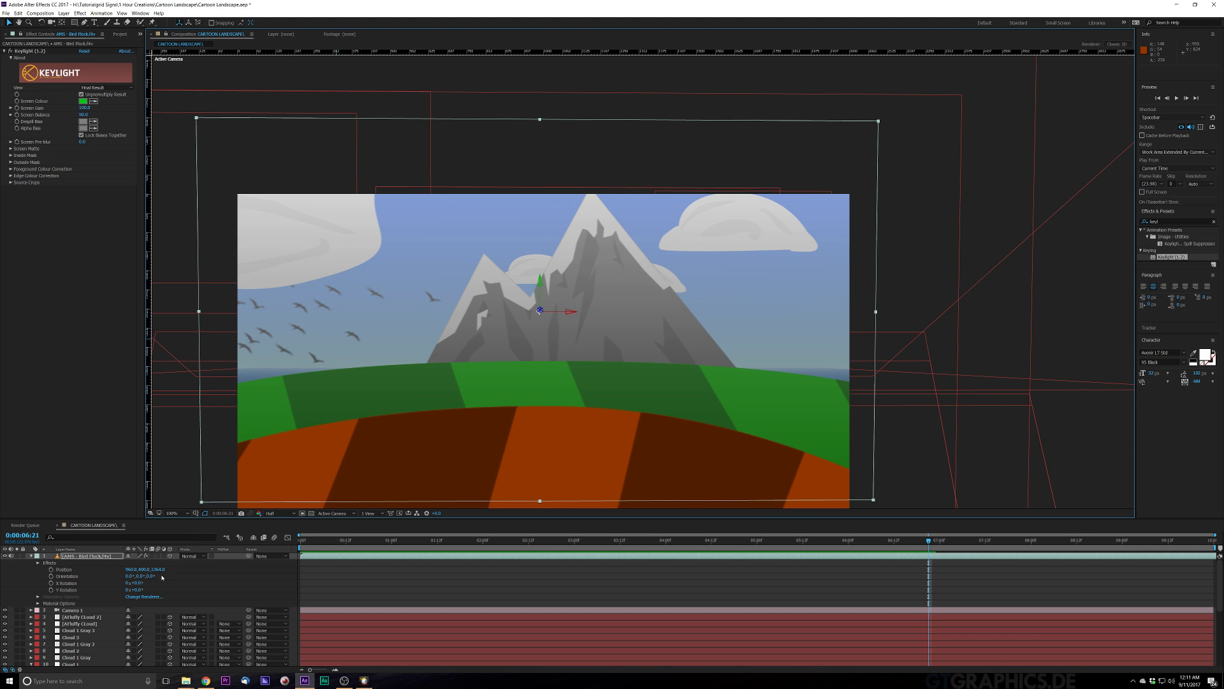
drag(160, 571, 499, 431)
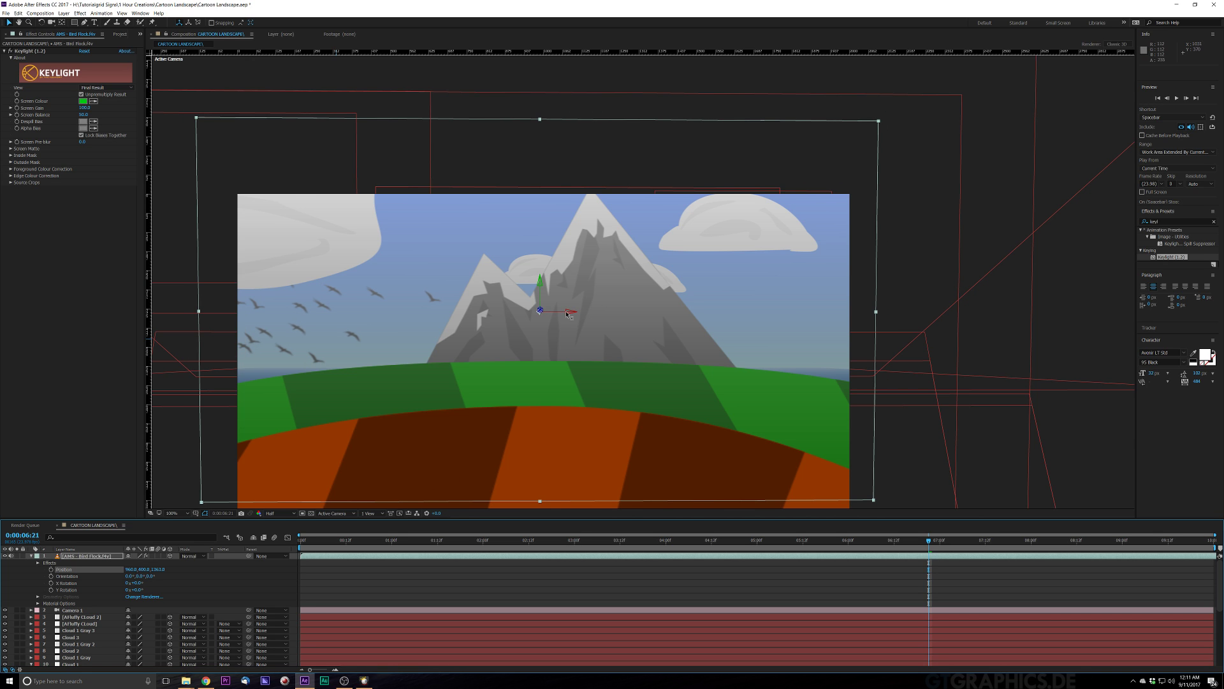
drag(570, 313, 600, 322)
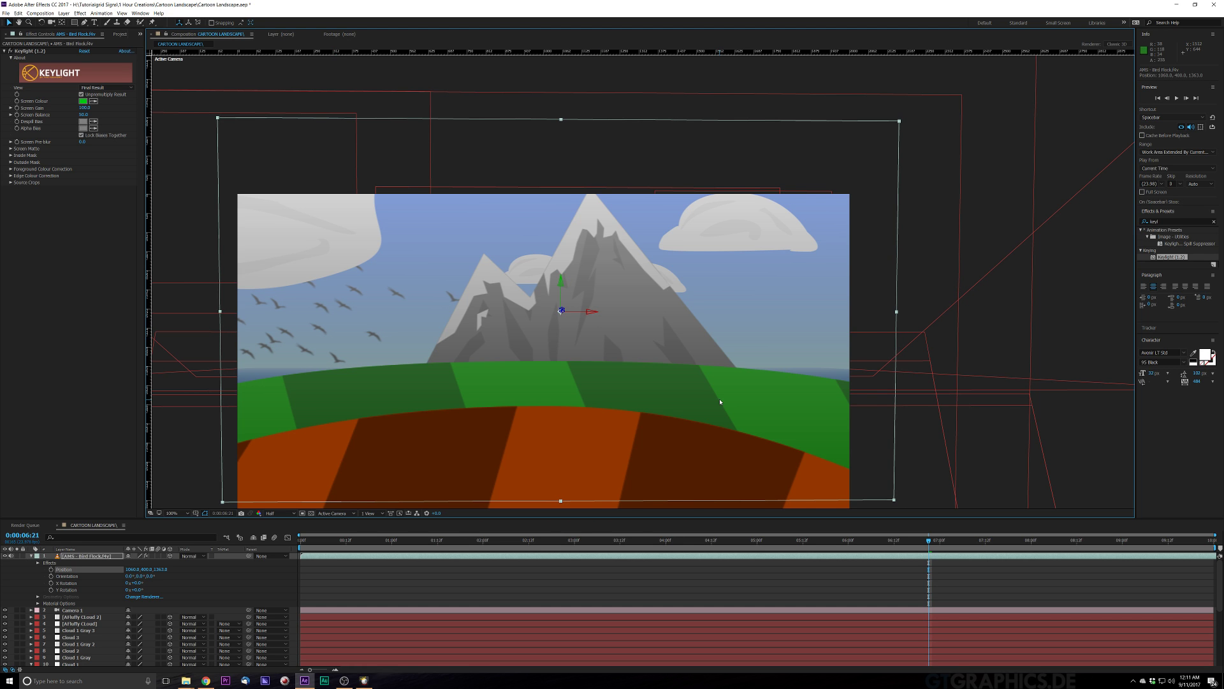
key(ctrl+z)
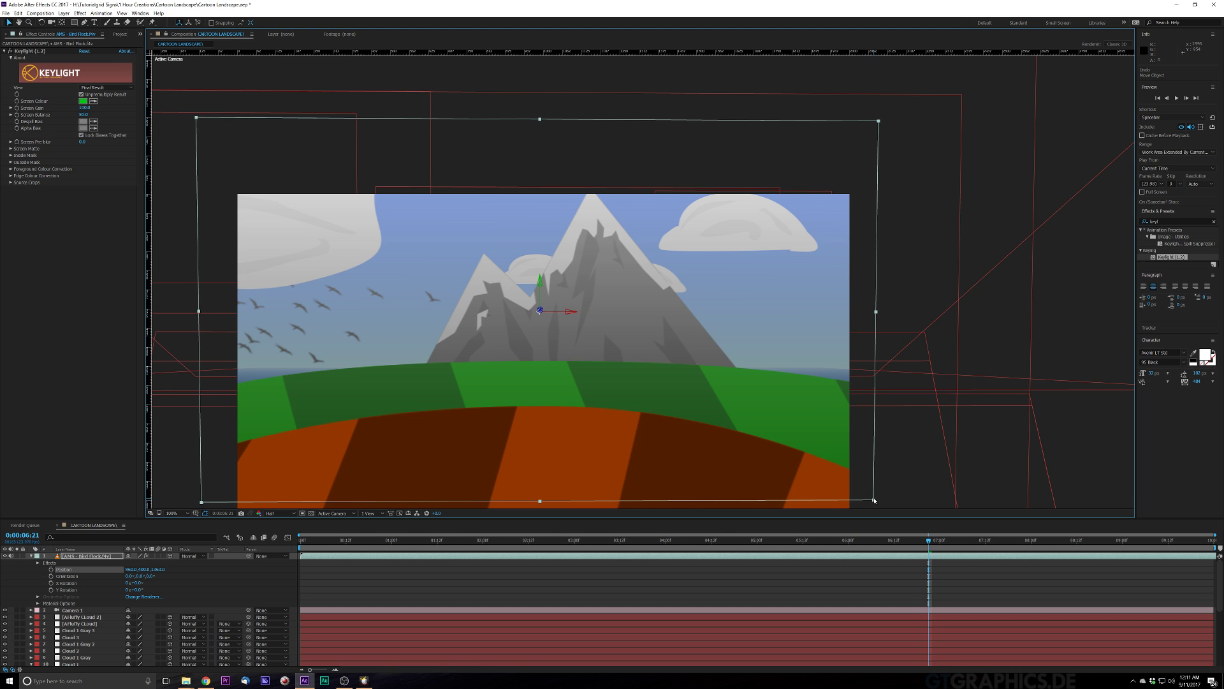
Step: Shrink the Bird Flock layer to about 79% and shift it to an X position of about 100, aligning its edge with the frame at the first frame
drag(875, 501, 710, 427)
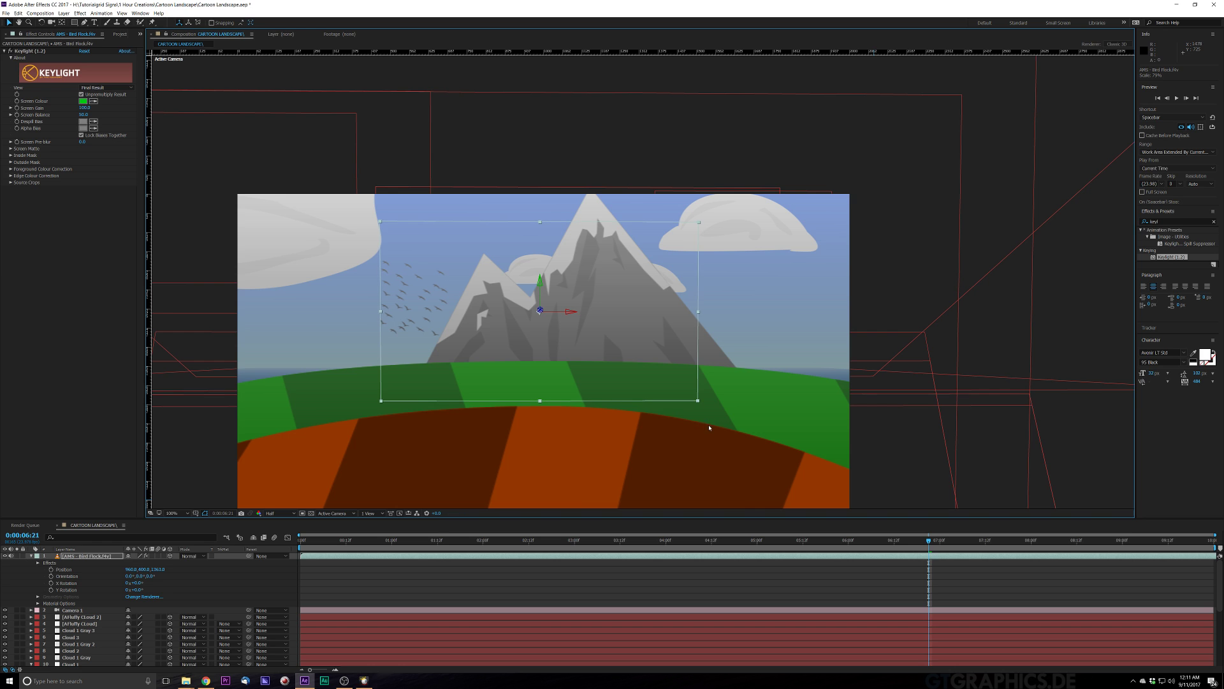
drag(636, 328, 491, 353)
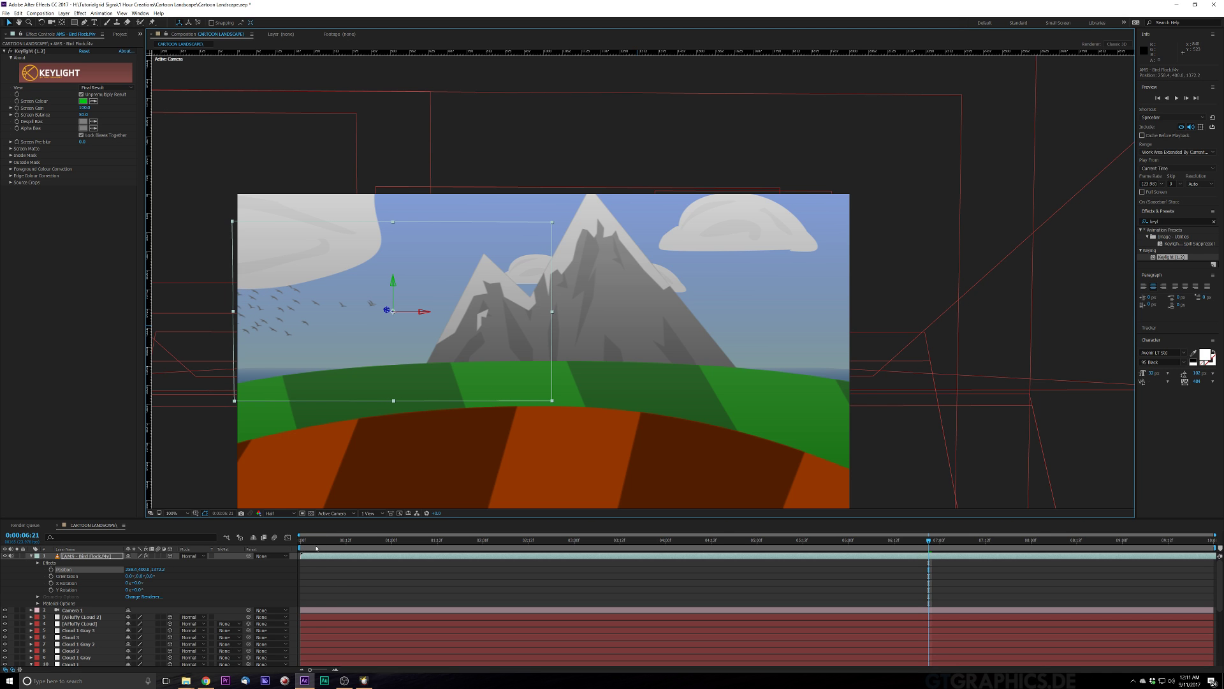
drag(317, 541, 265, 557)
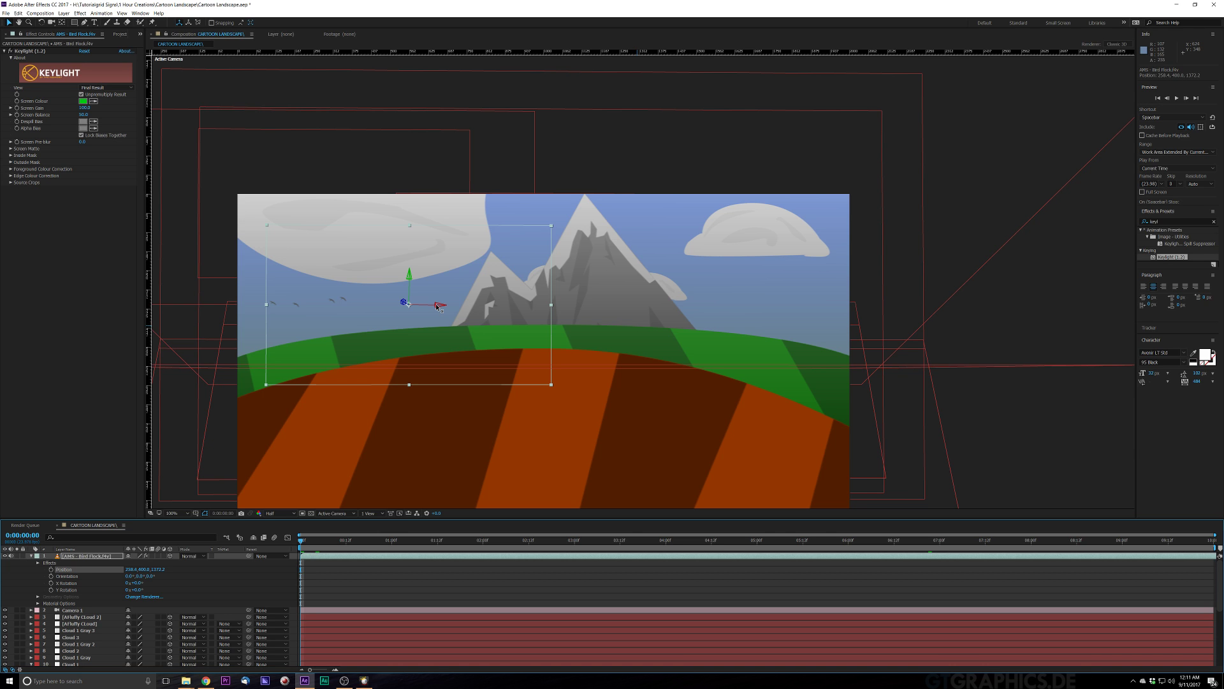
drag(439, 306, 387, 319)
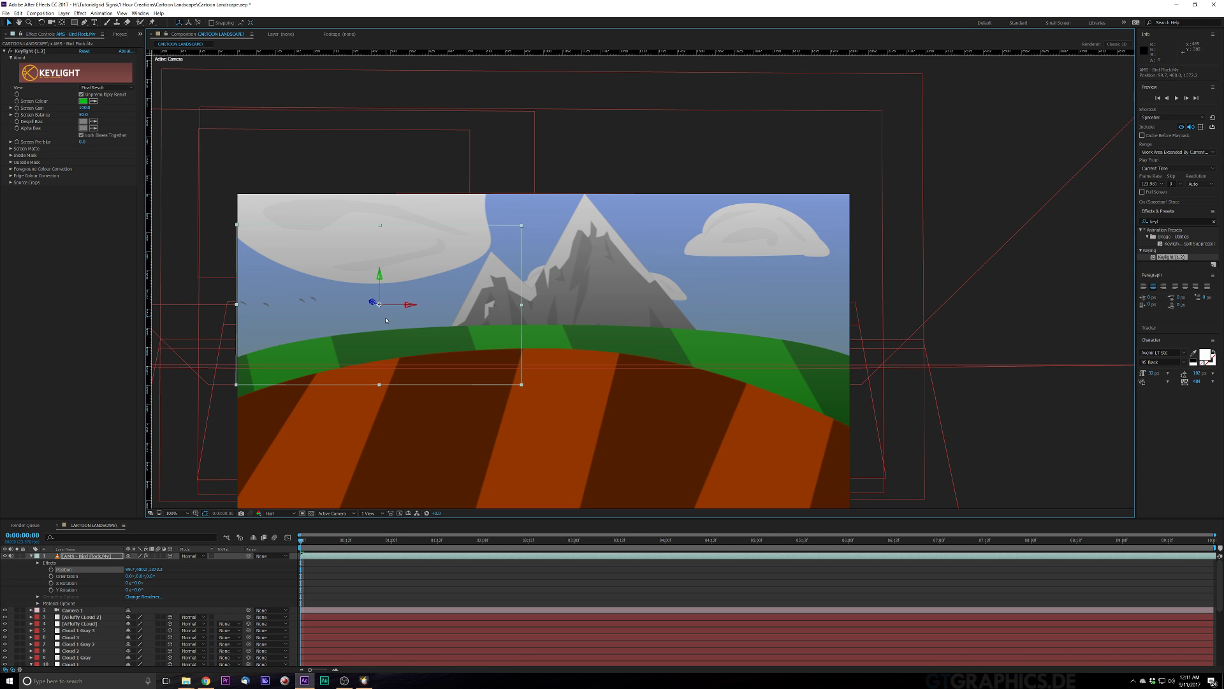
Step: Preview the animation with the smaller flock and save the project
key(space)
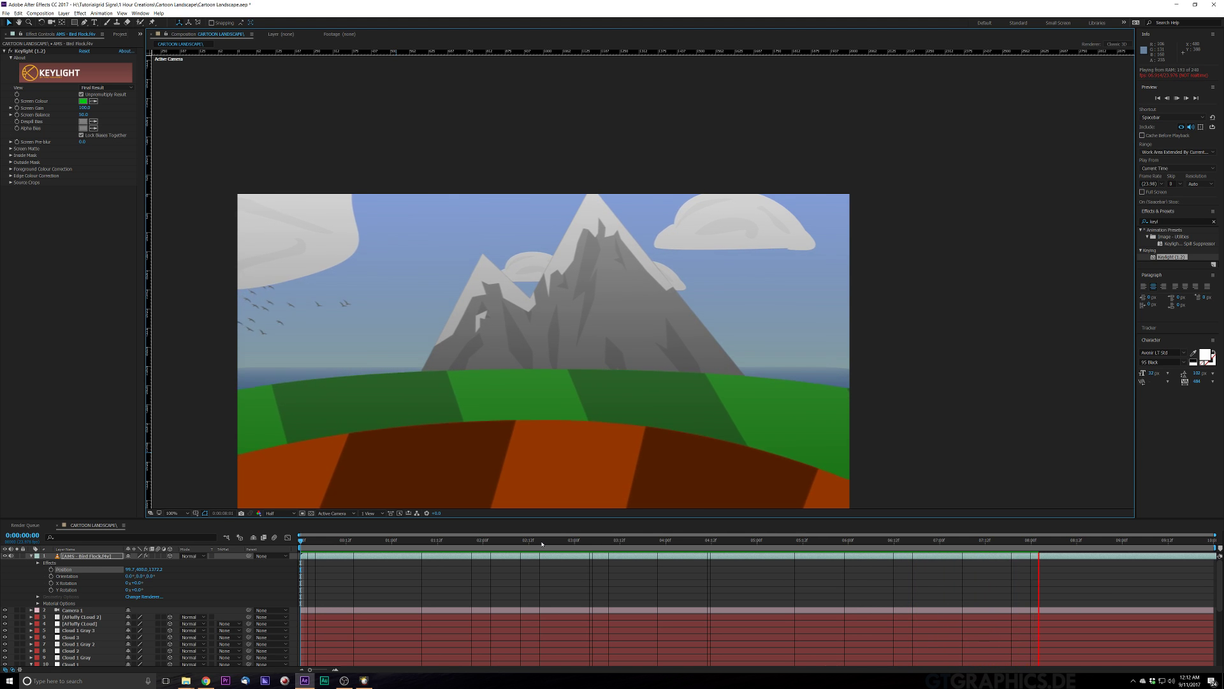
key(ctrl+s)
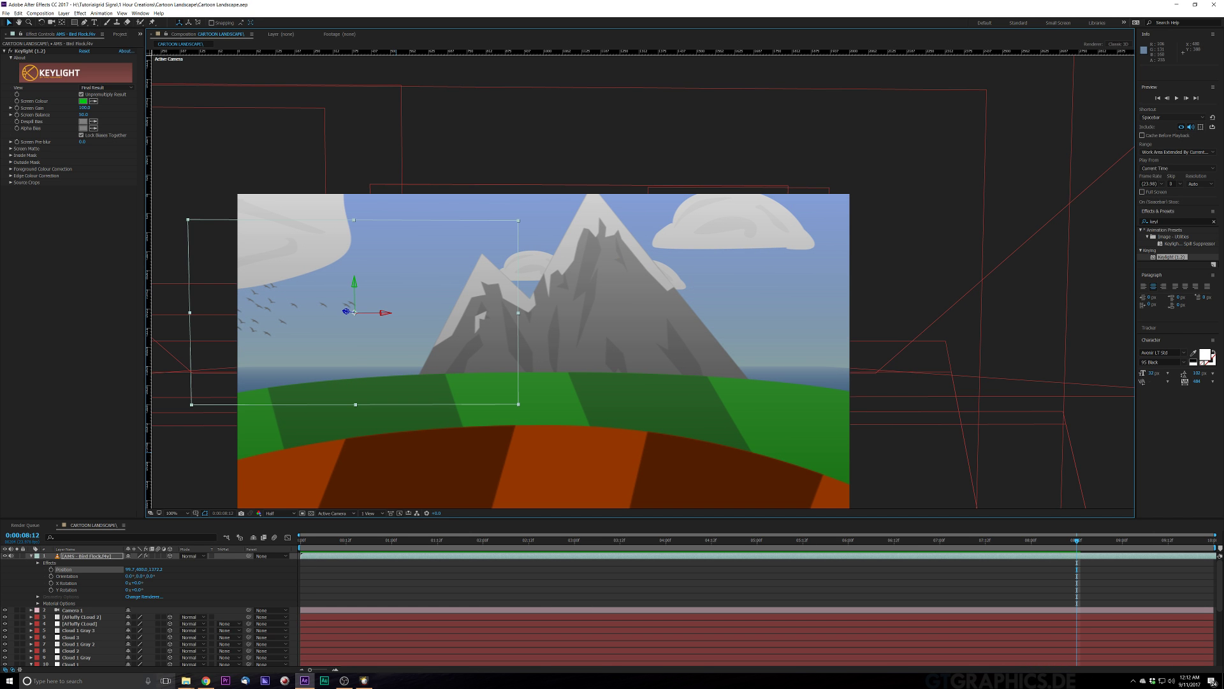
Step: Switch to File Explorer and add the Trees PNG from the Cartoon Landscape folder to the CARTOON LANDSCAPE timeline
mouse_move(186, 681)
click(224, 643)
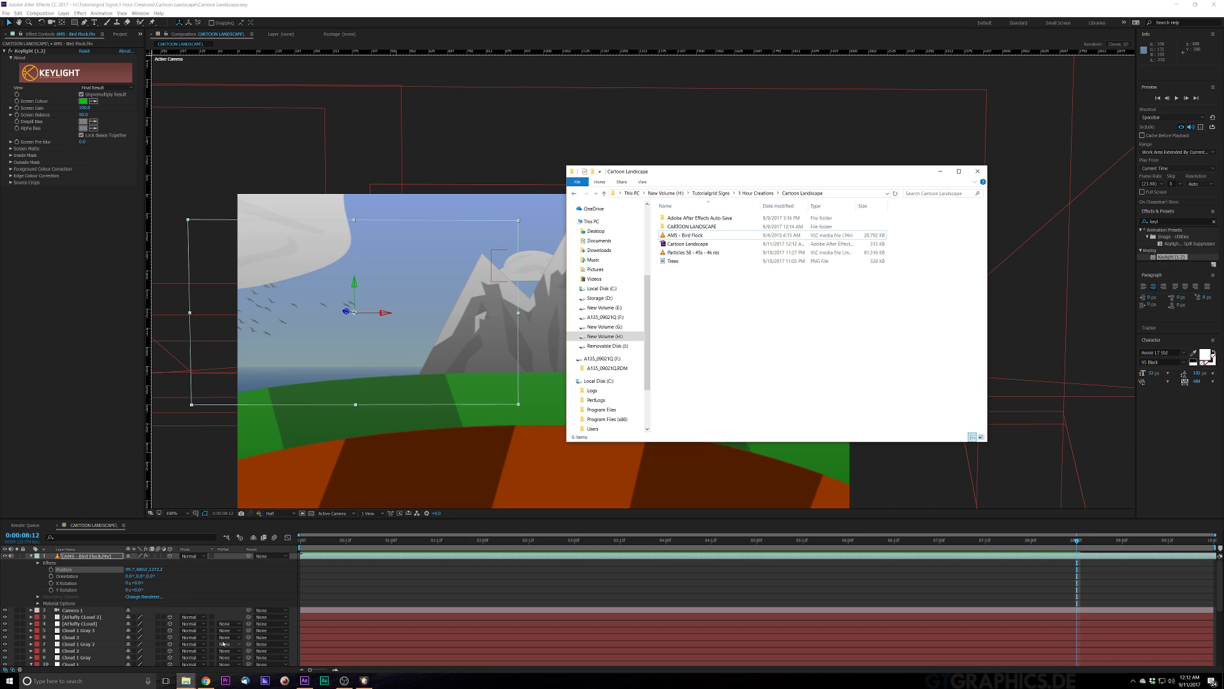
click(686, 235)
click(692, 253)
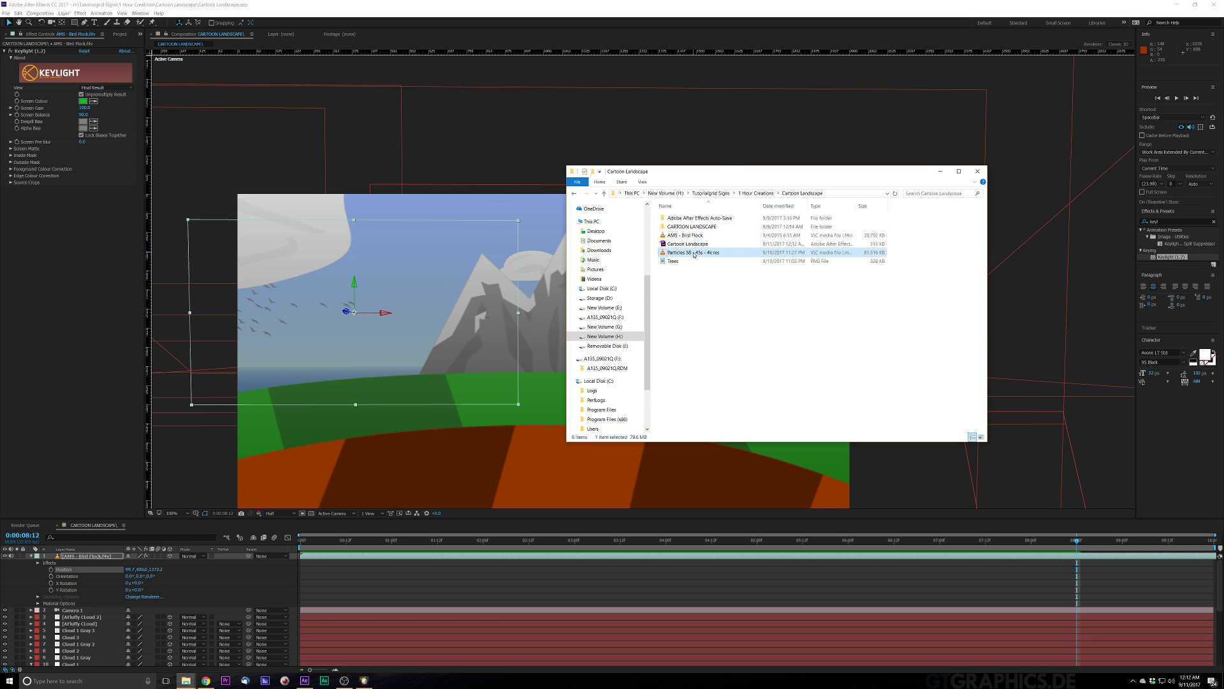
click(676, 260)
drag(677, 265, 327, 599)
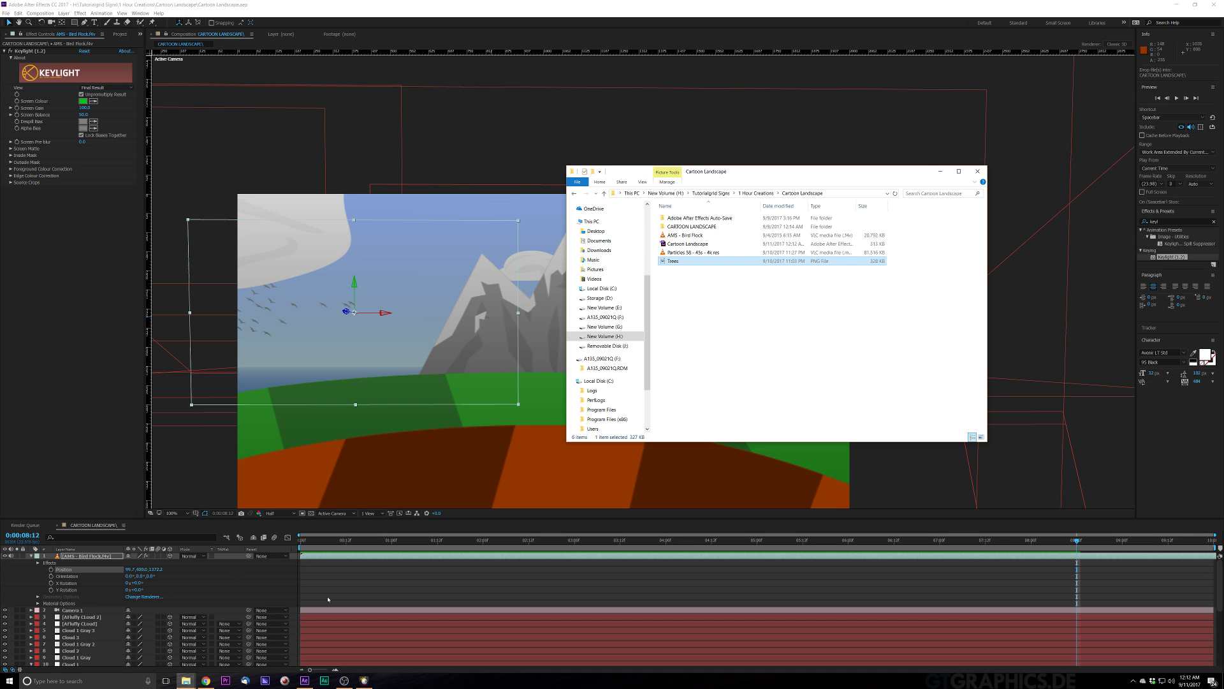
Step: Return to After Effects, scale the Trees image down to about 29% and shift it to an X position of about 553
click(341, 519)
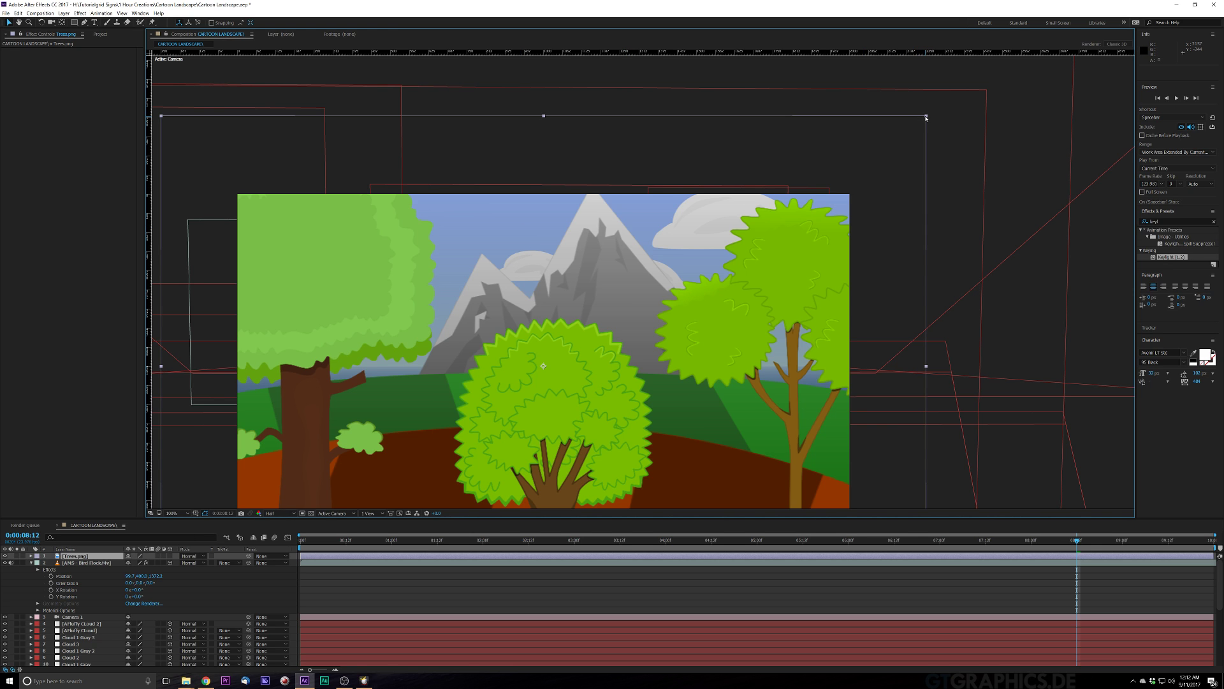
drag(926, 117, 653, 294)
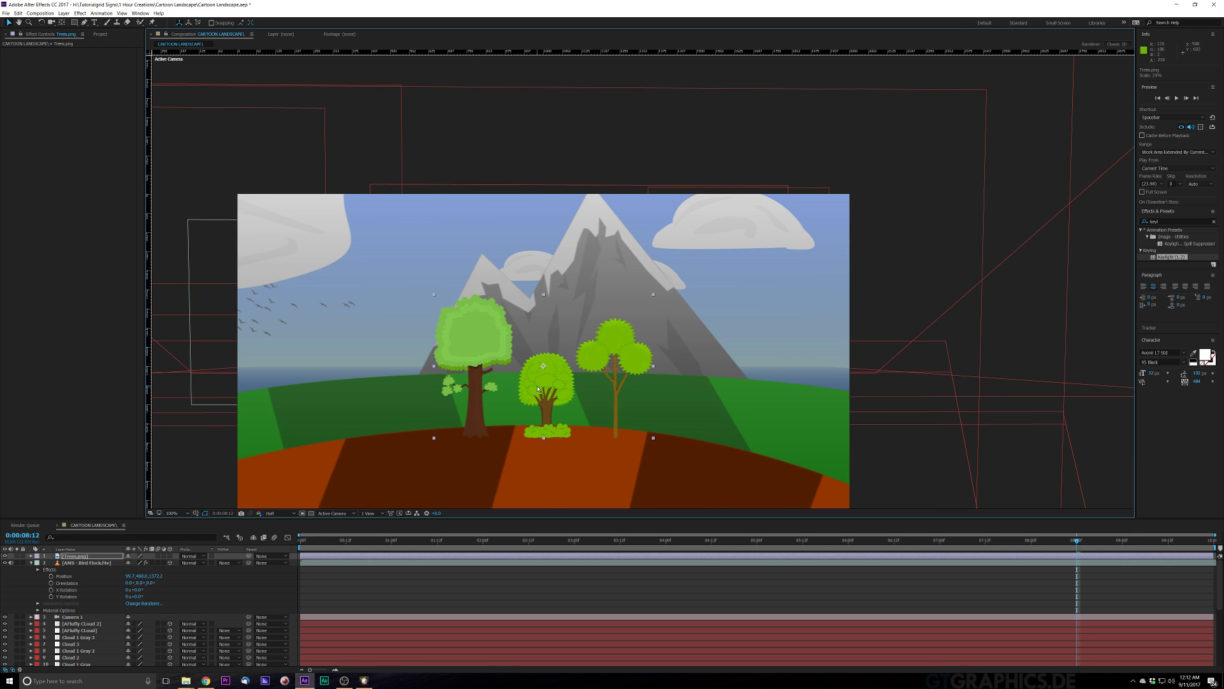
drag(552, 385, 419, 381)
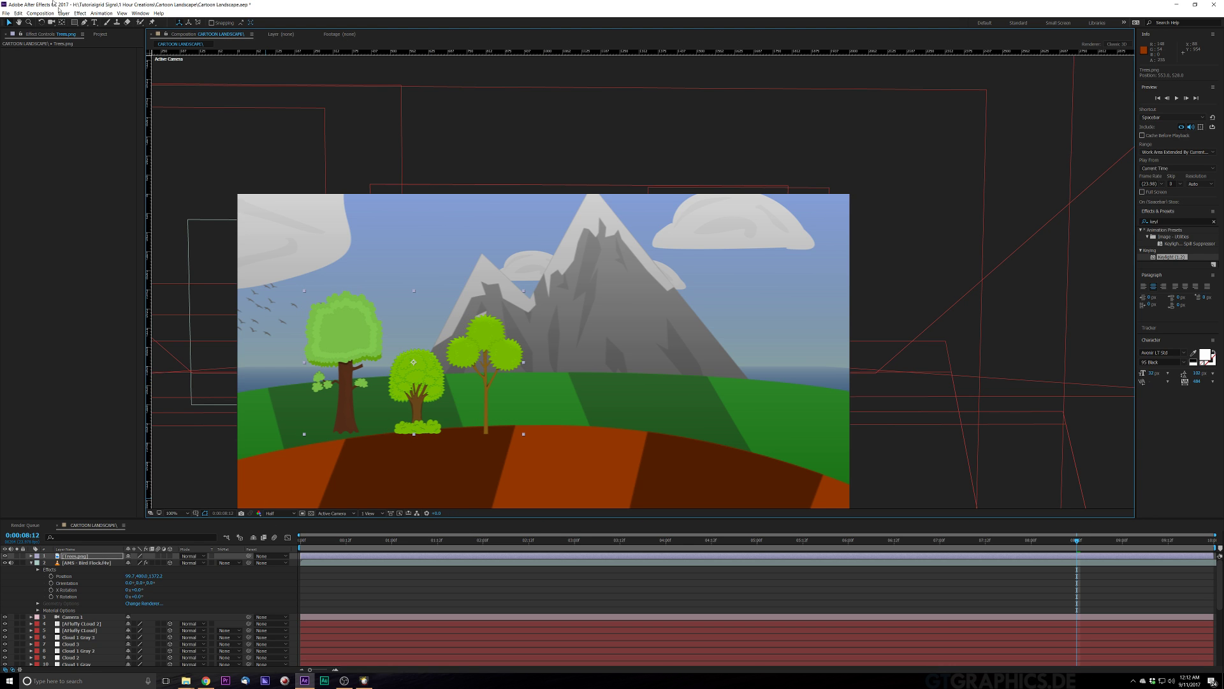
Step: Mask the Trees layer with the Pen tool, outlining only the large broad-crowned tree beside the round bush
click(84, 23)
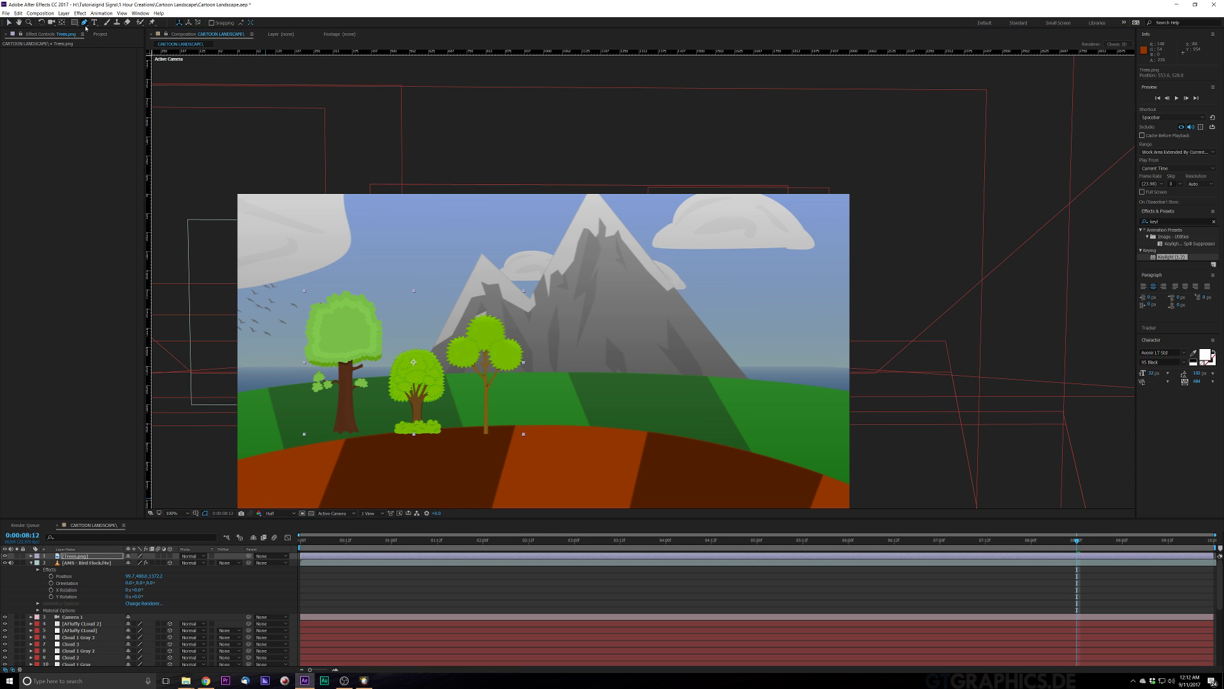
click(391, 283)
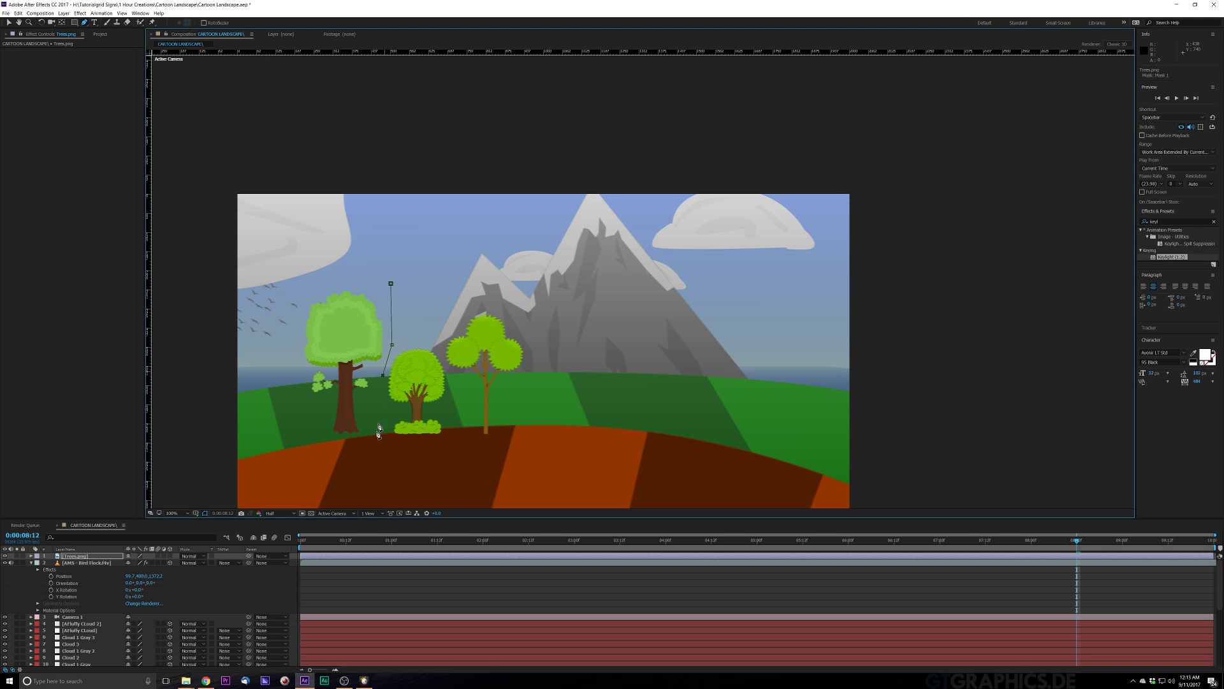
click(267, 278)
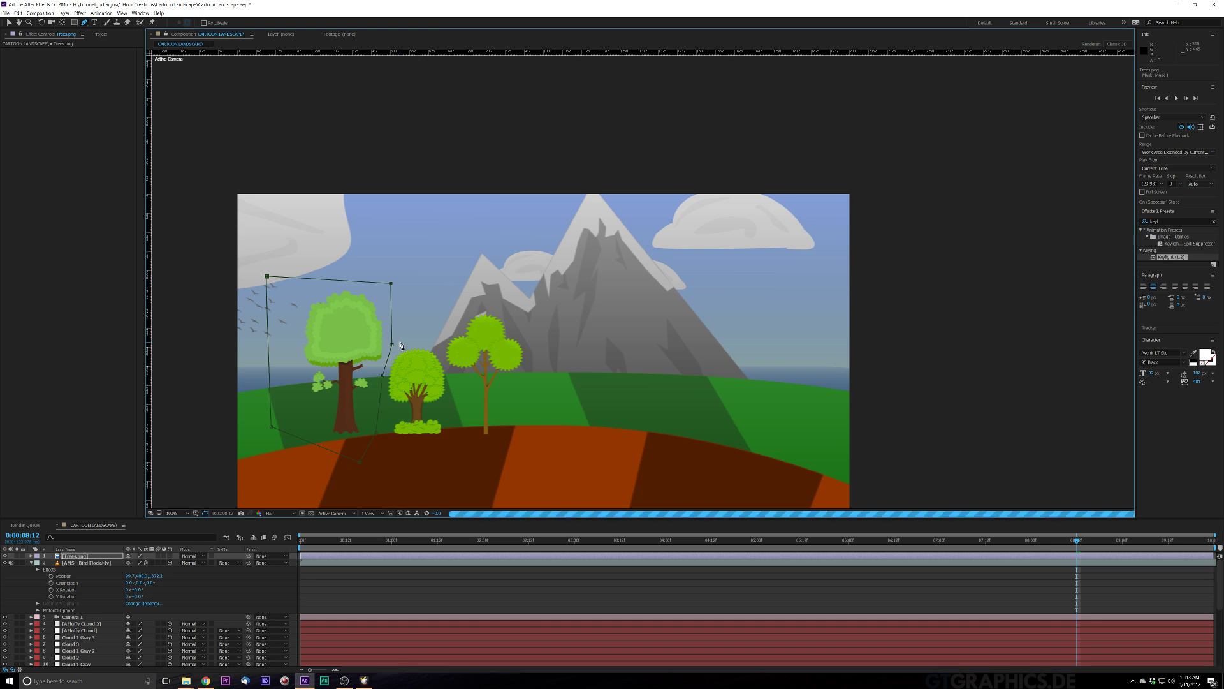
Step: Make the masked Trees layer 3D and move it along Z to about -72
click(89, 556)
key(p)
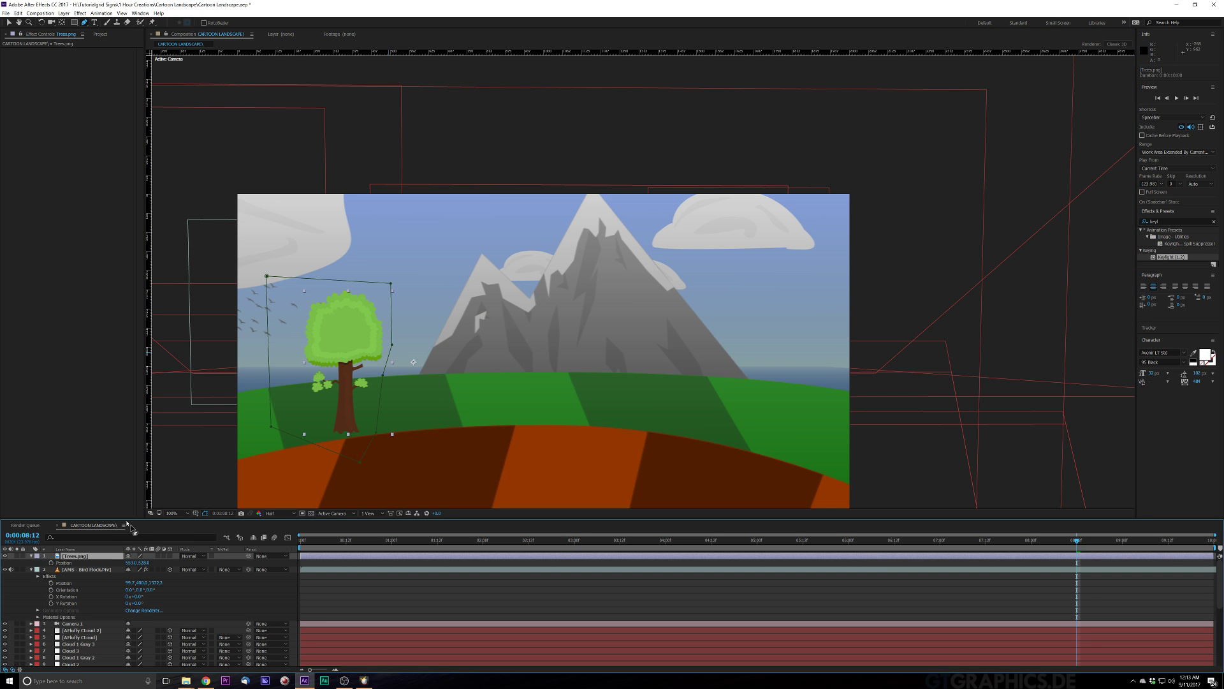
click(170, 556)
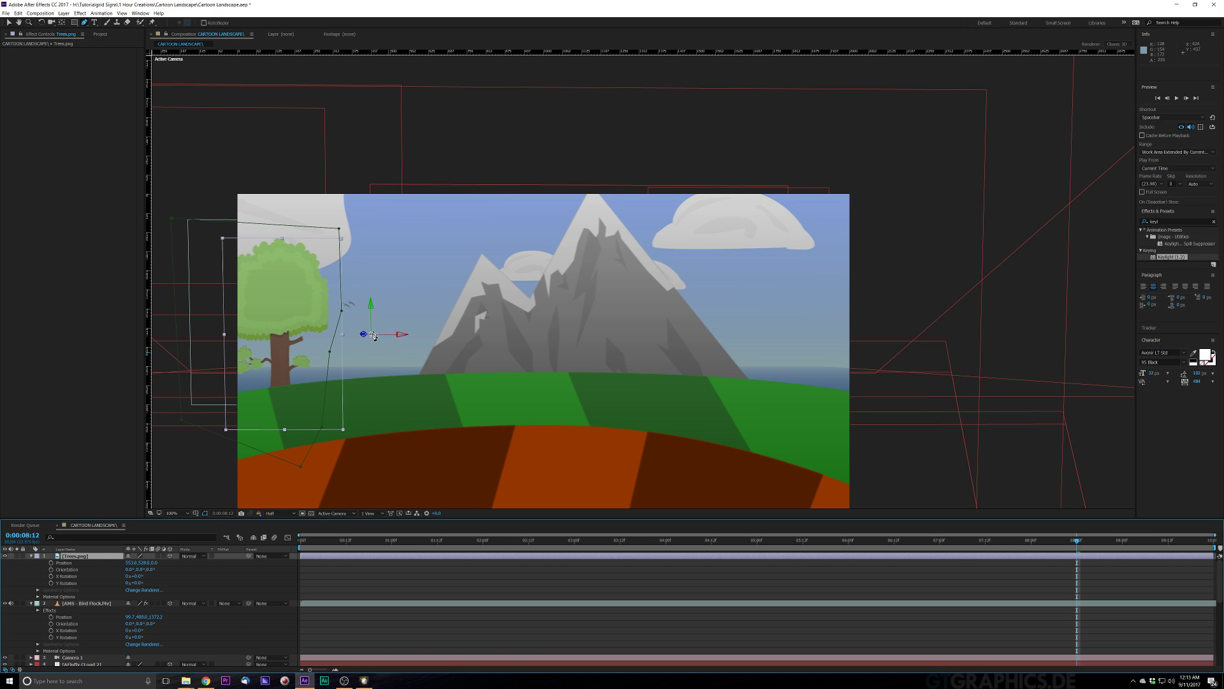
click(8, 23)
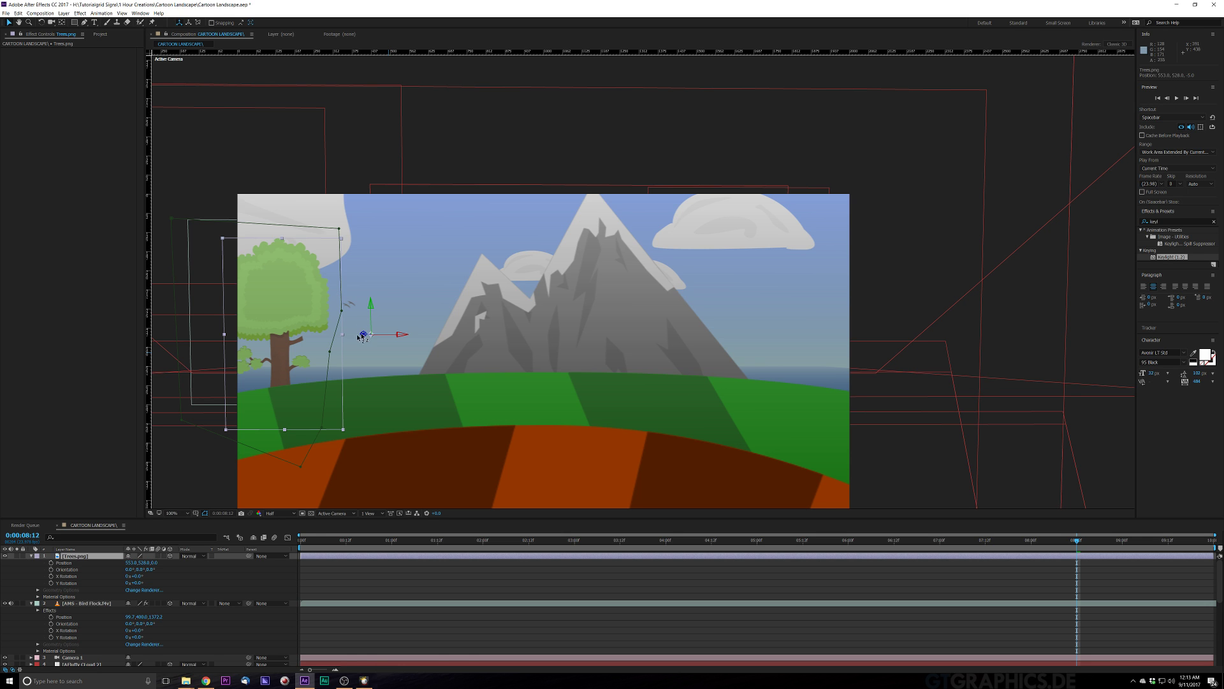
mouse_move(364, 340)
mouse_down()
mouse_move(325, 352)
mouse_move(341, 343)
mouse_up()
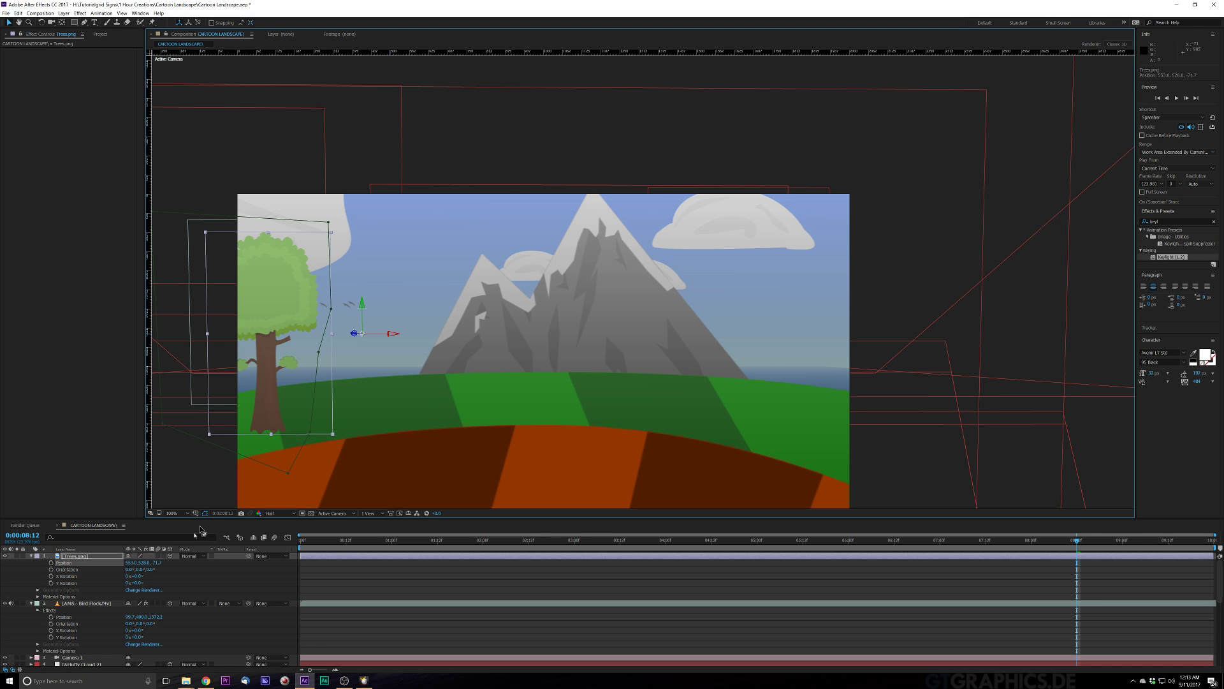
Step: Scale the tree down to about 12.7% and lower it to a Y position of about 666, behind the orange hill
key(s)
drag(154, 563, 151, 563)
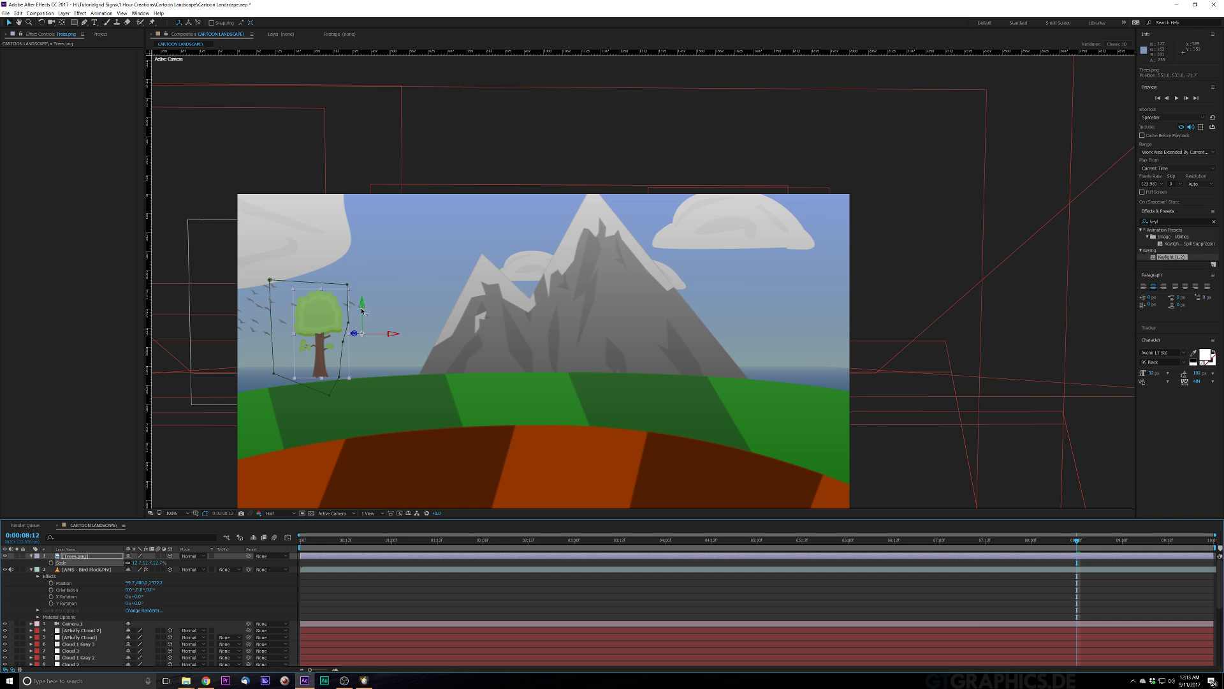
drag(362, 311, 360, 351)
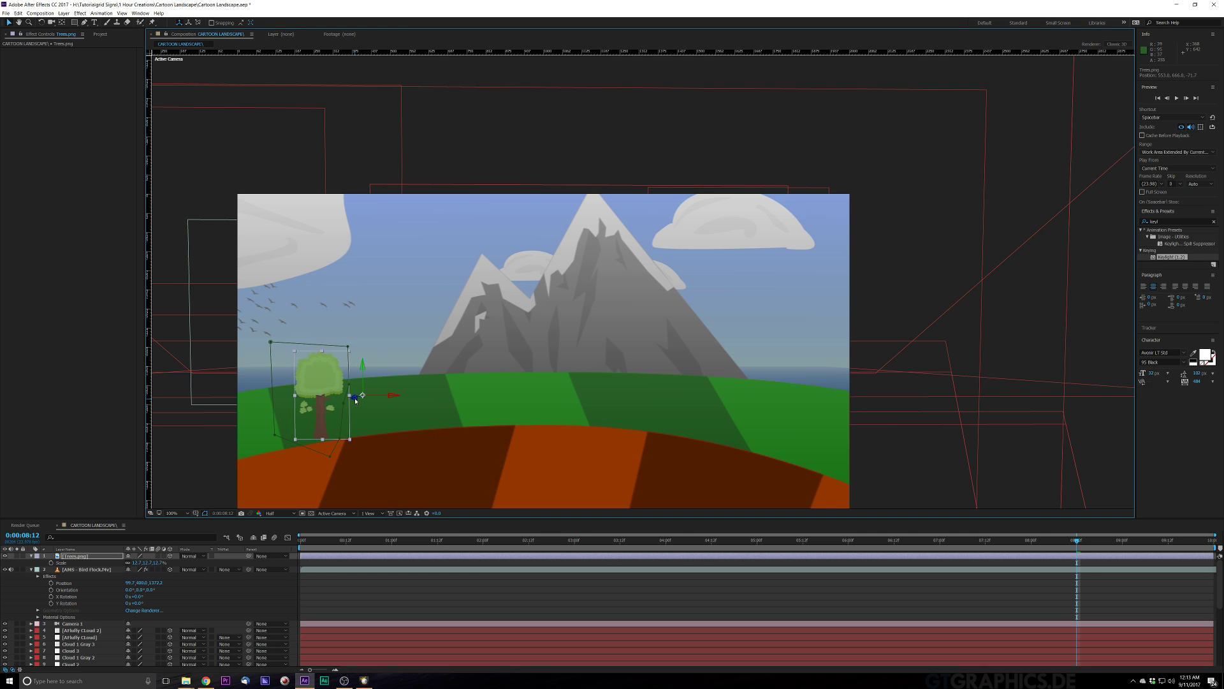
drag(356, 400, 356, 400)
Step: Duplicate the tree layer and move the copy to an X position of about 1783 and a Y position of about 716
click(91, 558)
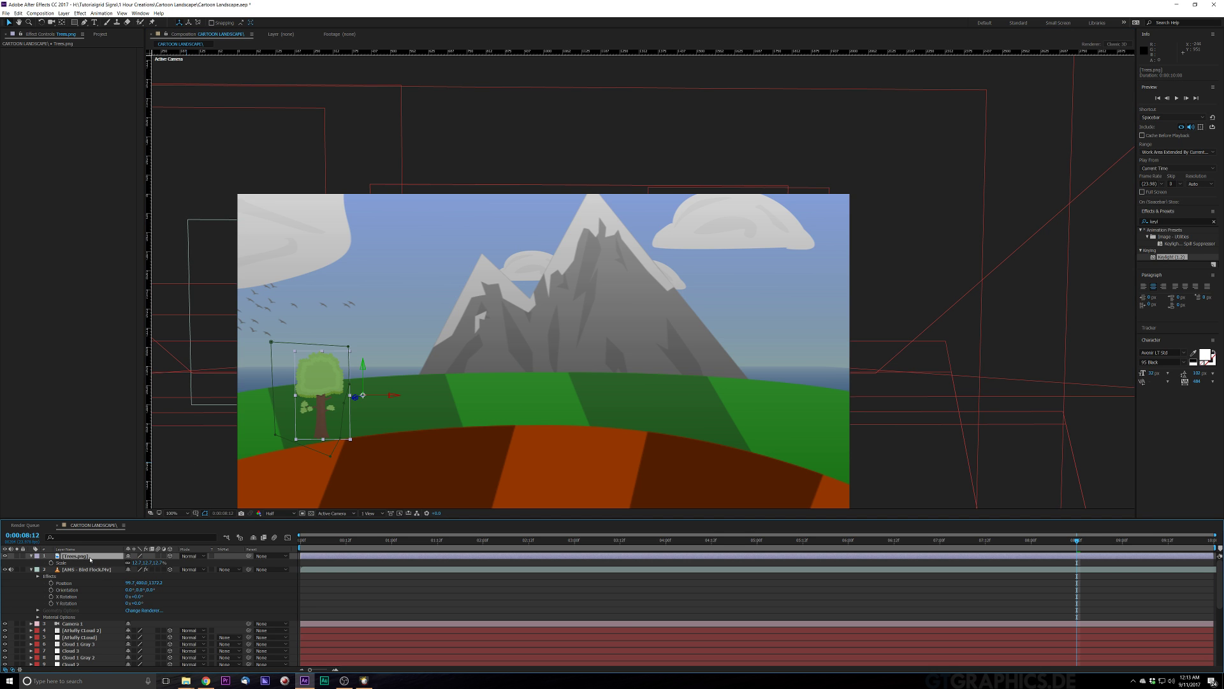
key(ctrl+d)
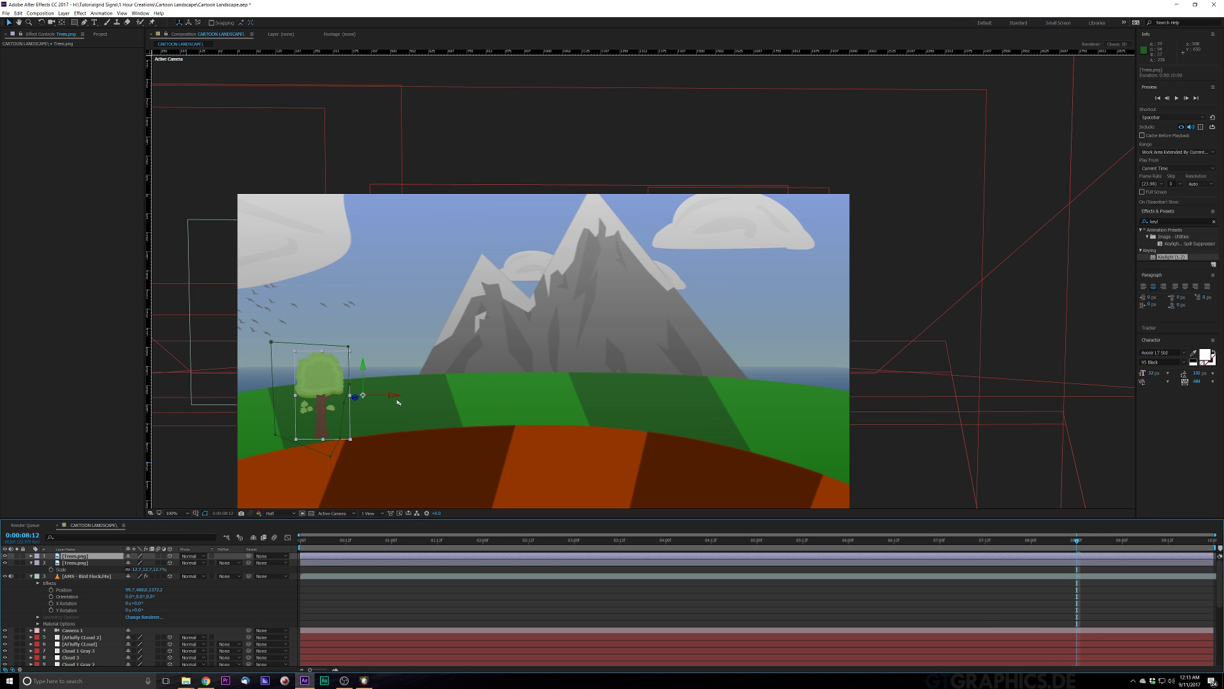
drag(394, 398, 786, 418)
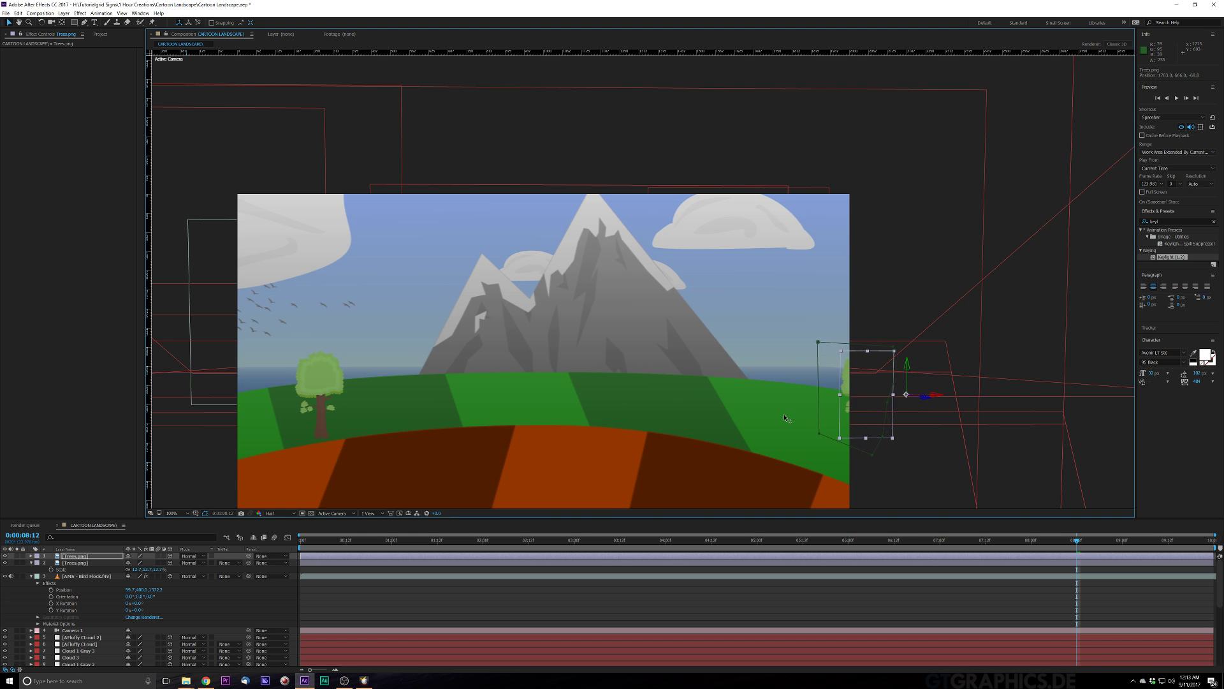
click(908, 368)
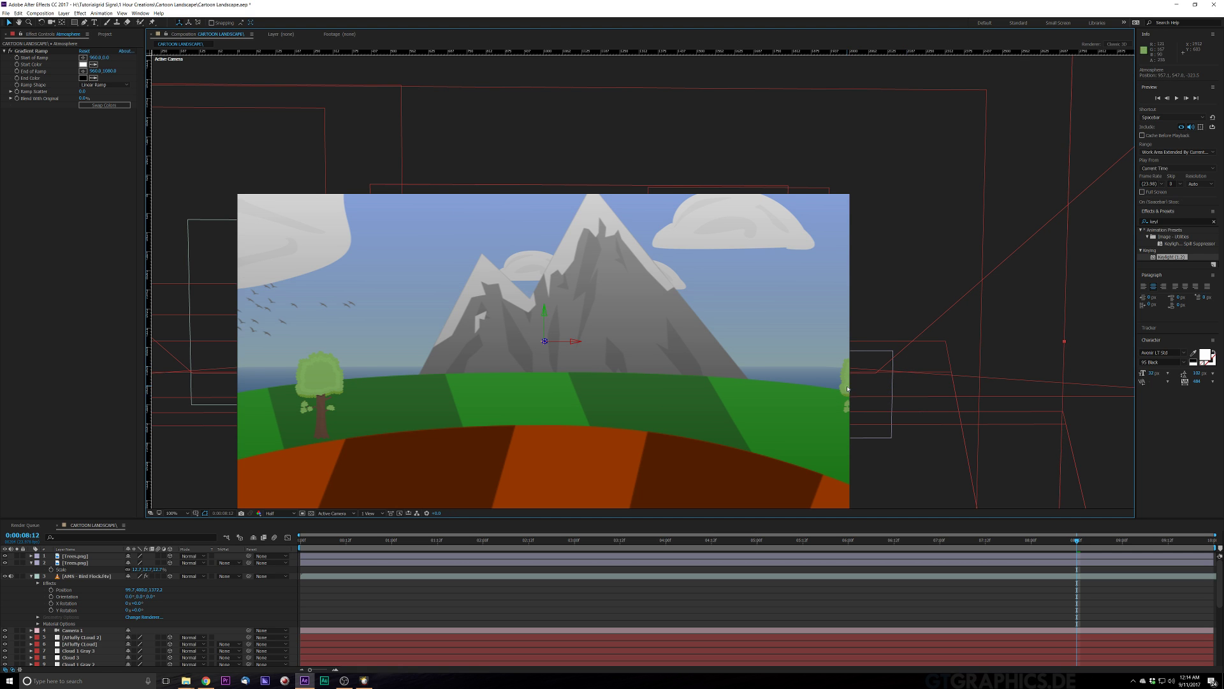
click(77, 557)
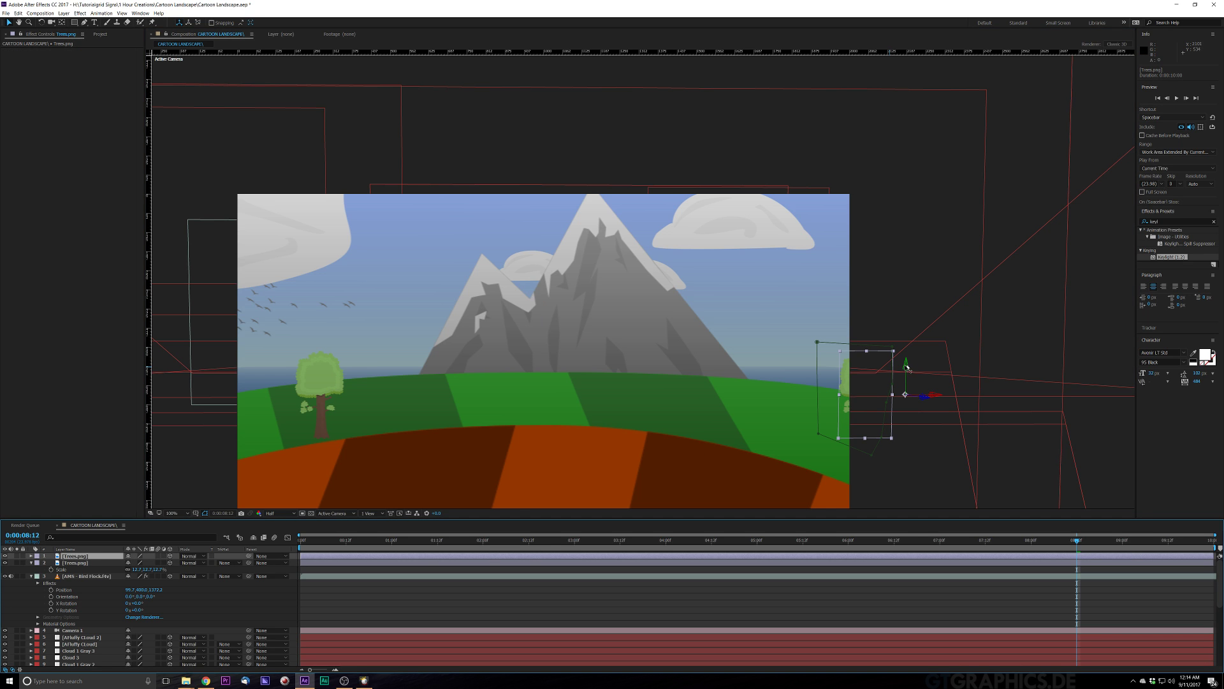
drag(908, 368, 905, 385)
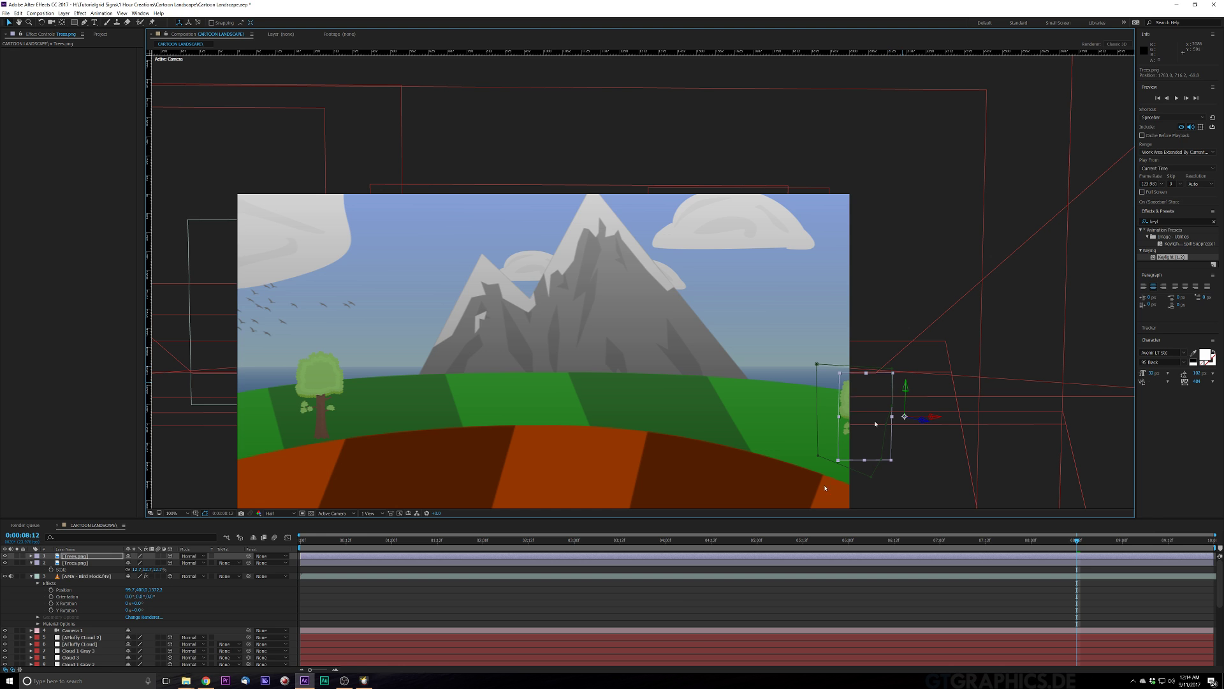
Step: Preview the animation with both trees from the first frame
drag(308, 549, 293, 554)
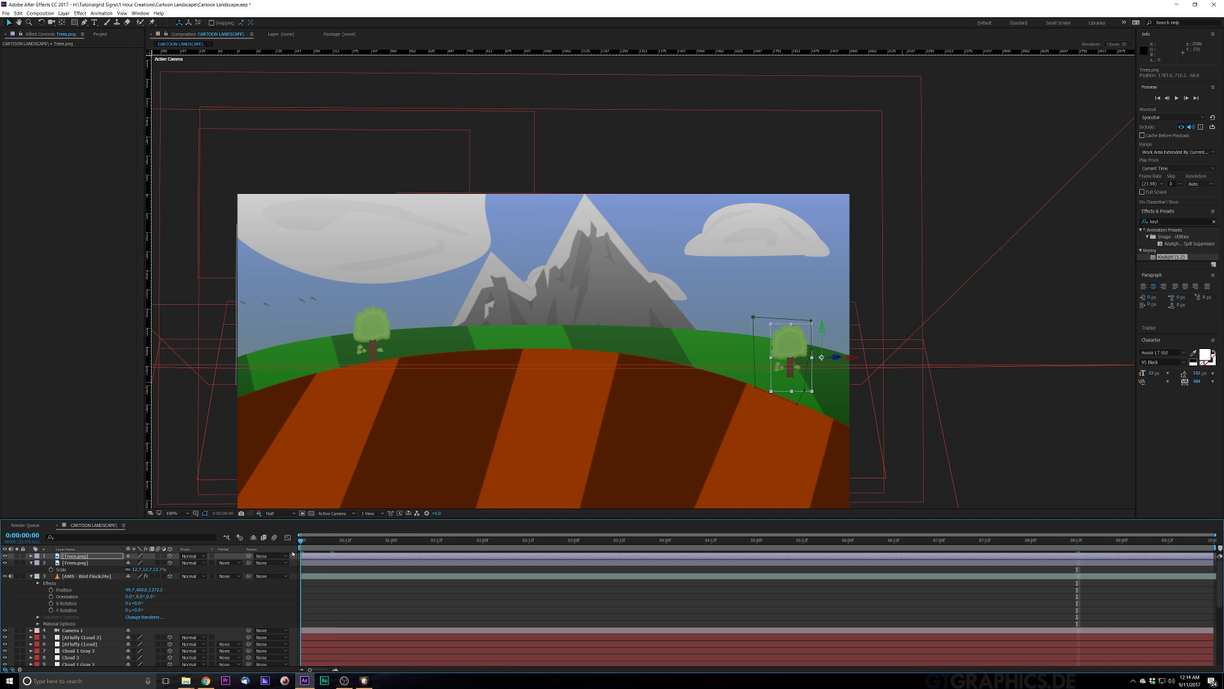
key(space)
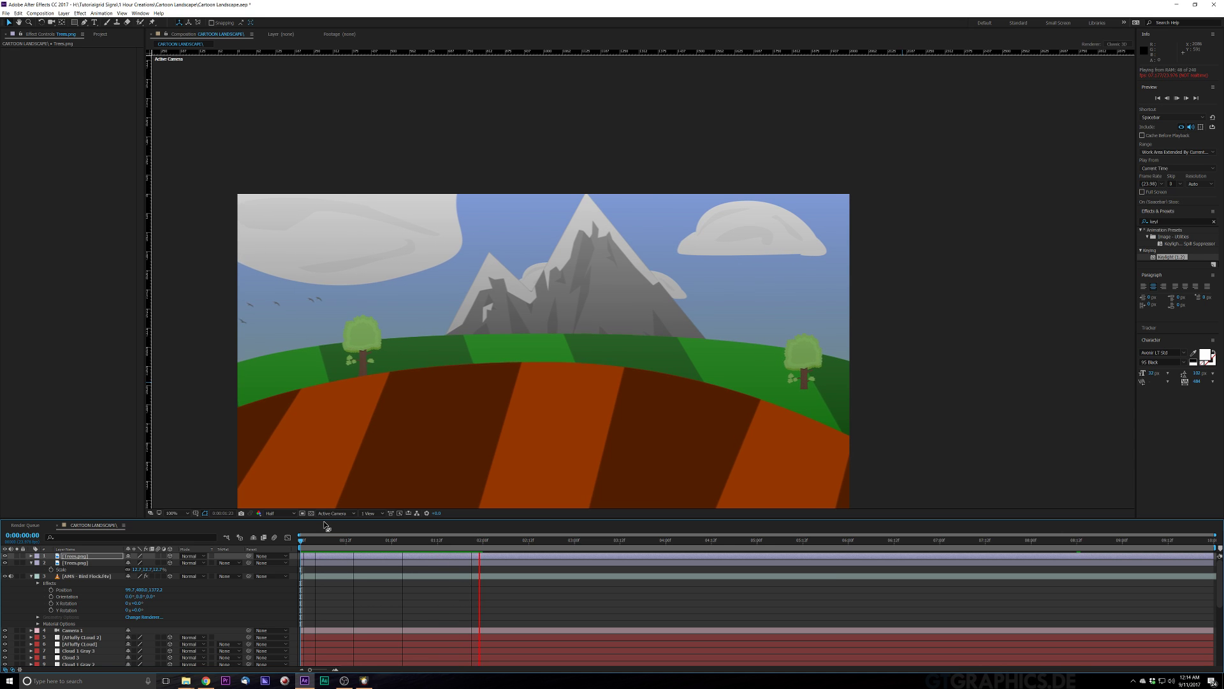
key(space)
Step: Duplicate the second tree's layer, raising the copy to a Y position of about 666 and enlarging it to about 21%
click(76, 557)
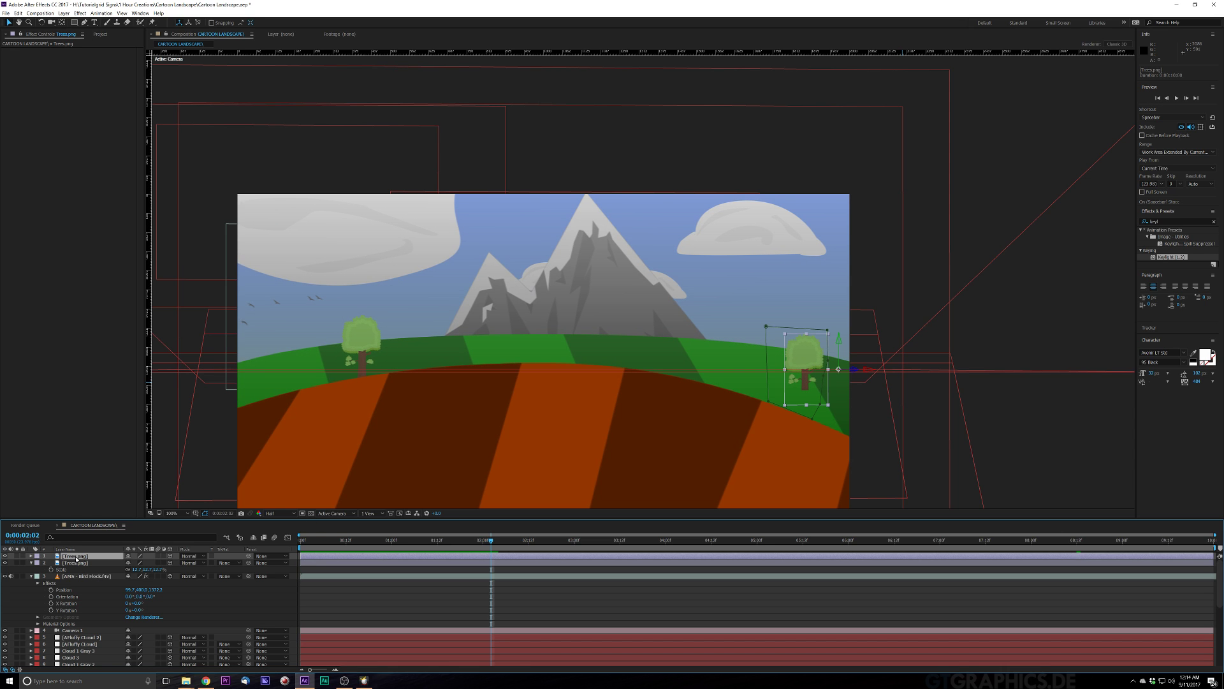
key(ctrl+d)
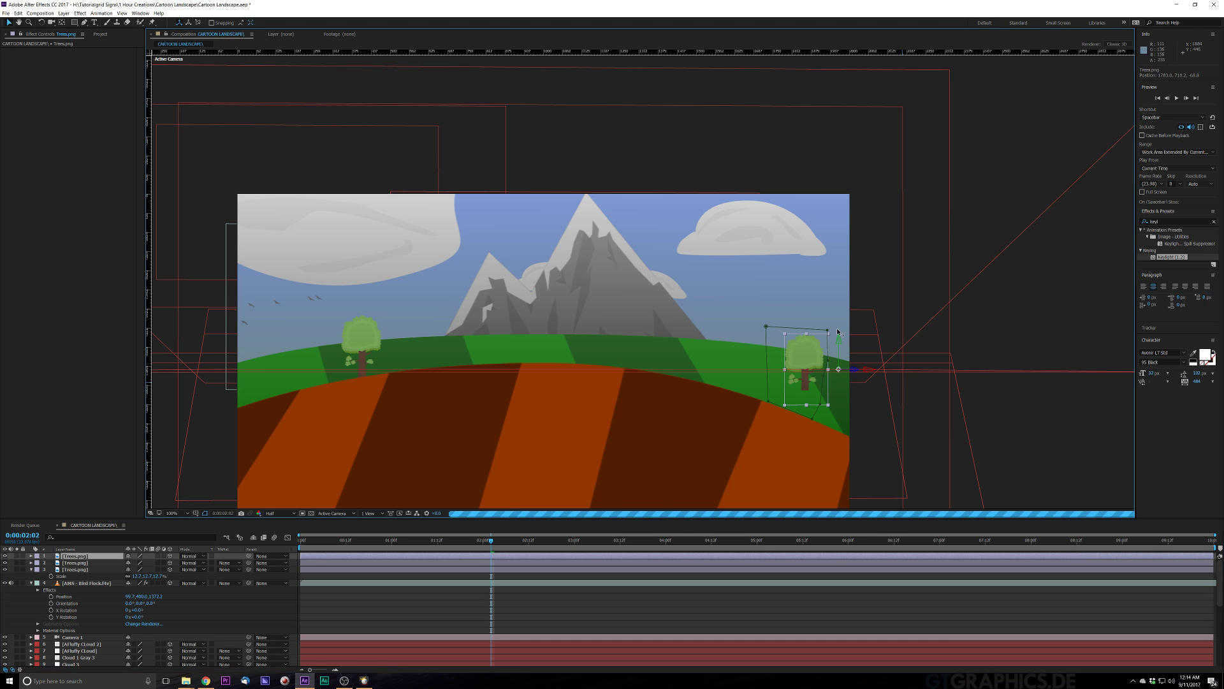
drag(840, 339, 843, 294)
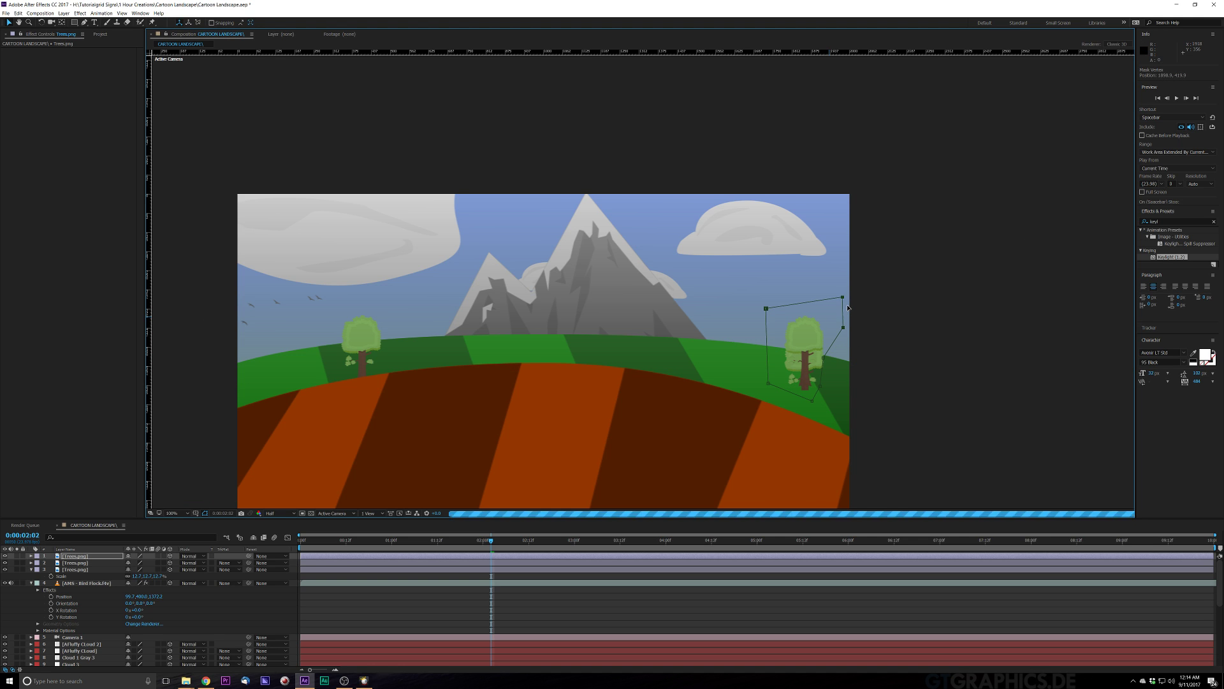
key(ctrl+z)
key(ctrl+z)
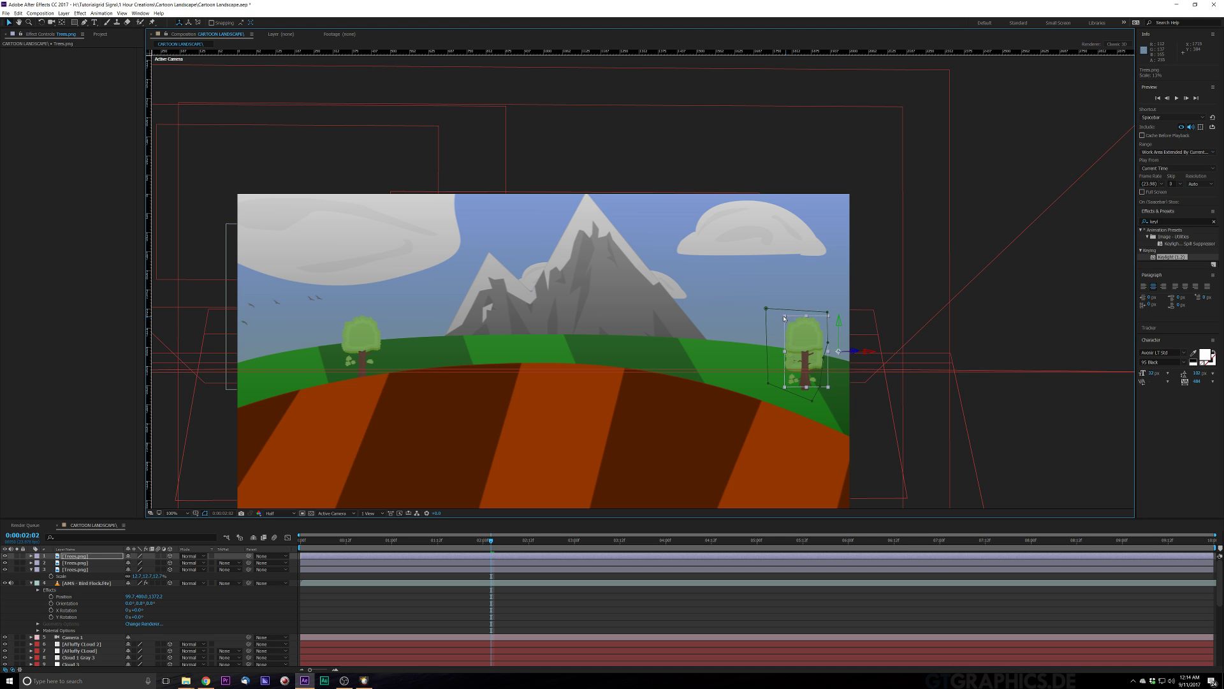
drag(785, 319, 725, 294)
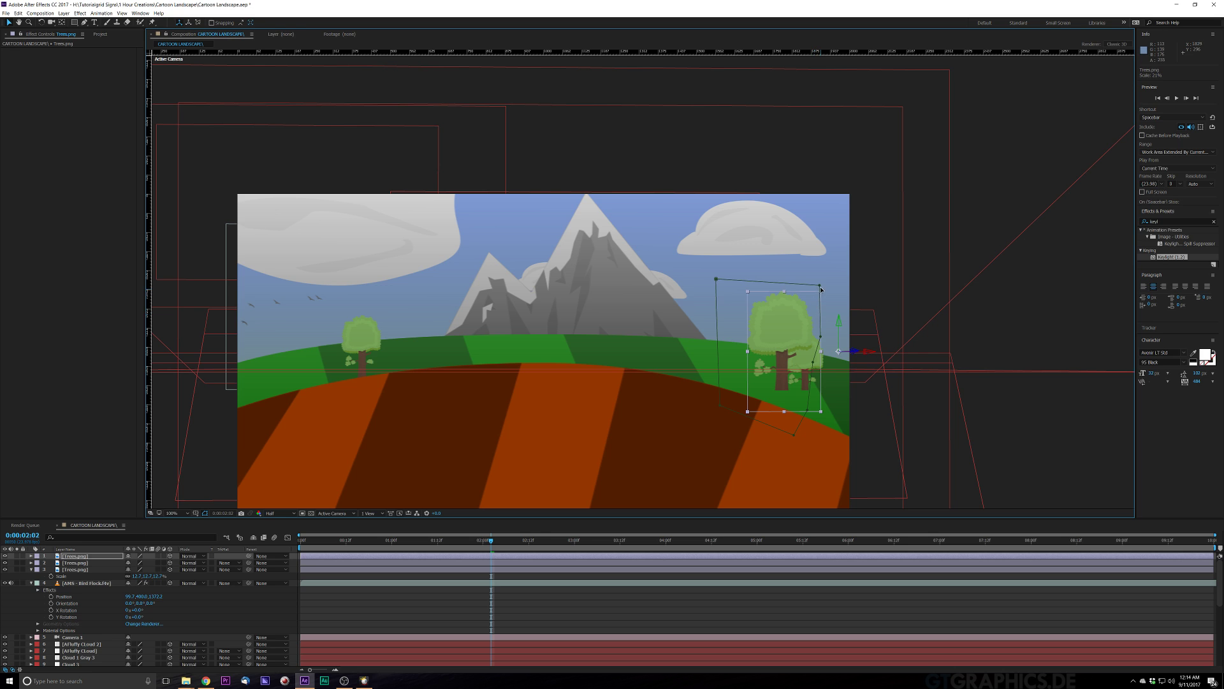
Step: Reshape the new copy's mask point by point so it frames the round bush instead of the large tree
drag(821, 289, 909, 326)
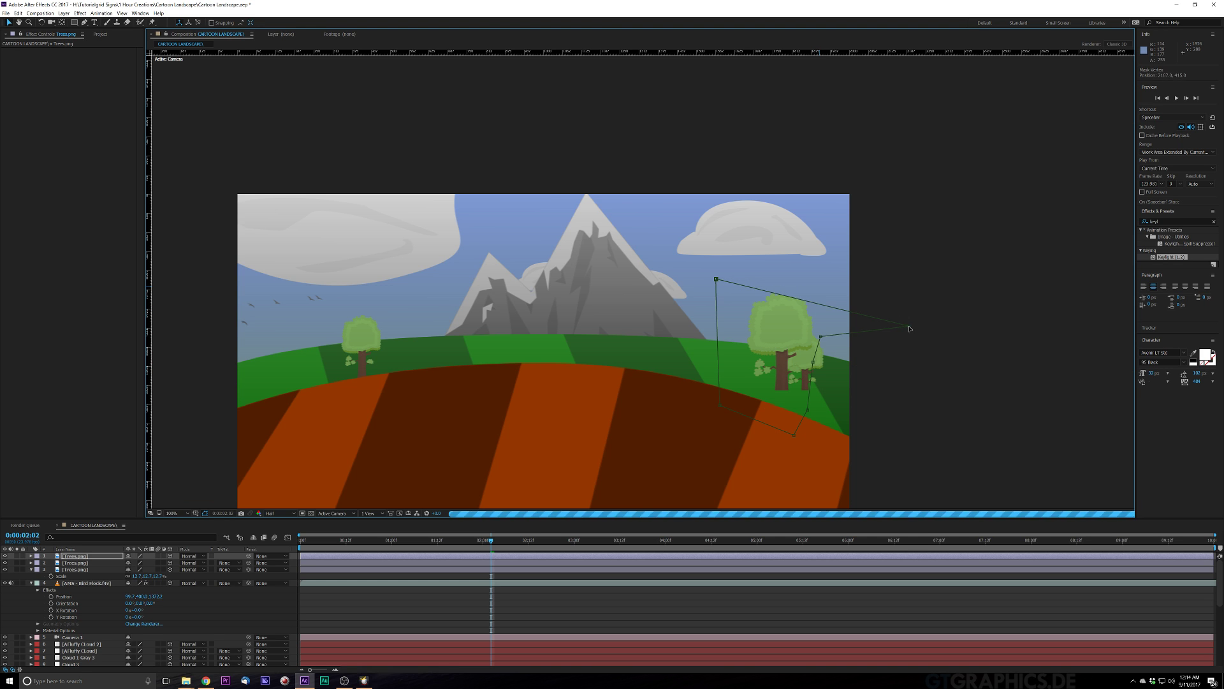
drag(821, 338, 883, 390)
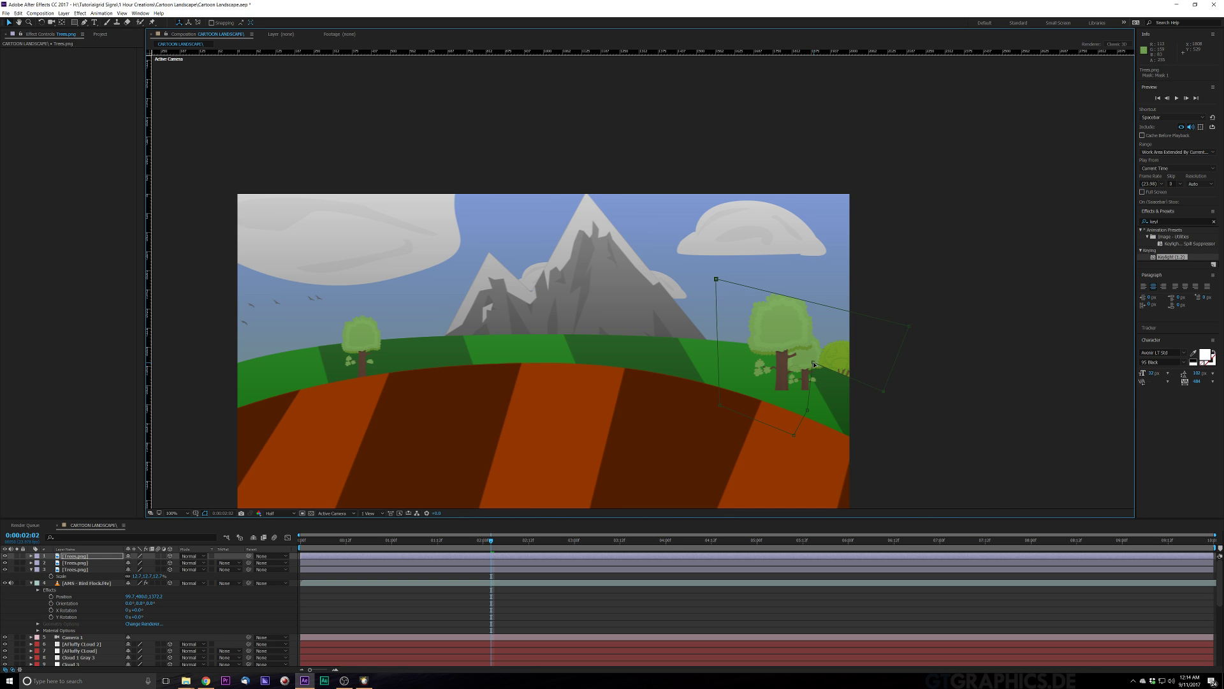
drag(813, 364, 851, 410)
drag(810, 412, 828, 431)
drag(722, 407, 815, 424)
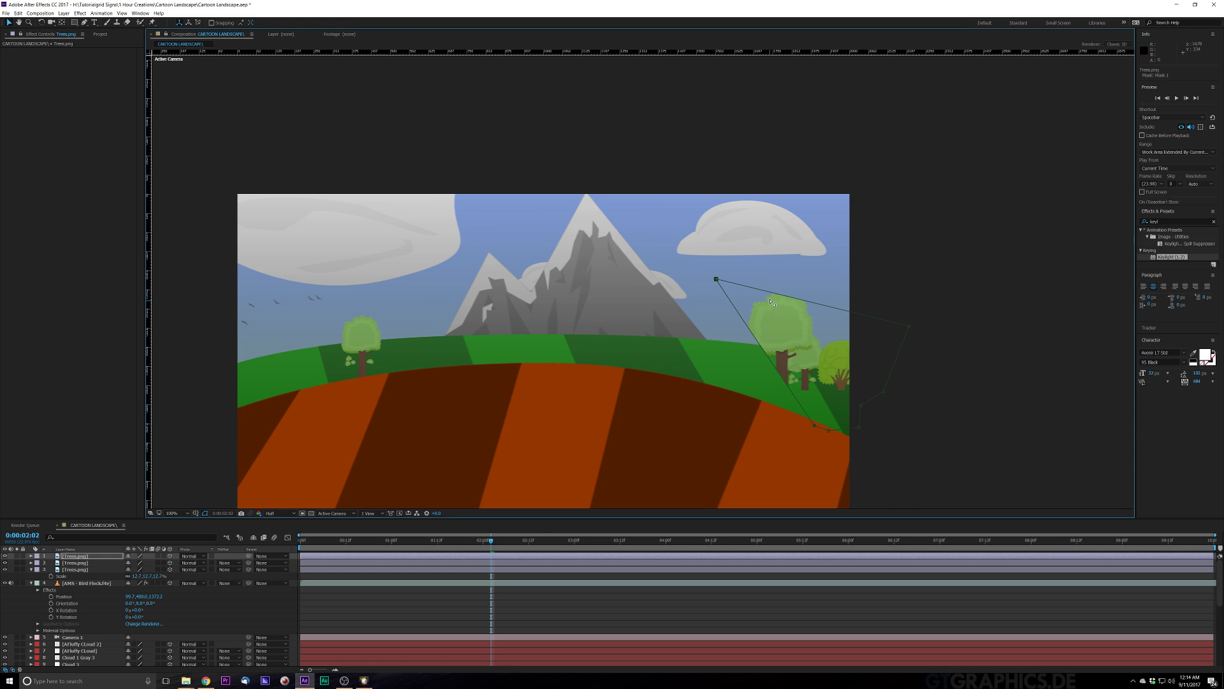
drag(717, 281, 817, 344)
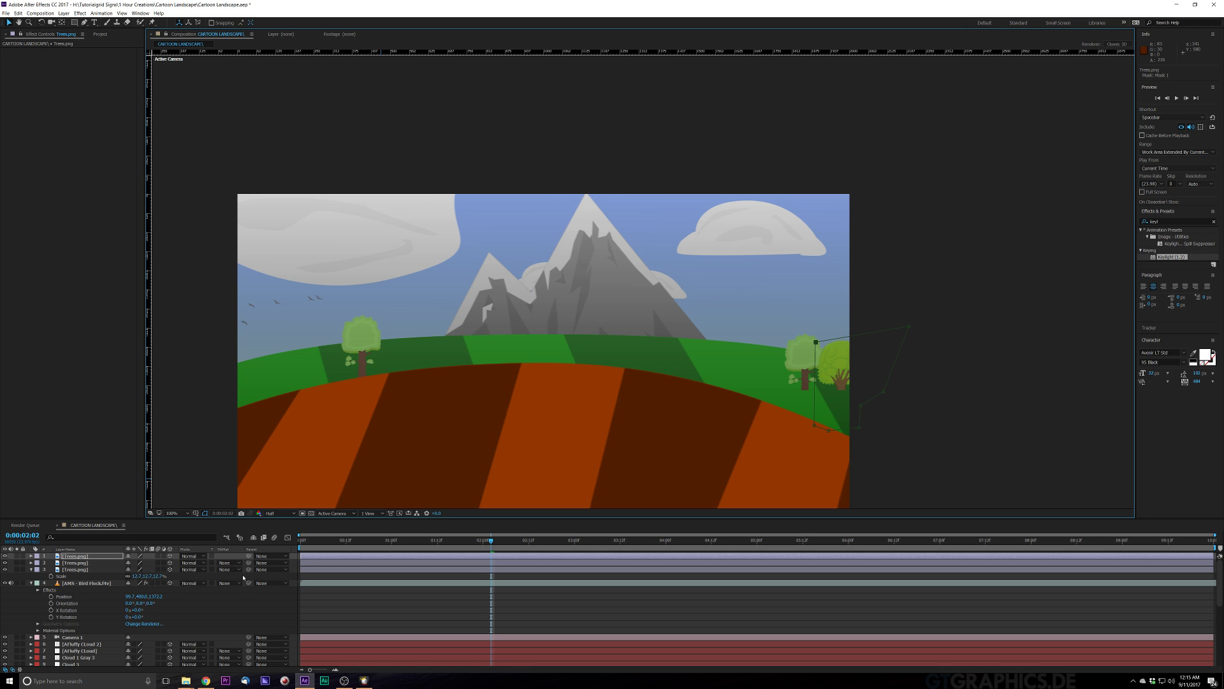
Step: Move the bush layer to about X 1361 and Y 596 on the hill, and pull its mask corner inward to exclude the neighbouring tree
key(p)
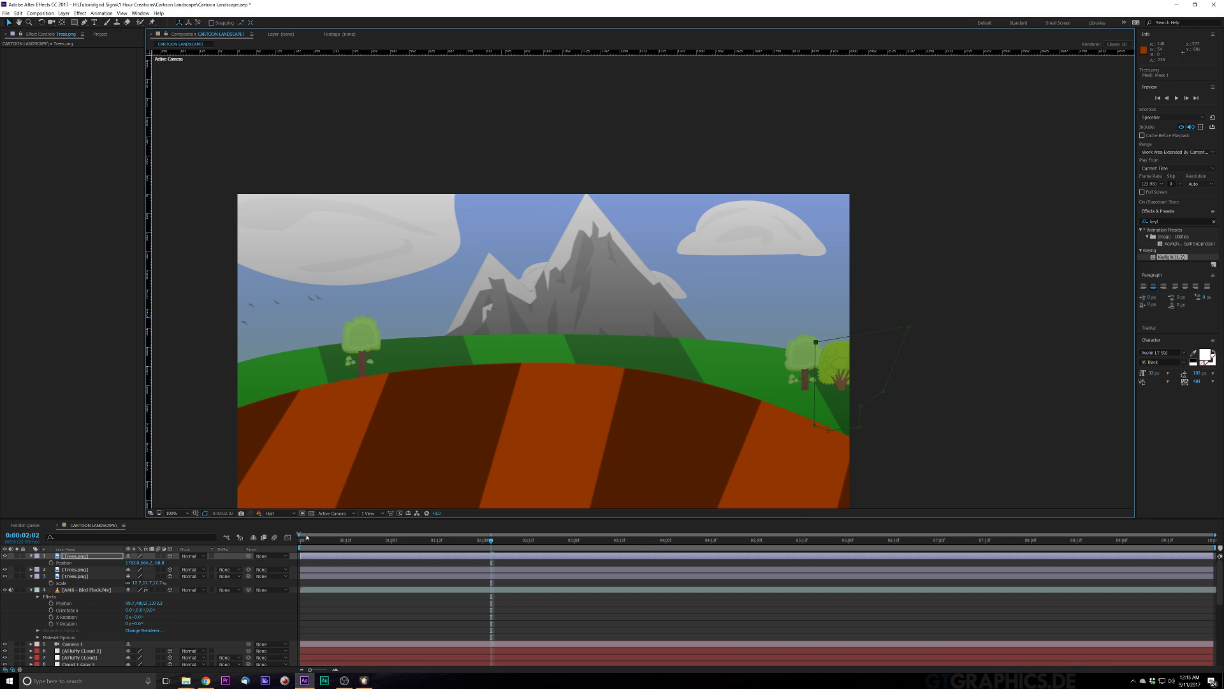
click(93, 614)
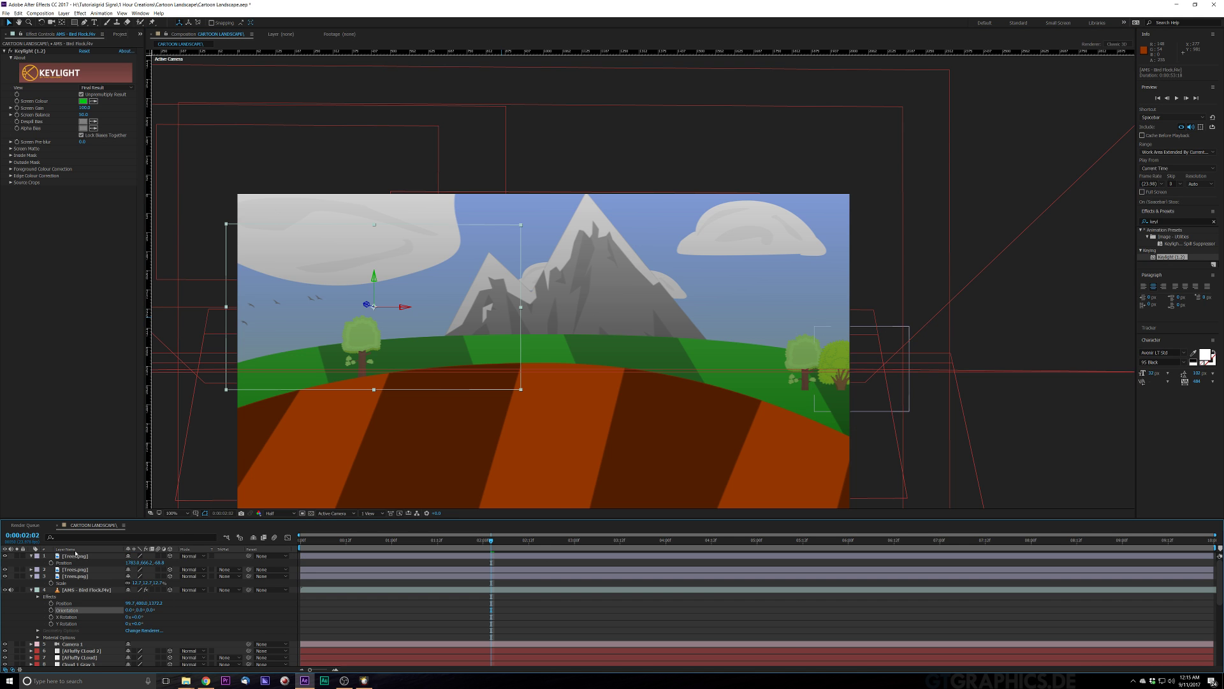
click(92, 556)
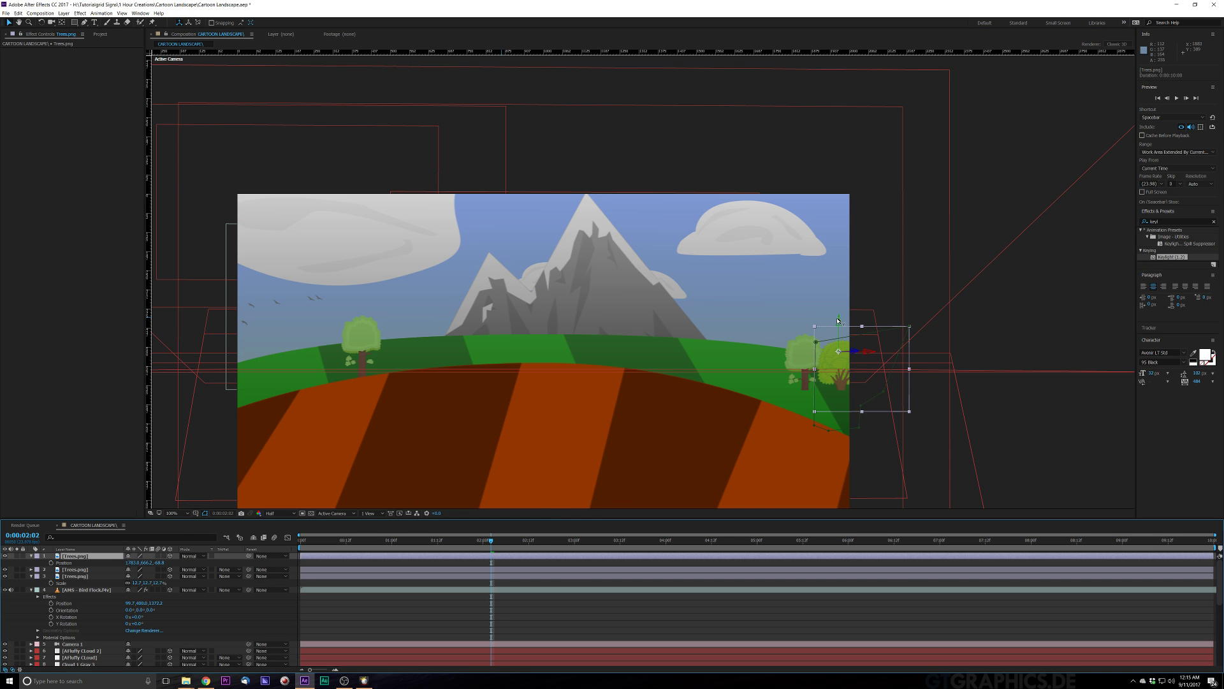
mouse_move(839, 319)
mouse_down()
mouse_move(836, 299)
mouse_move(837, 310)
mouse_up()
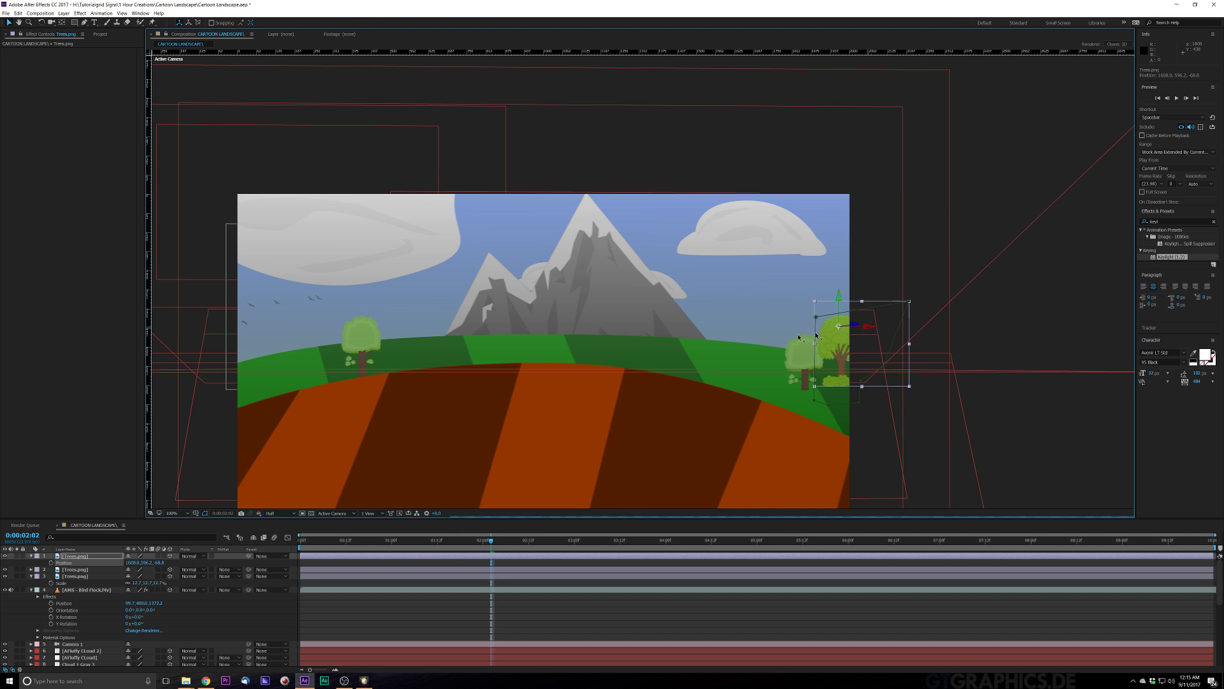
drag(868, 329, 723, 329)
key(Left)
key(Left)
key(Left)
key(Left)
key(Left)
key(Left)
key(Left)
key(Left)
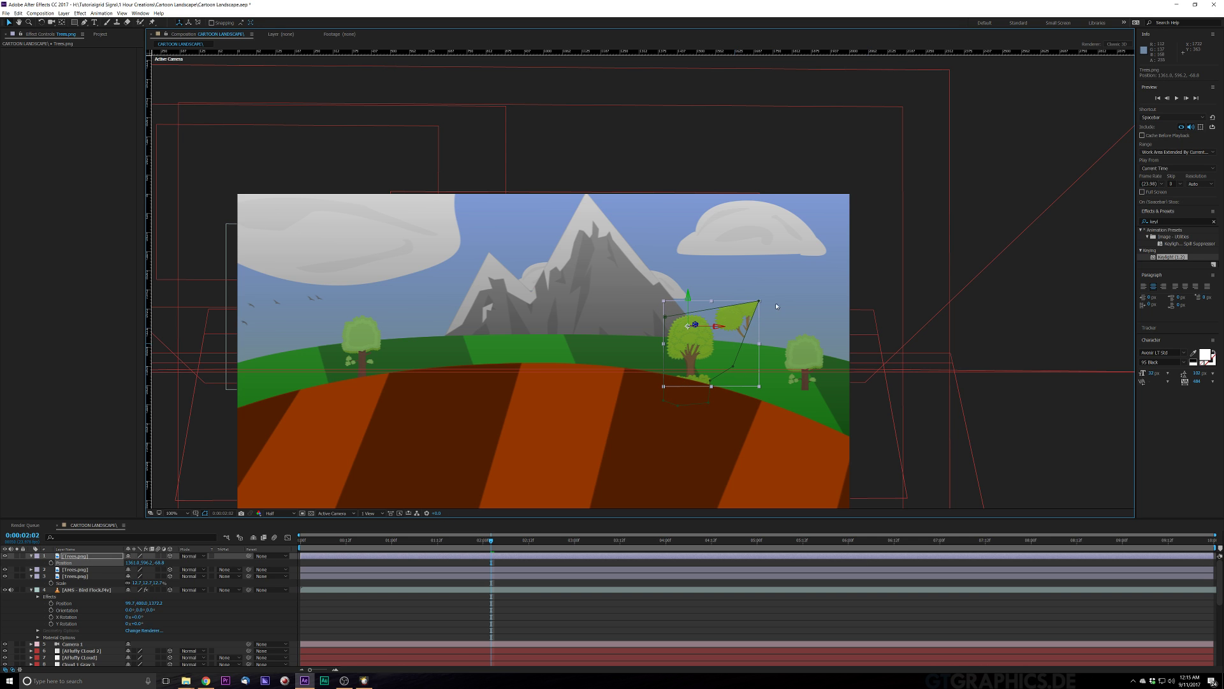
drag(759, 303, 705, 308)
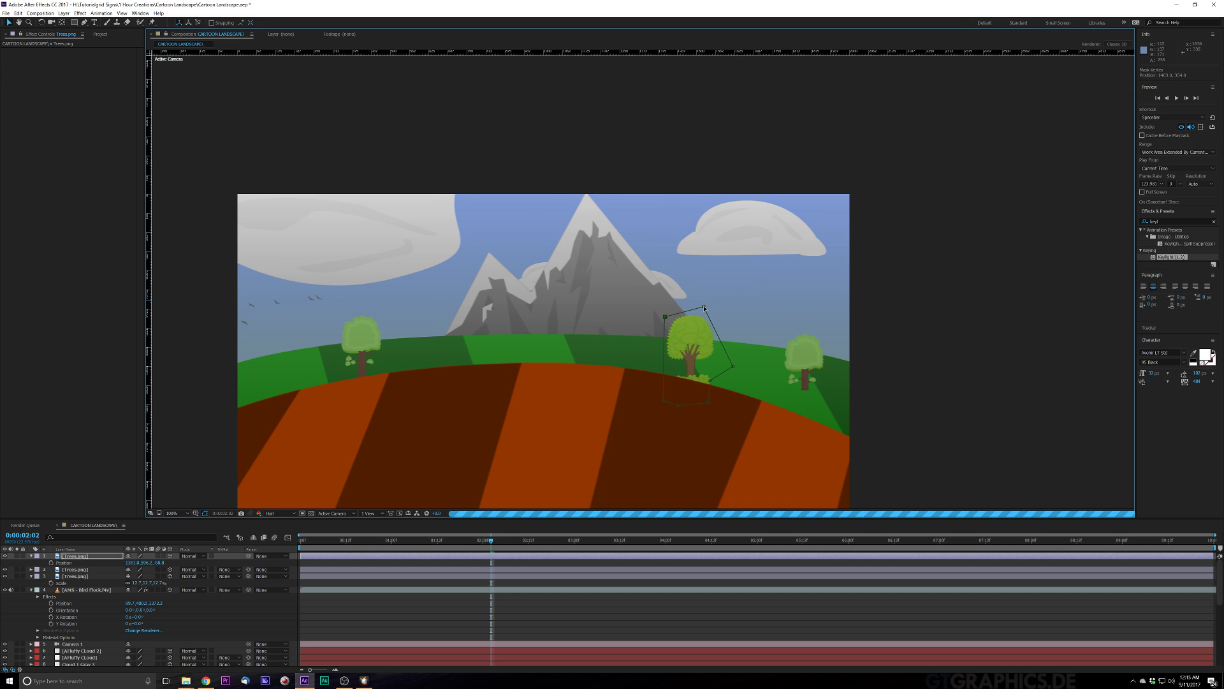
Step: Preview the animation with the newly placed tree and bush, and return to the first frame
click(712, 382)
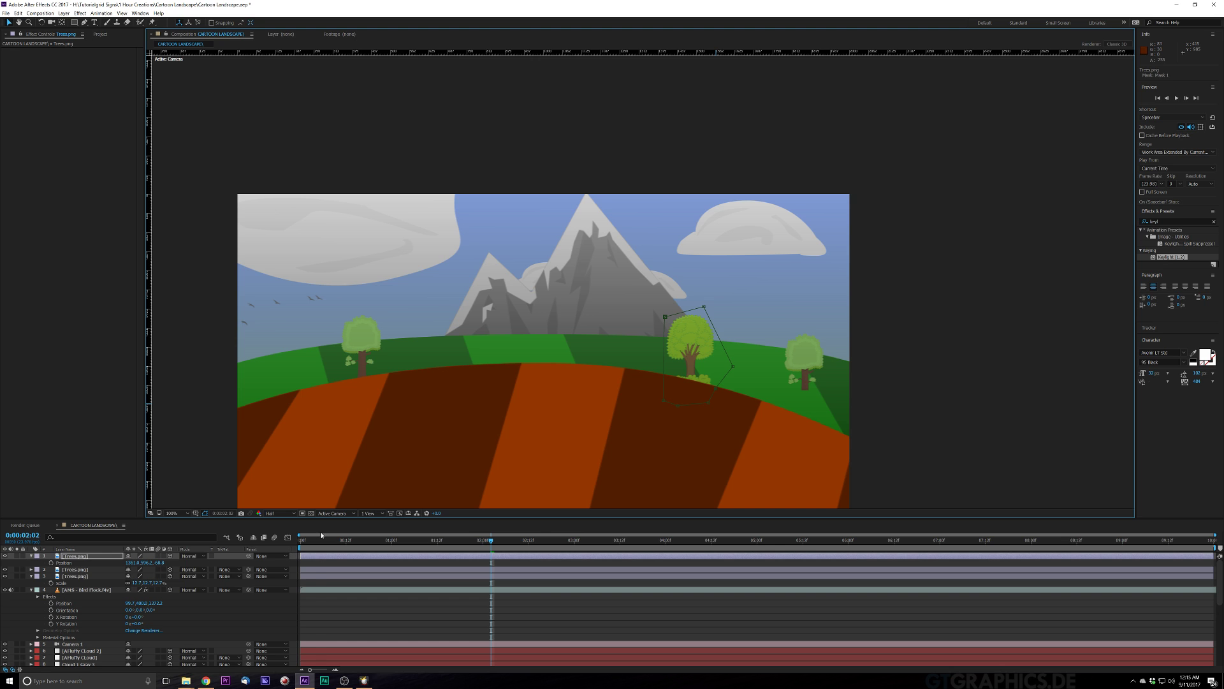
key(space)
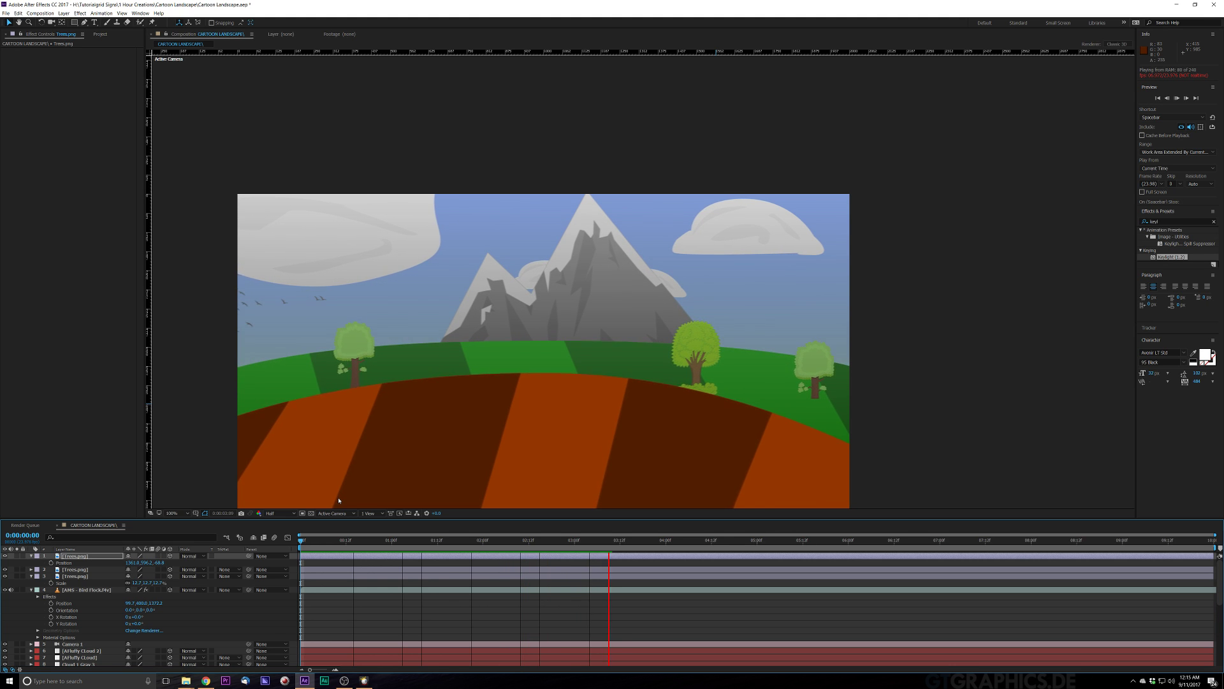
key(space)
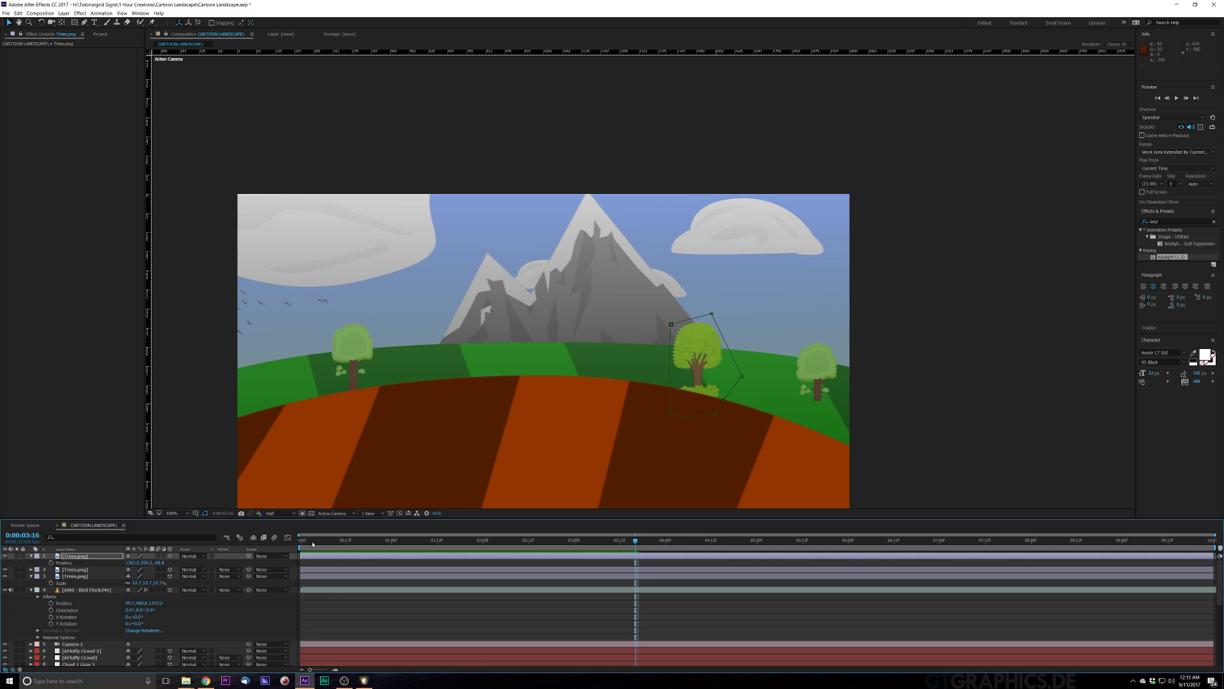
key(Home)
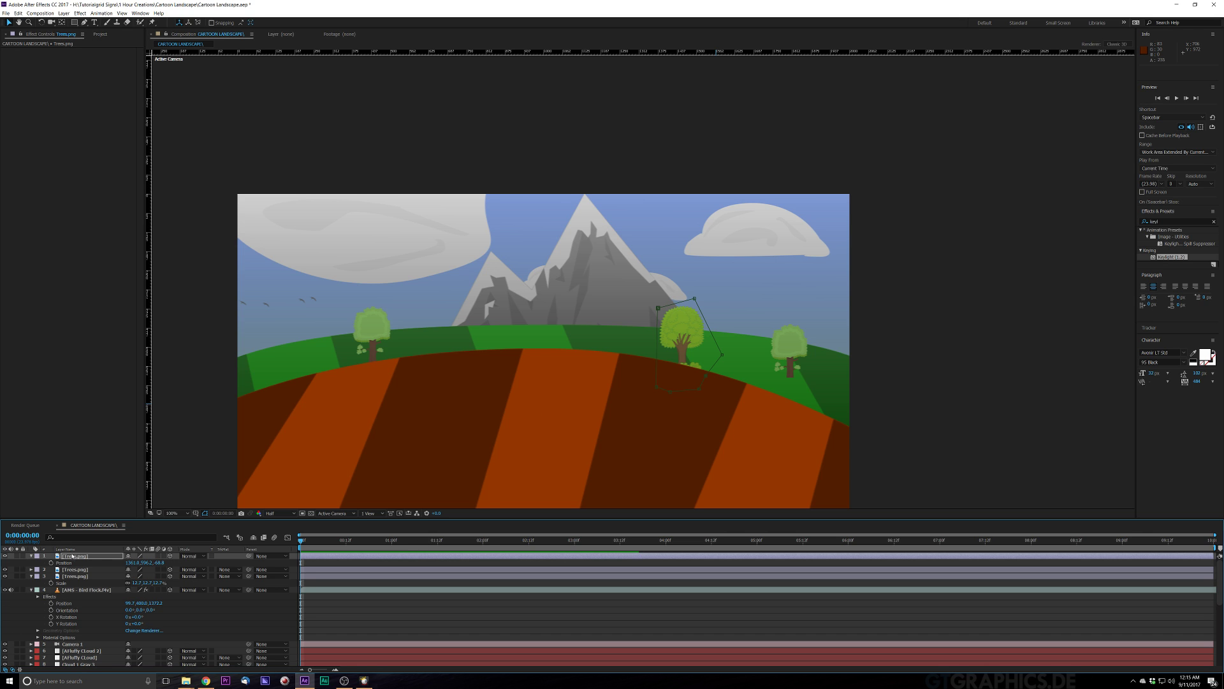
Step: Collapse the open tree and bird flock layer properties and duplicate the dark brown Grass 4 field layer
click(32, 577)
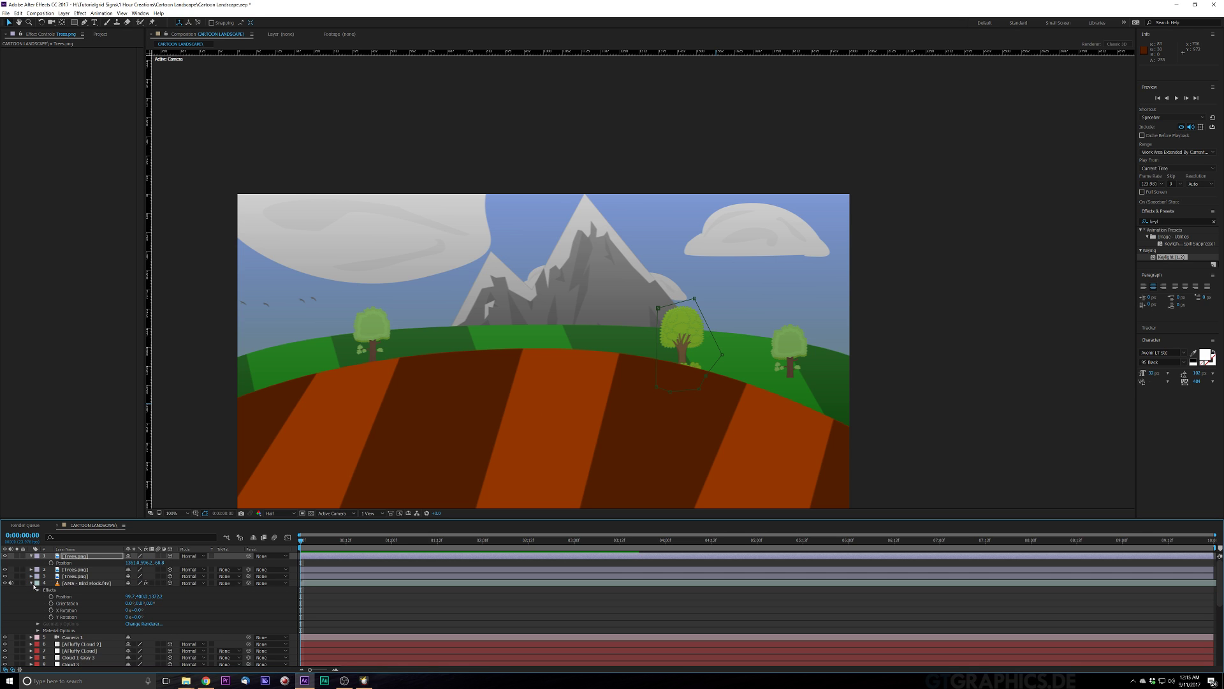
click(31, 582)
scroll(64, 600, down, 5)
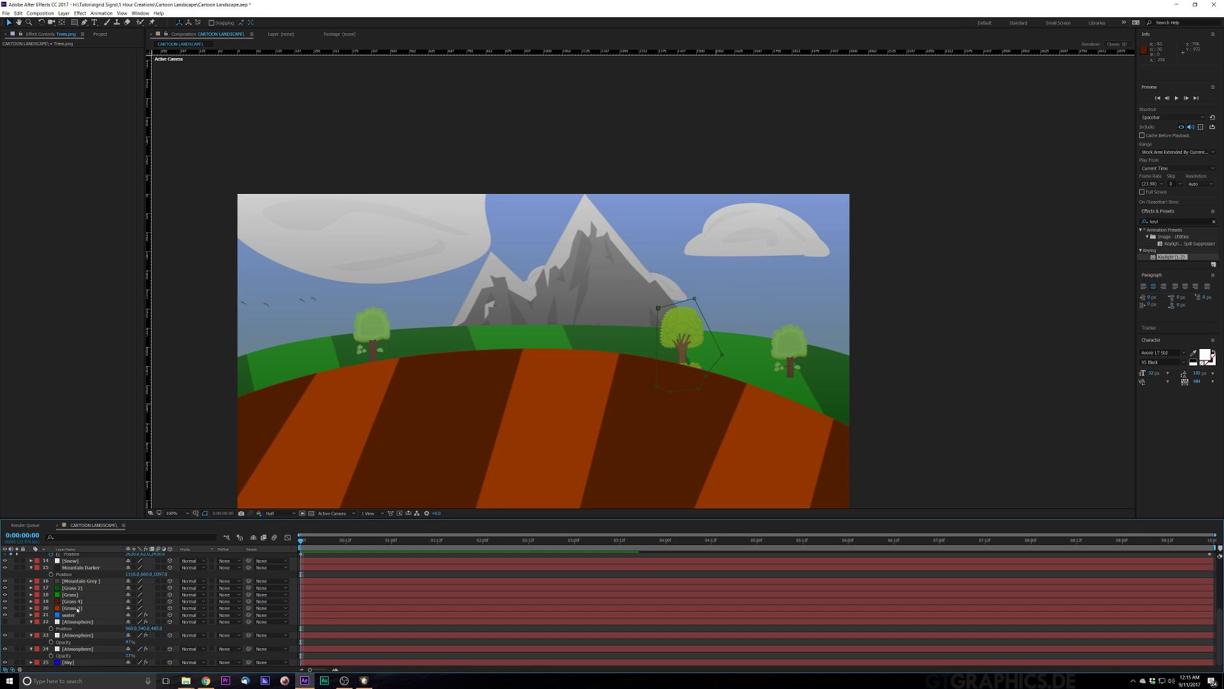
click(75, 601)
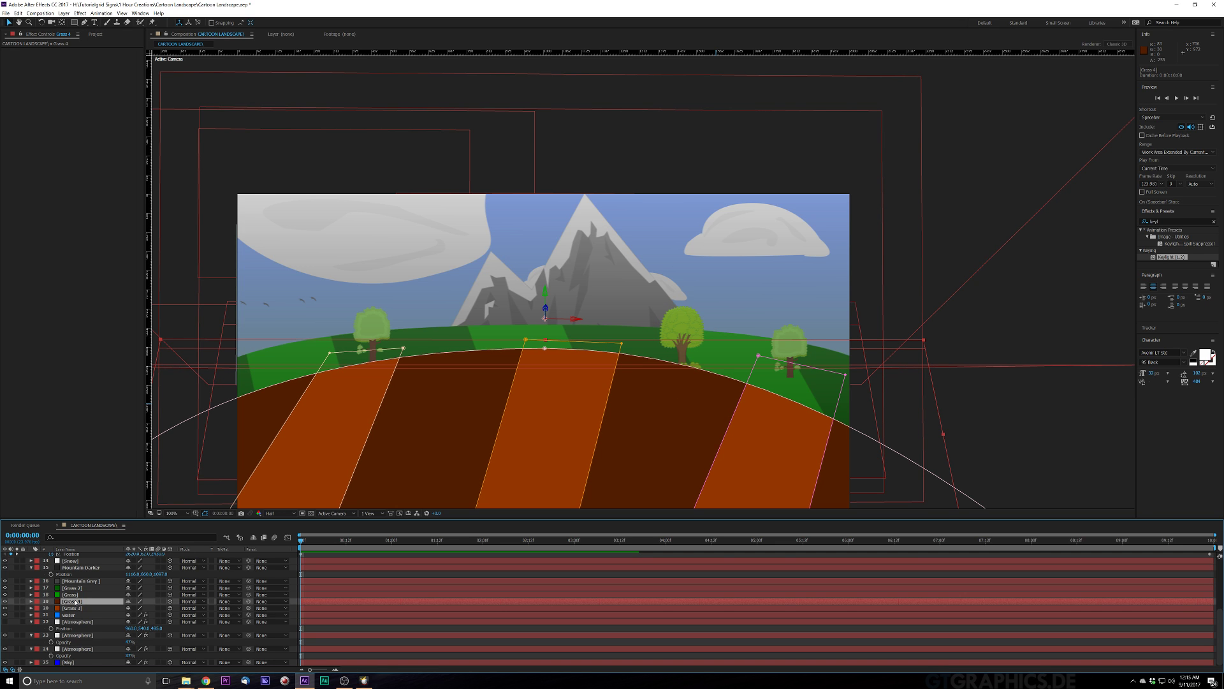
key(ctrl+d)
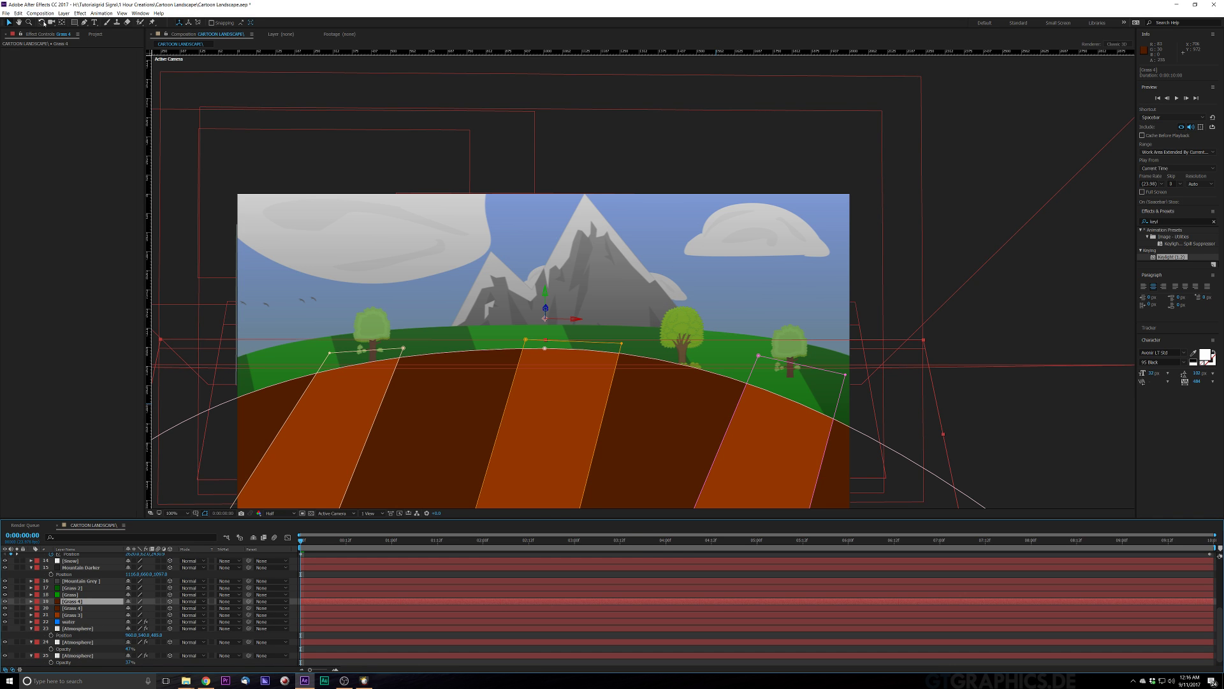
Step: Recolour the duplicated field layer's solid to a medium neutral grey, creating it as a new solid
click(64, 13)
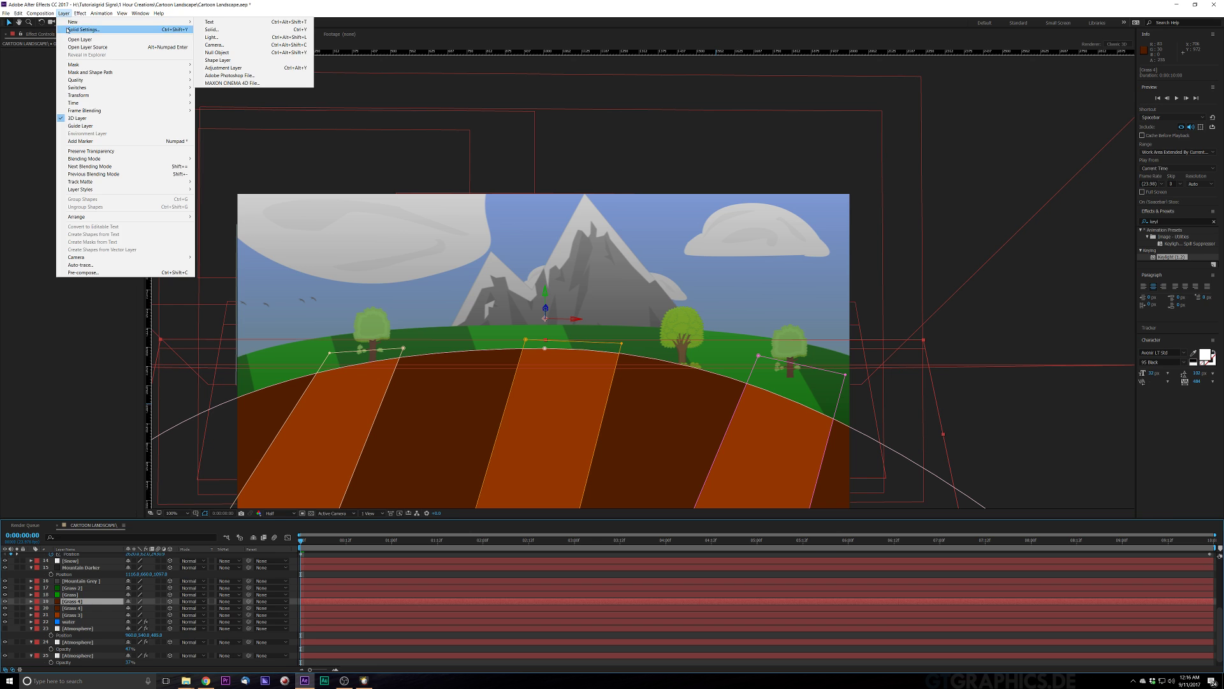
click(67, 29)
click(614, 382)
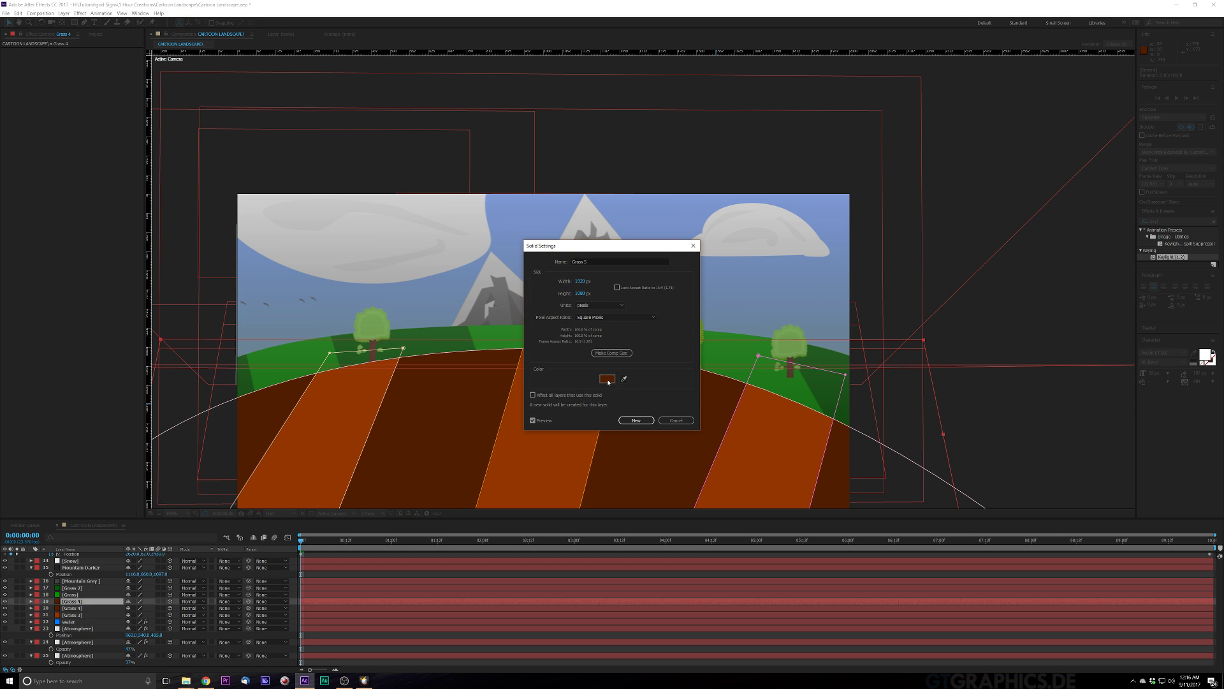
text(D8D8D8)
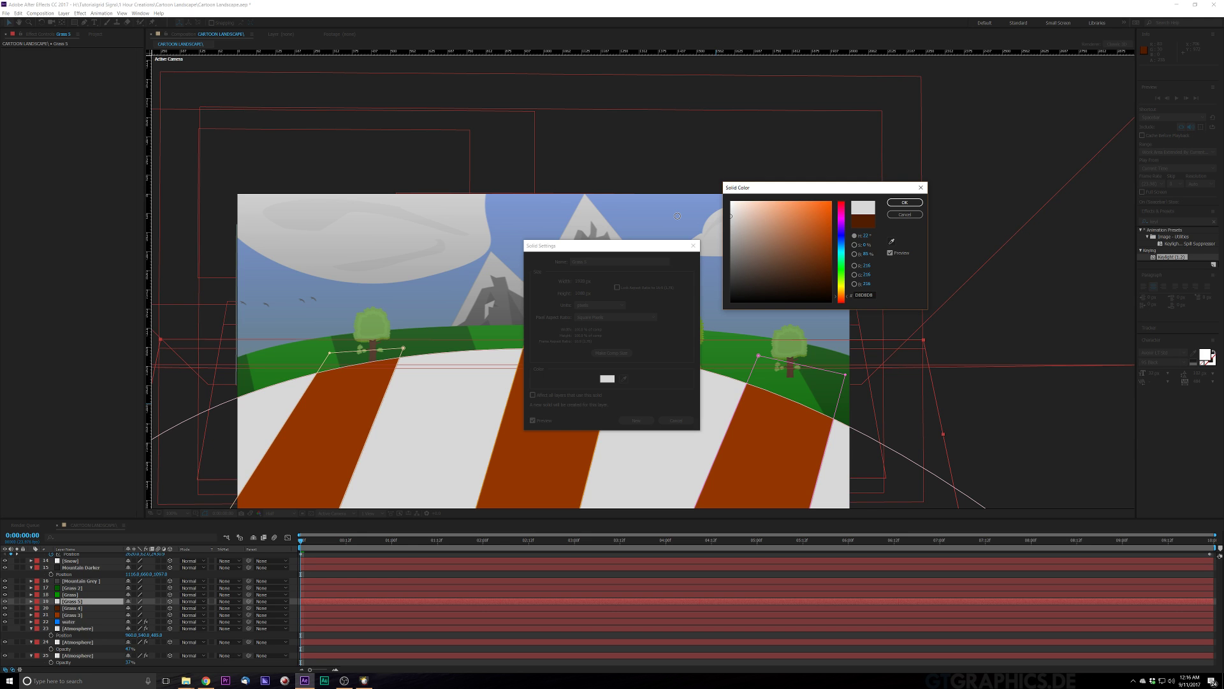
drag(675, 217, 669, 239)
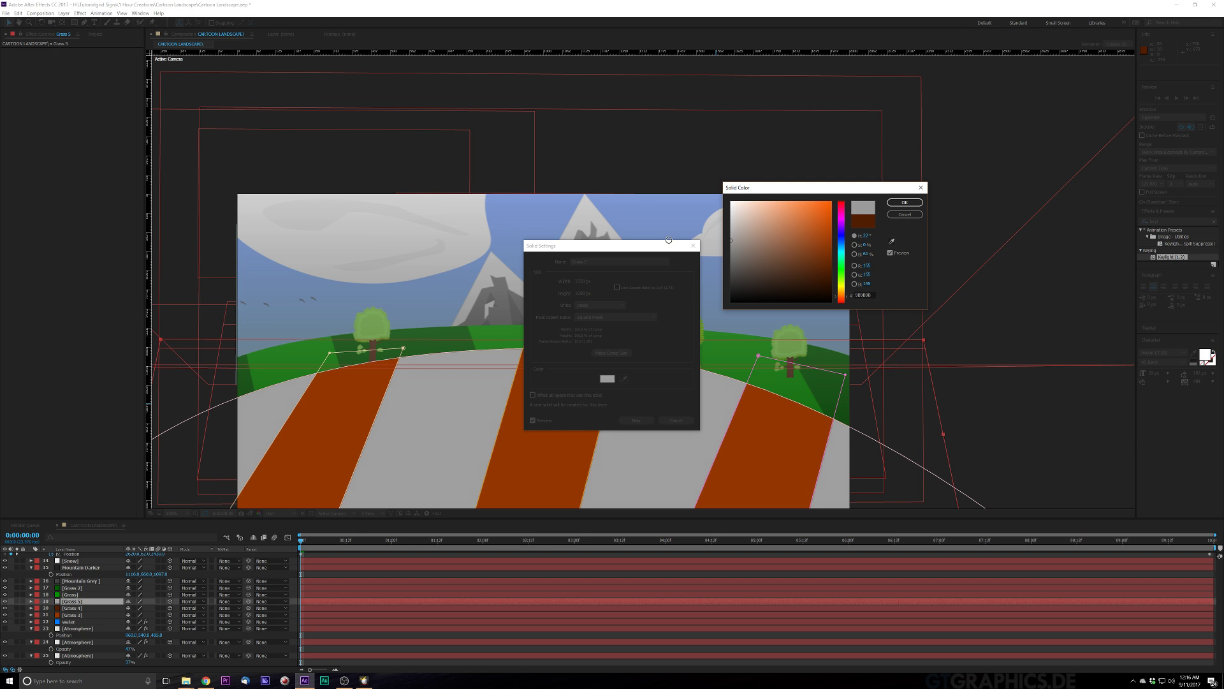
click(904, 202)
click(641, 421)
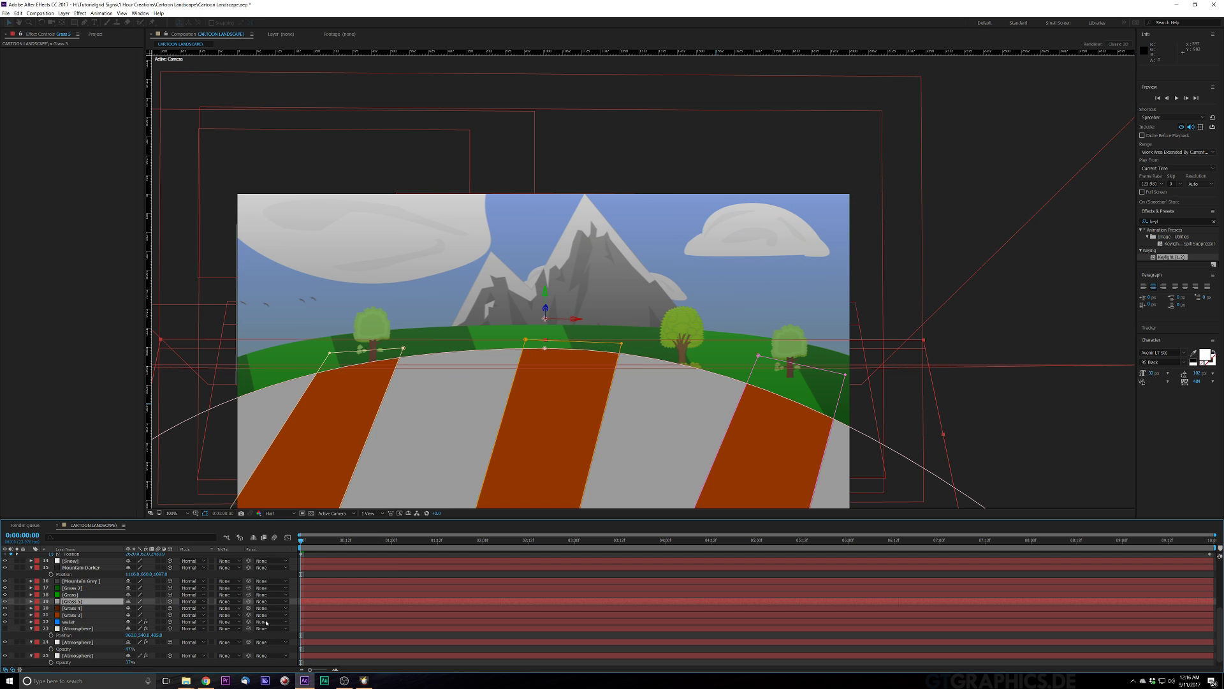
Step: Delete the three subtracting stripe masks from the grey layer, keeping only the hill outline Mask 1
key(m)
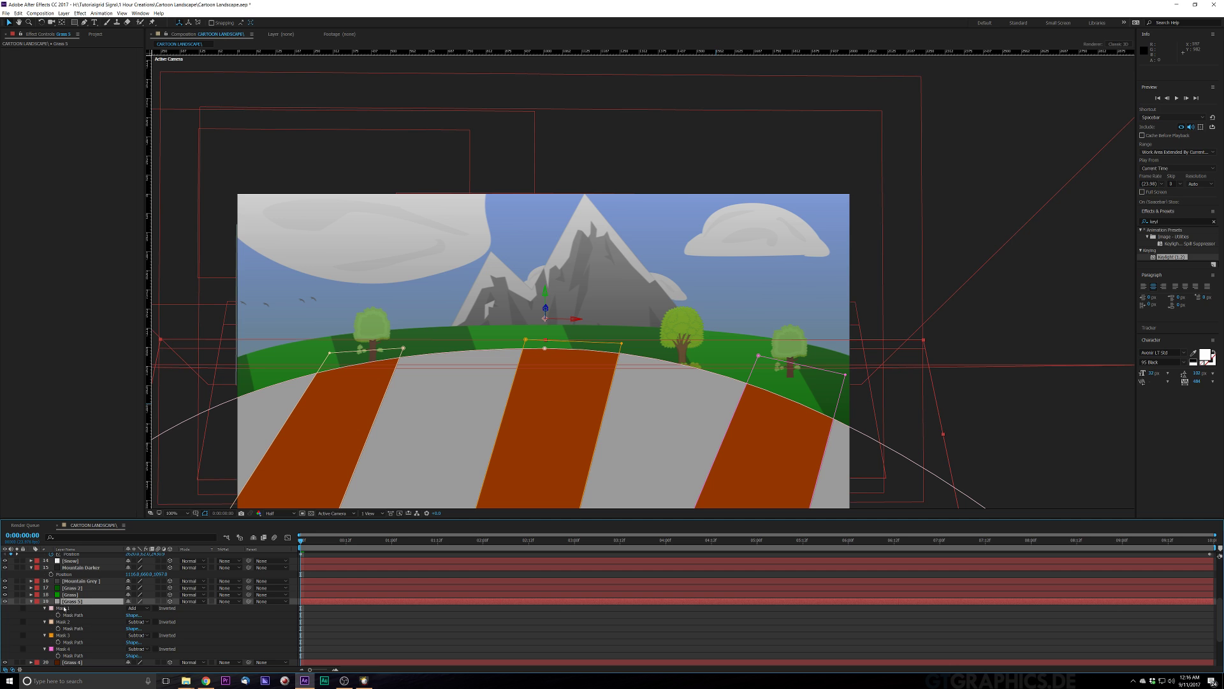
click(63, 609)
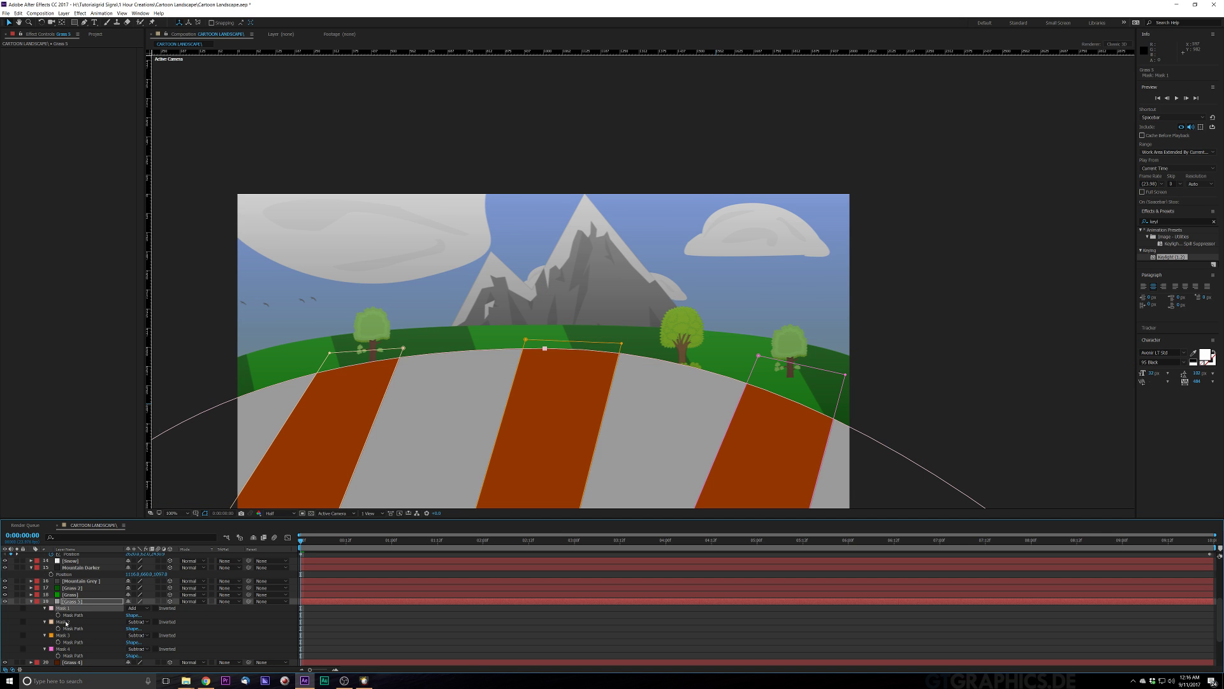
click(67, 622)
key(Delete)
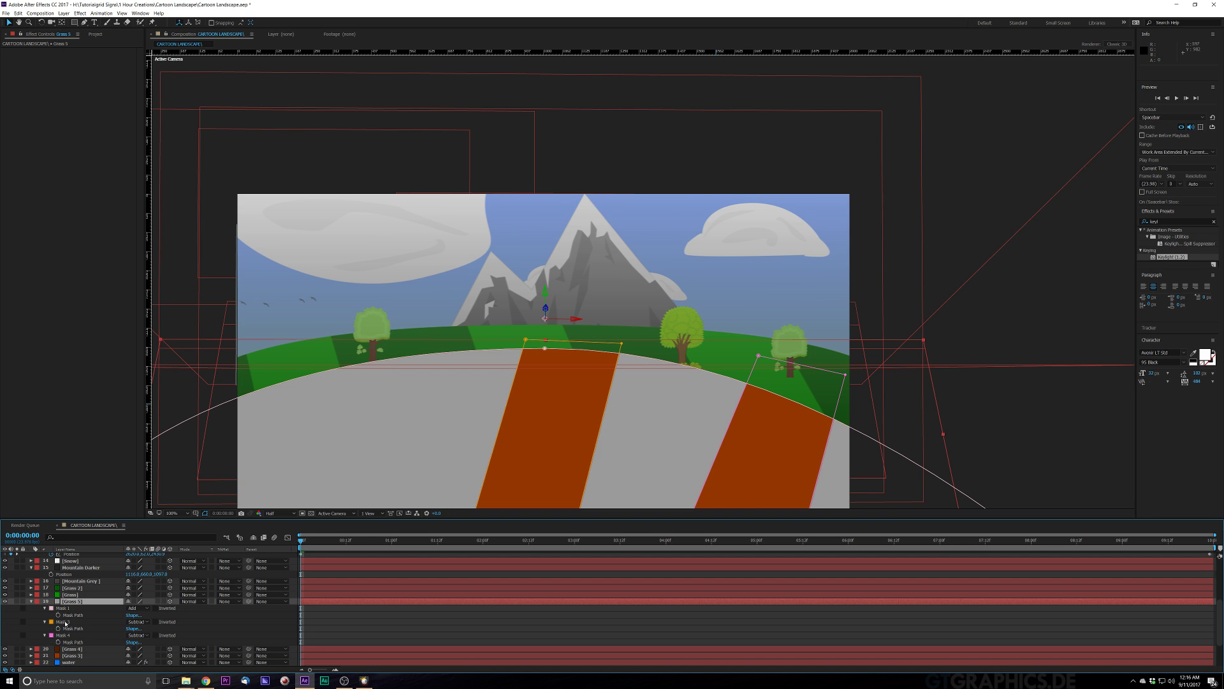
click(65, 623)
key(Delete)
click(64, 621)
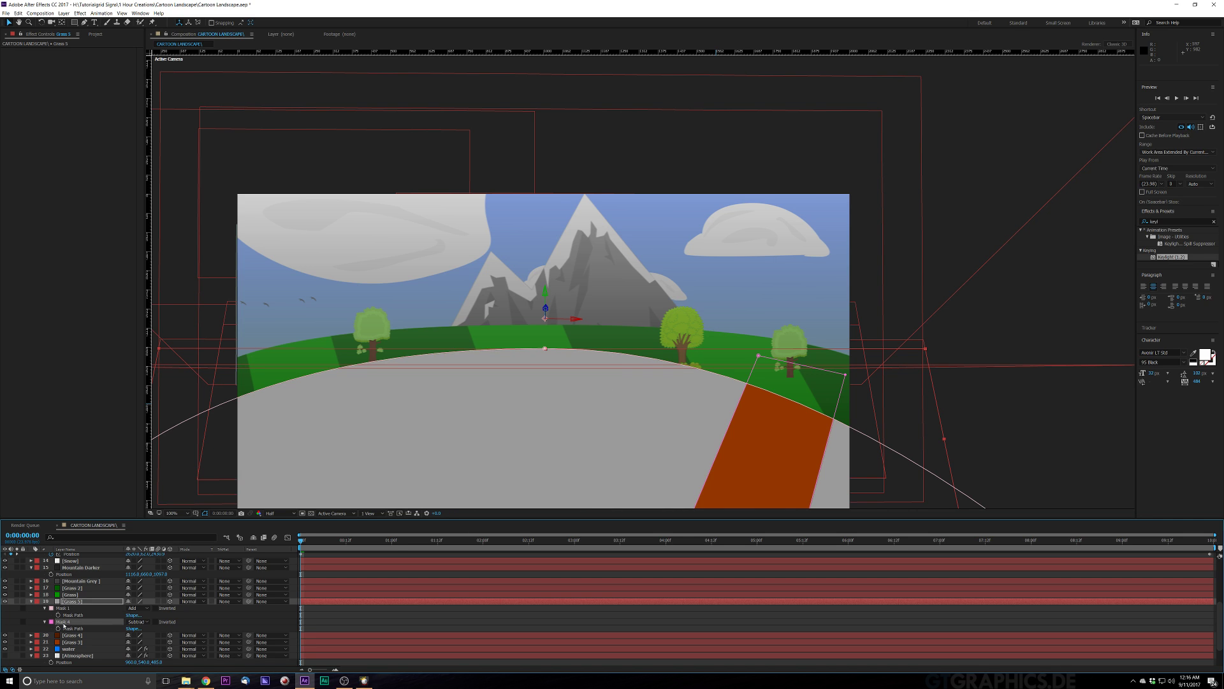
key(Delete)
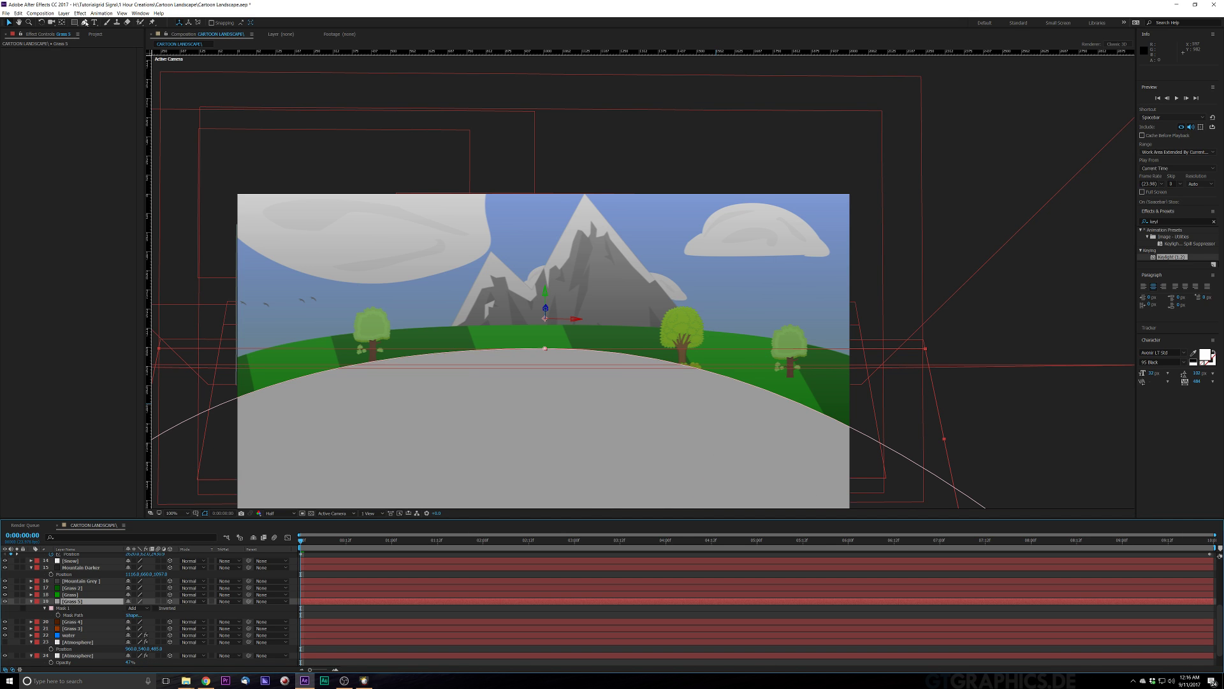
Step: Draw a second mask path on the grey layer with the Pen tool, shaping a curved road from below the frame over the hilltop and back
click(85, 22)
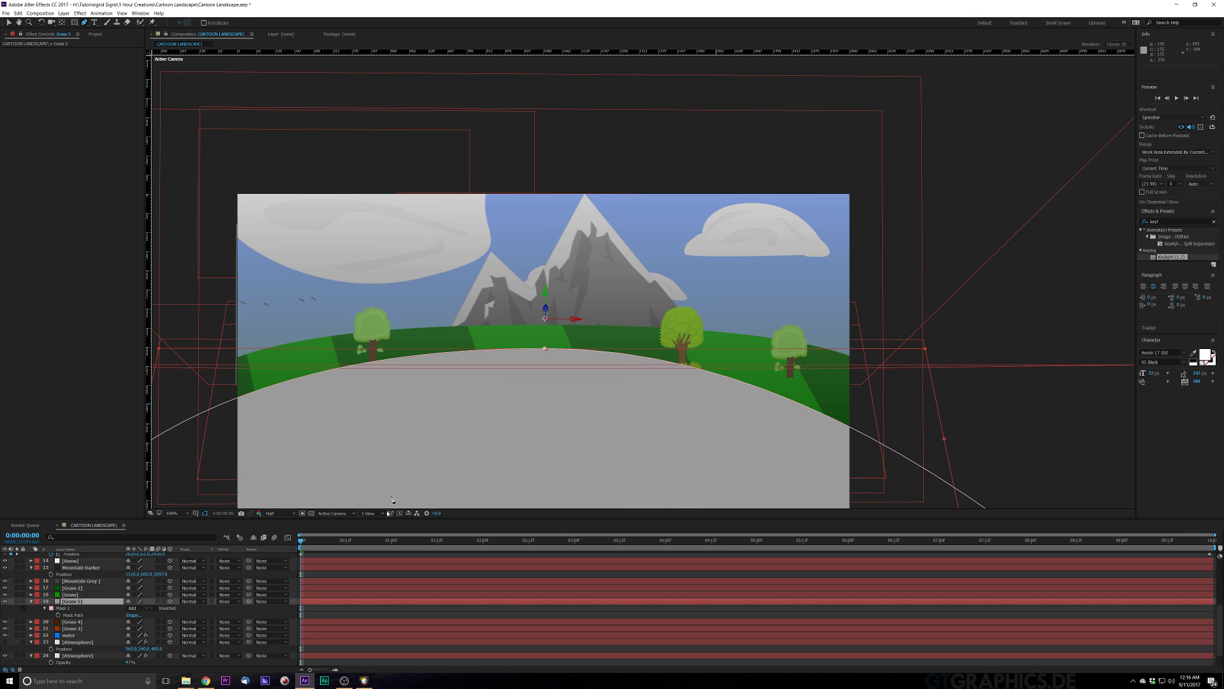
scroll(392, 499, down, 2)
click(487, 442)
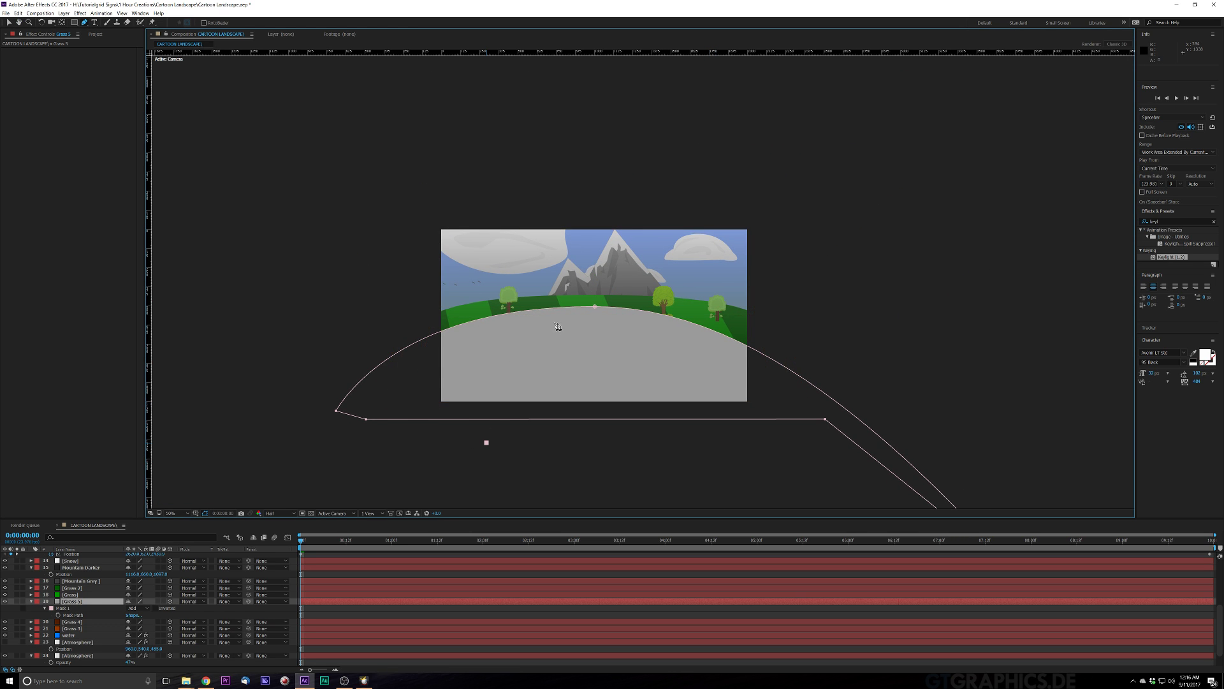
drag(565, 300, 602, 294)
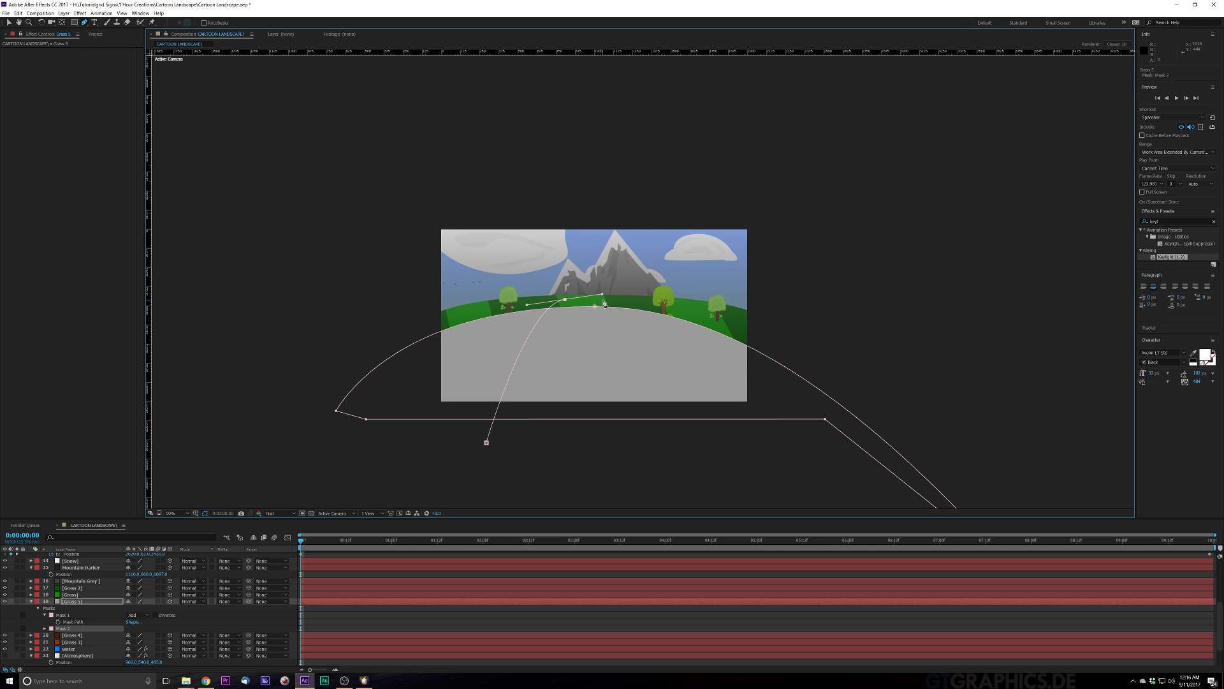
drag(565, 442, 578, 489)
Step: Try the Intersect mode on the grey layer's Mask 1 and switch it back to Add
click(147, 616)
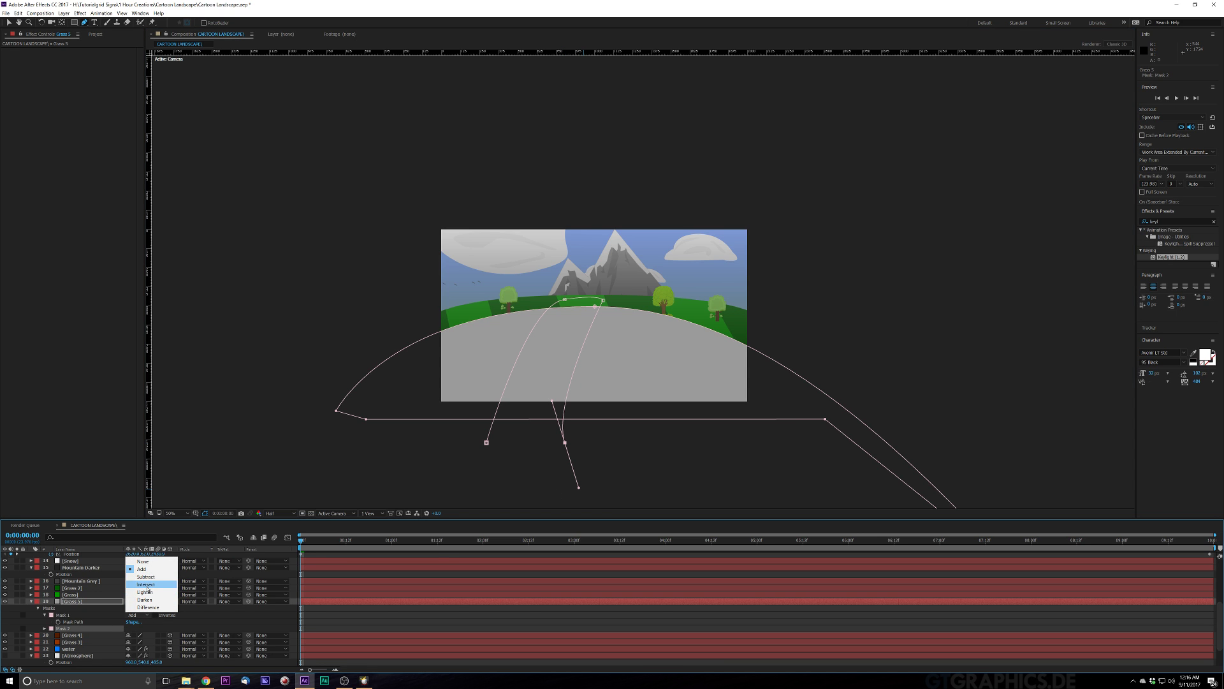
click(148, 585)
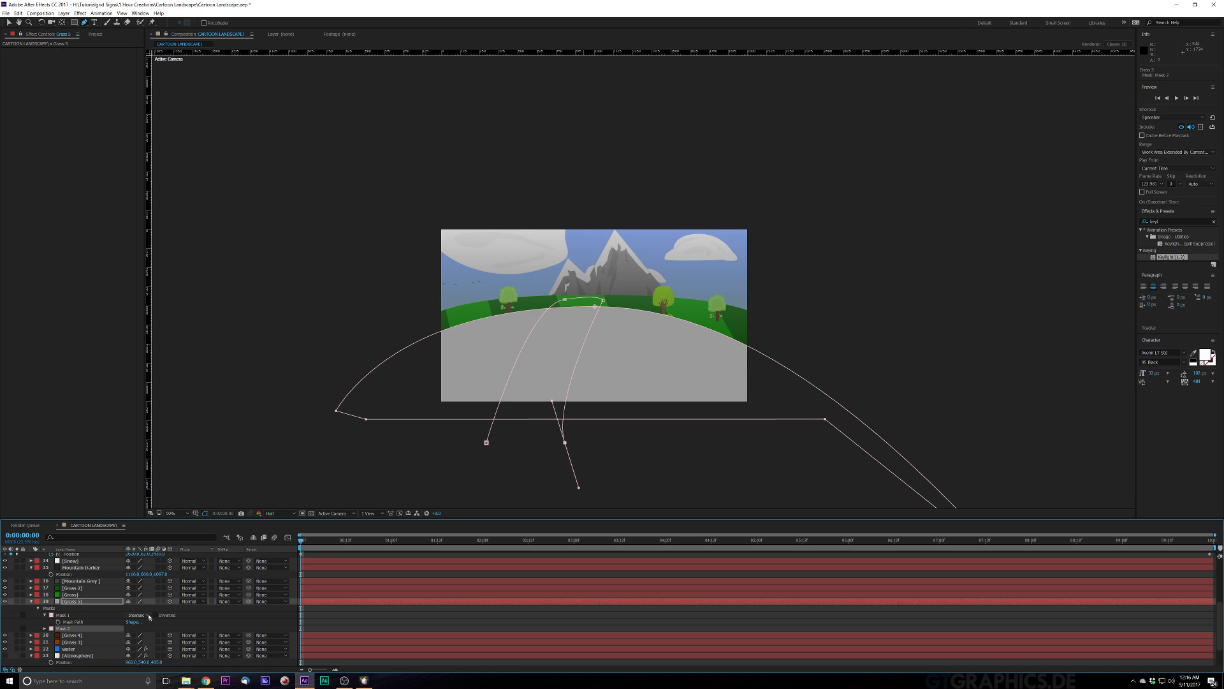
click(144, 614)
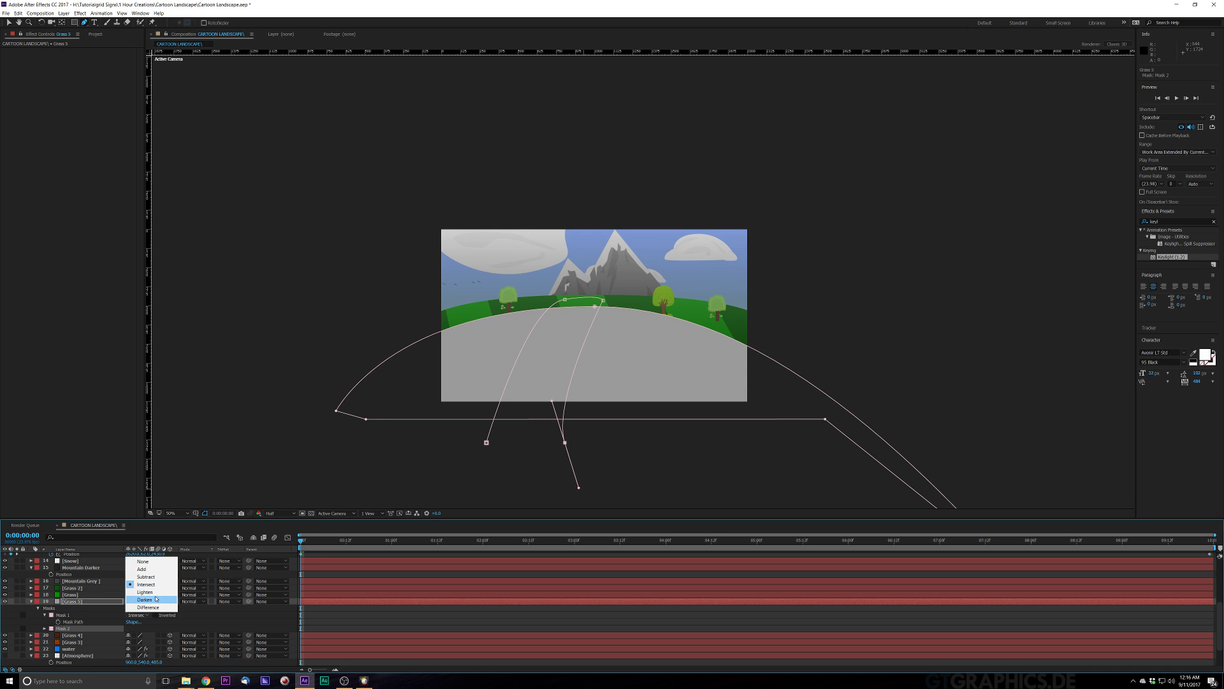
click(193, 619)
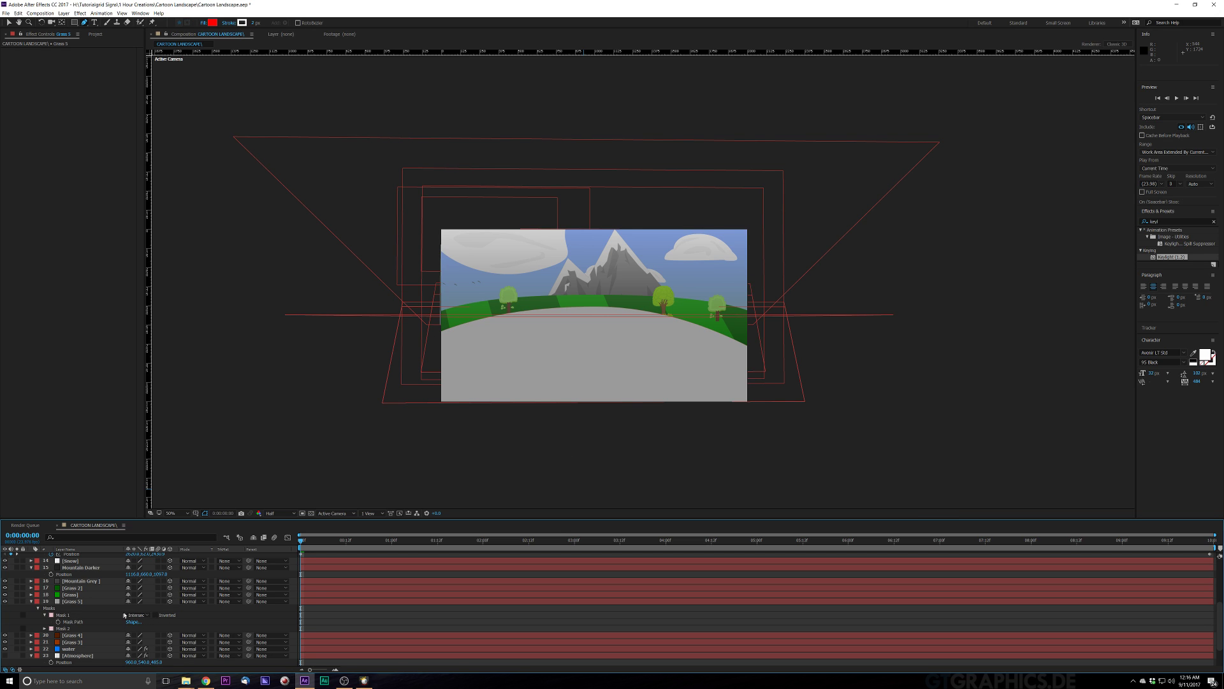
click(138, 616)
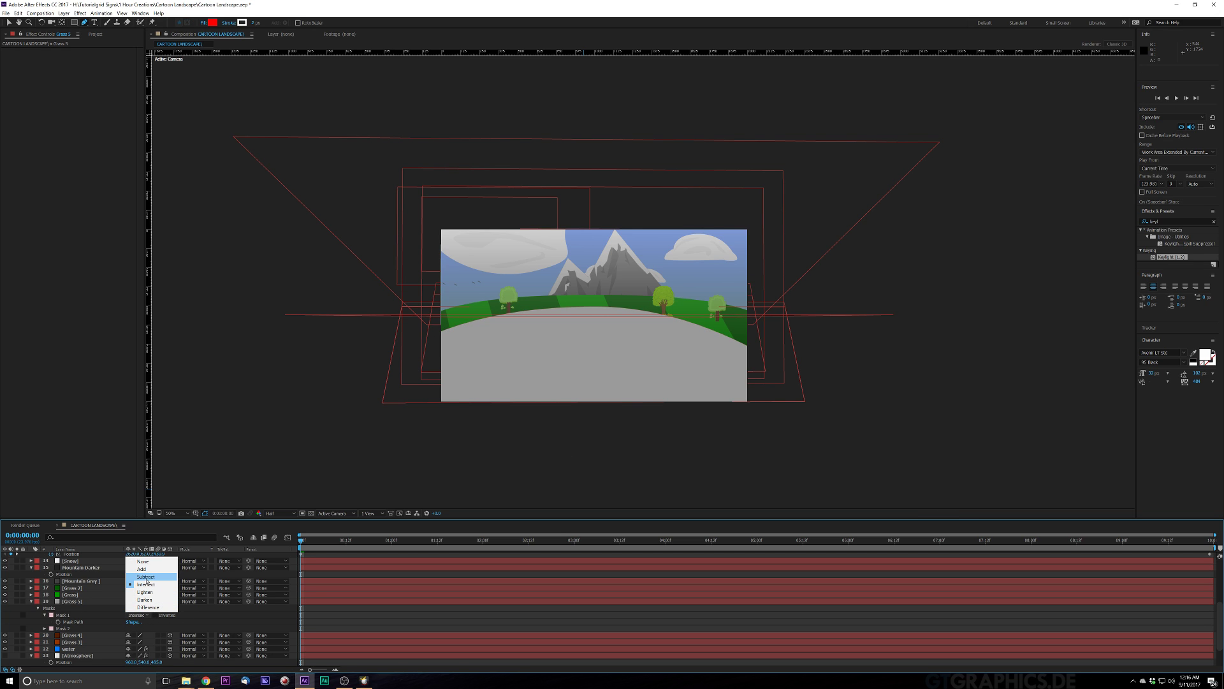
click(143, 569)
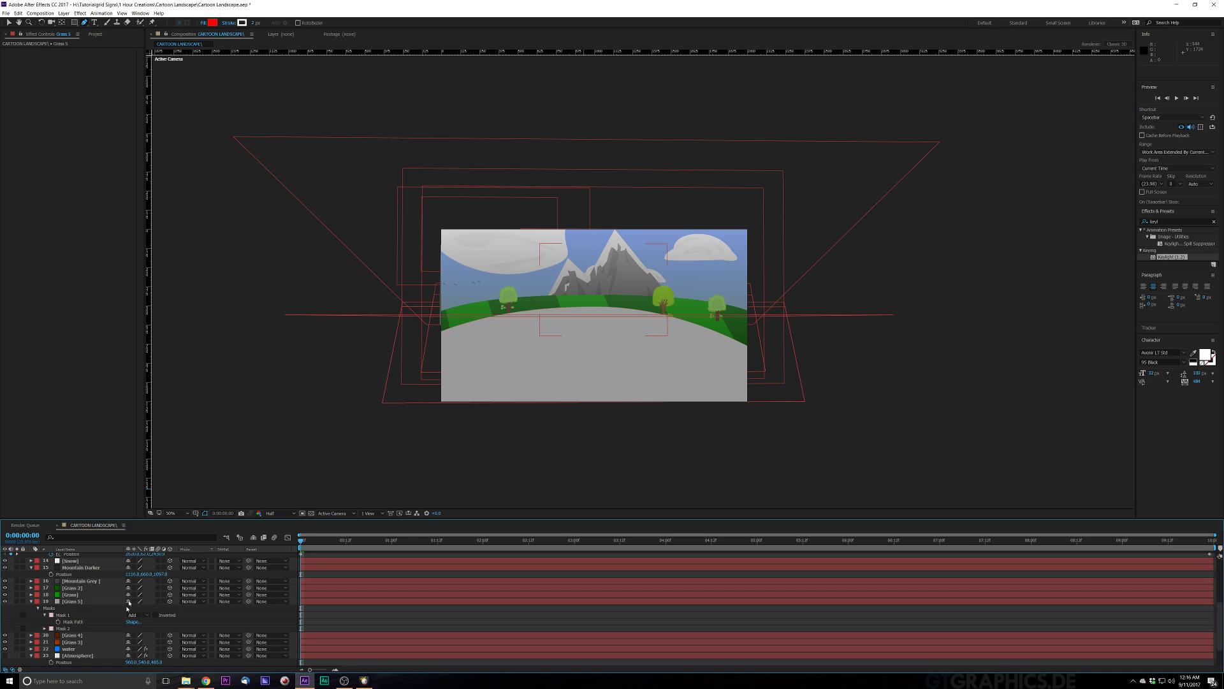
Step: Show the grey layer's mask paths and change the road mask's outline colour to dark crimson
click(44, 629)
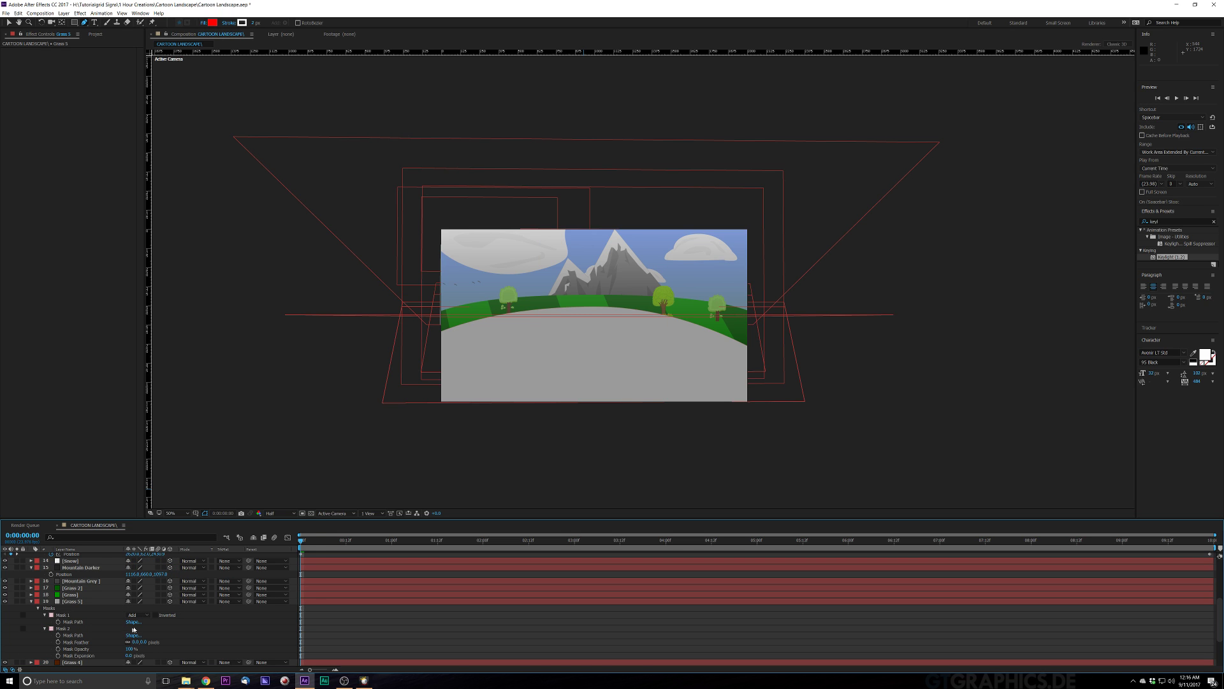
scroll(142, 630, down, 1)
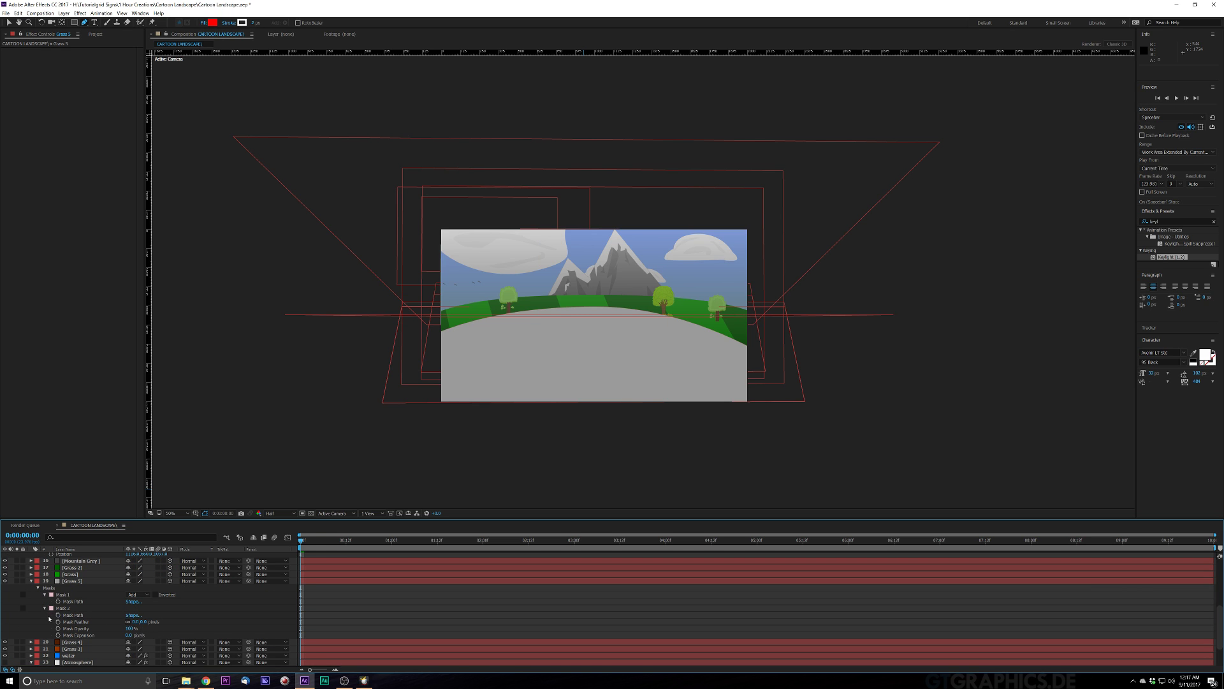
click(73, 581)
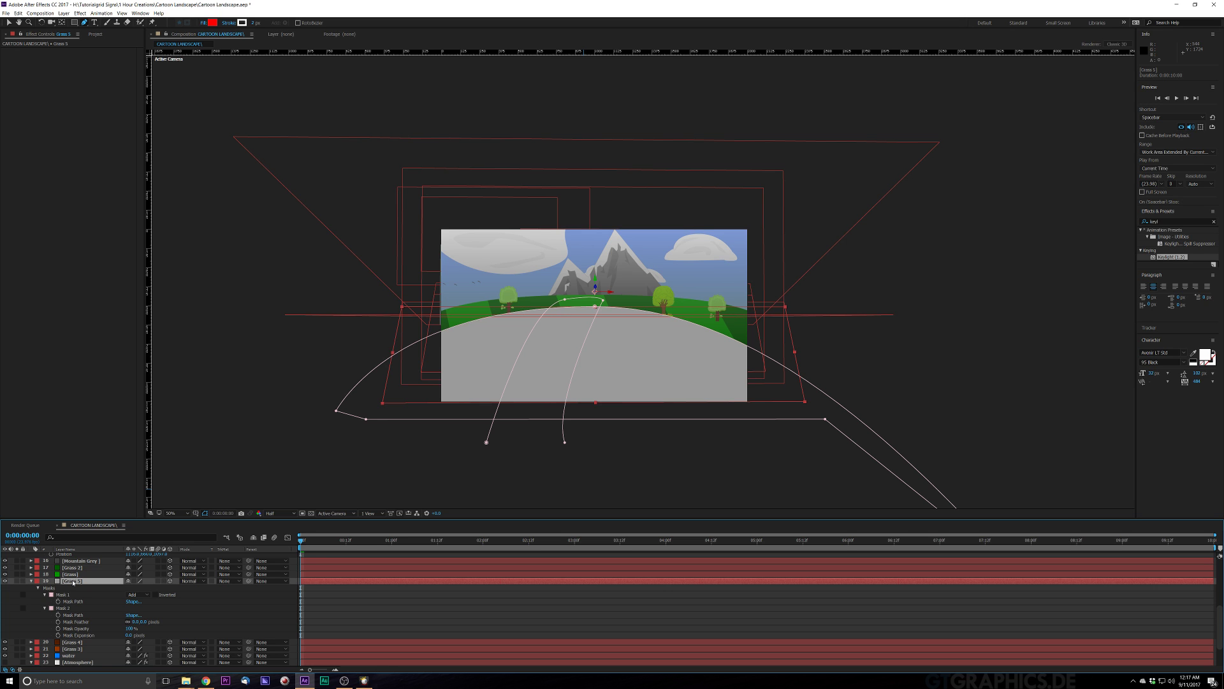
key(m)
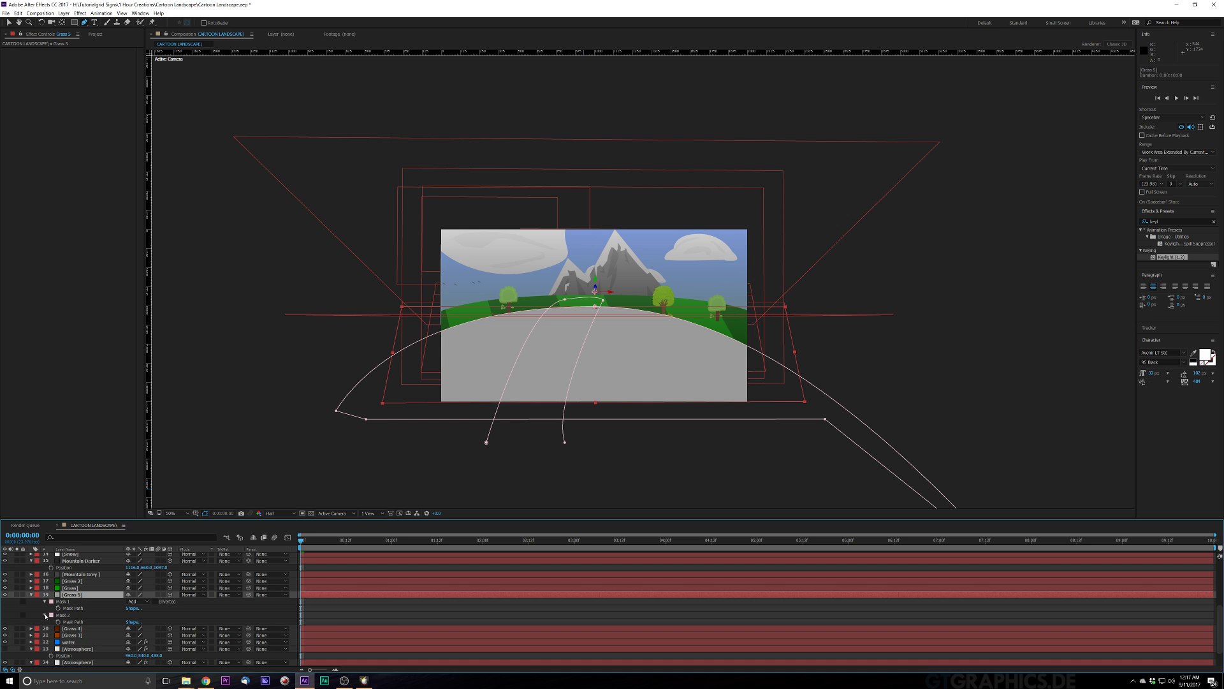
click(161, 616)
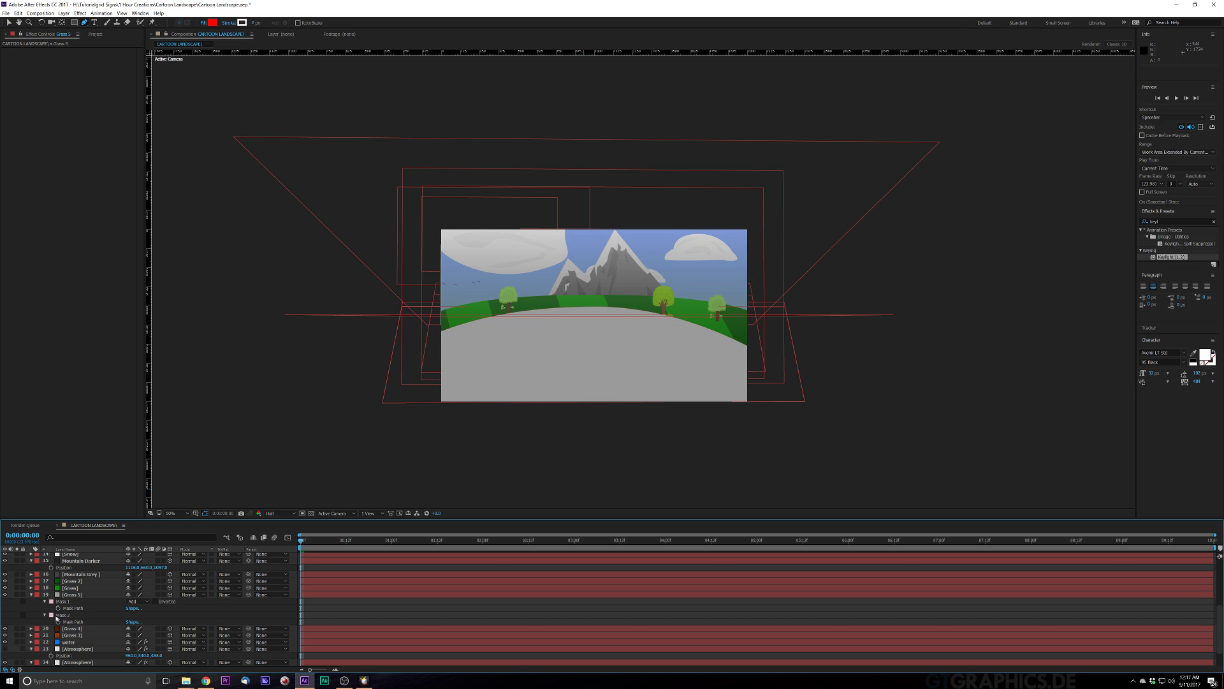
click(51, 615)
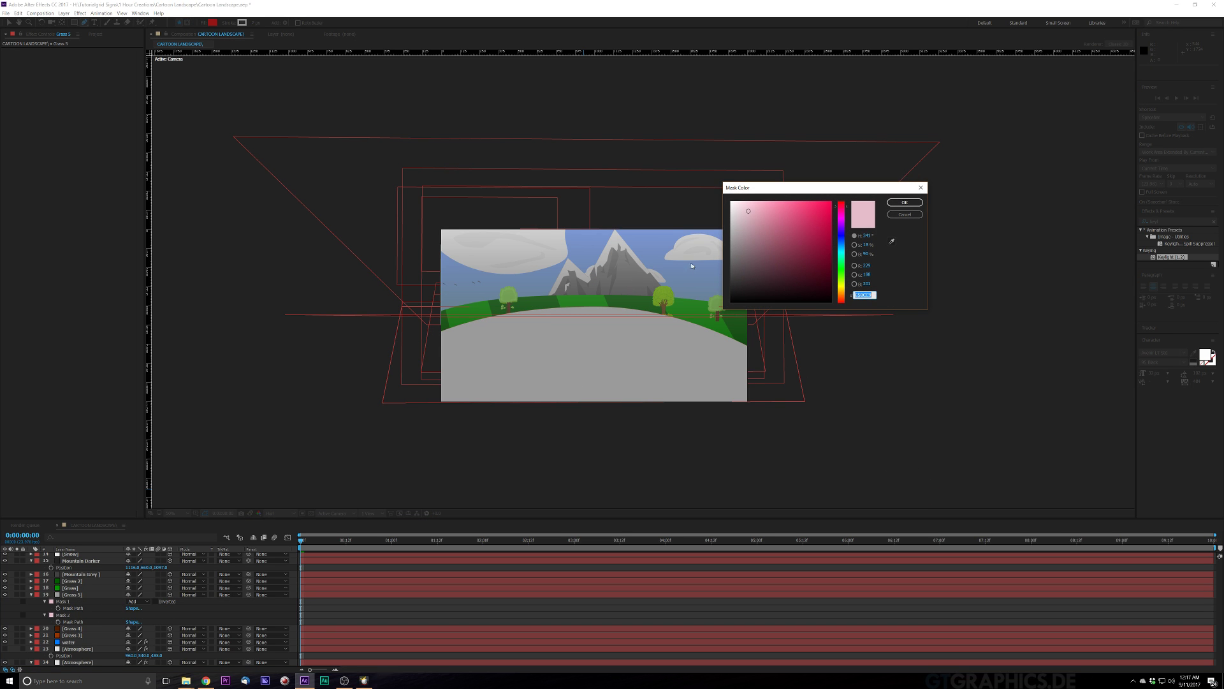
click(818, 256)
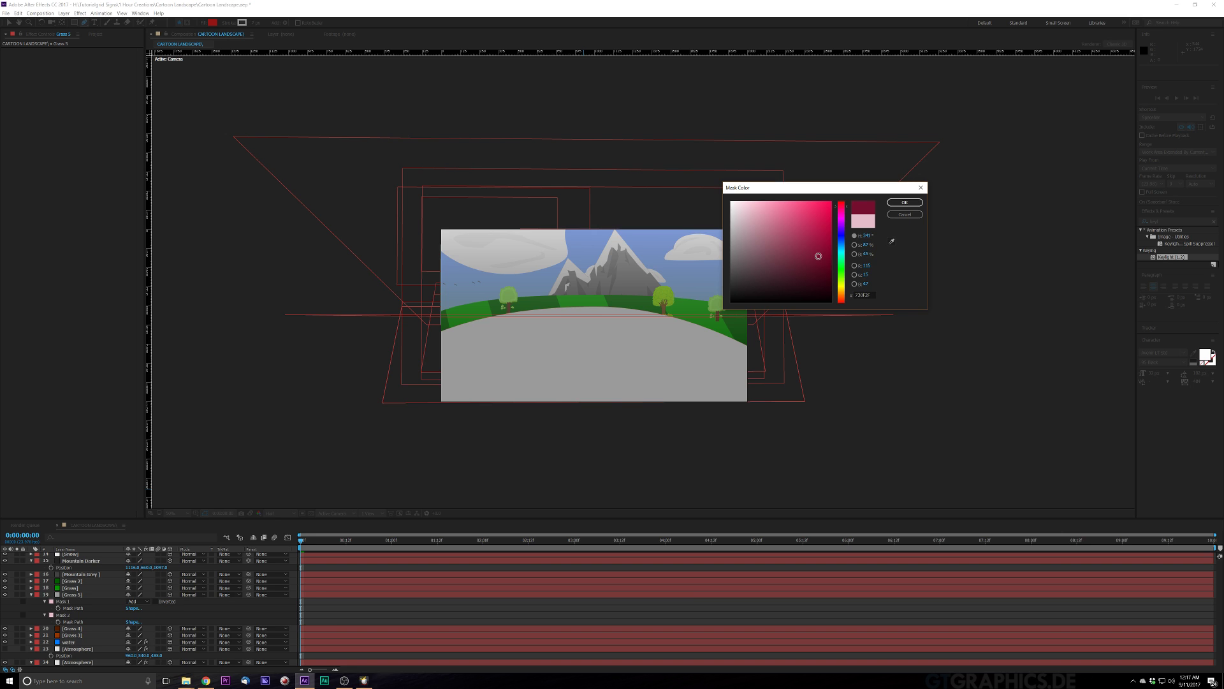
click(905, 202)
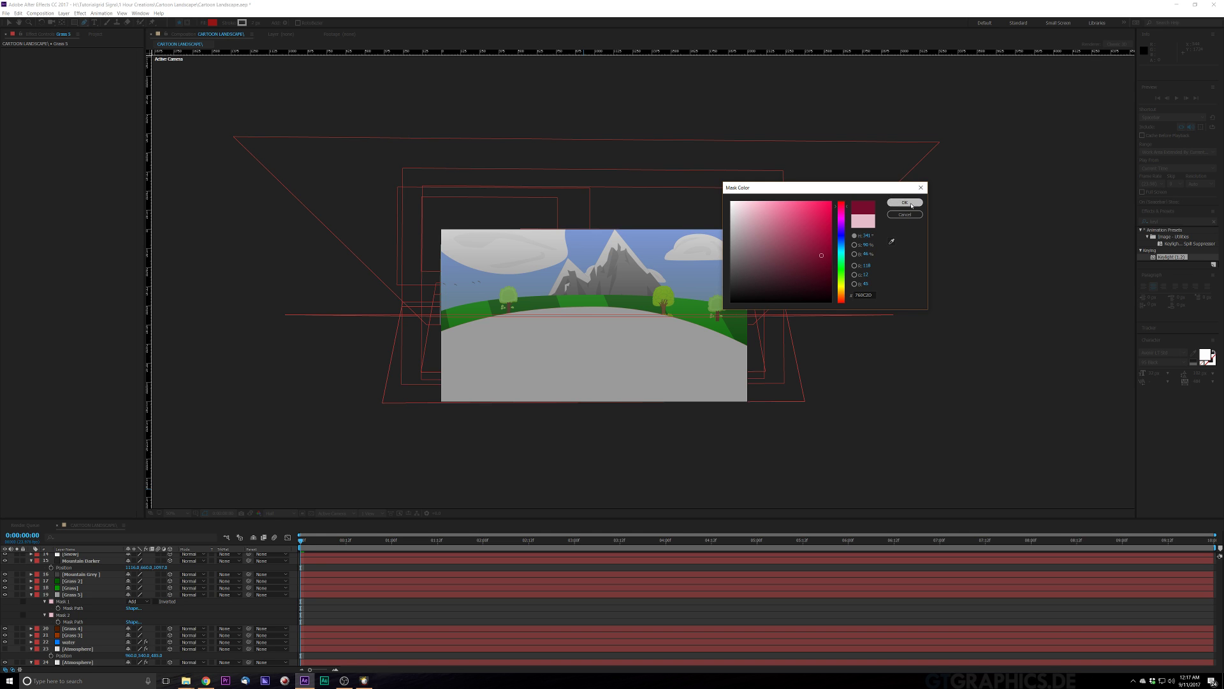
Step: Close the road mask path below the frame on the grey layer and set Mask 2's mode to Intersect
click(95, 619)
click(73, 608)
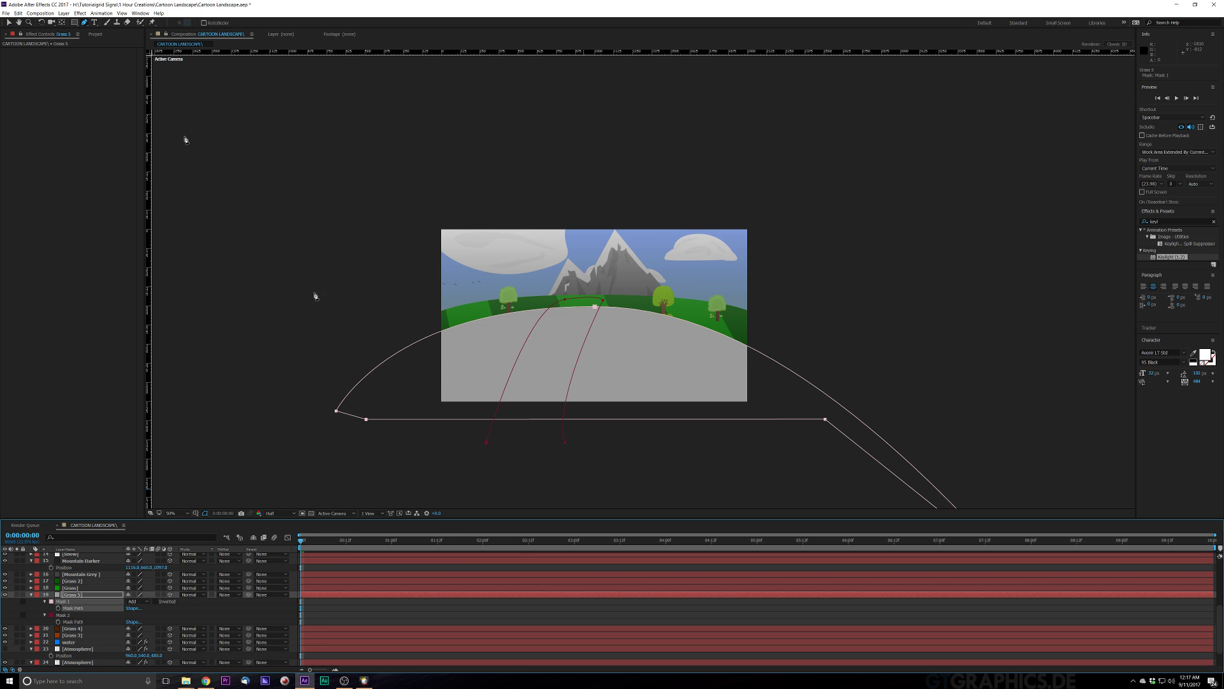
click(487, 443)
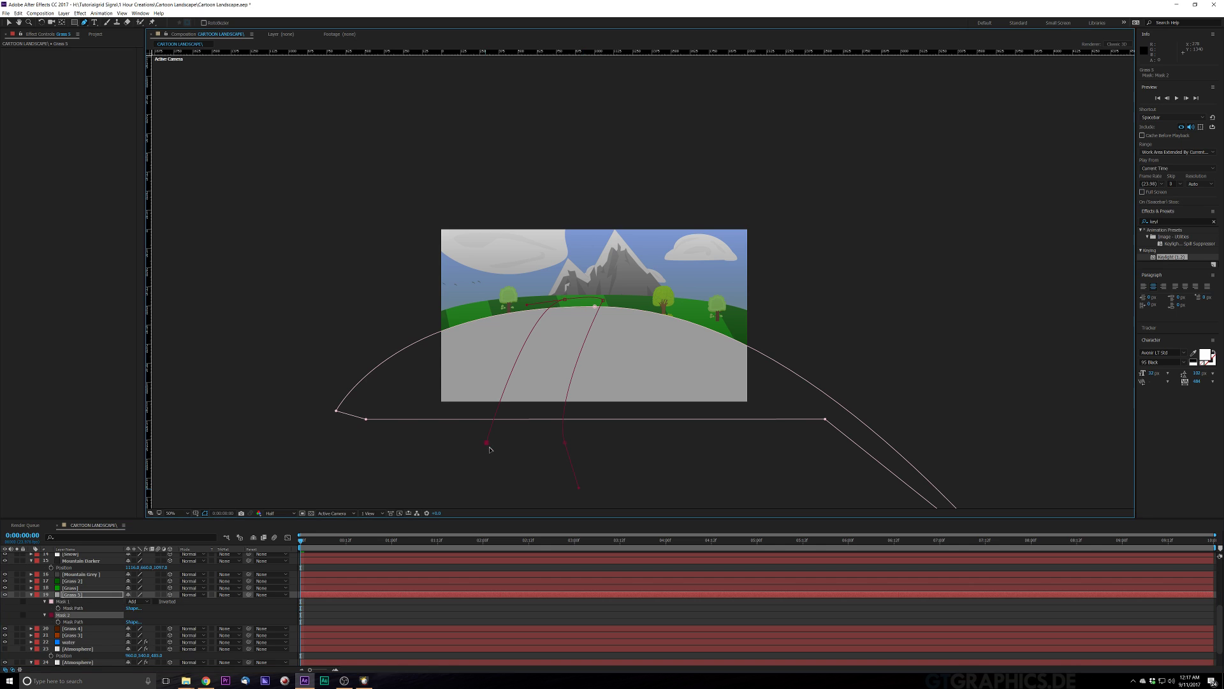
click(566, 446)
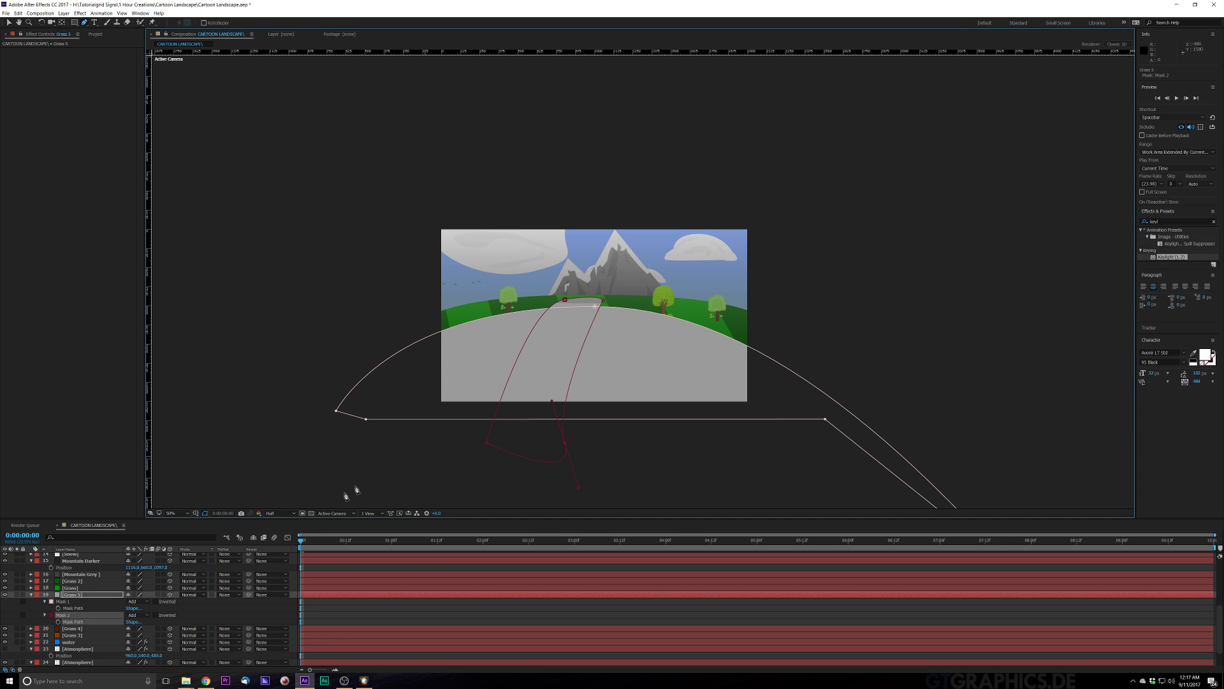
click(140, 616)
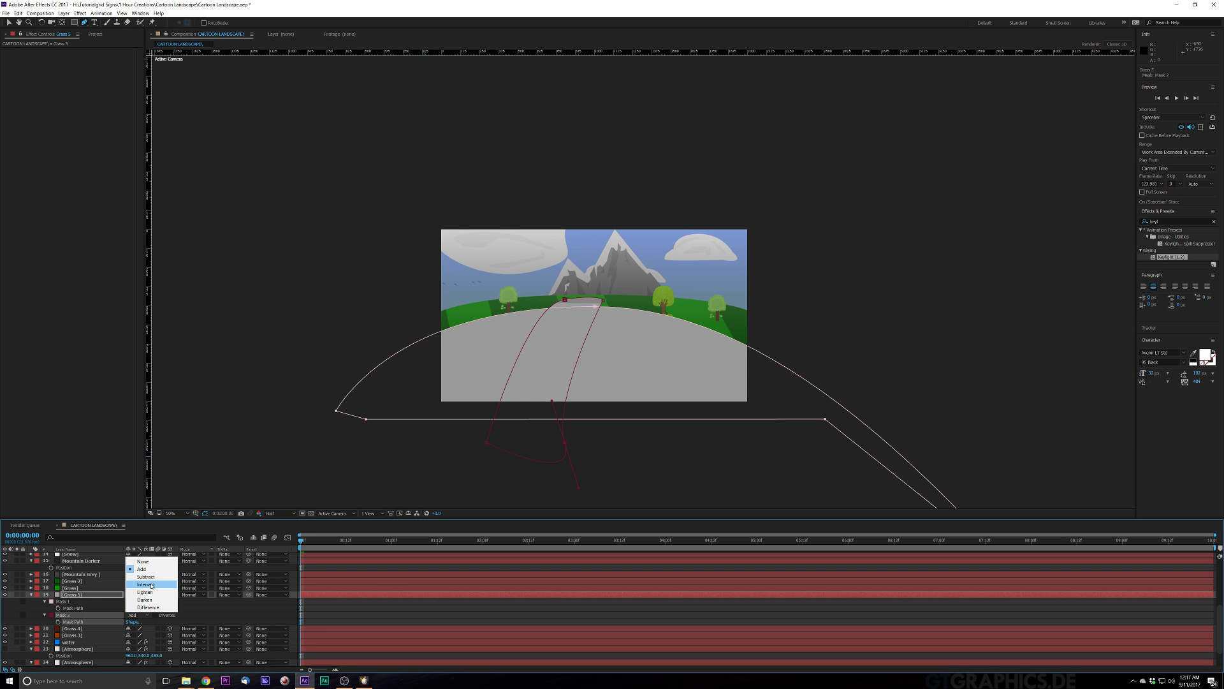
click(146, 585)
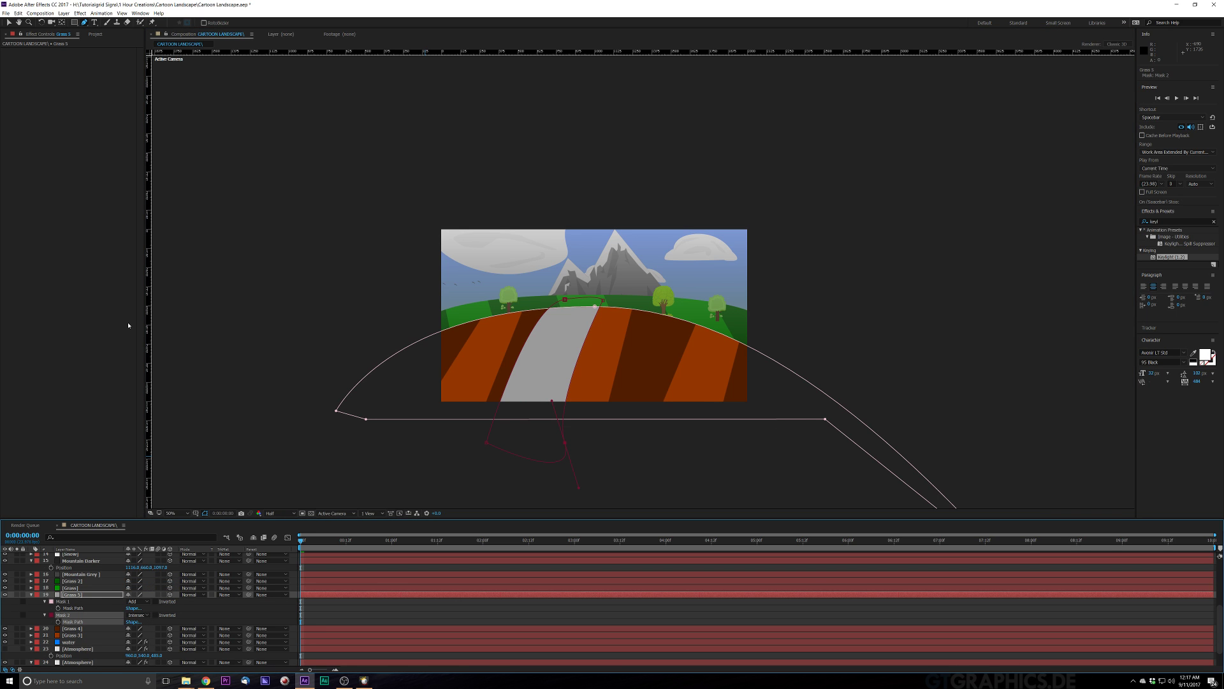
click(9, 23)
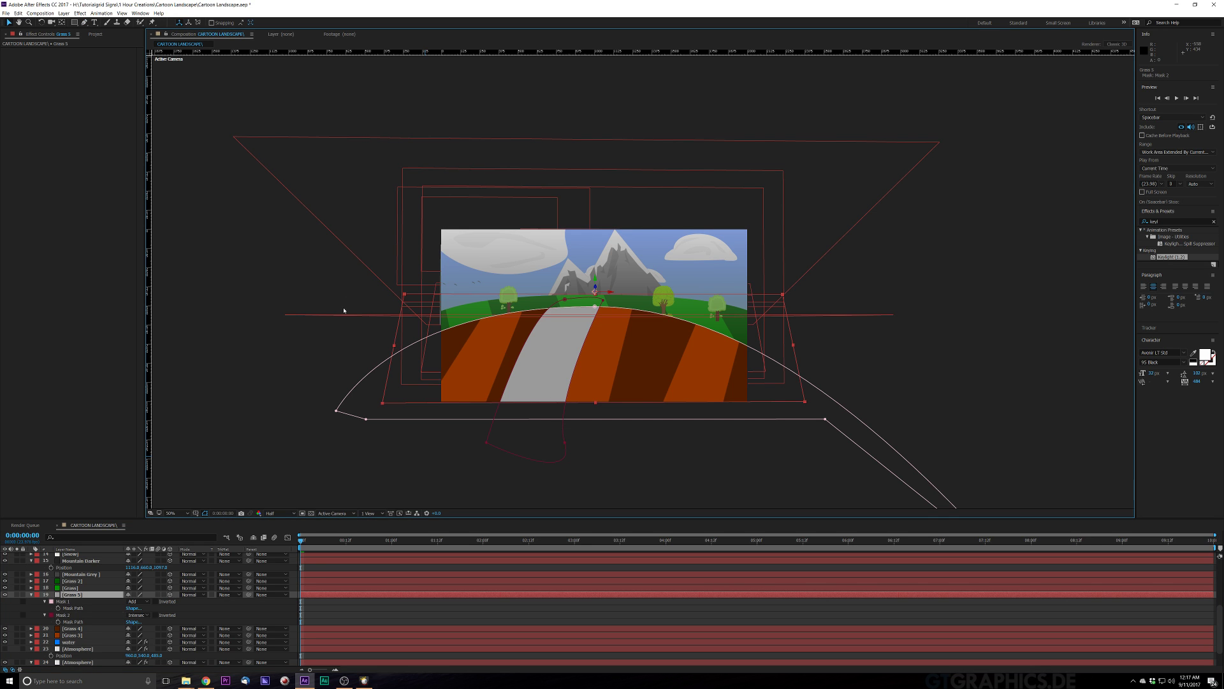
click(296, 280)
Step: Search the effects and presets for "drop sh"
scroll(604, 380, up, 1)
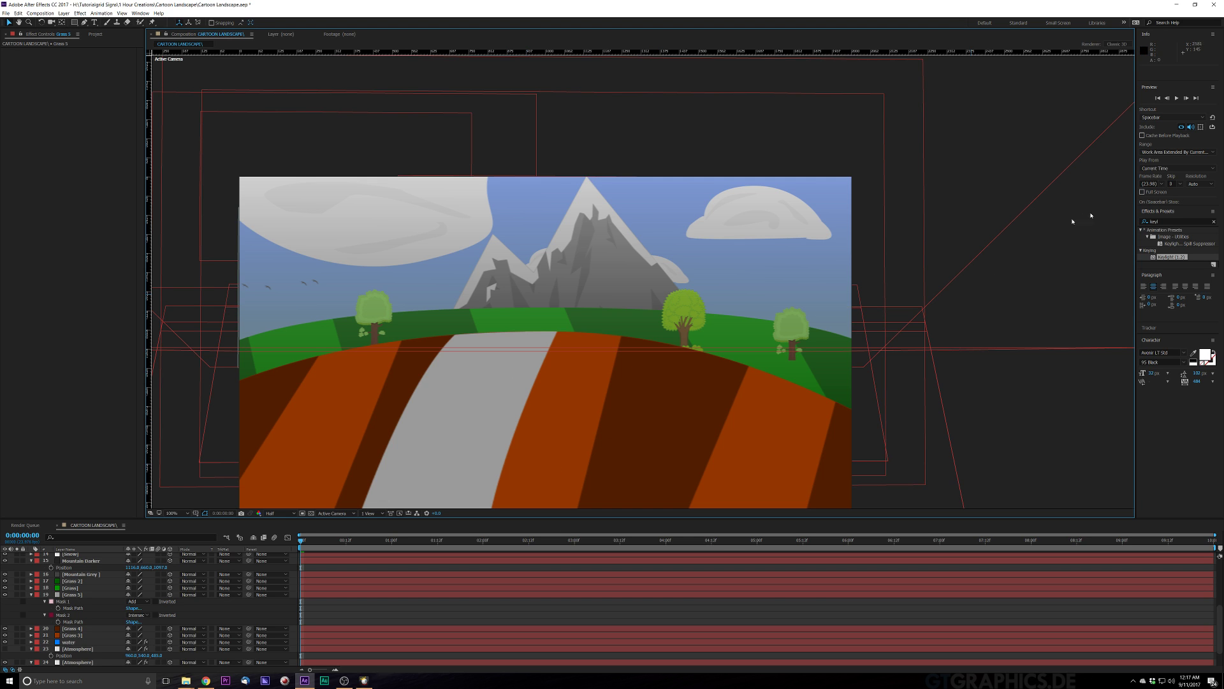
click(1176, 221)
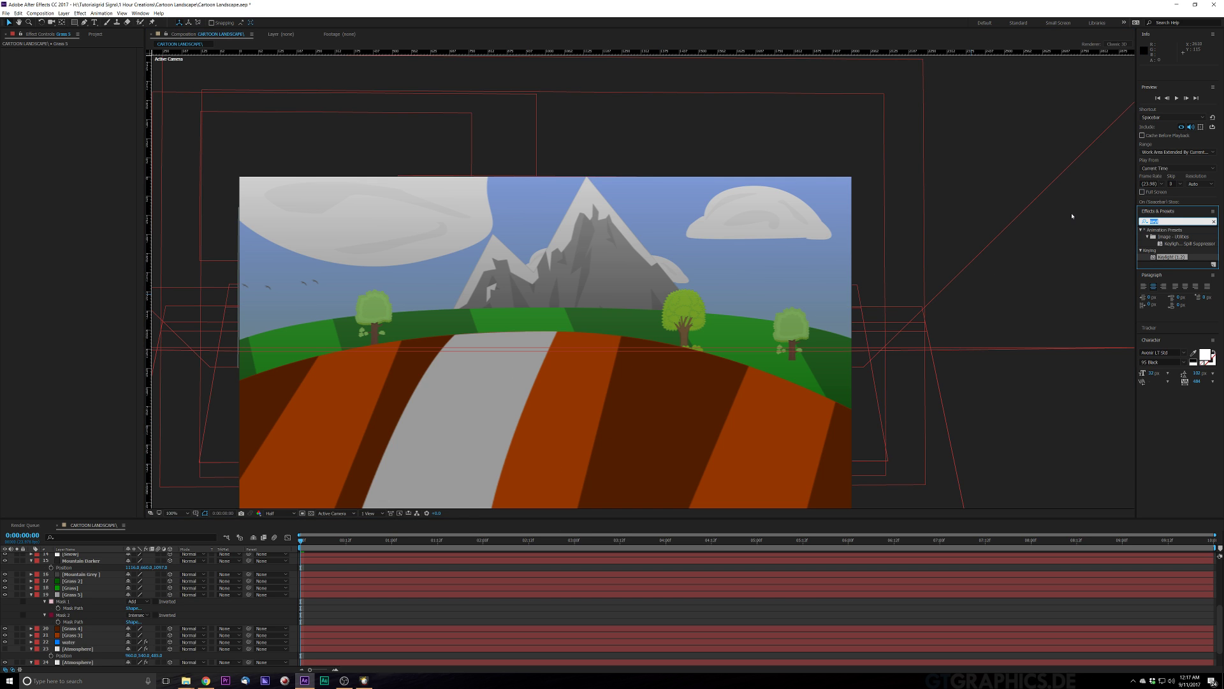
text(drop)
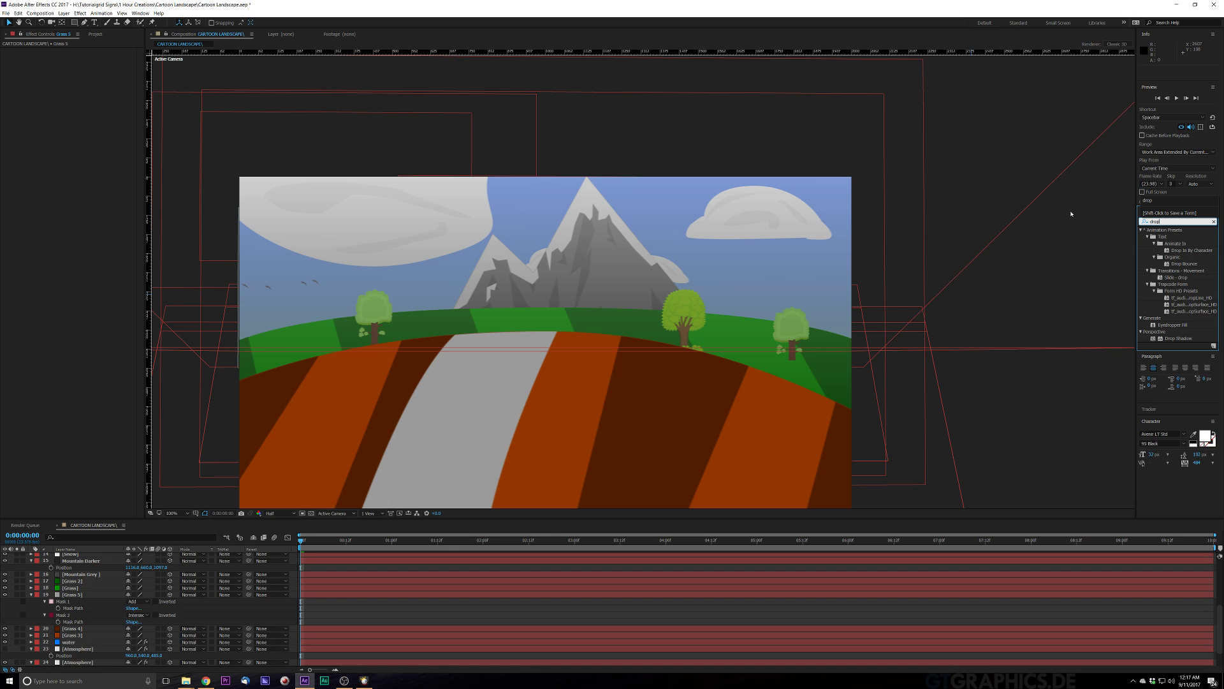
text( sh)
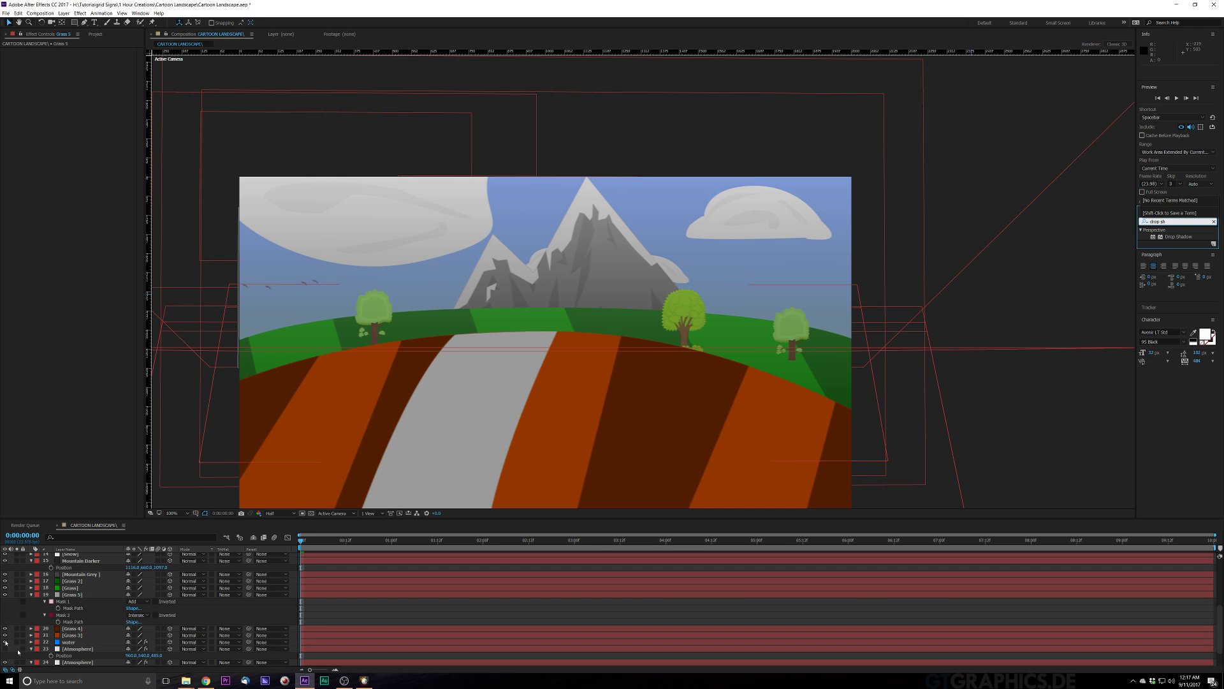
Step: Duplicate the dark green Grass 2 layer and recolour the copy's solid with the grey sampled from the front road
click(72, 581)
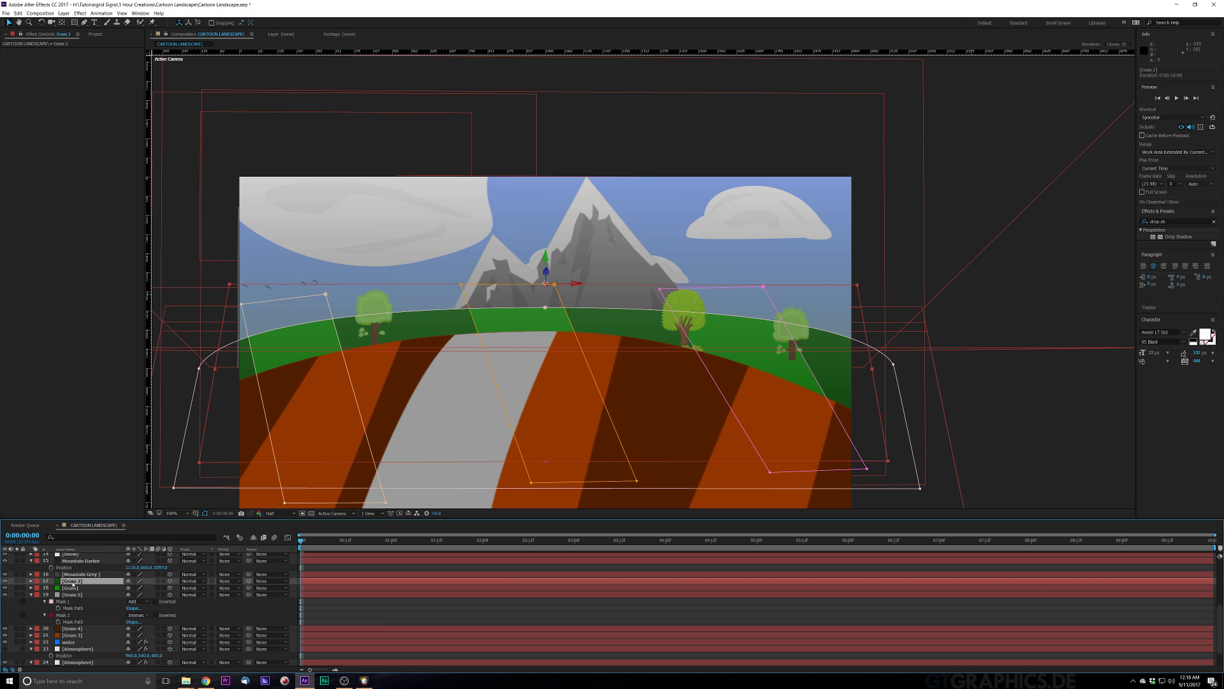
key(ctrl+d)
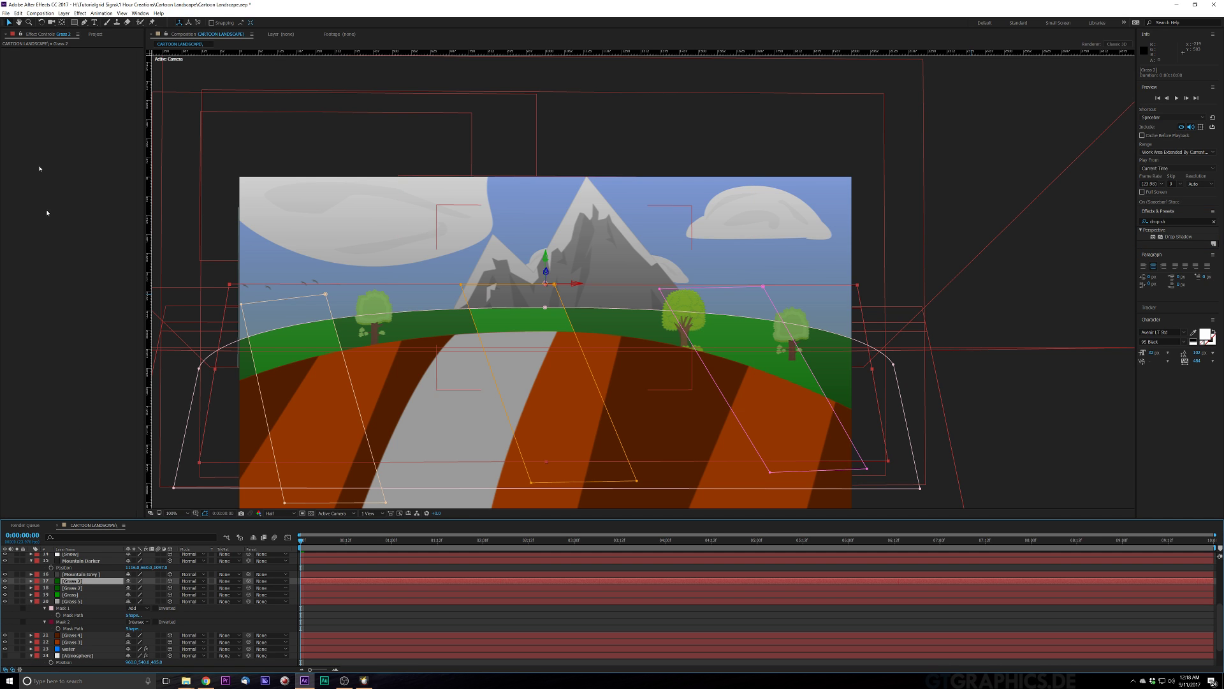
click(63, 14)
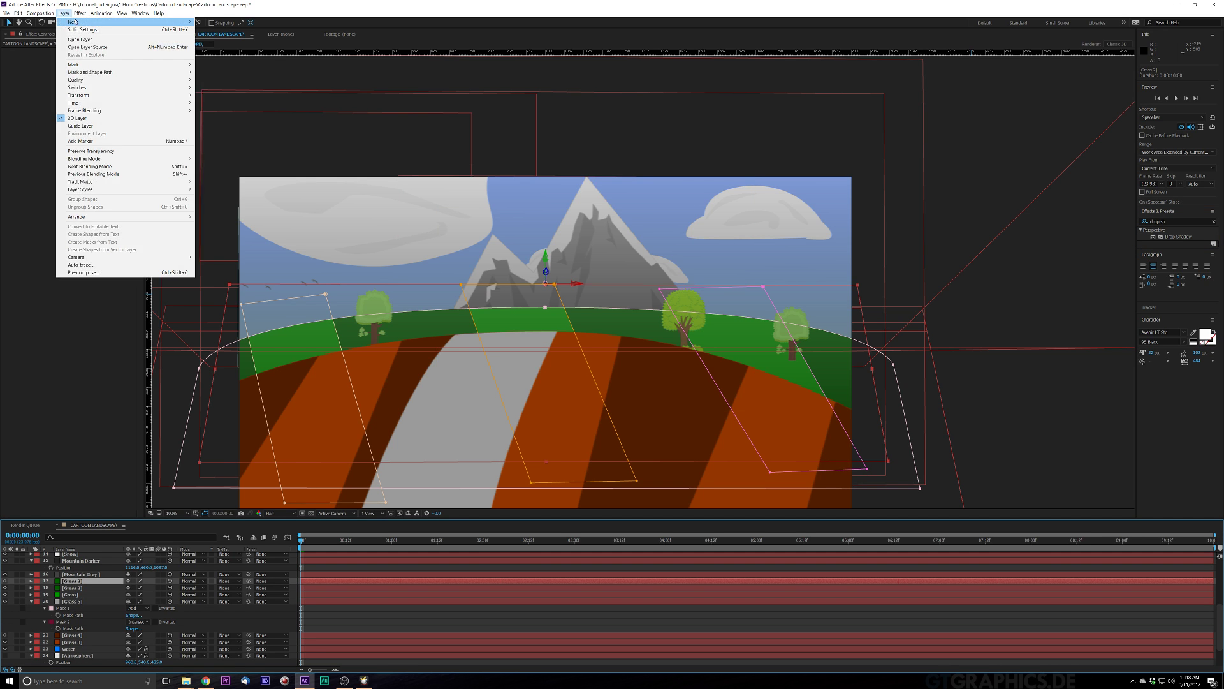
click(77, 24)
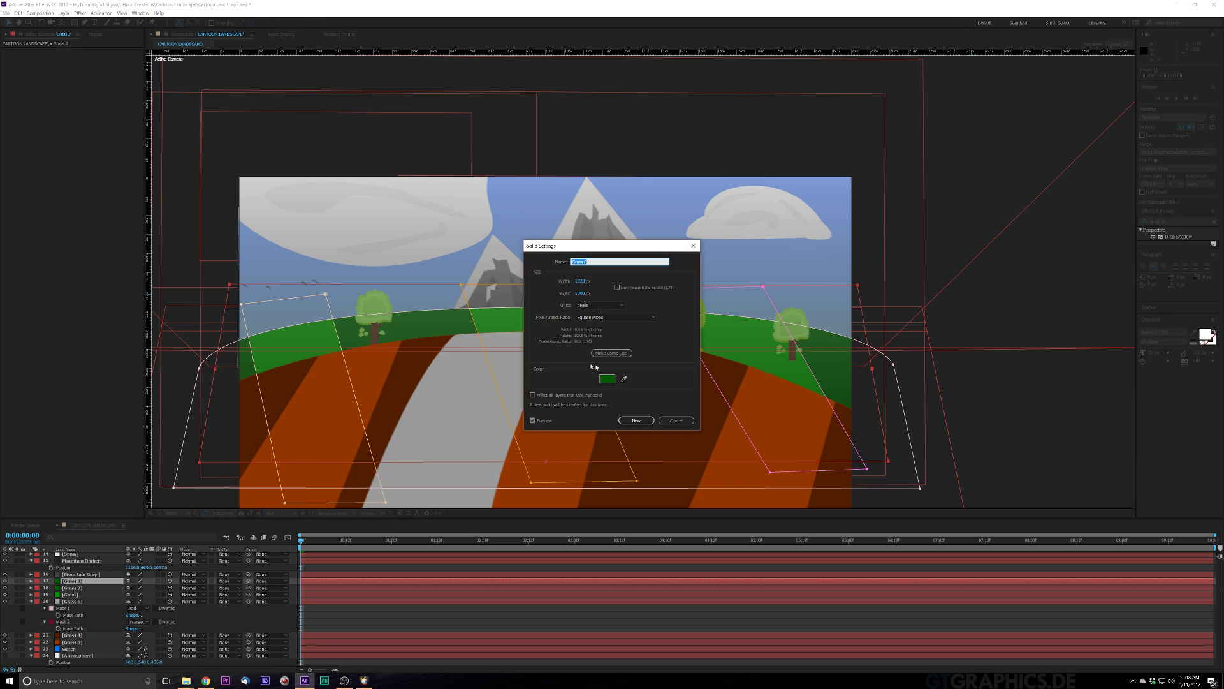
click(607, 378)
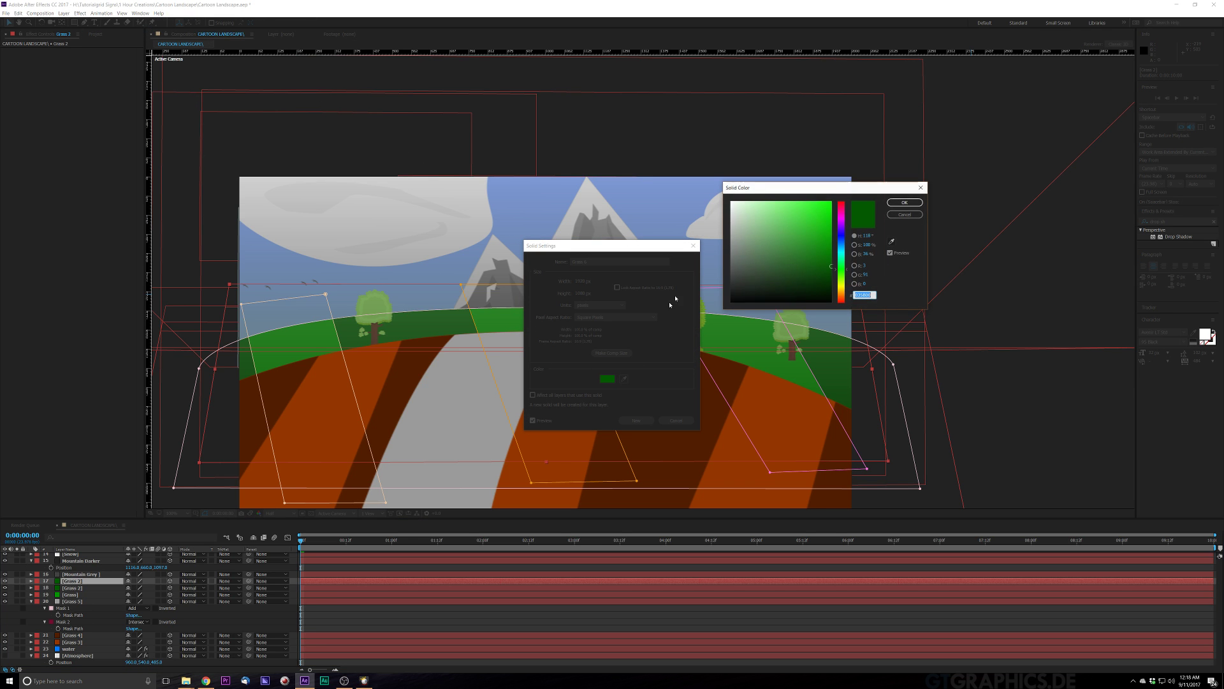
click(892, 242)
click(463, 415)
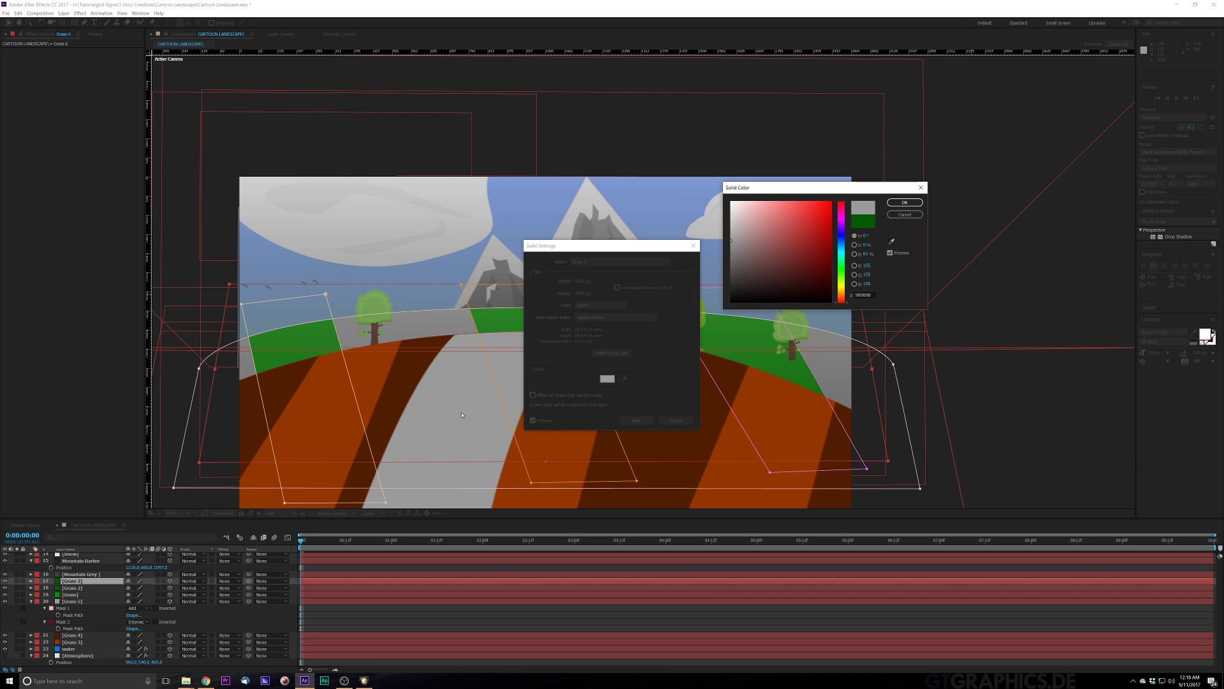
click(907, 203)
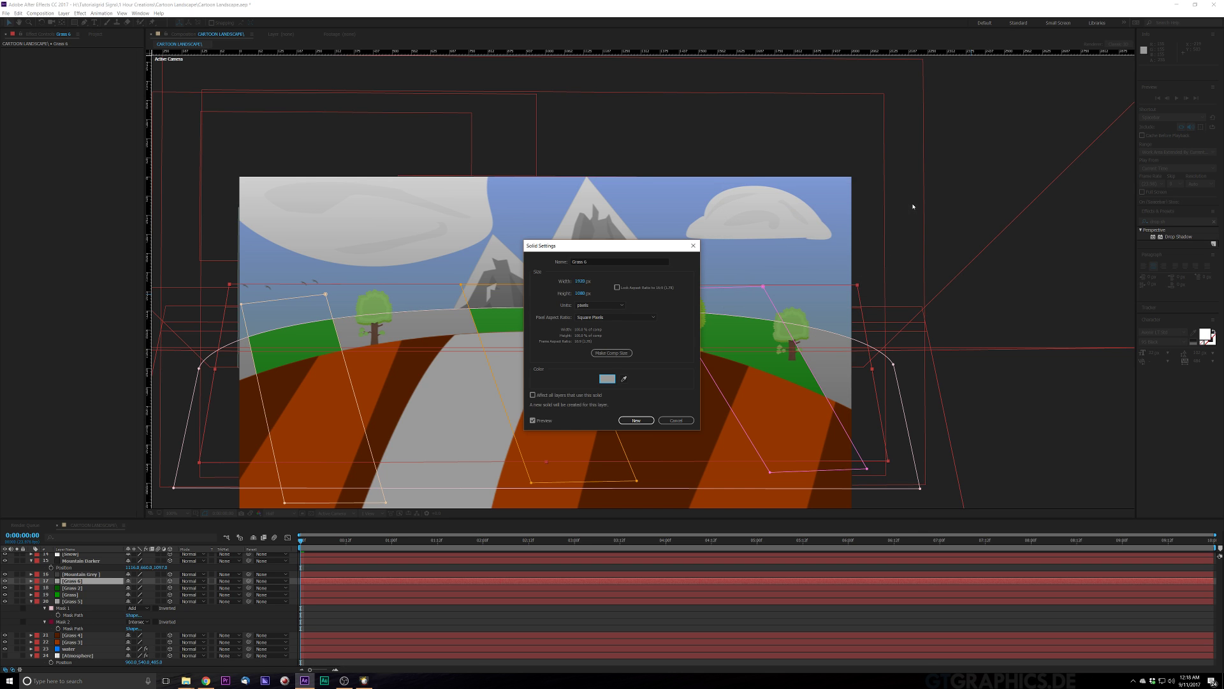
click(646, 421)
Step: Delete the three subtracting stripe masks from the new grey hill layer, keeping only the outline Mask 1
key(m)
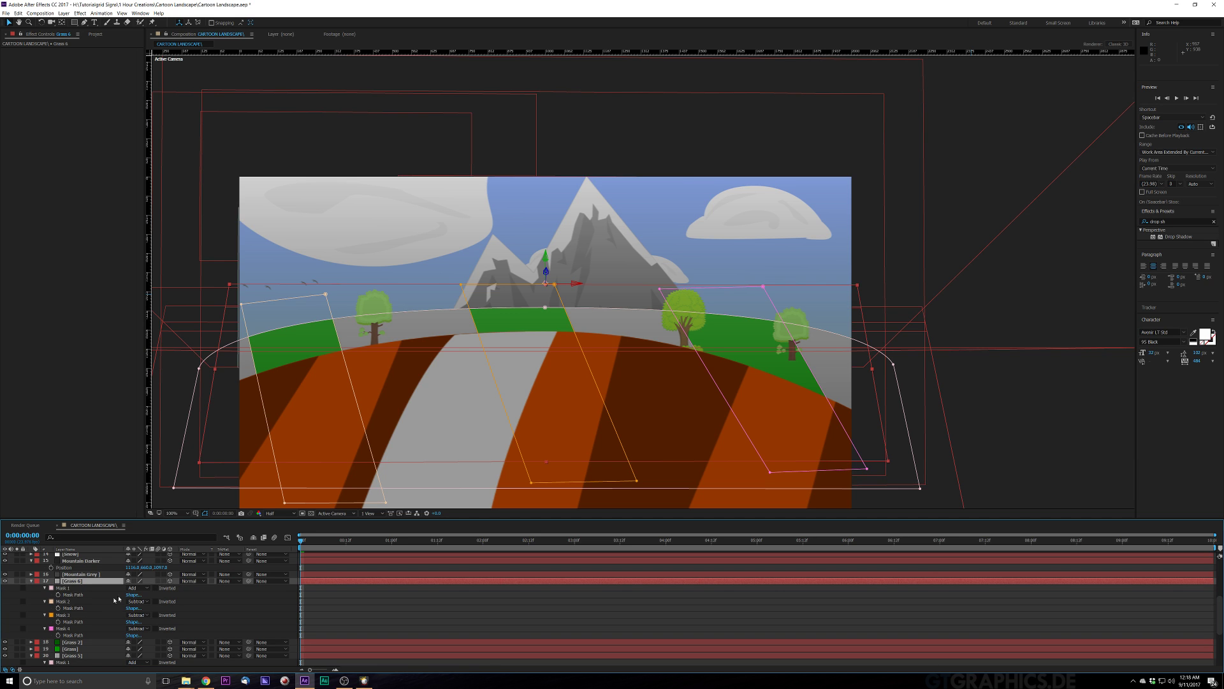
click(71, 601)
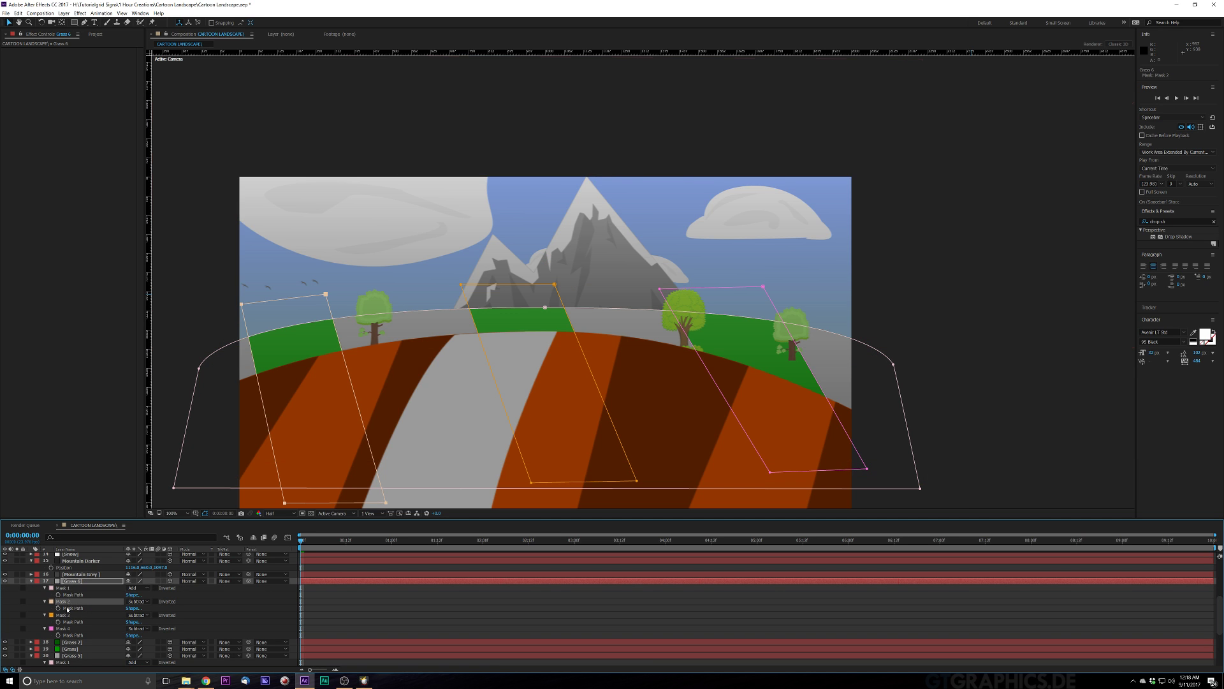
key(Delete)
click(66, 602)
key(Delete)
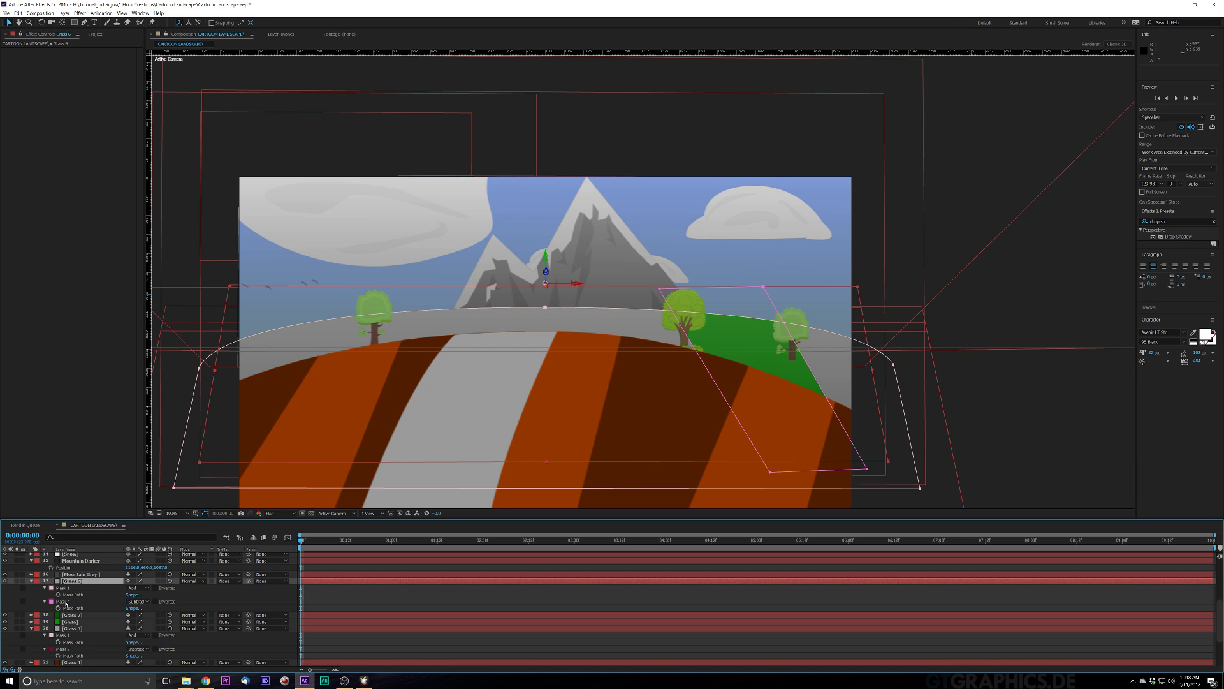
click(66, 603)
key(Delete)
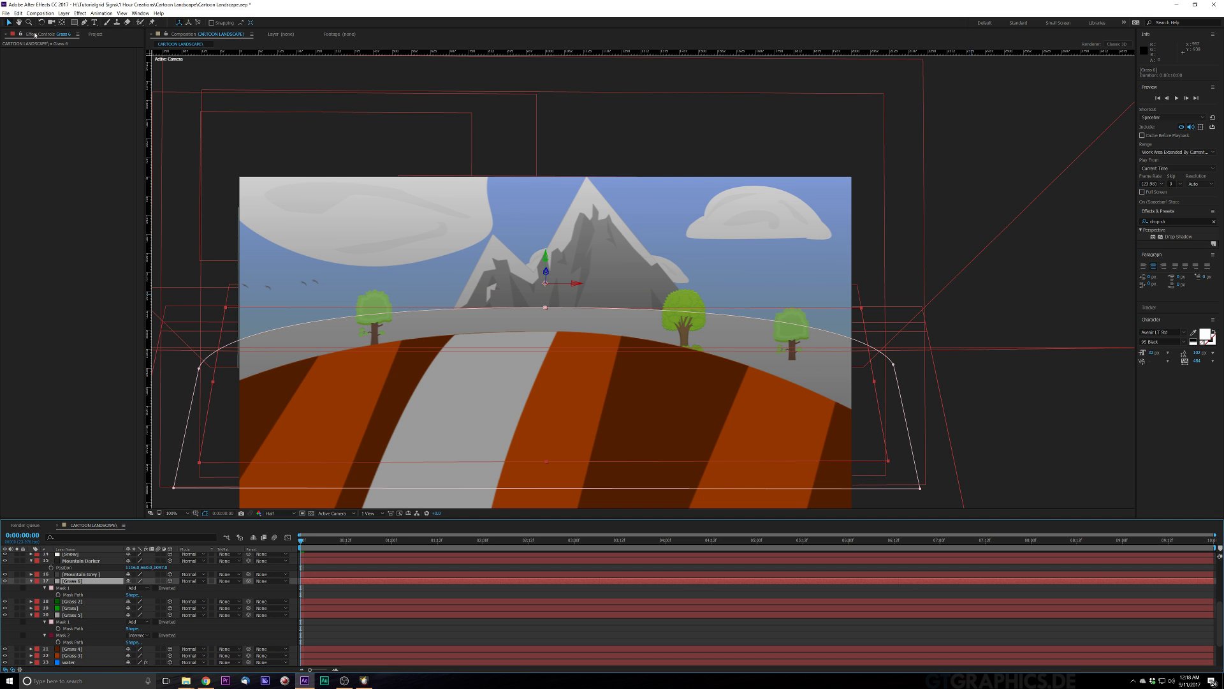
Step: Start a second mask on the grey hill layer with the Pen tool, curving from the brown field up past the green hill's crest
click(85, 22)
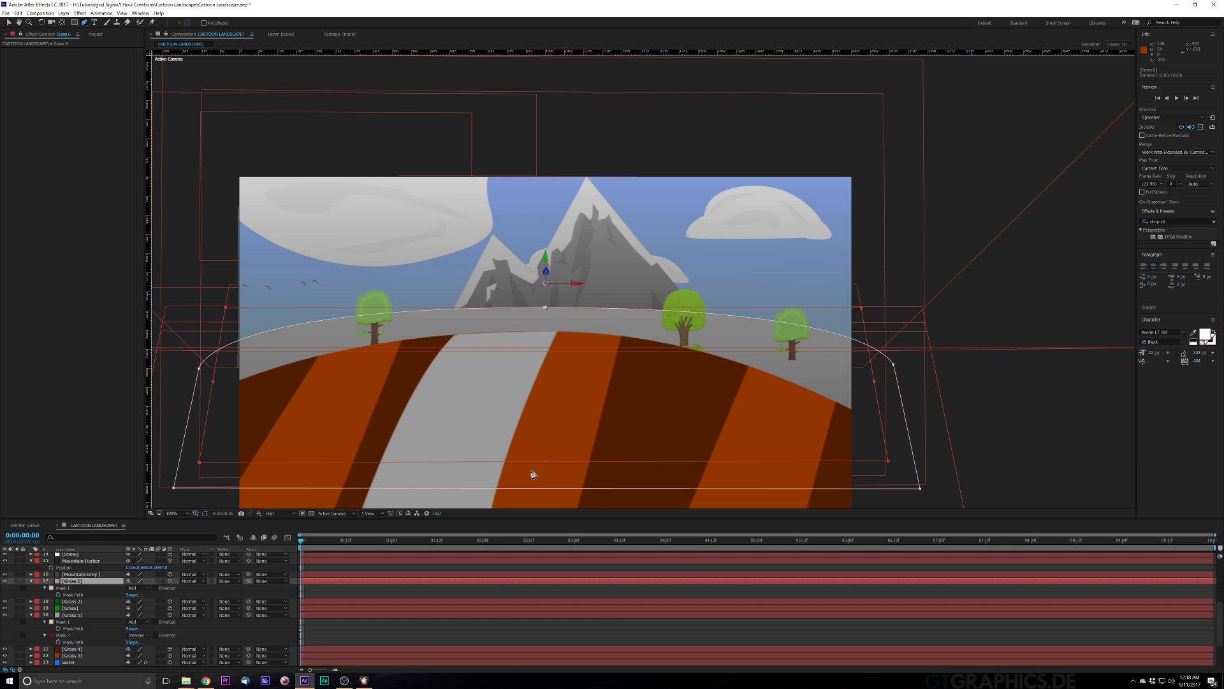
click(616, 469)
drag(511, 298, 460, 296)
drag(634, 286, 667, 527)
key(ctrl+z)
key(ctrl+z)
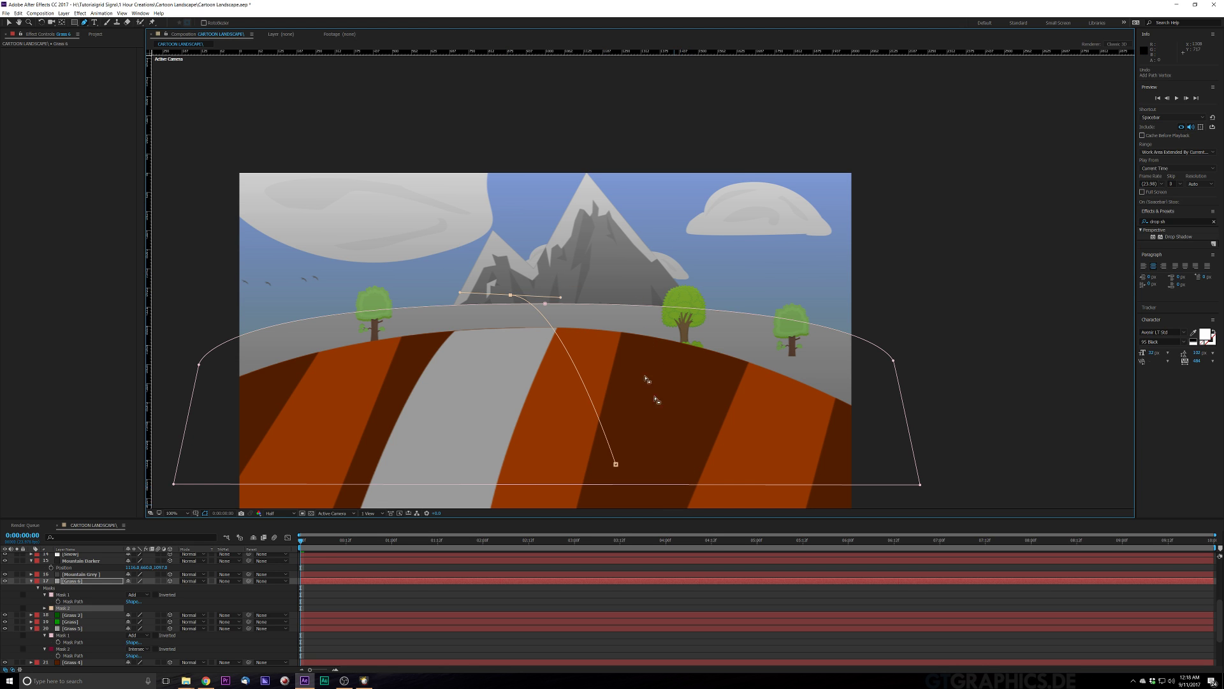
Step: Add the road's other edge from above the hill crest down to the brown field and close the mask path
click(539, 287)
drag(668, 472, 734, 624)
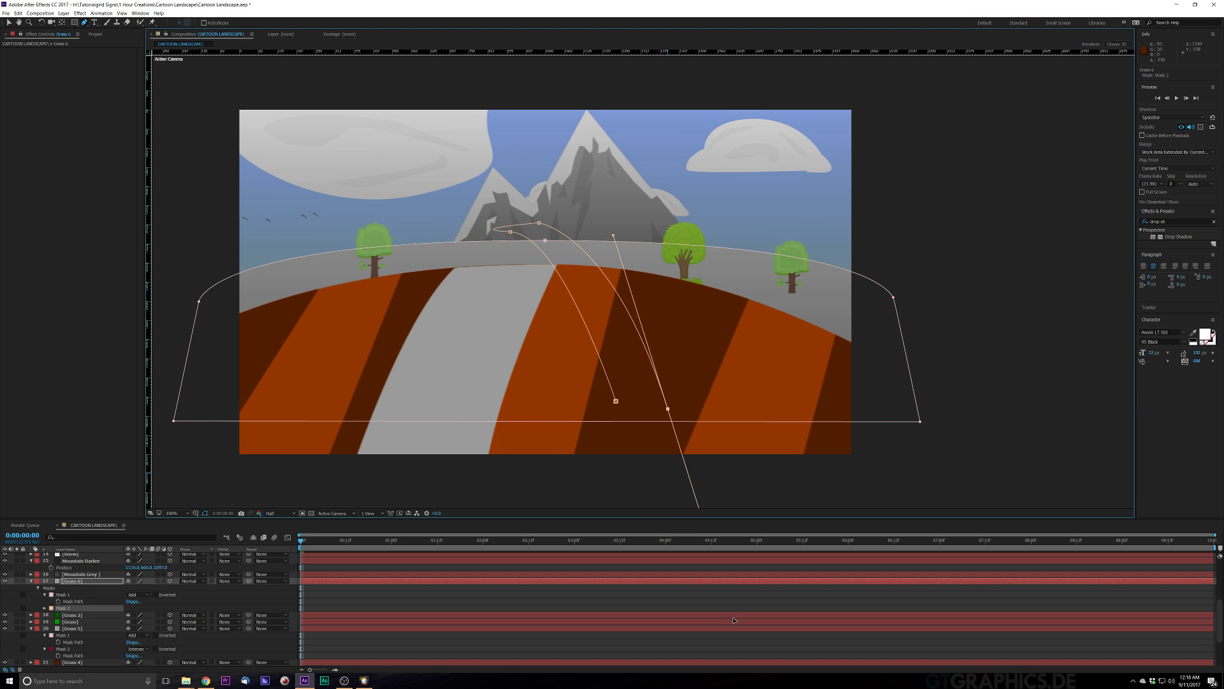
click(616, 402)
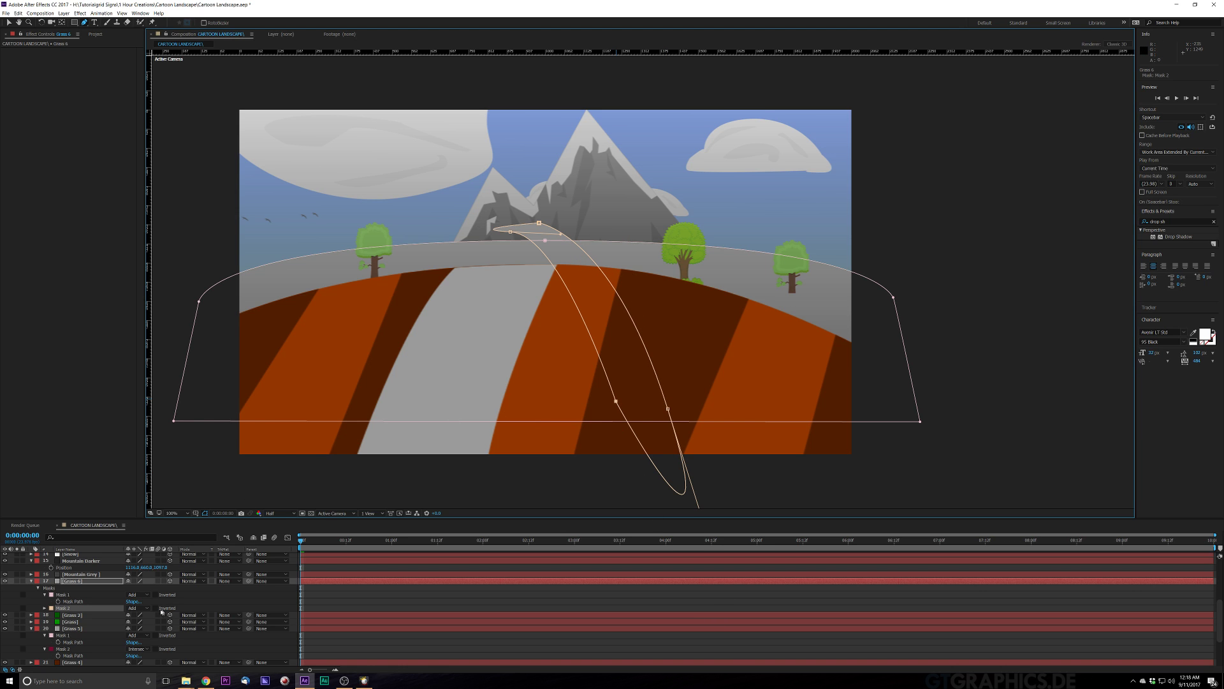
Step: Set the new road mask's mode to Intersect on the grey hill layer and leave the Pen tool
click(141, 609)
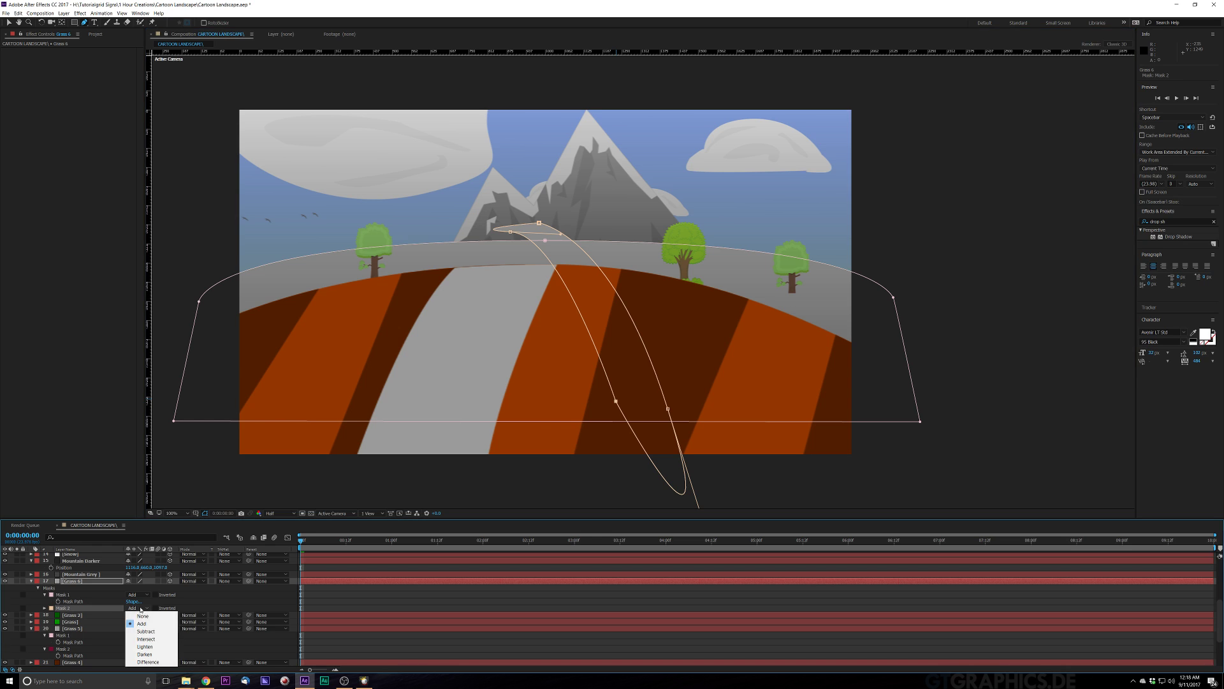
click(148, 640)
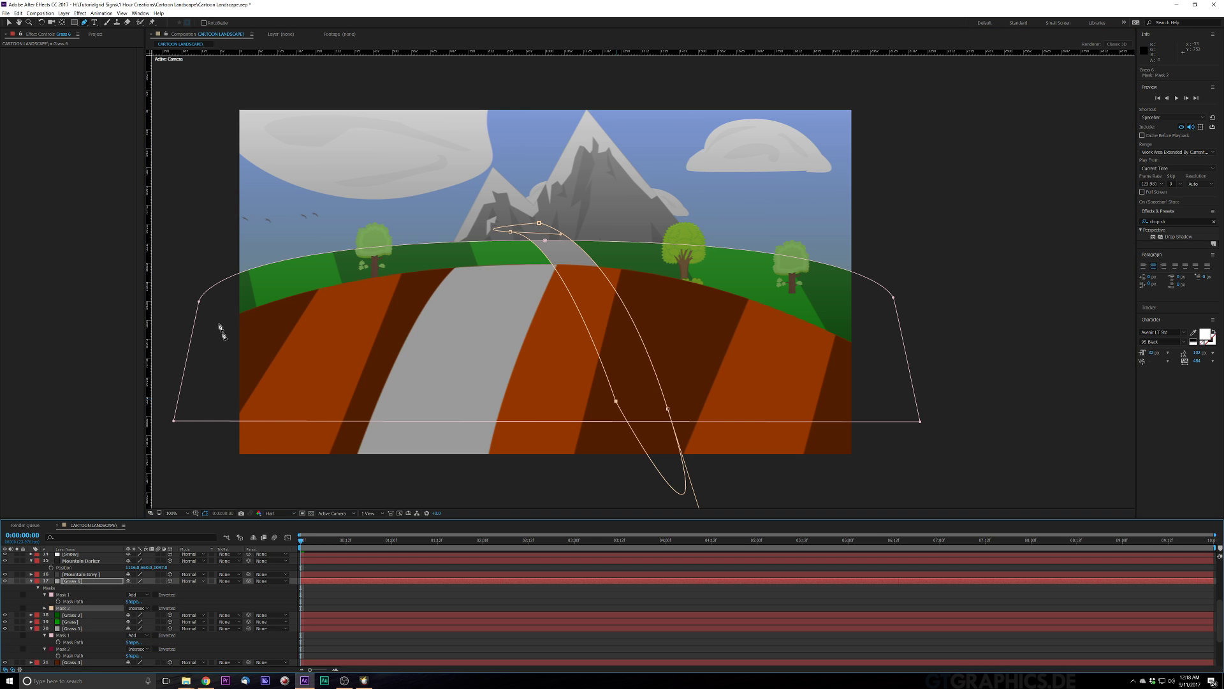
click(9, 22)
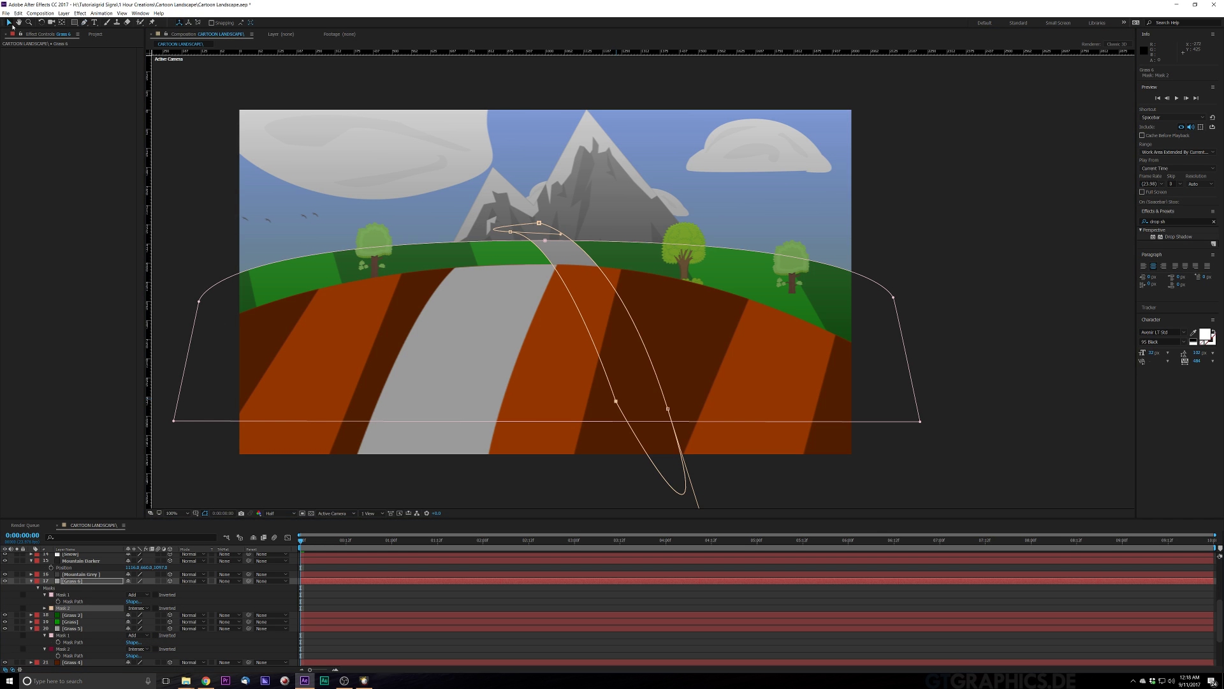
click(174, 140)
click(159, 161)
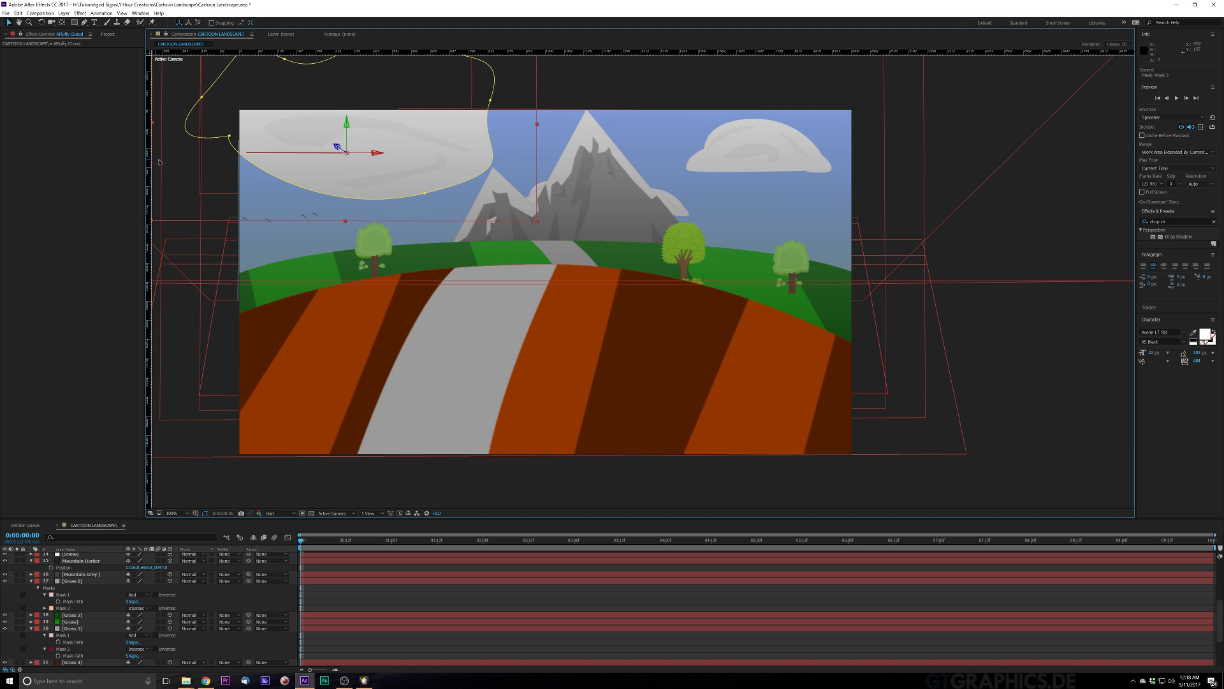
Step: Preview the landscape animation from the start, stop playback and save the project
key(comma)
click(649, 425)
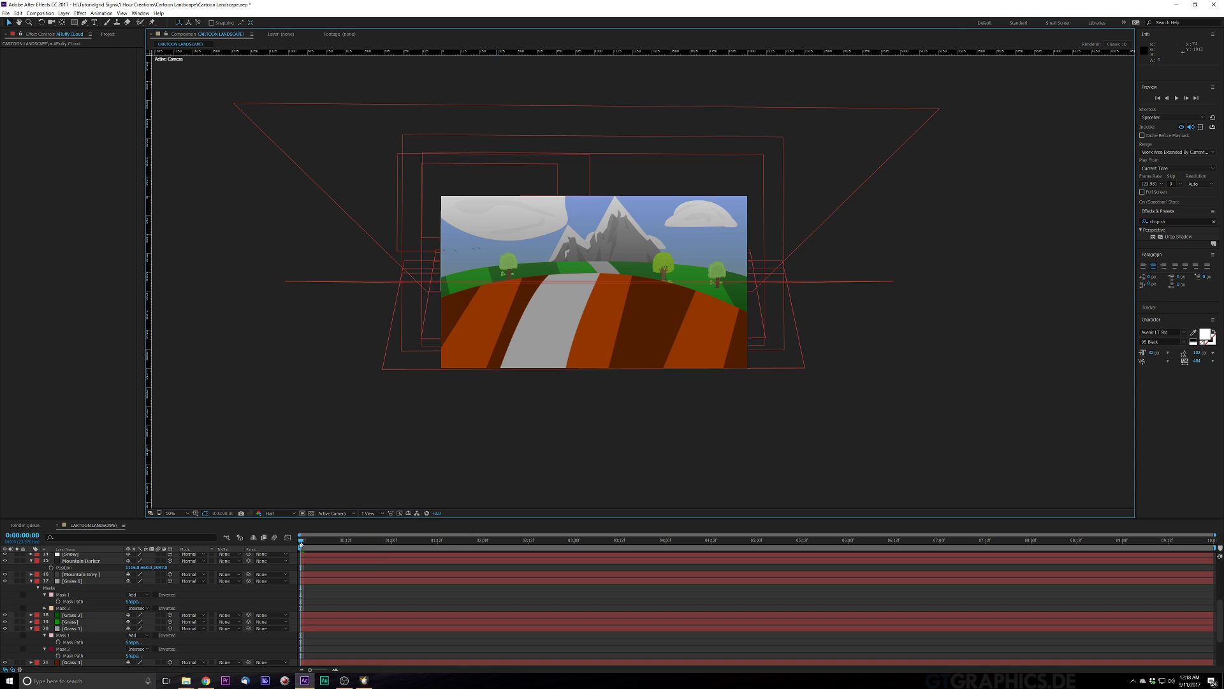
key(space)
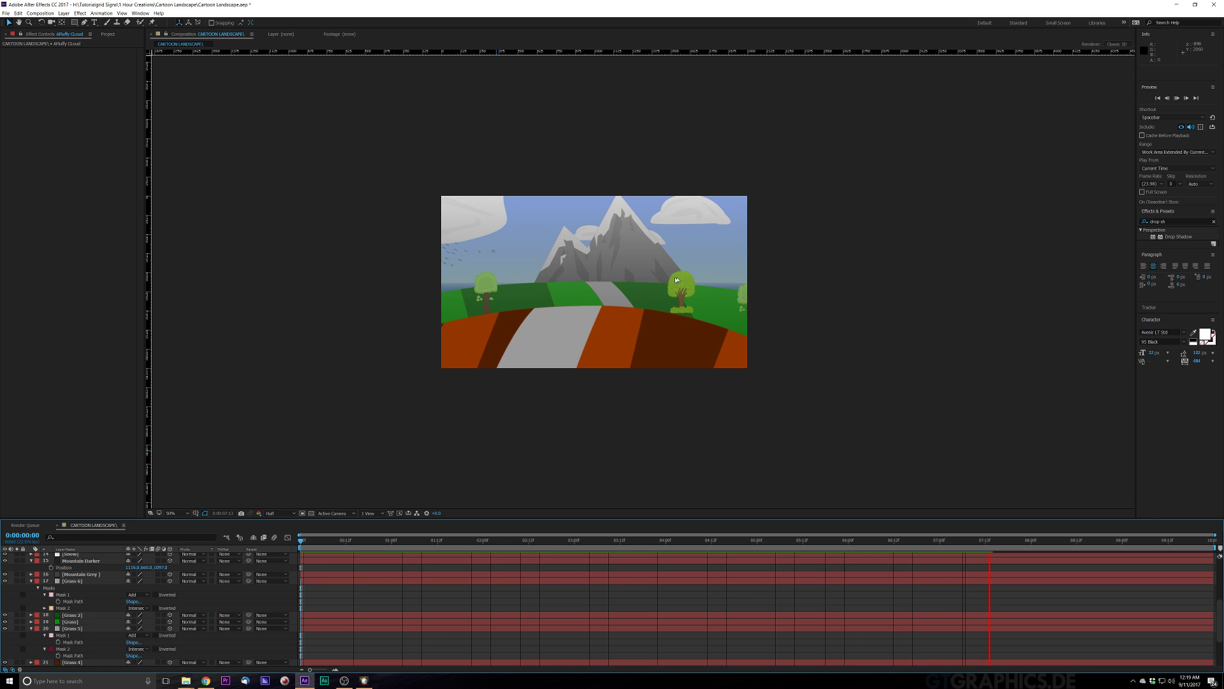
key(space)
key(ctrl+s)
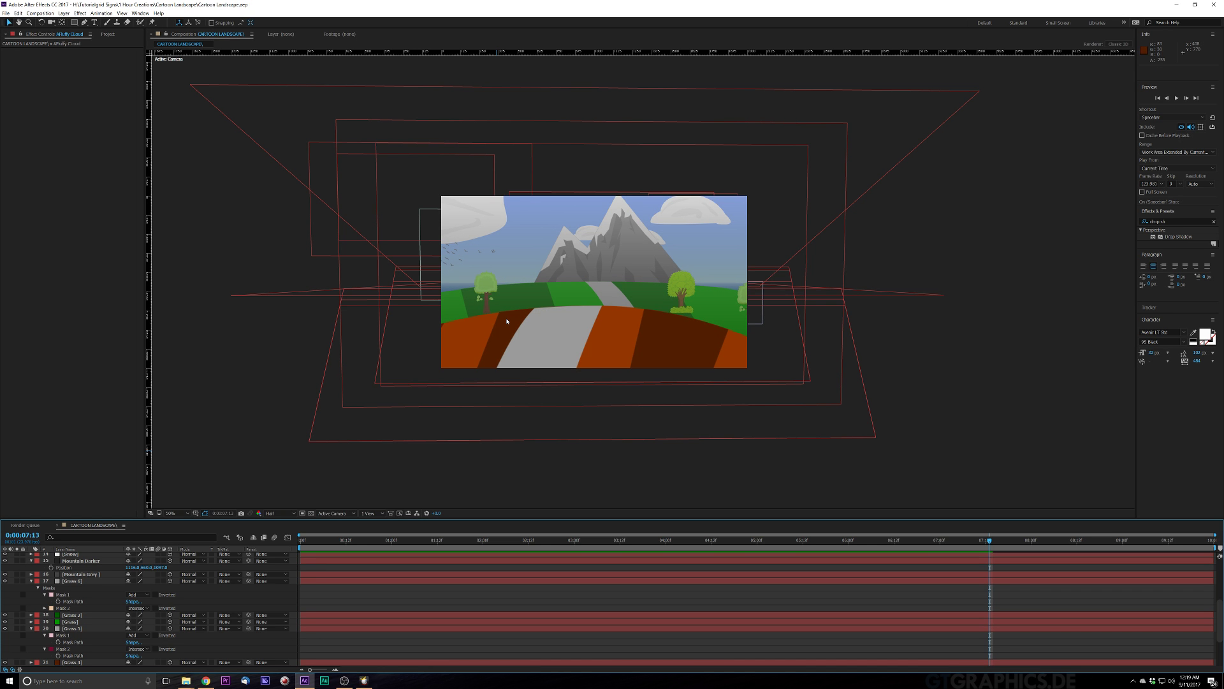
Step: Duplicate the bird flock video layer
scroll(83, 585, up, 5)
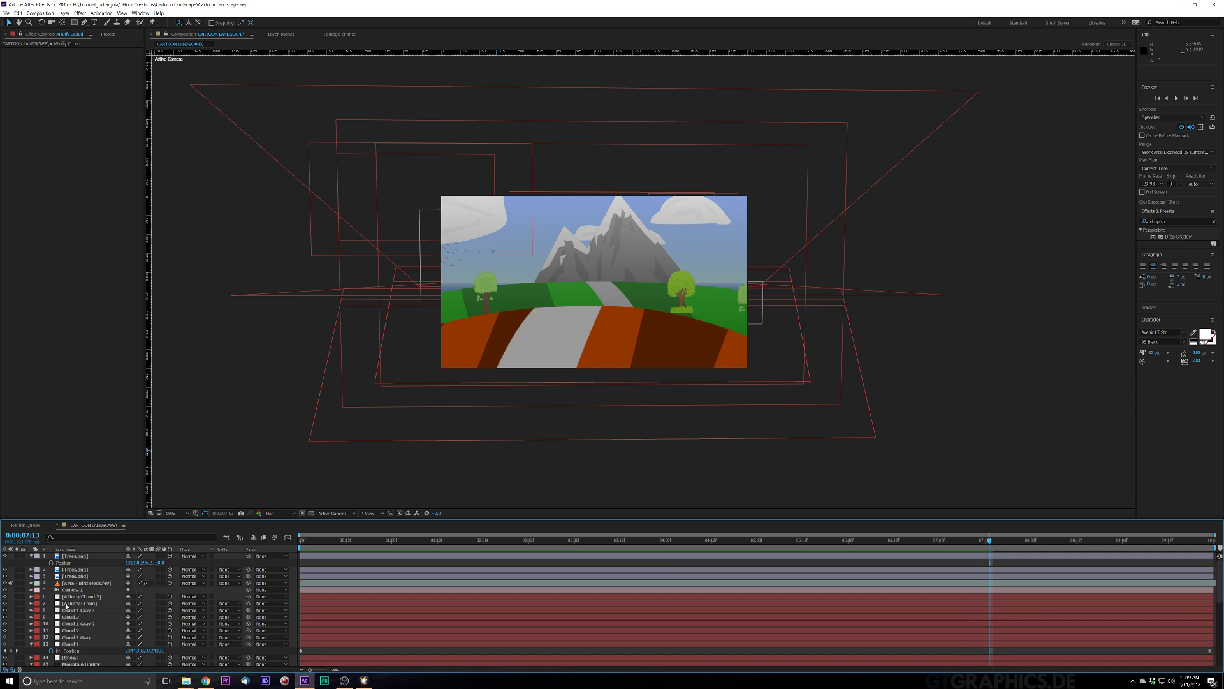
click(83, 583)
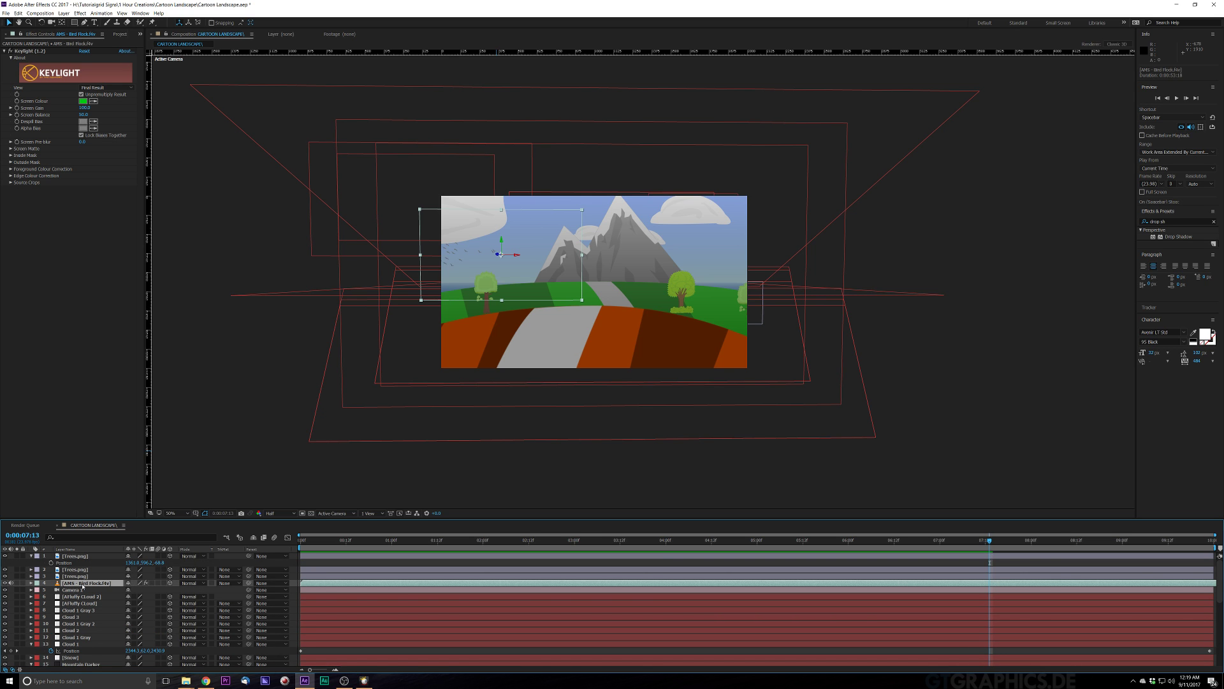
key(ctrl+d)
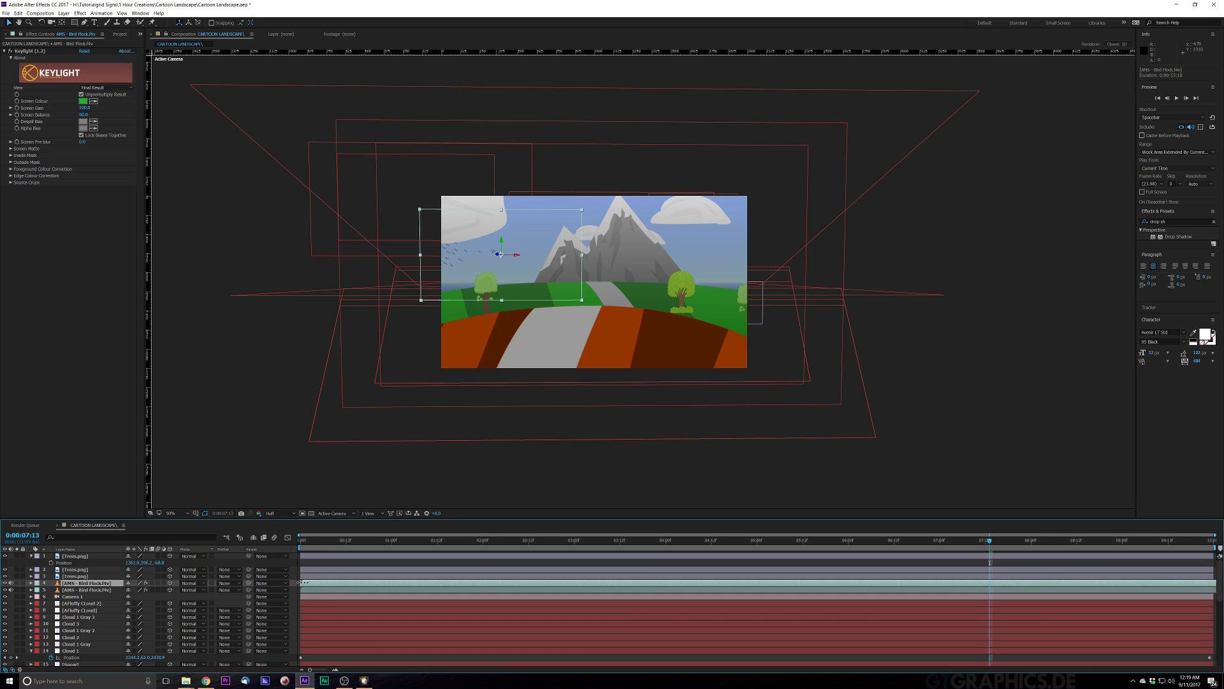
Step: Delay the duplicated bird flock layer to start at about 0:00:03:02 and move the flock across to the right side of the mountains
drag(303, 582, 578, 582)
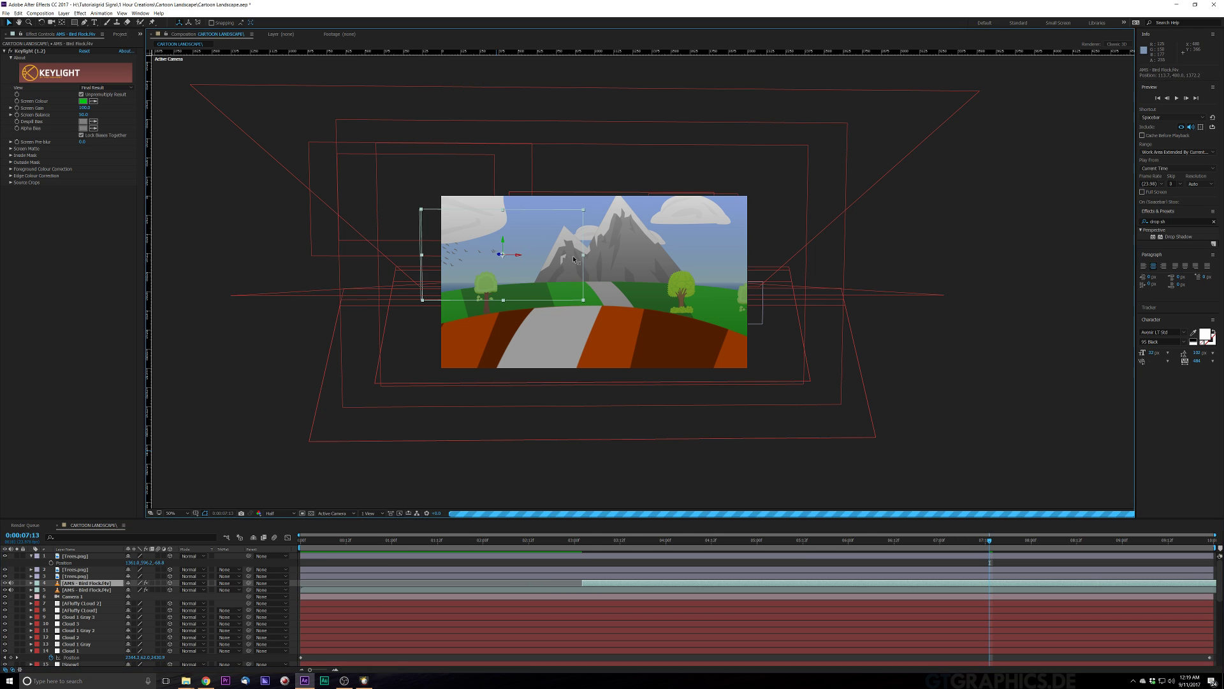
drag(516, 257, 853, 298)
drag(845, 300, 841, 299)
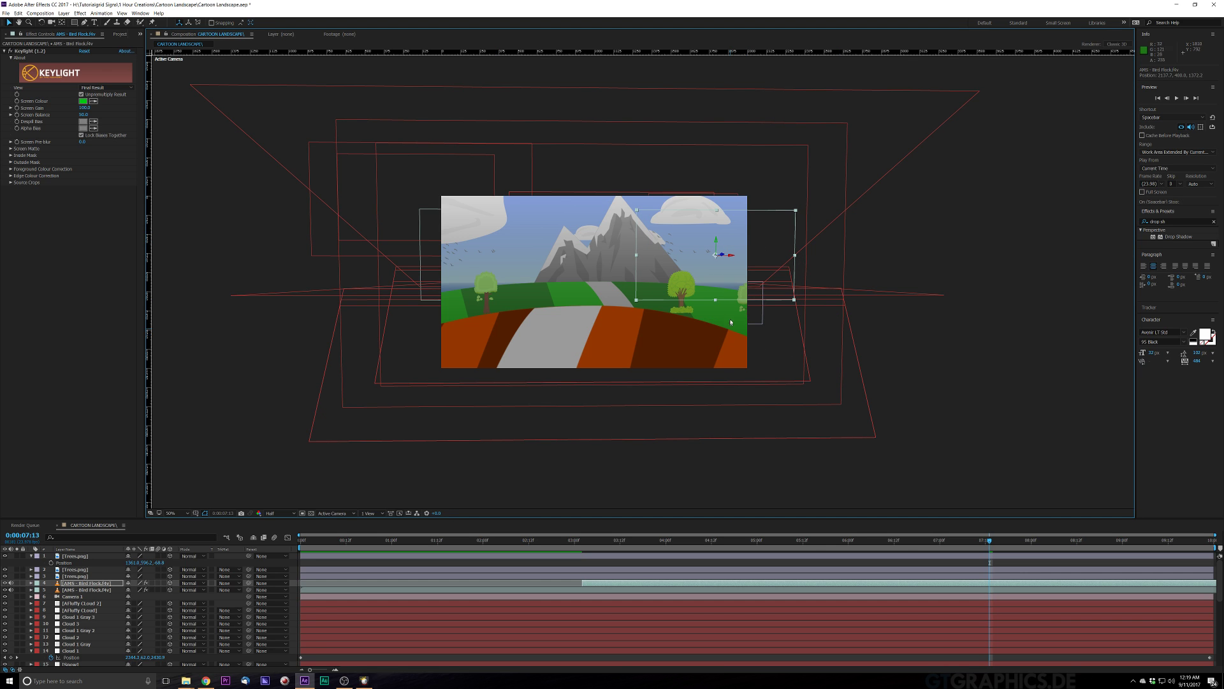
Step: Preview the landscape animation from 0:00:03:02 to check both bird flocks
click(585, 543)
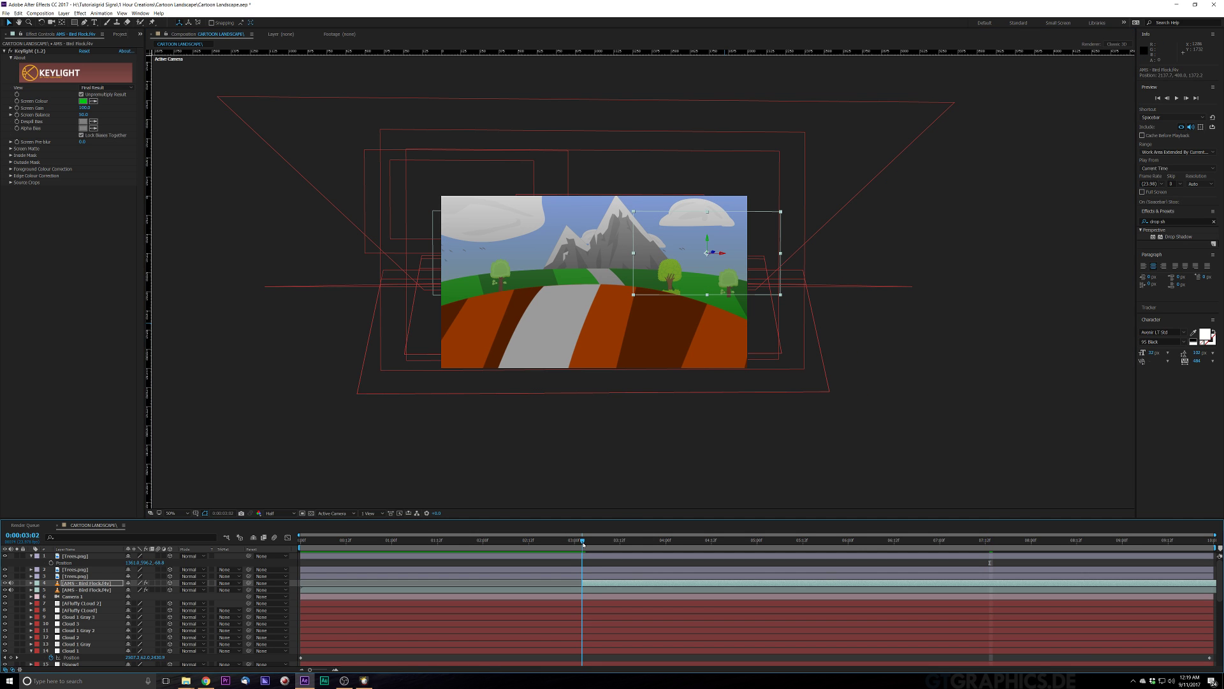
key(space)
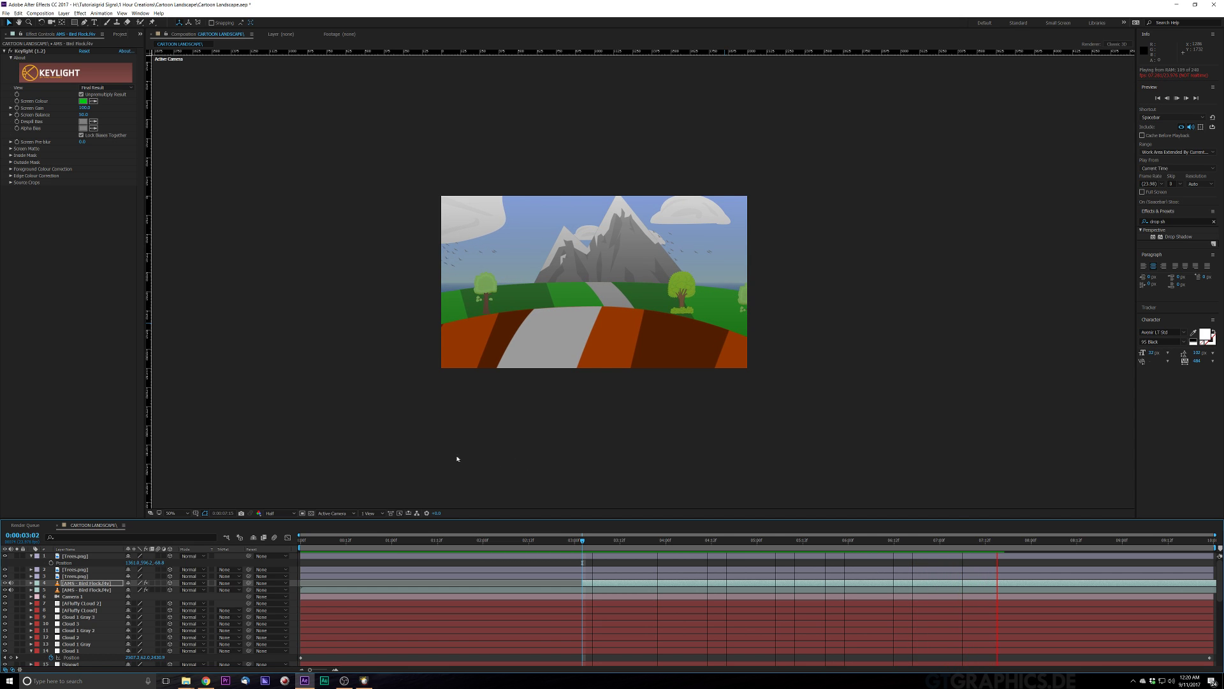
key(space)
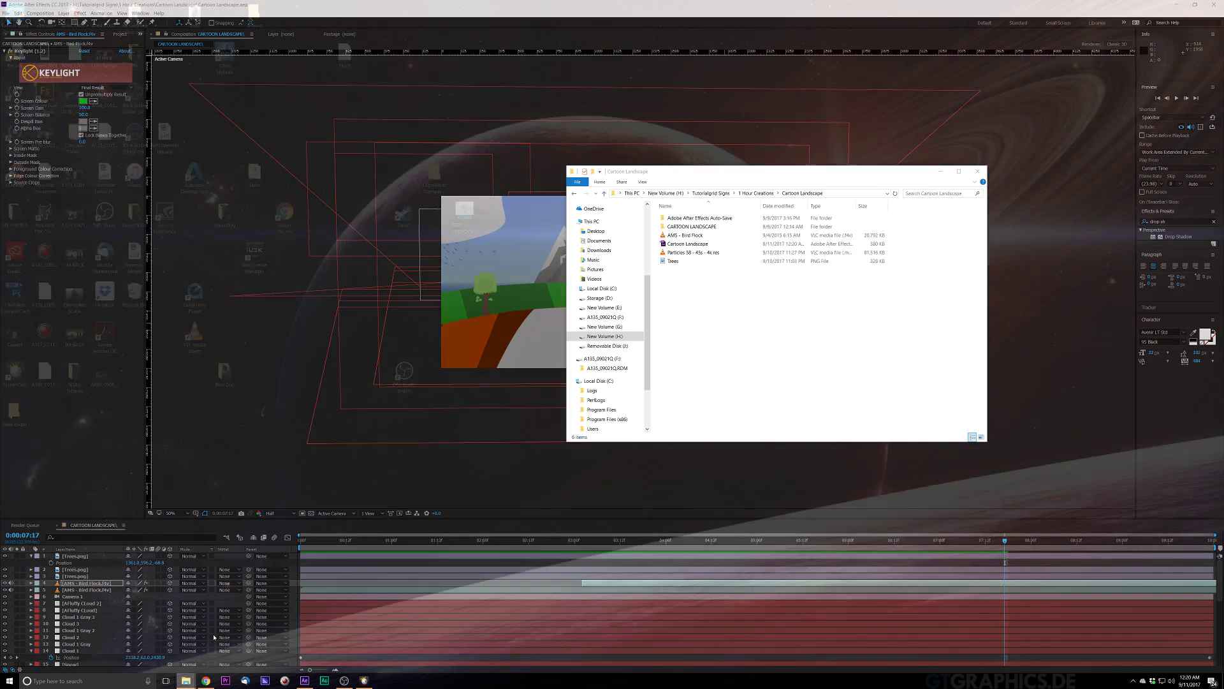
Step: Bring the particles video from the Cartoon Landscape project folder in File Explorer into the composition as the uppermost layer
click(185, 644)
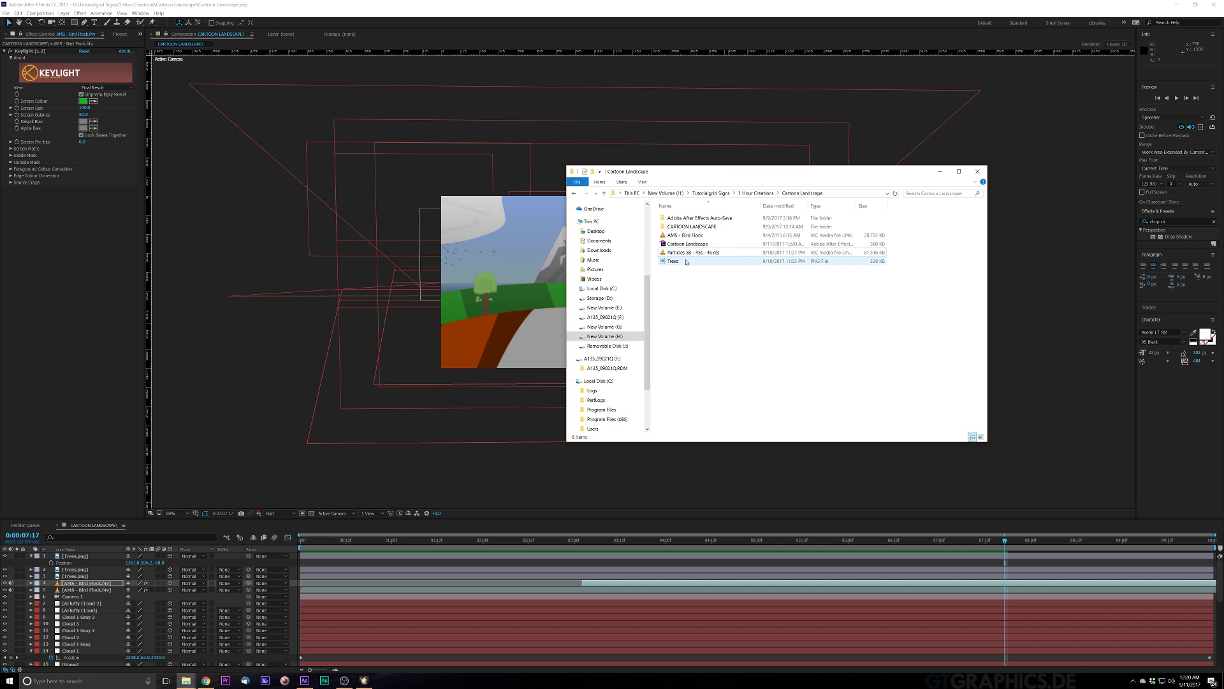
drag(694, 252, 295, 537)
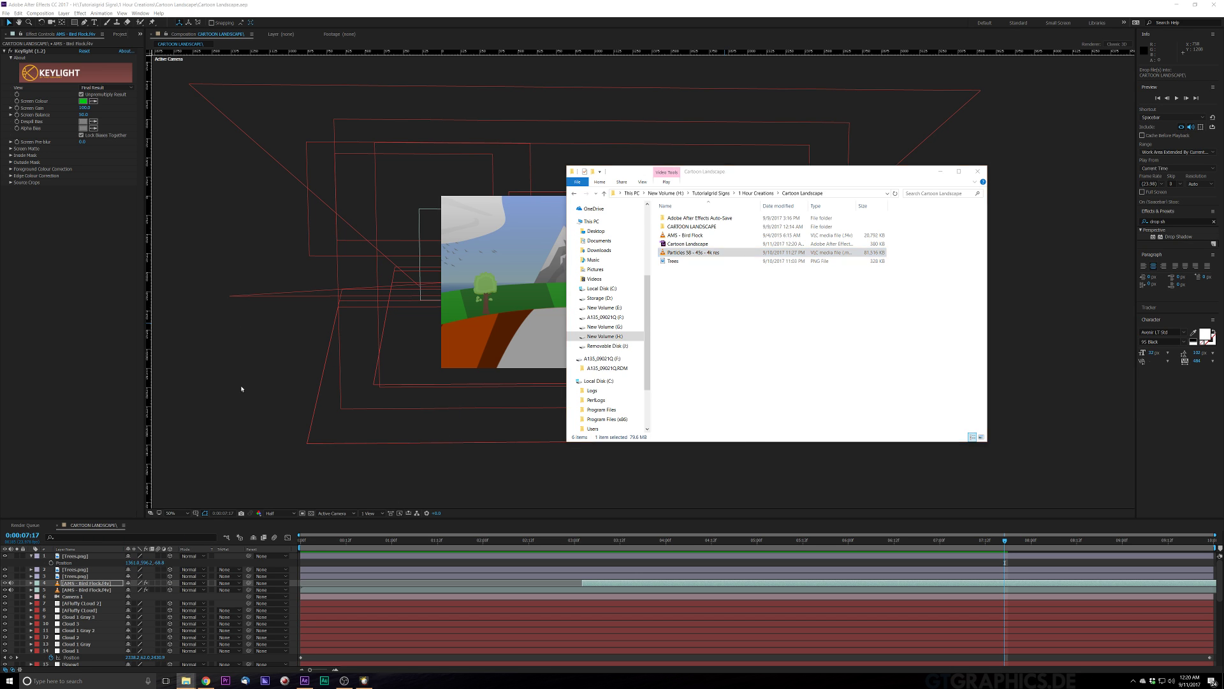
click(243, 384)
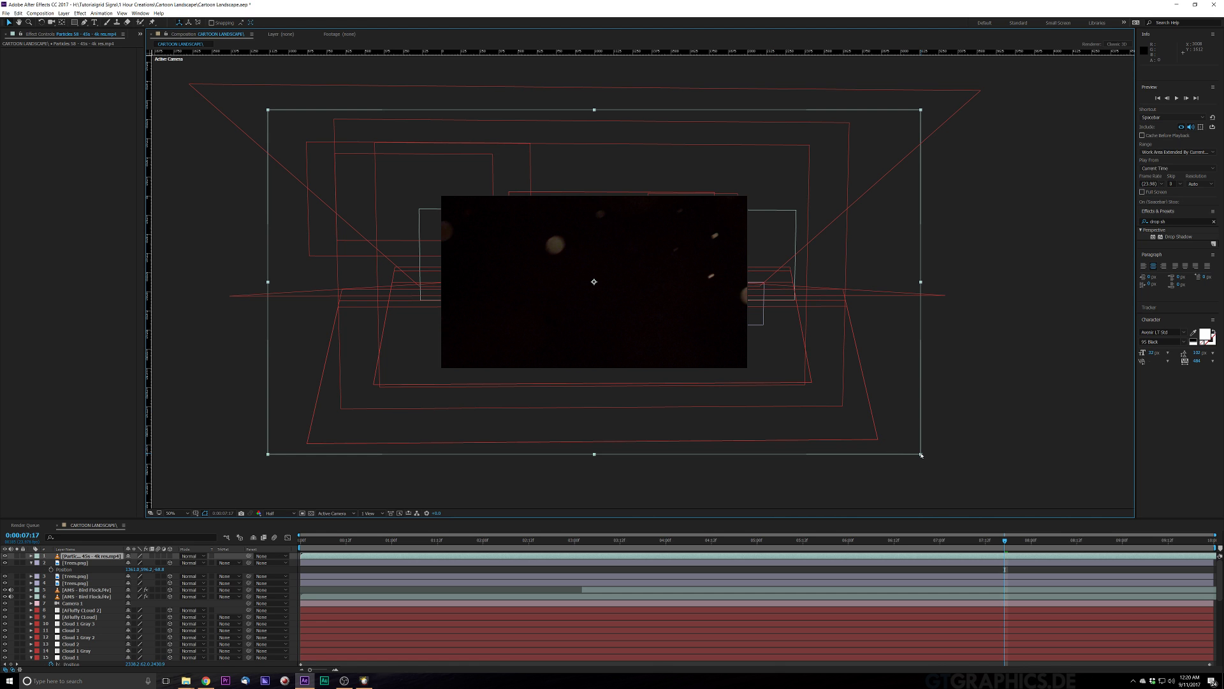
Step: Scale the particles video to about 51% so it just covers the frame and set its blending mode to Screen
drag(921, 454, 762, 387)
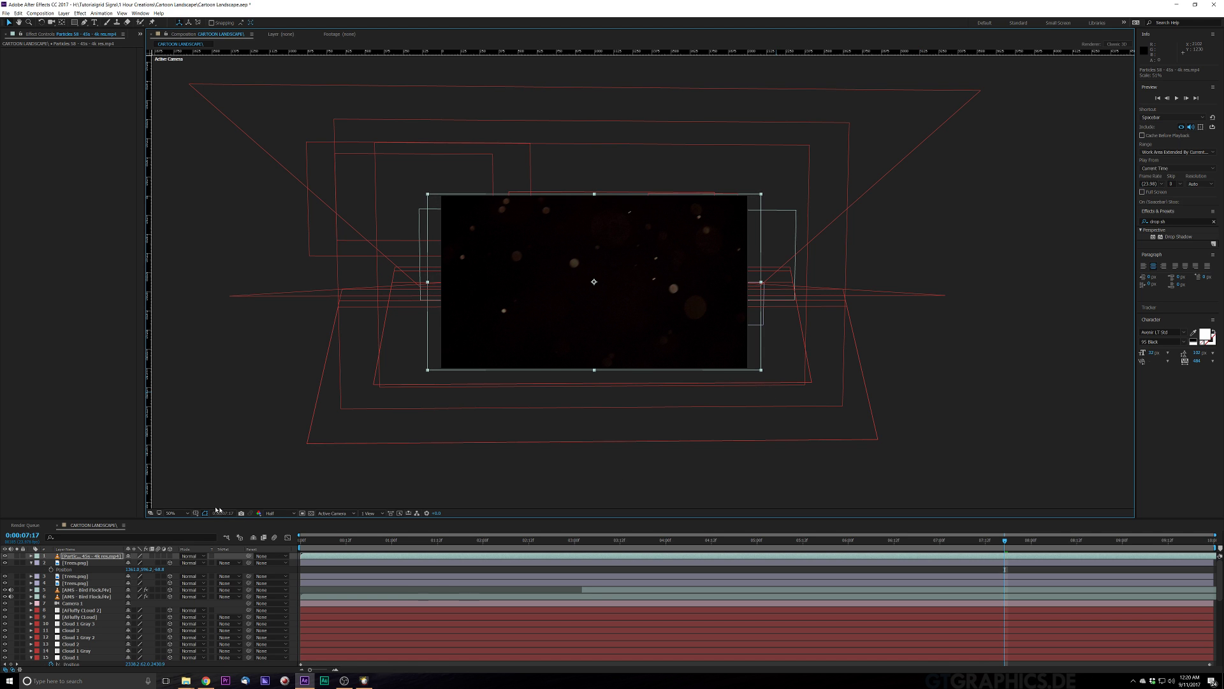
click(190, 557)
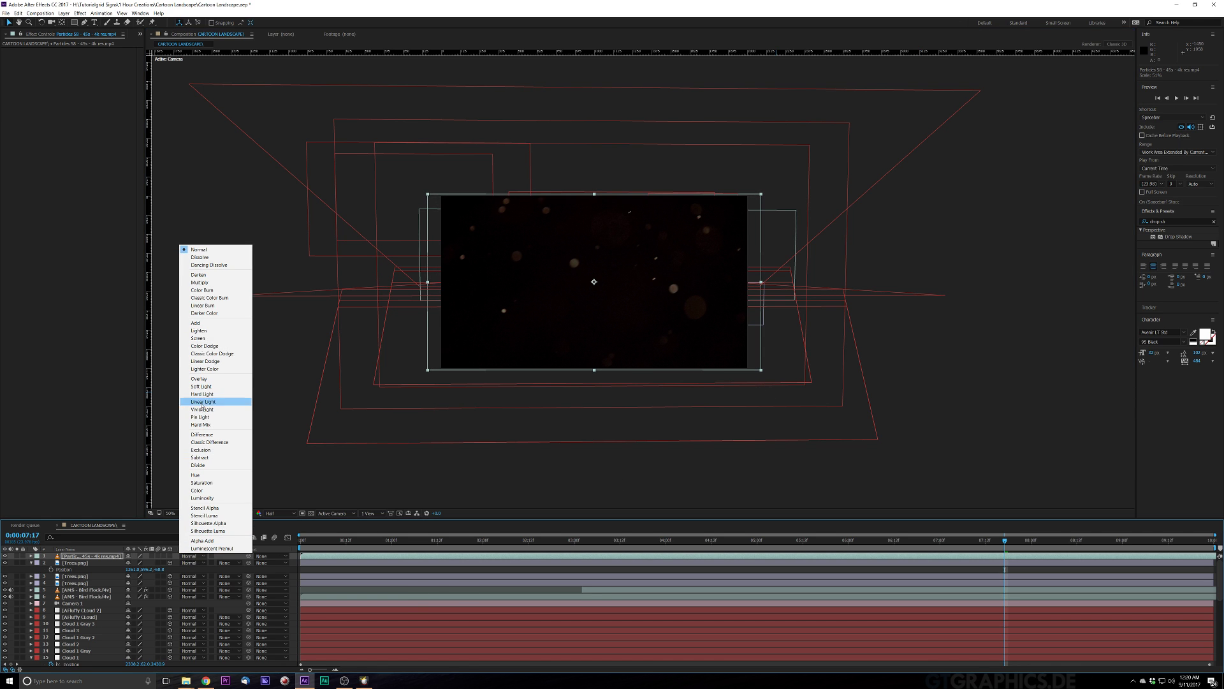
click(215, 338)
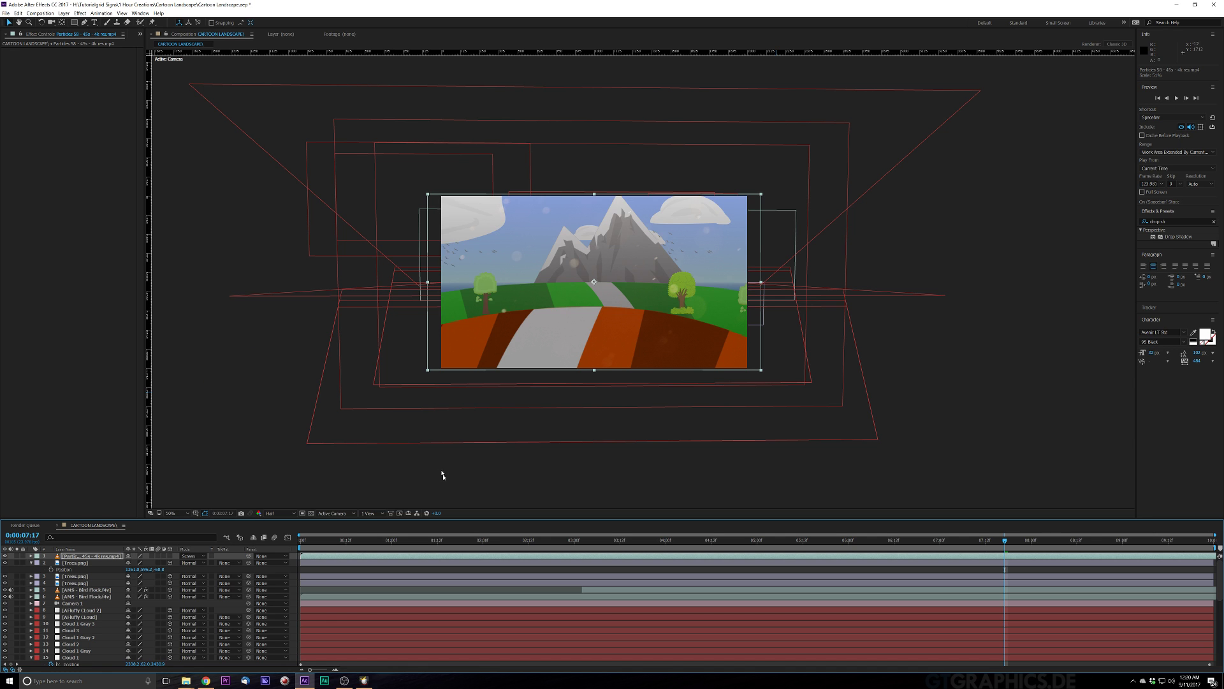
Step: Preview the animation from the start to check the particle overlay, and stop playback
click(309, 544)
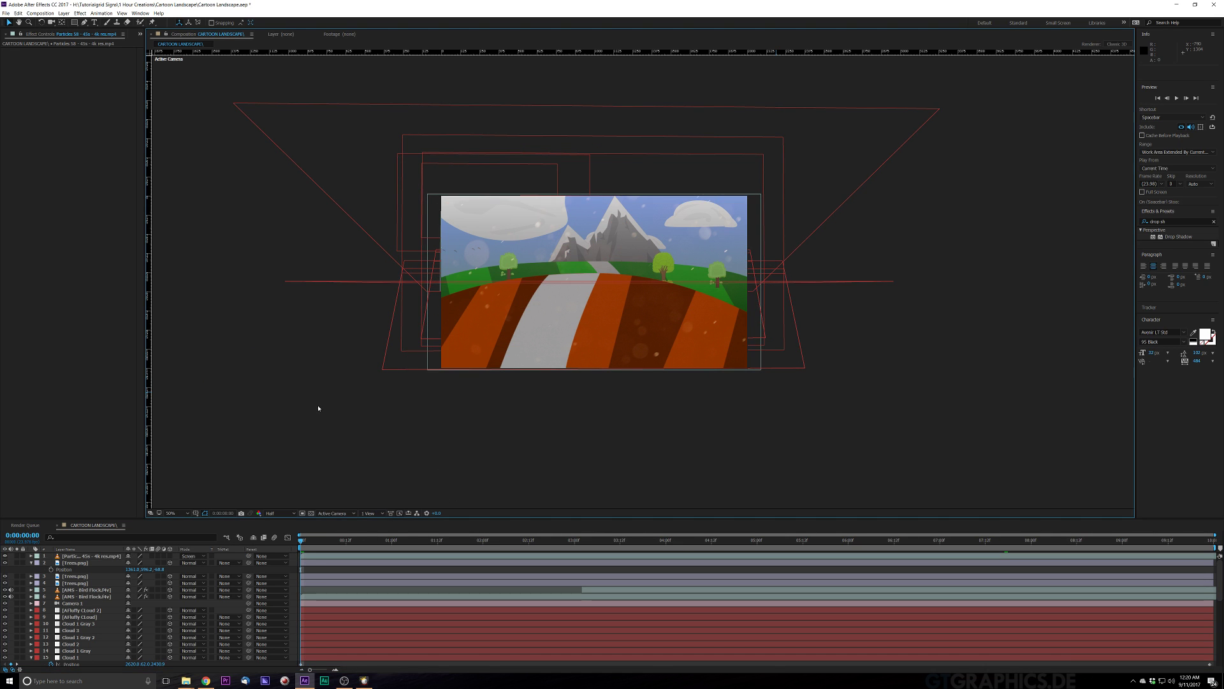
key(space)
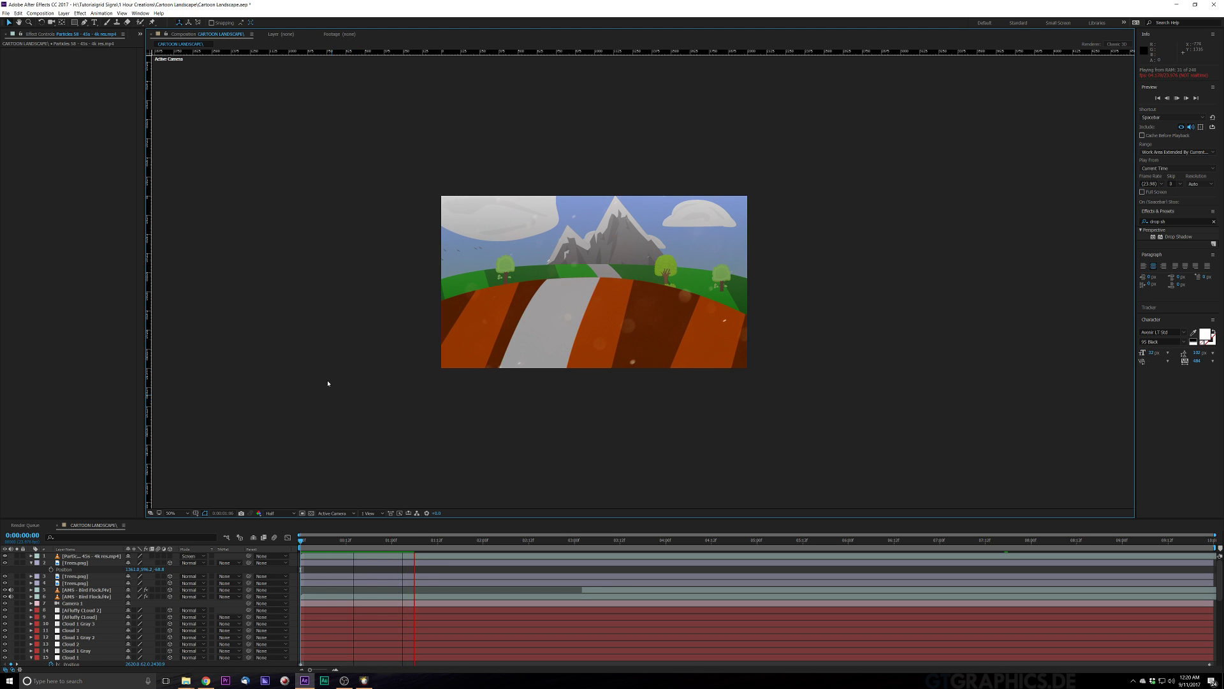
key(space)
Step: Show the layers' opacity and lower the particles video's opacity until the specks are faint, checking it in playback
key(ctrl+a)
key(t)
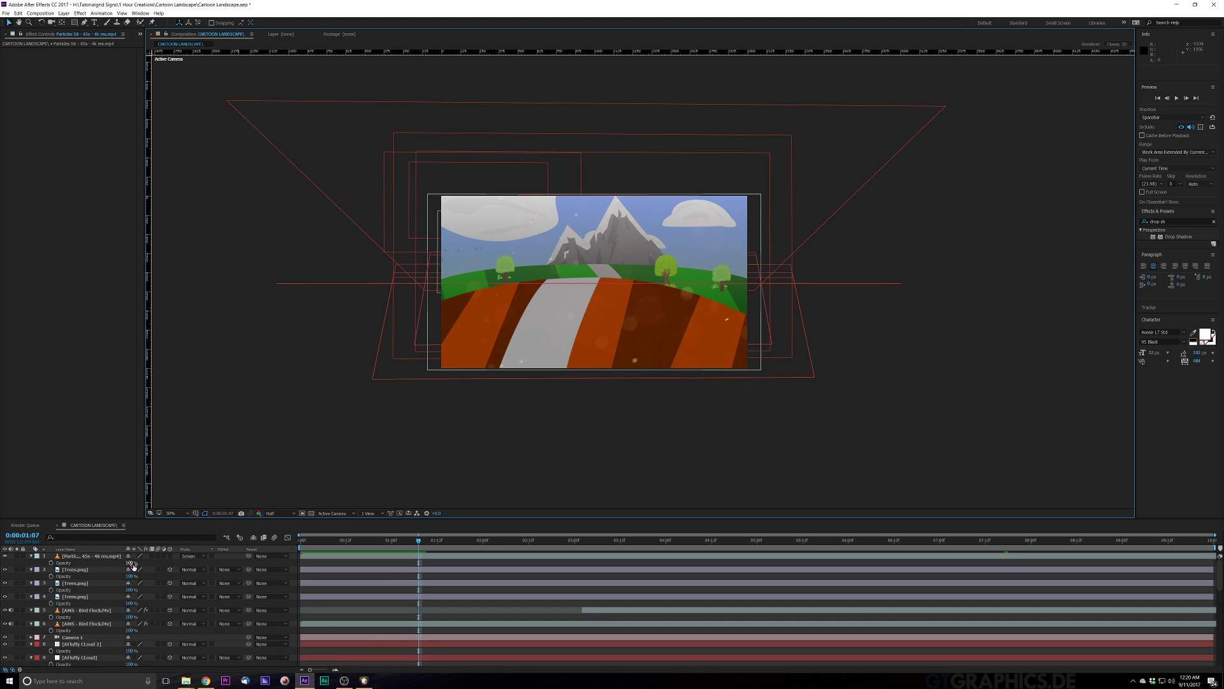
drag(129, 563, 112, 566)
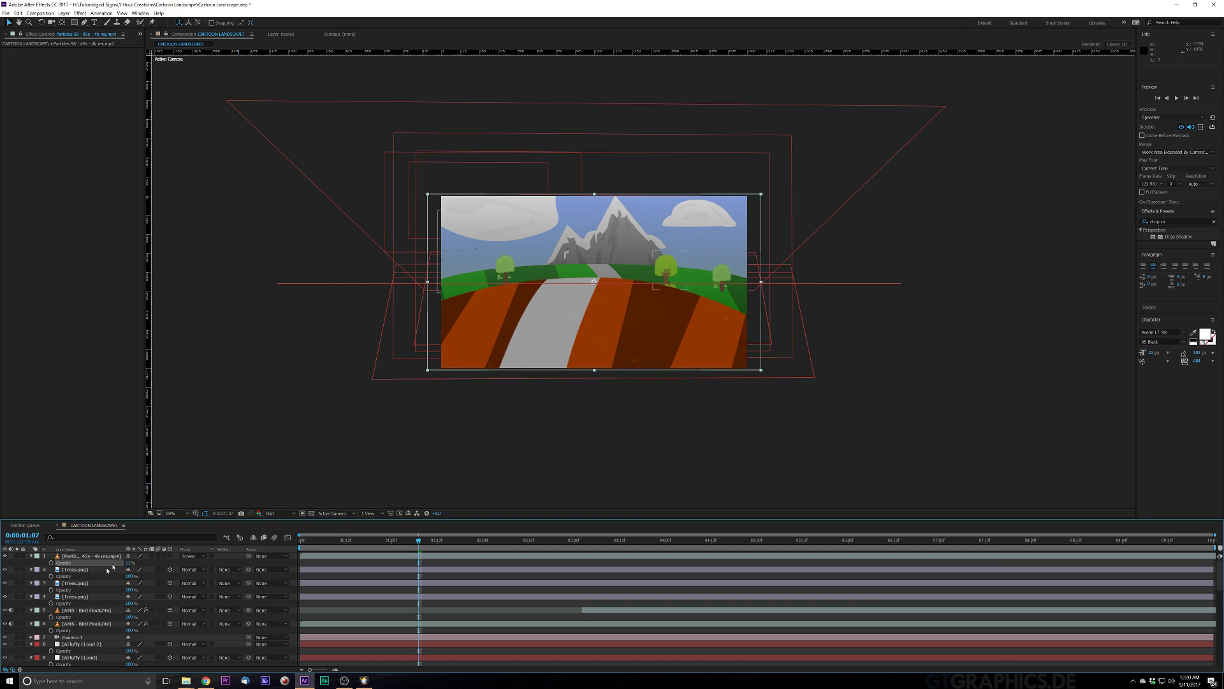
key(space)
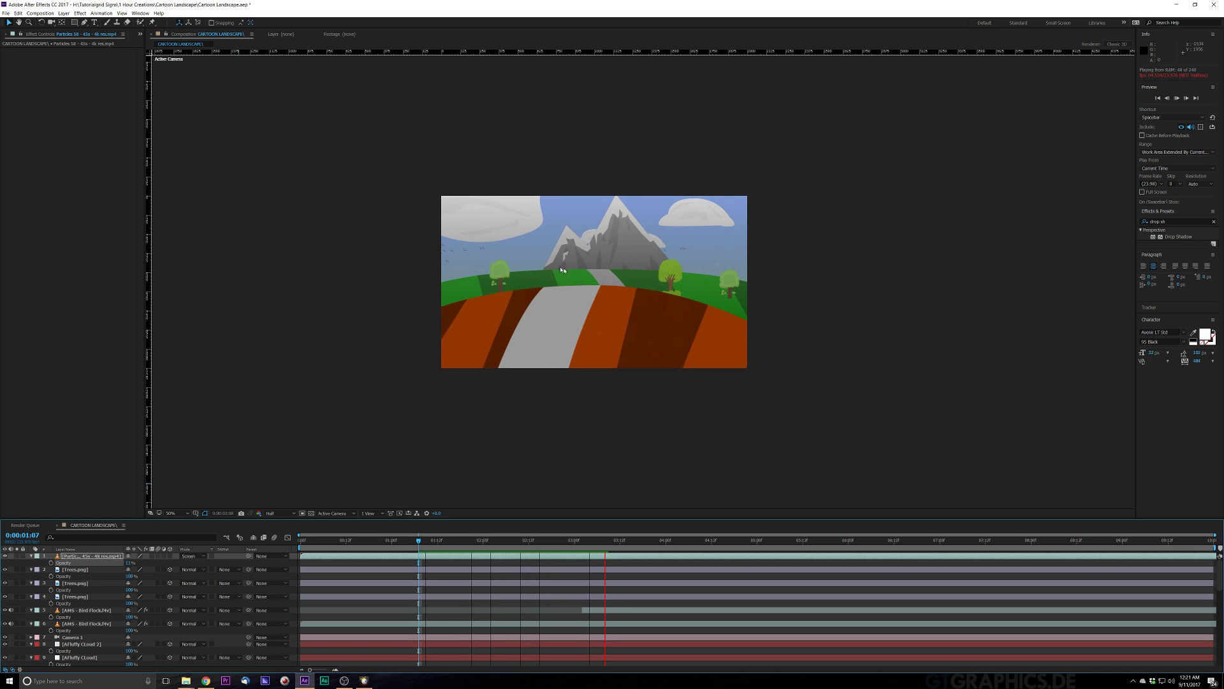
key(space)
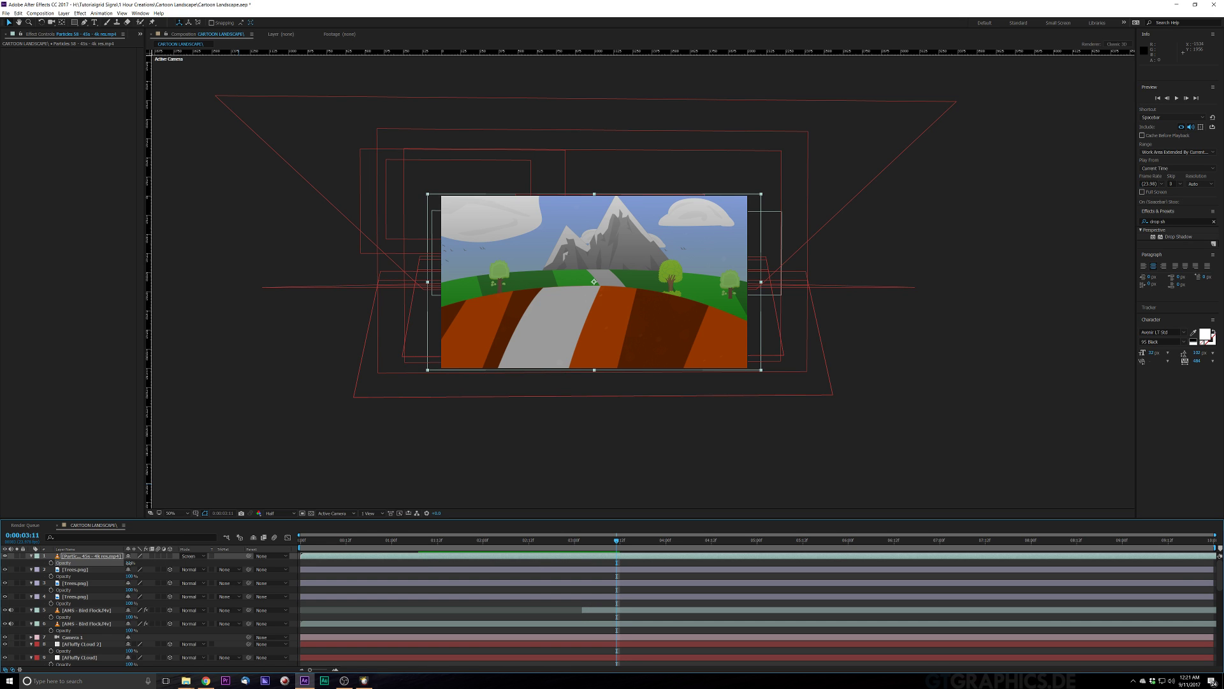
drag(130, 563, 130, 563)
key(space)
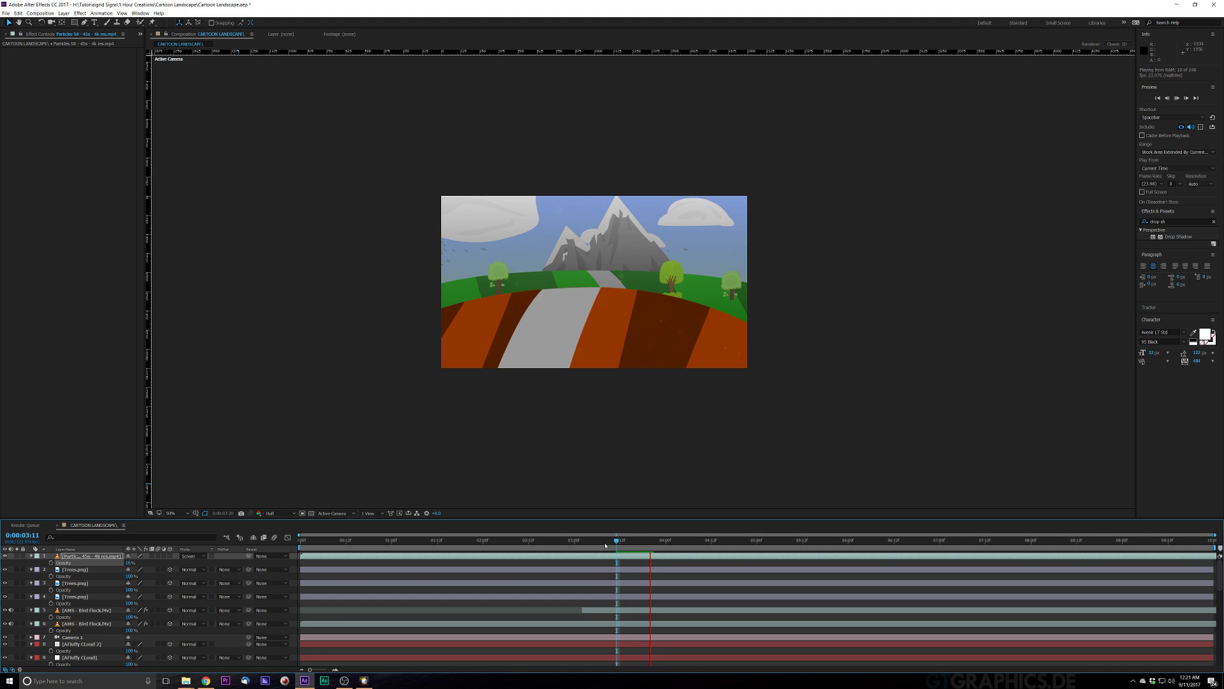
key(space)
Step: Shift the duplicated bird flock layer back so it starts at the beginning of the composition
drag(616, 542, 306, 611)
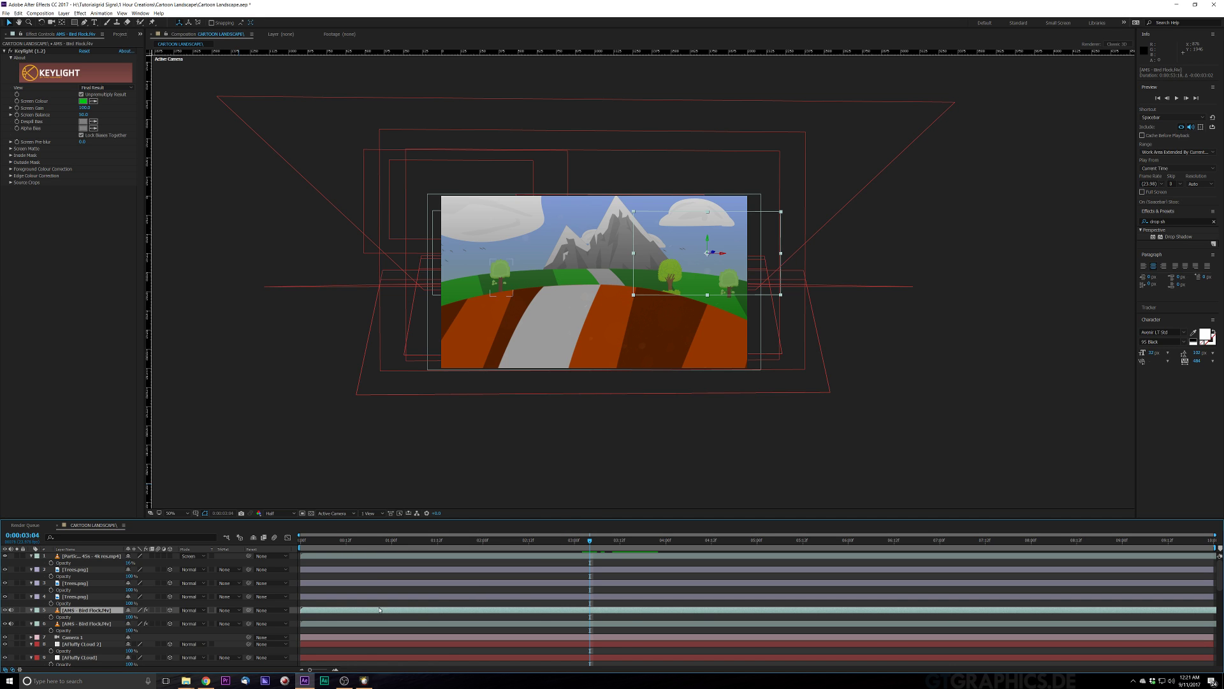
click(438, 624)
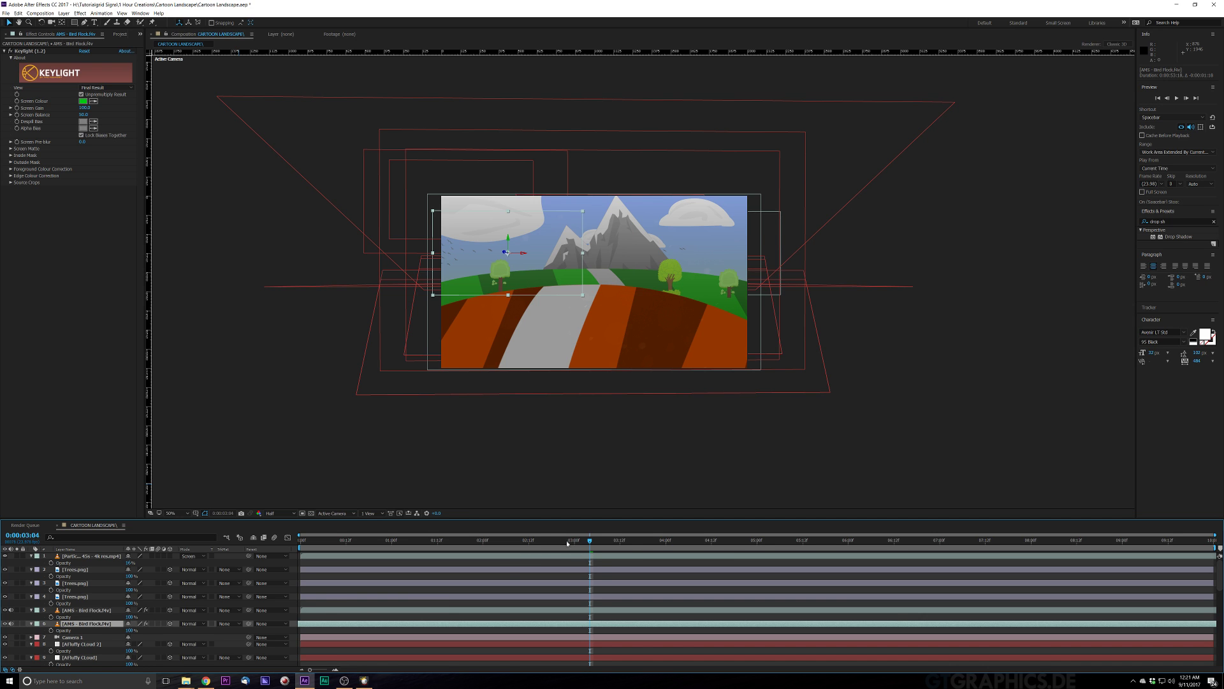
Step: Preview the animation from 0:00:03:04 with the layer controls hidden and save the project
key(ctrl+shift+h)
key(space)
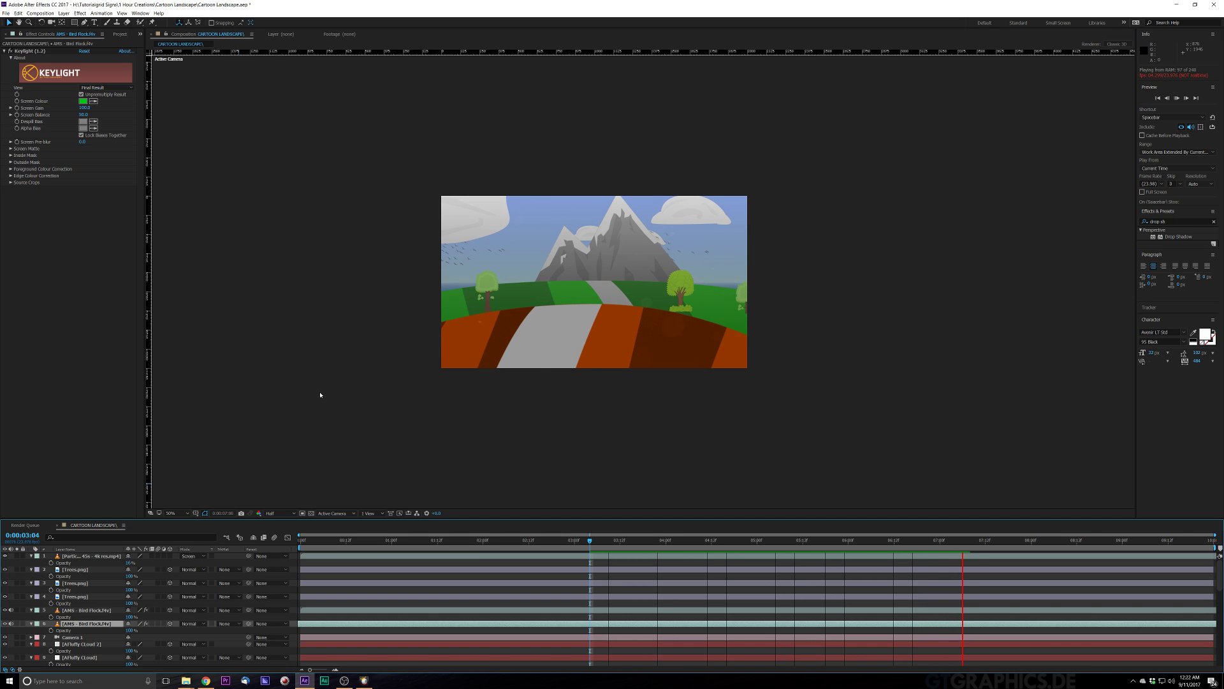
key(ctrl+s)
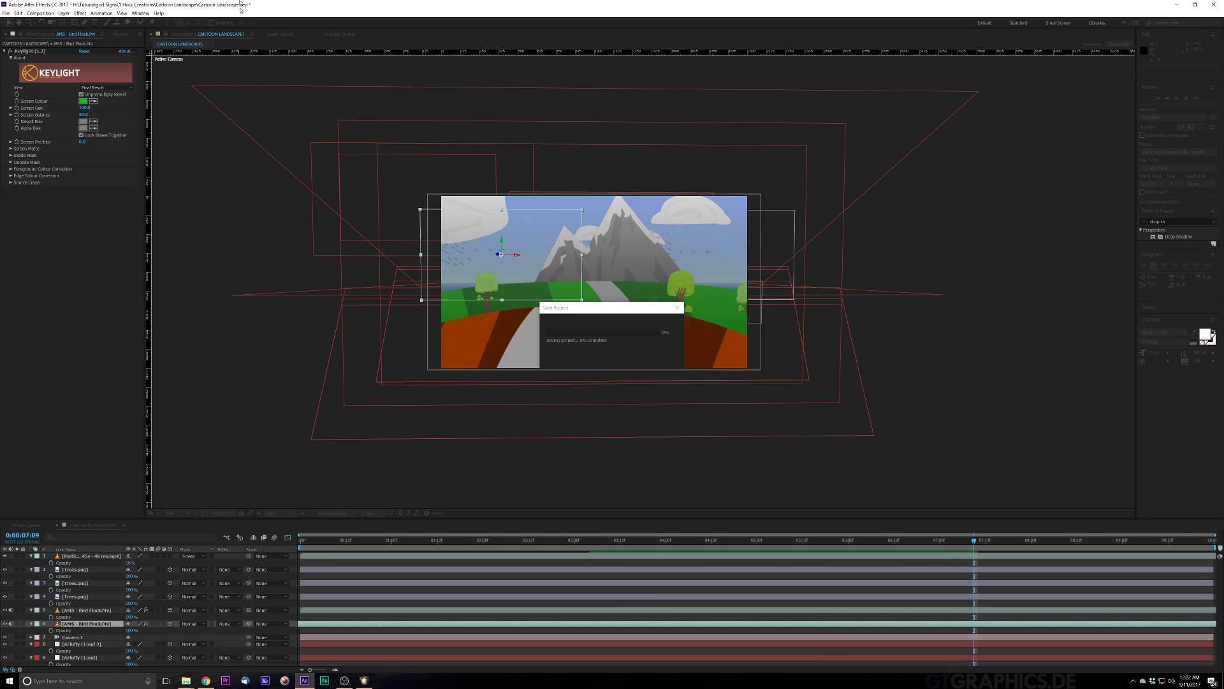
Step: Create an adjustment layer and place it above all other layers in the composition
click(64, 13)
mouse_move(76, 25)
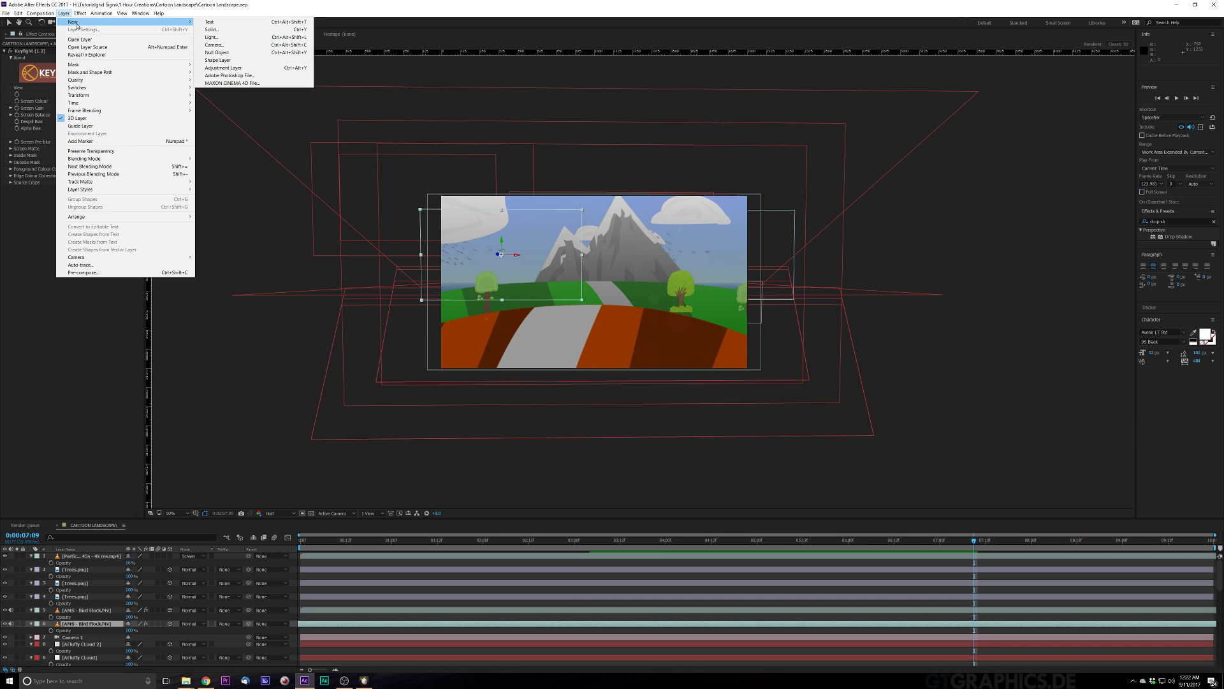
click(218, 68)
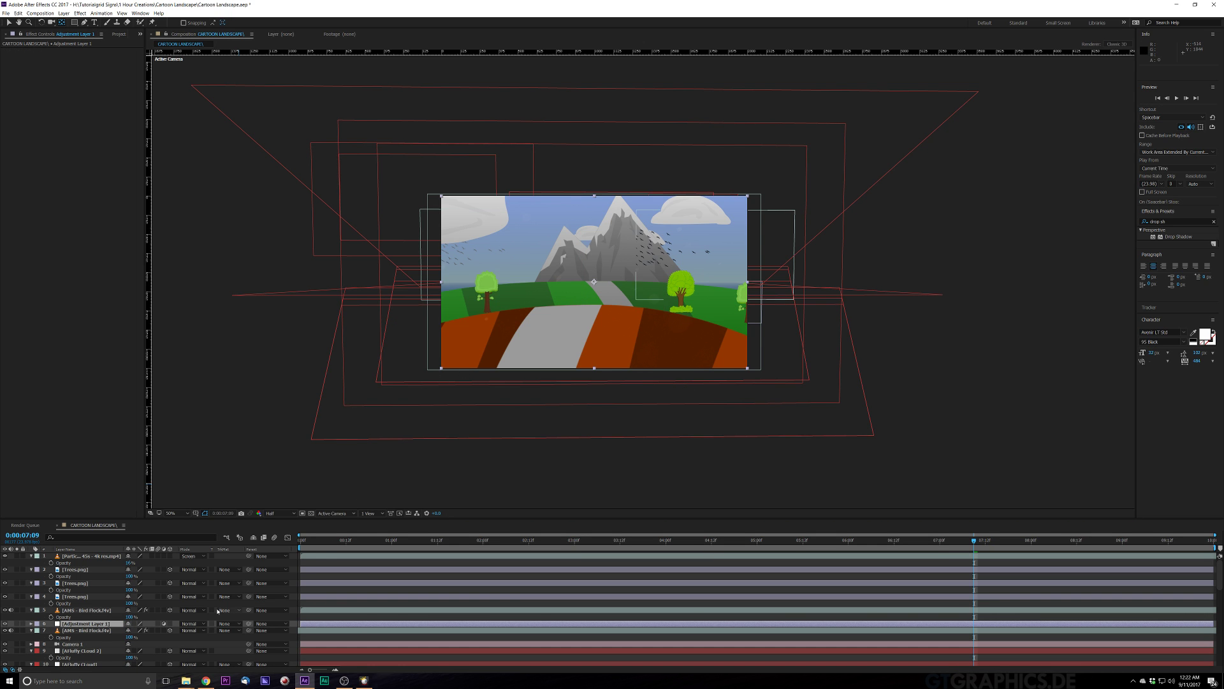
drag(96, 625, 93, 558)
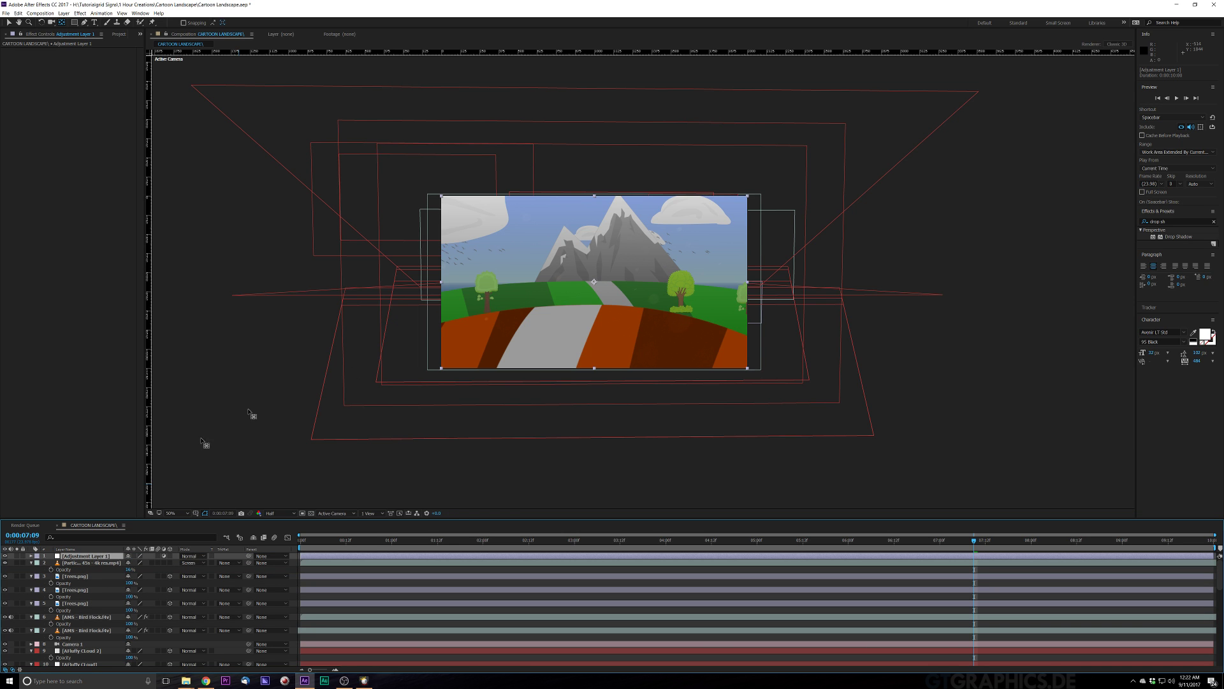
Step: Apply the Lumetri Color effect to the adjustment layer and expand its Basic Correction settings
key(ctrl+space)
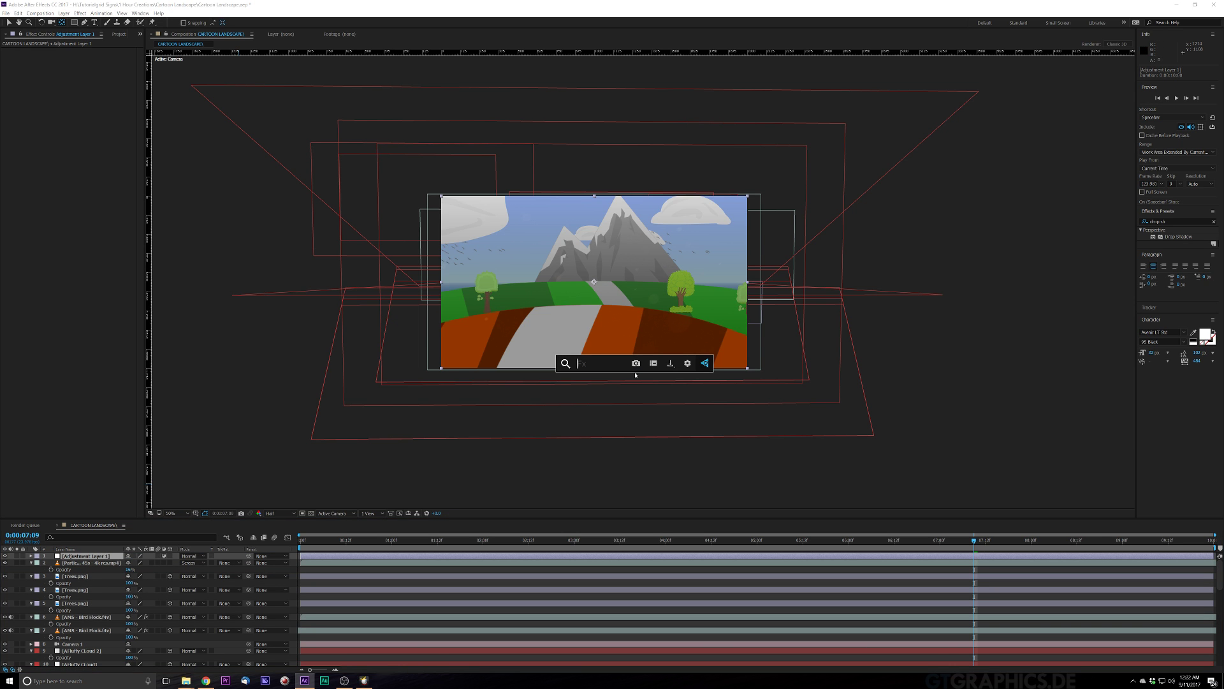
text(lu)
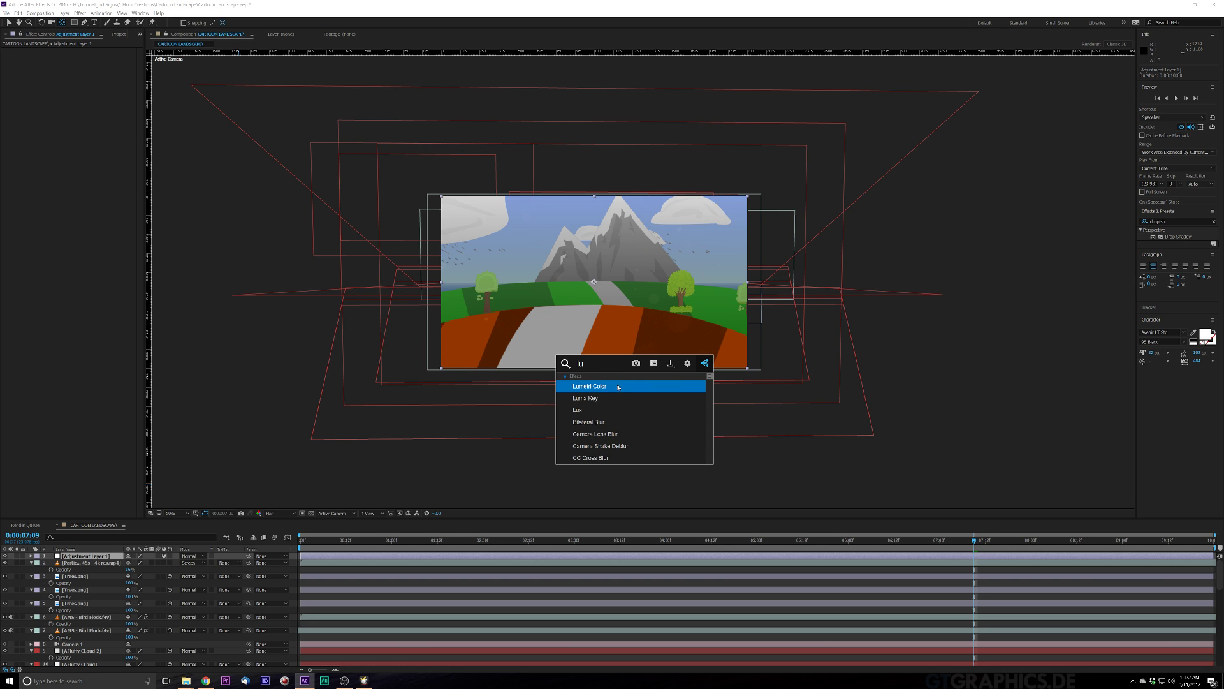
click(618, 387)
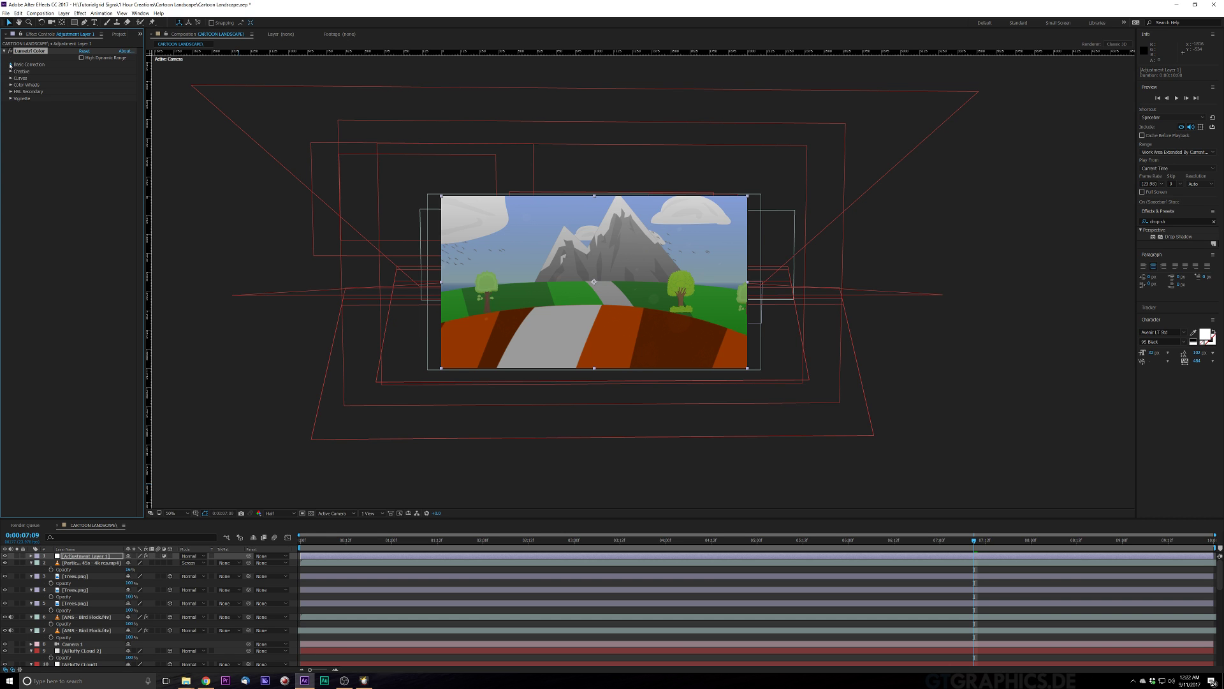
click(10, 65)
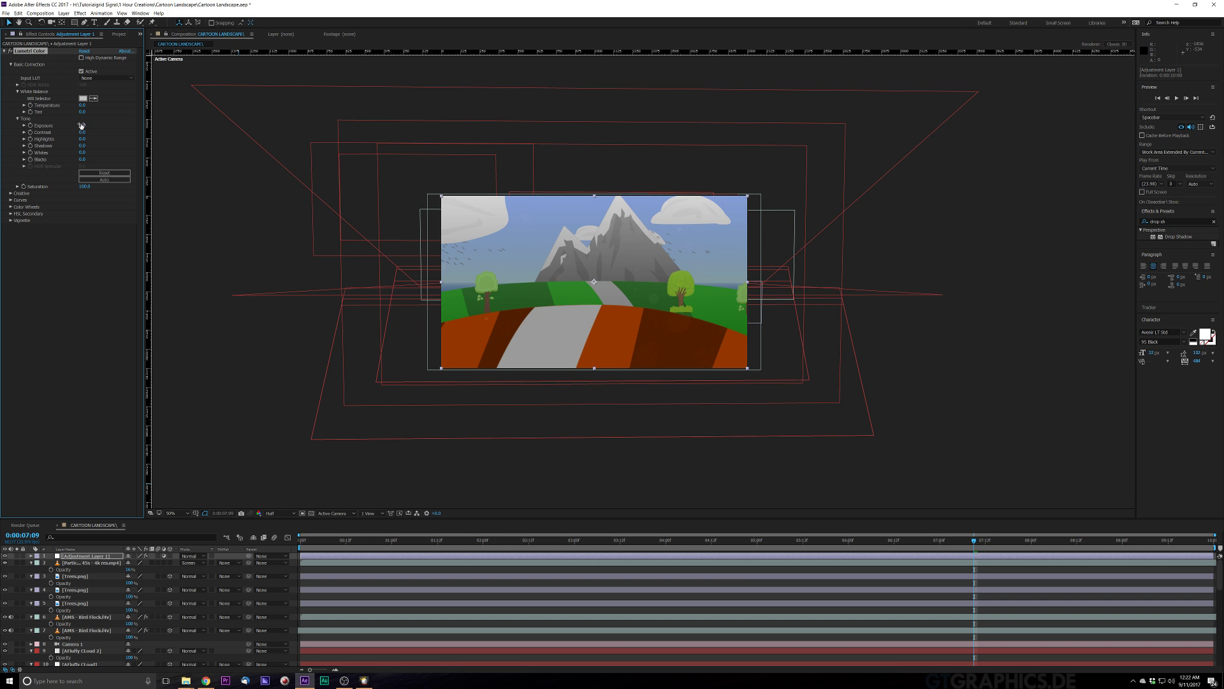
Step: Try a lower exposure in the Lumetri Color effect and undo the change
mouse_move(78, 126)
mouse_down()
mouse_move(66, 131)
mouse_move(77, 131)
mouse_up()
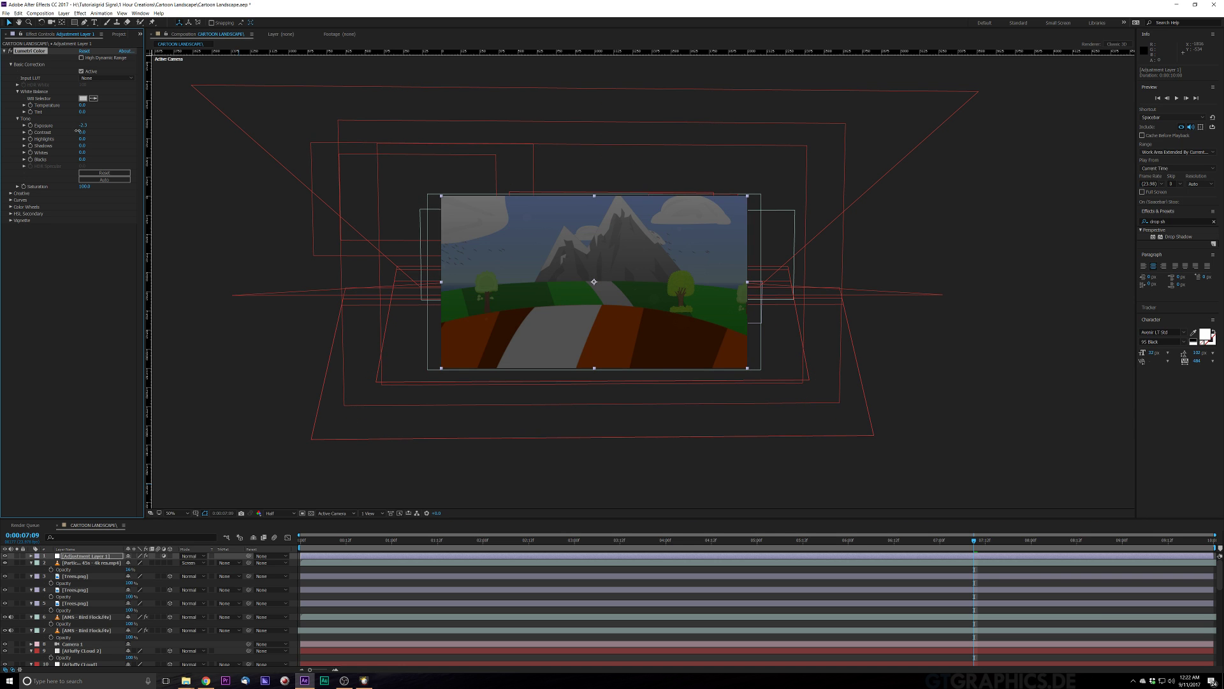
key(ctrl+z)
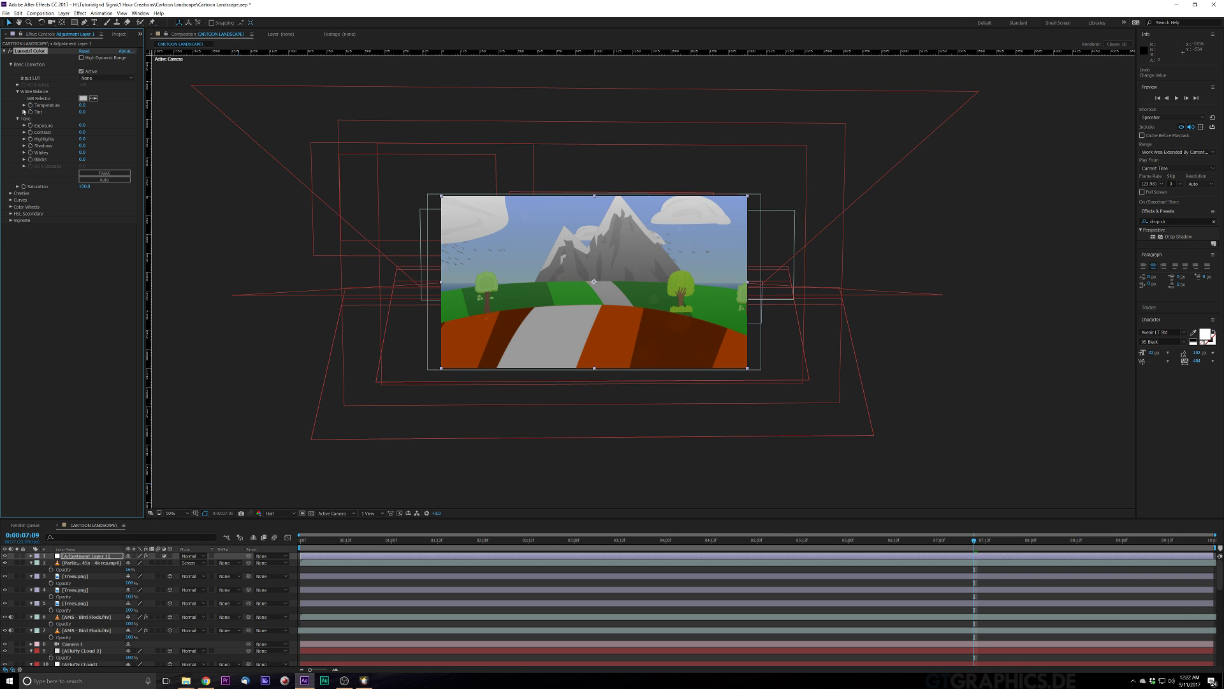
Step: Warm the scene by raising the Lumetri temperature to about 33 and reduce the contrast to a moderate negative value
click(24, 105)
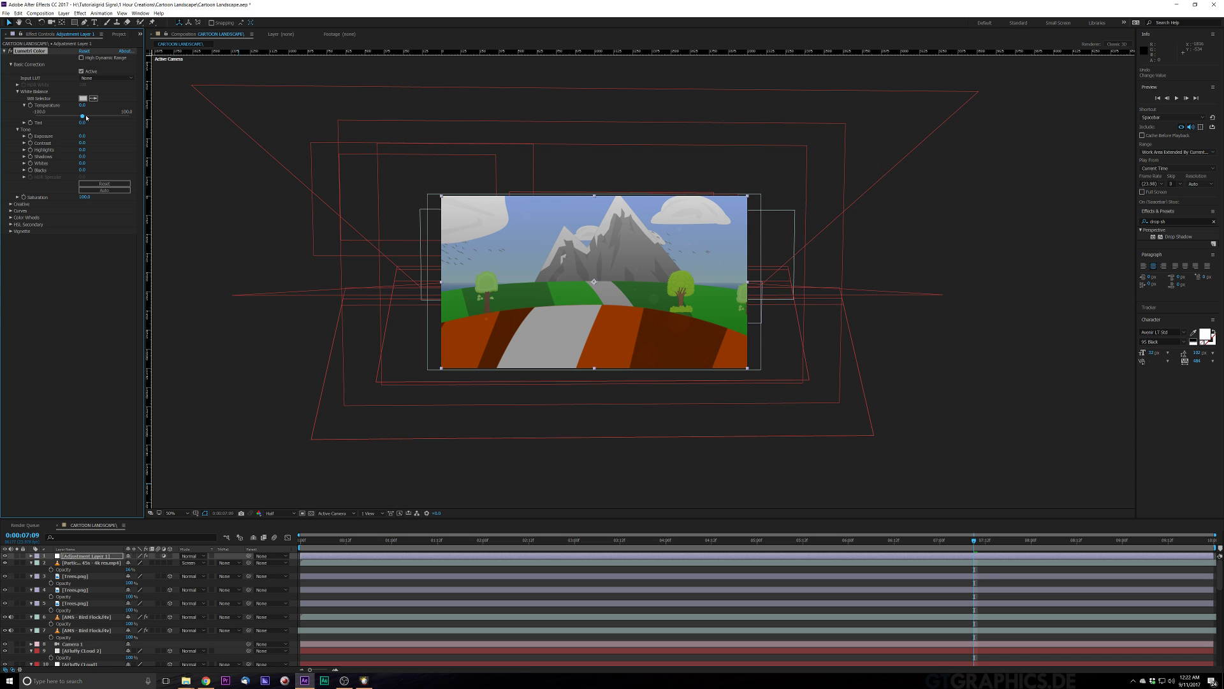
drag(87, 117, 96, 117)
drag(96, 117, 97, 118)
drag(106, 145, 65, 139)
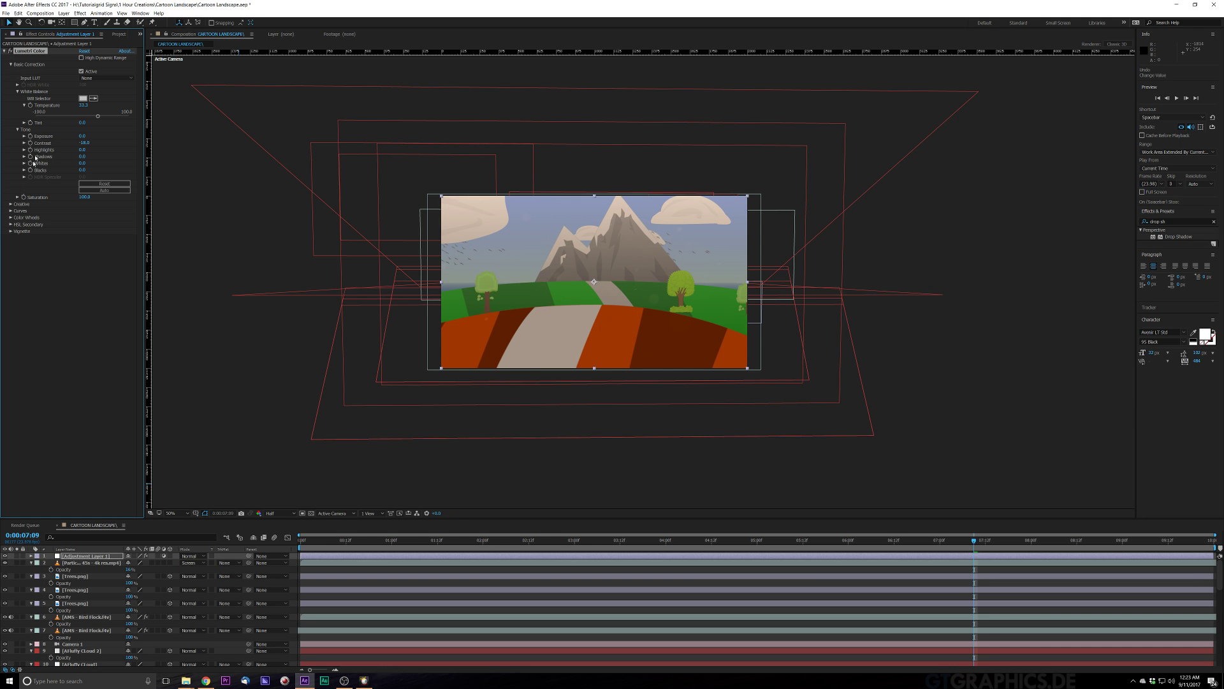
Step: Deselect the adjustment layer and return the current time to the start of the composition
click(89, 288)
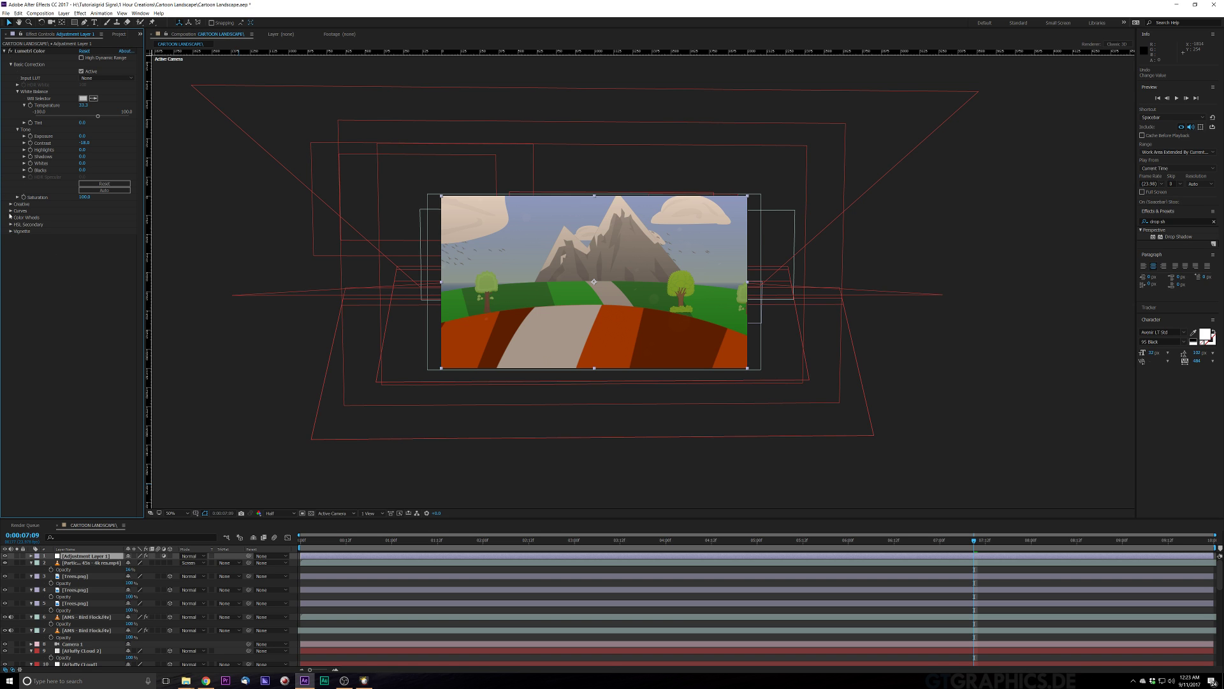
click(243, 350)
click(306, 547)
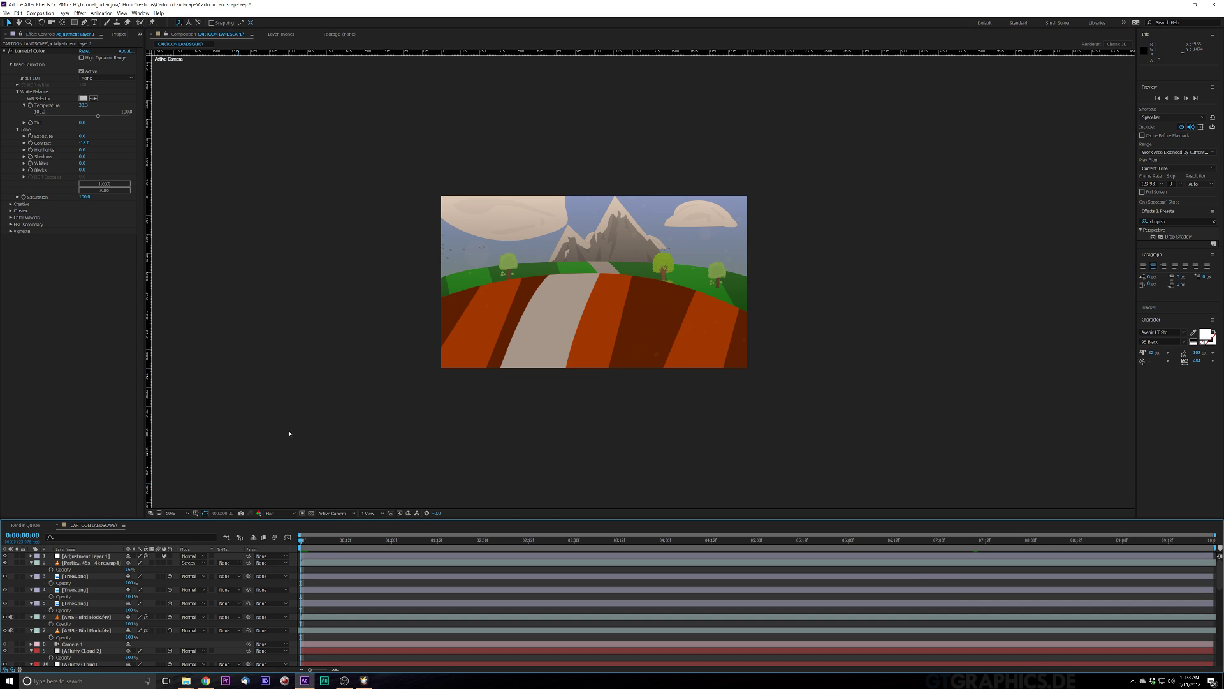
Step: Play back the graded animation and create a new solid layer with the colour 000000
key(space)
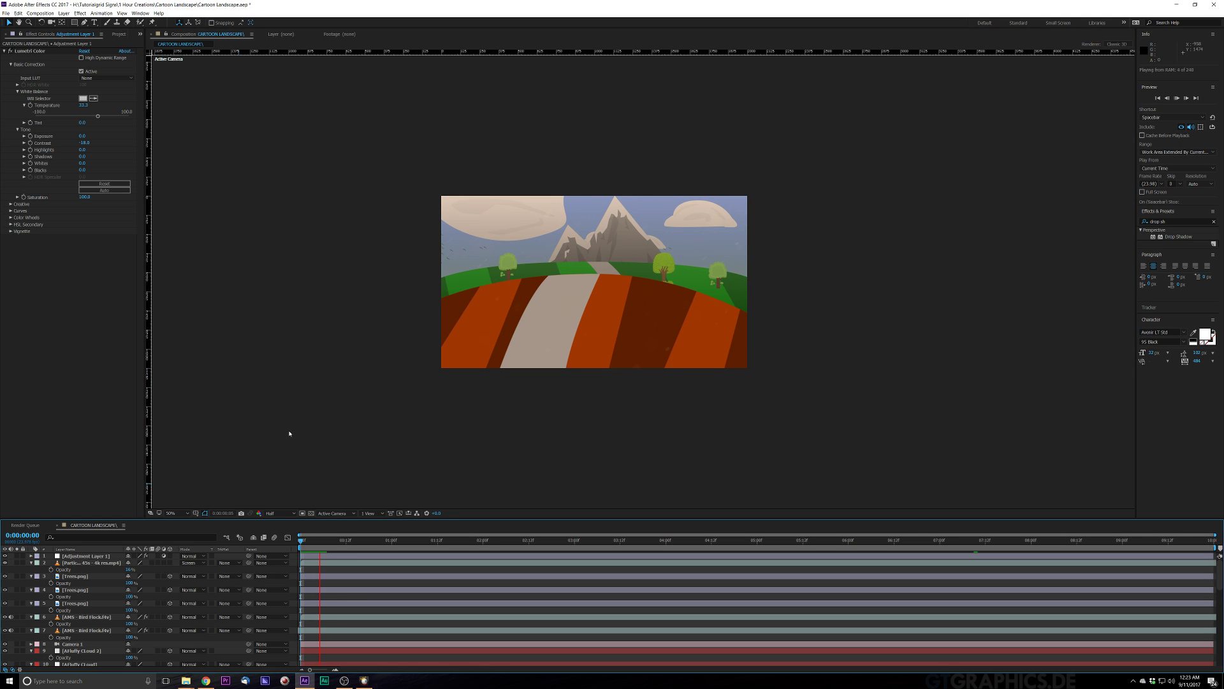
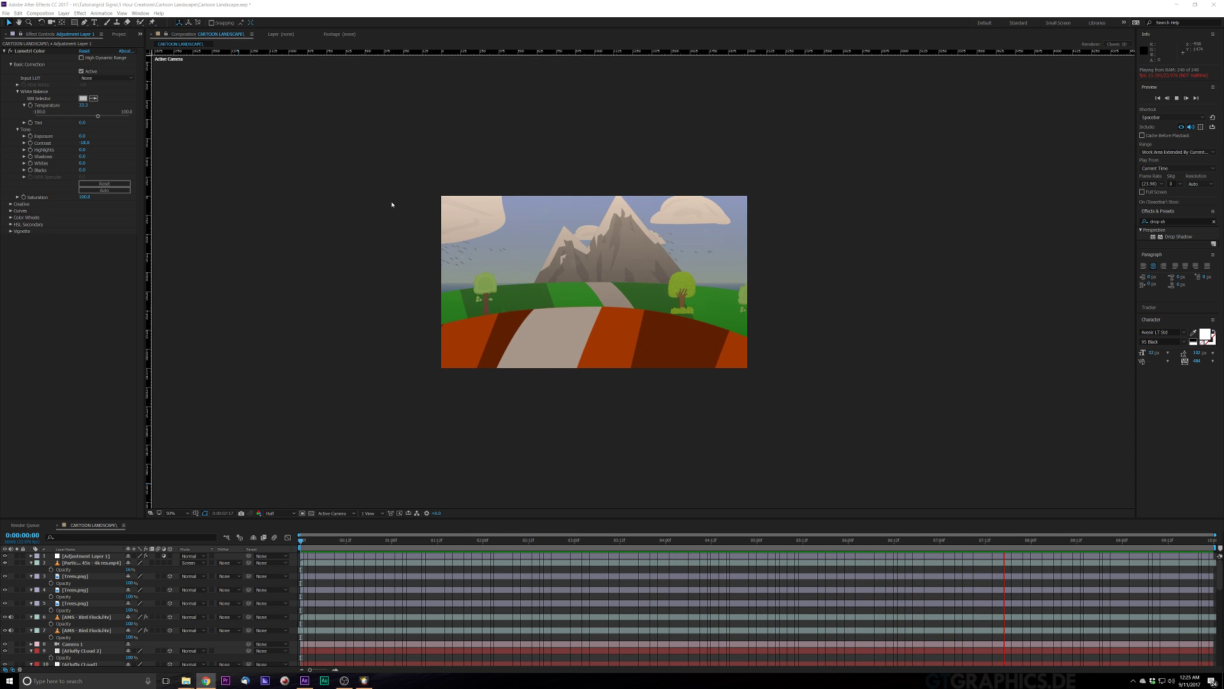
key(space)
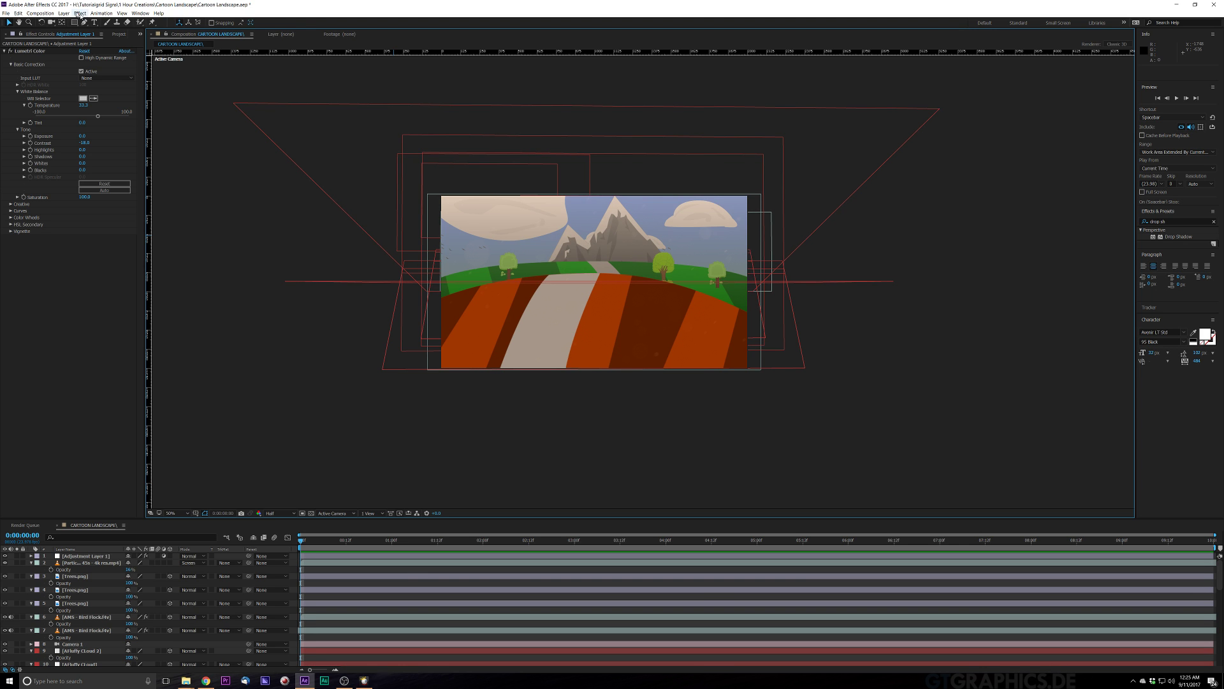
click(63, 14)
mouse_move(74, 22)
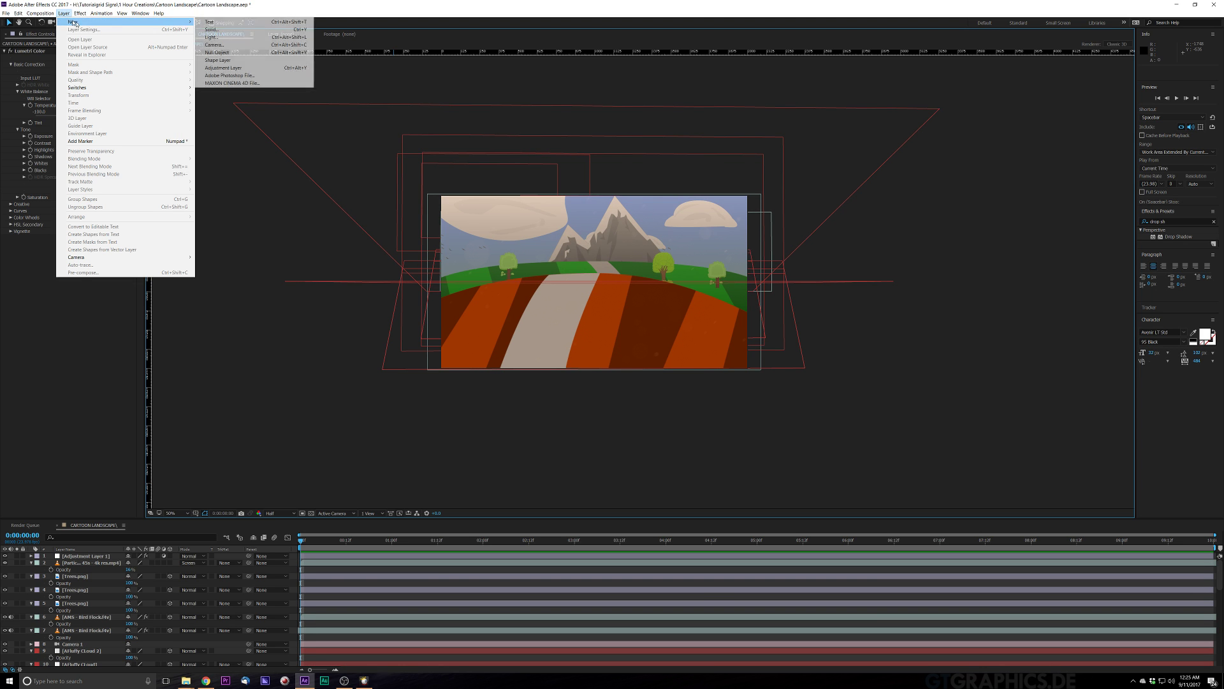
click(233, 33)
click(609, 388)
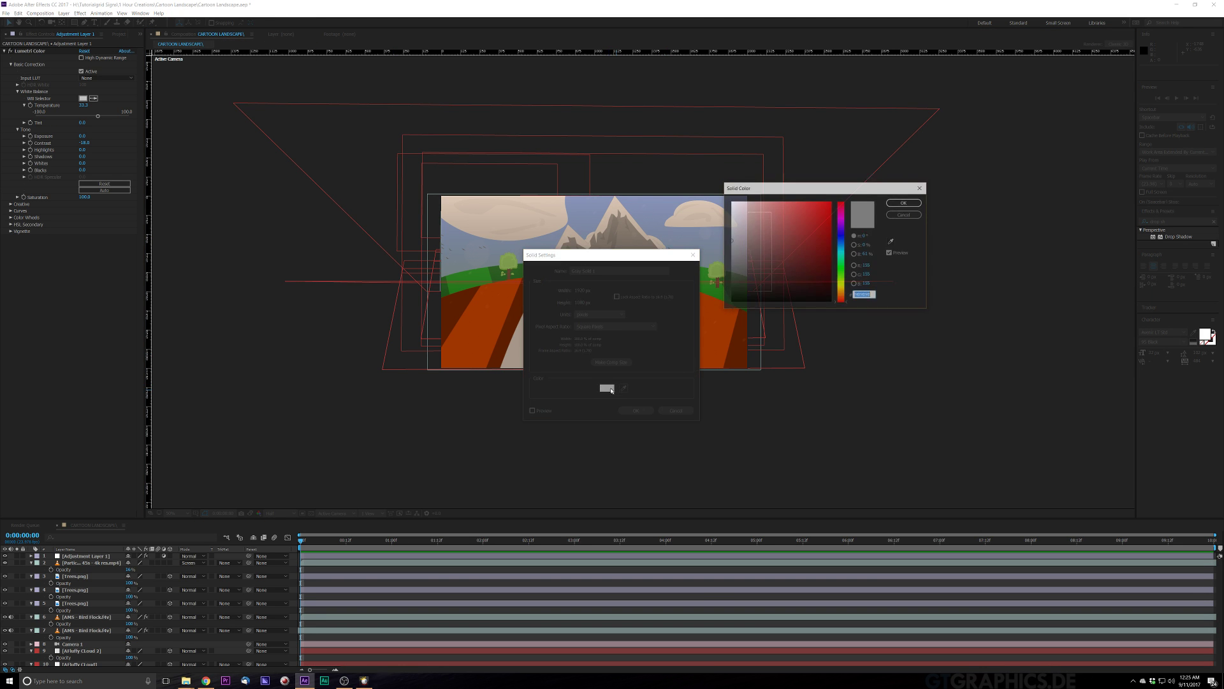
text(000000)
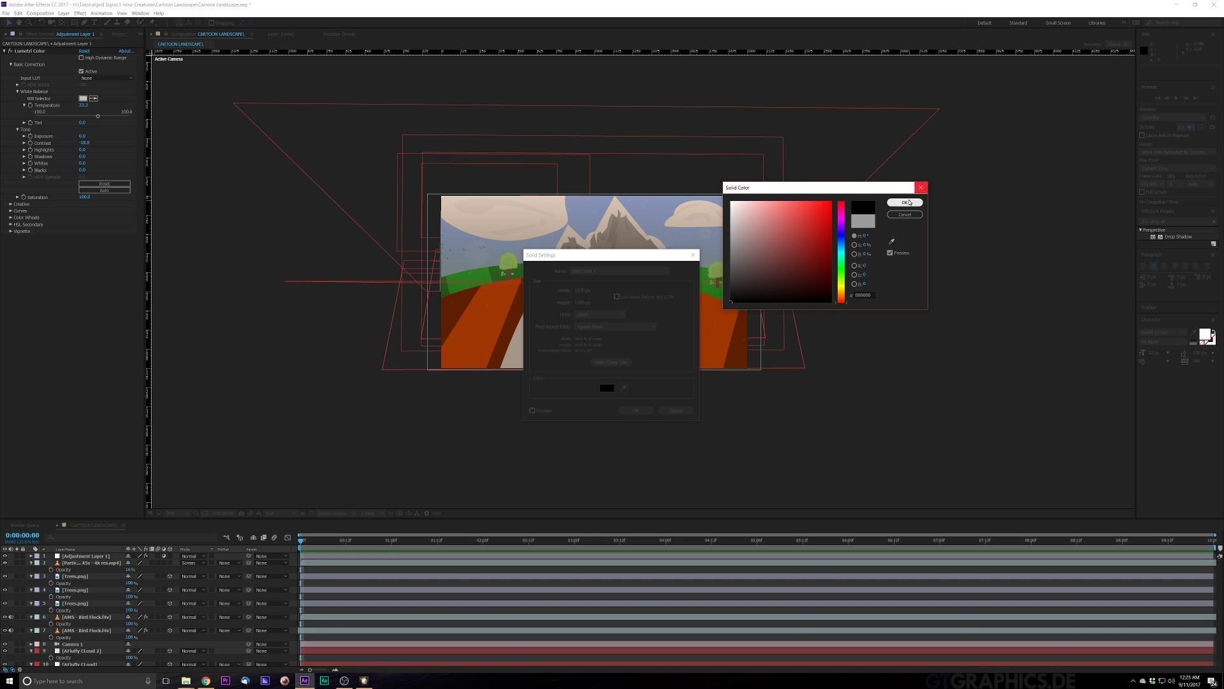
click(905, 202)
click(636, 410)
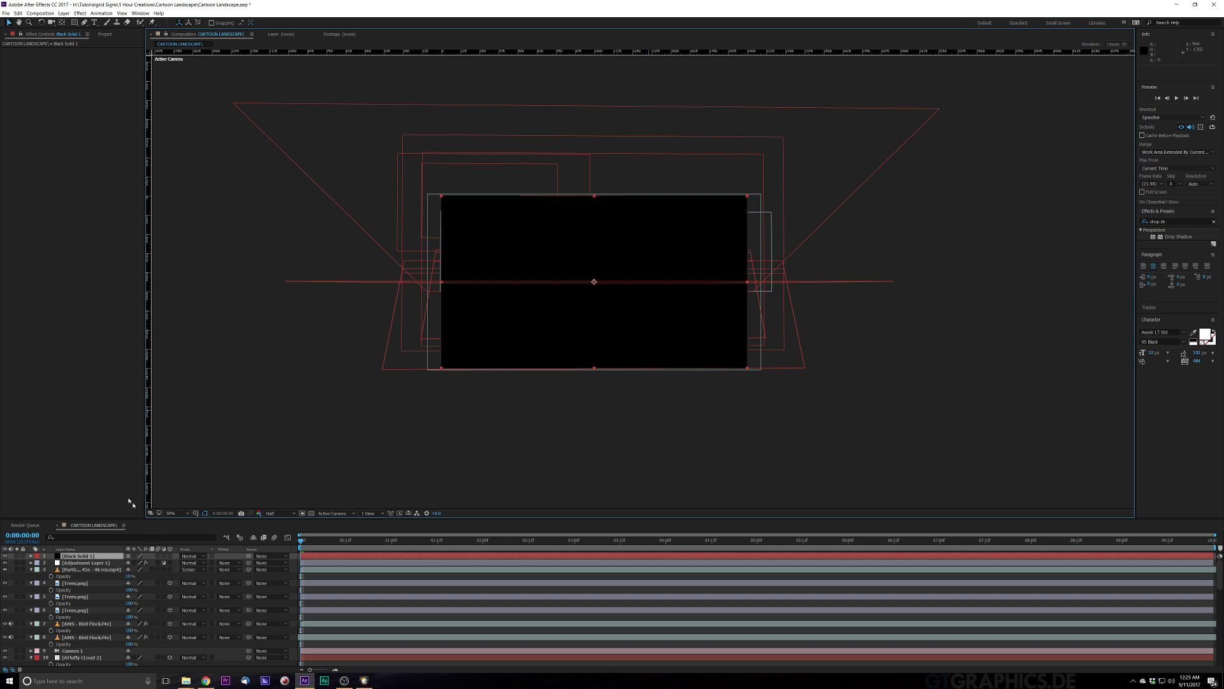
Step: Add a full-frame elliptical mask to the black solid and set the mask mode to Subtract
click(74, 25)
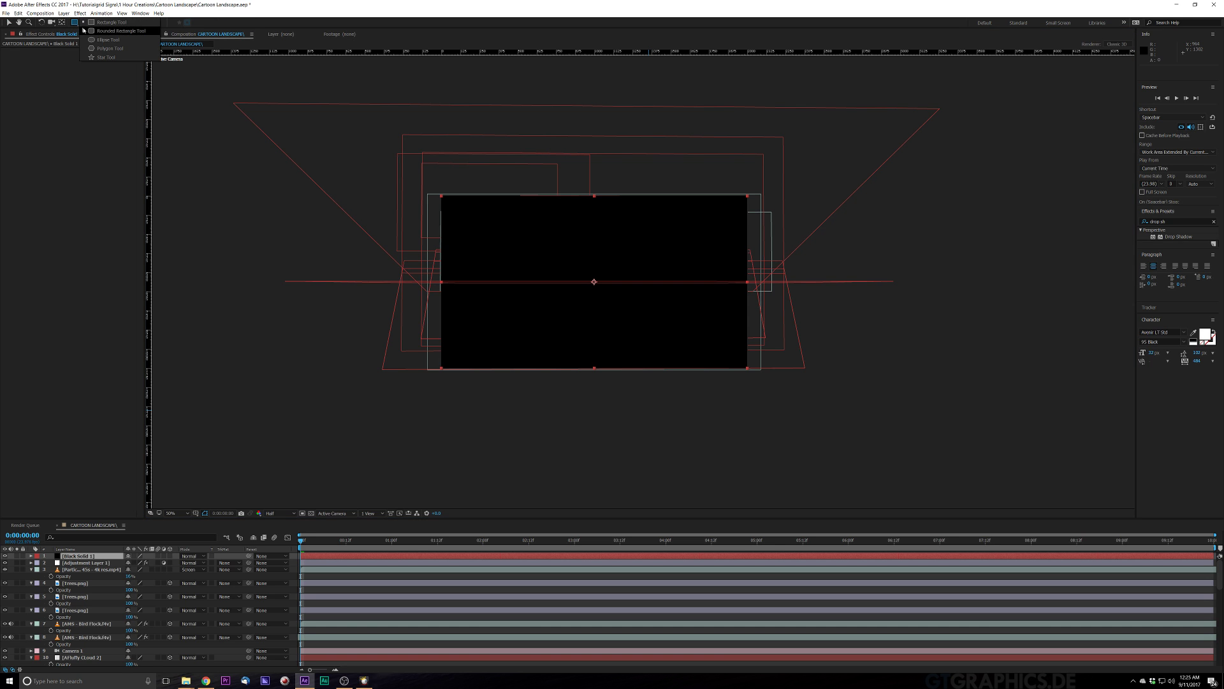
click(88, 40)
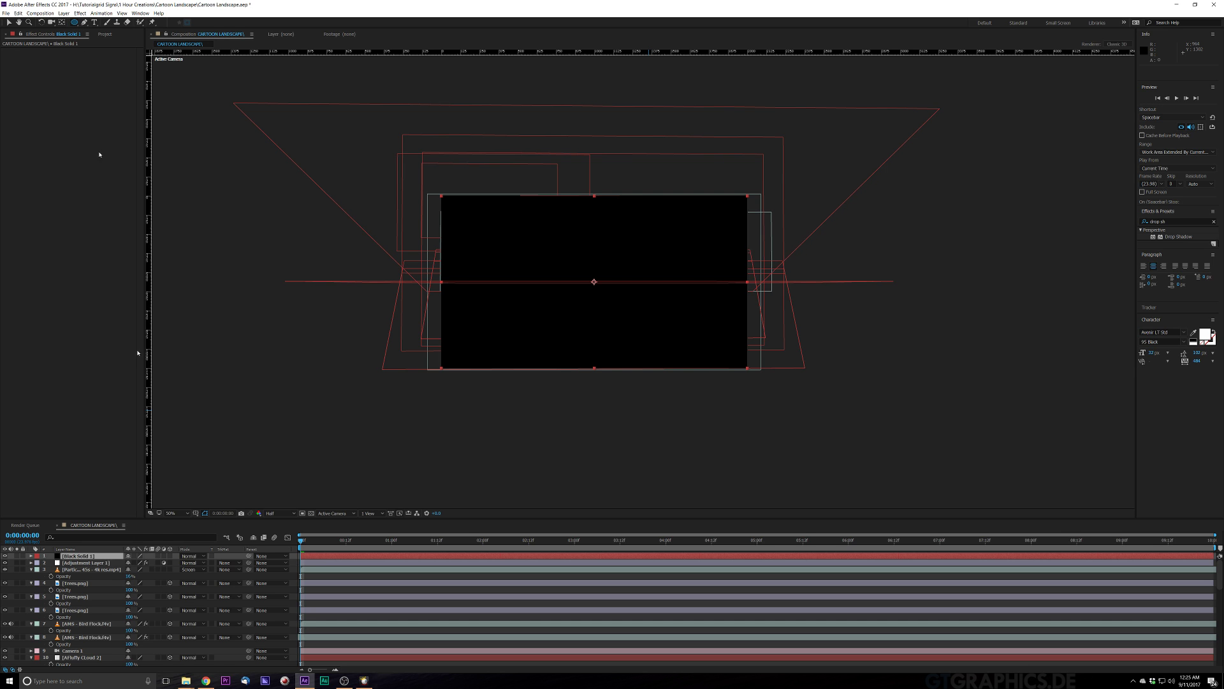
key(v)
key(m)
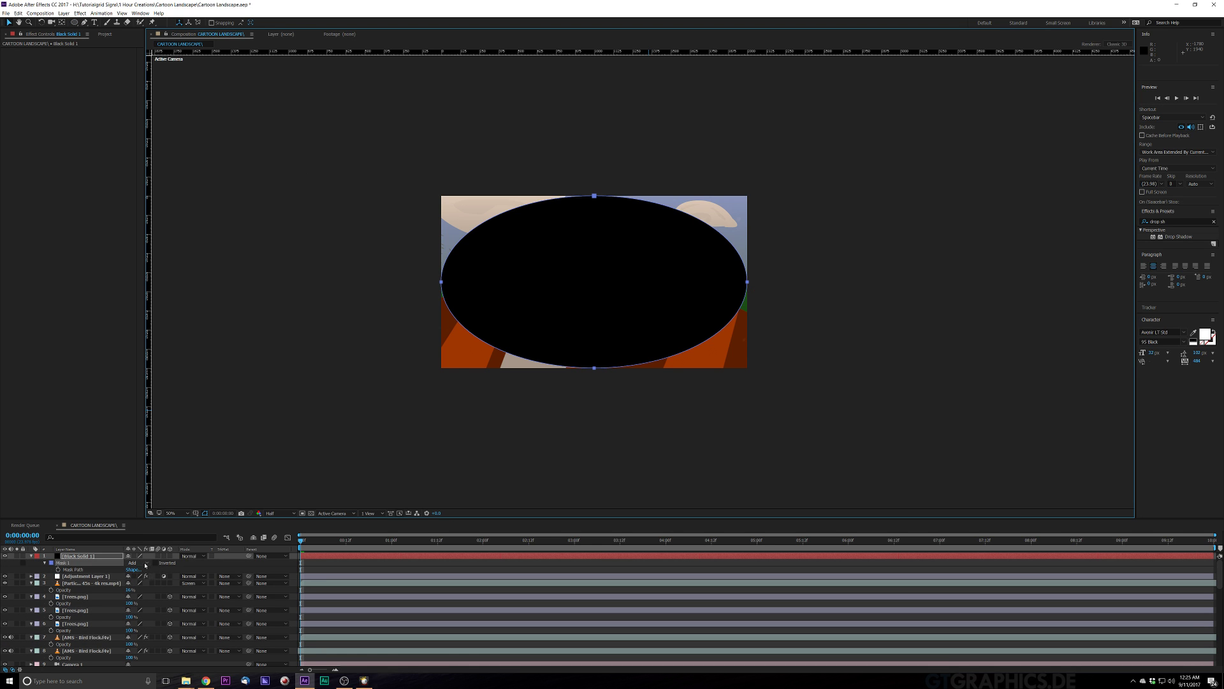
click(145, 564)
click(129, 583)
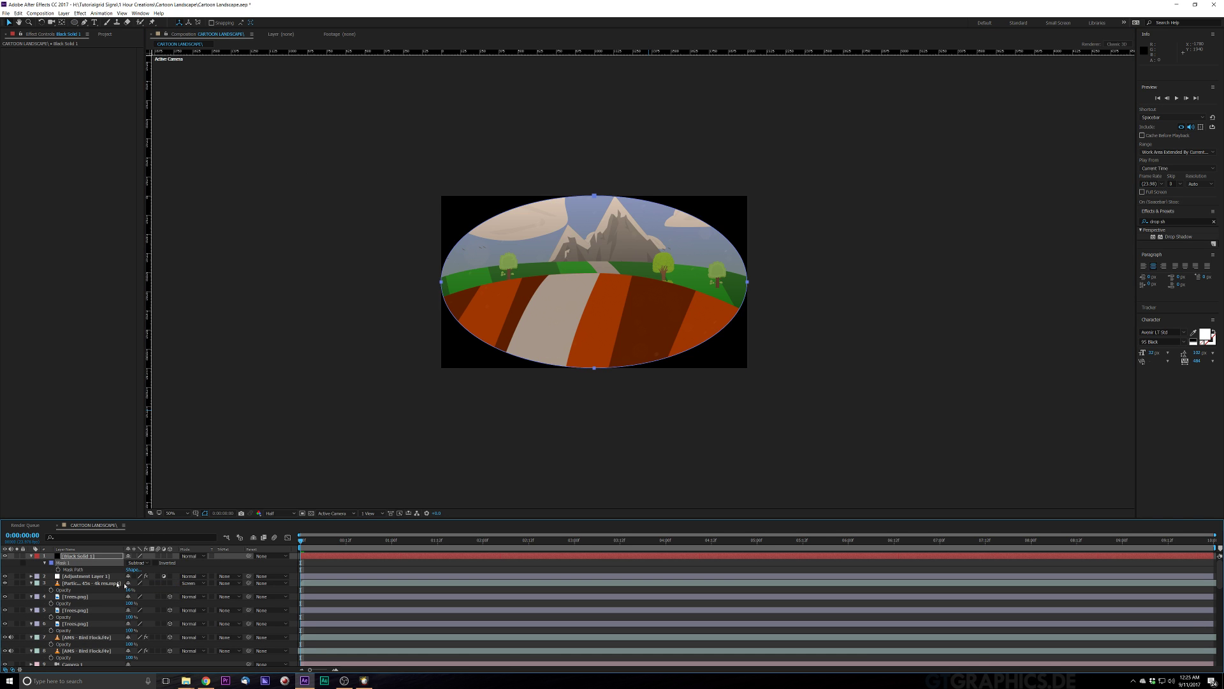
Step: Feather the solid's mask strongly and lower the layer's opacity to make a subtle vignette, and collapse the layer
key(f)
drag(146, 569, 431, 602)
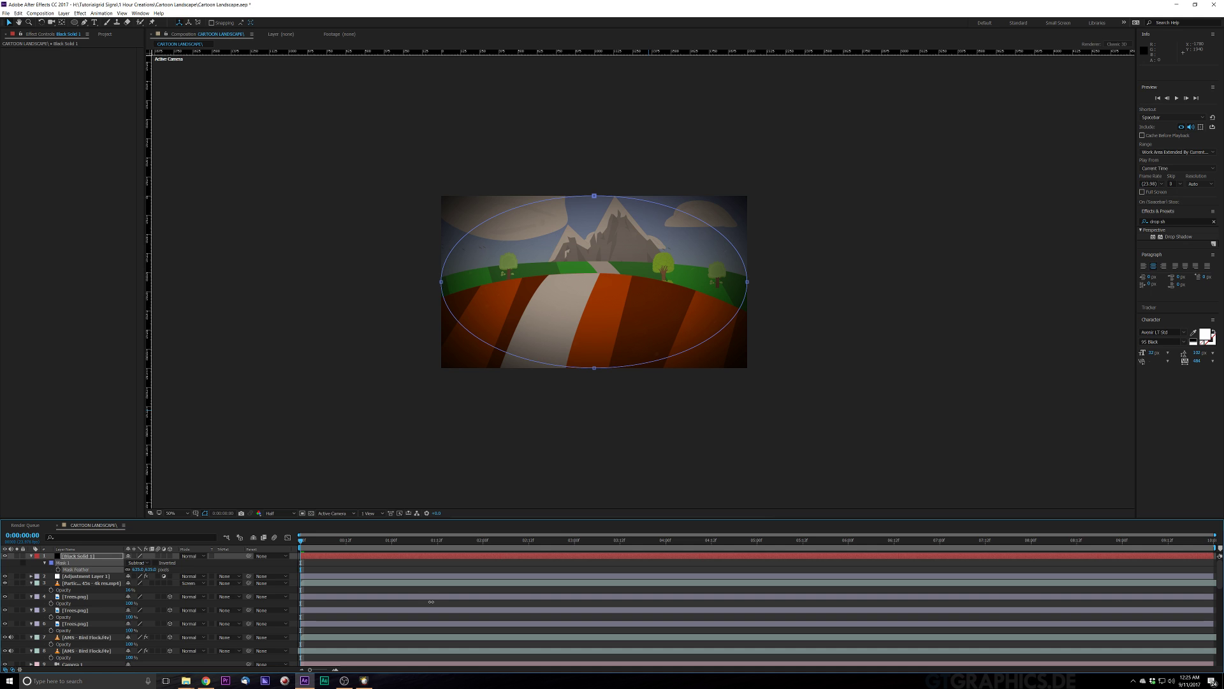
key(t)
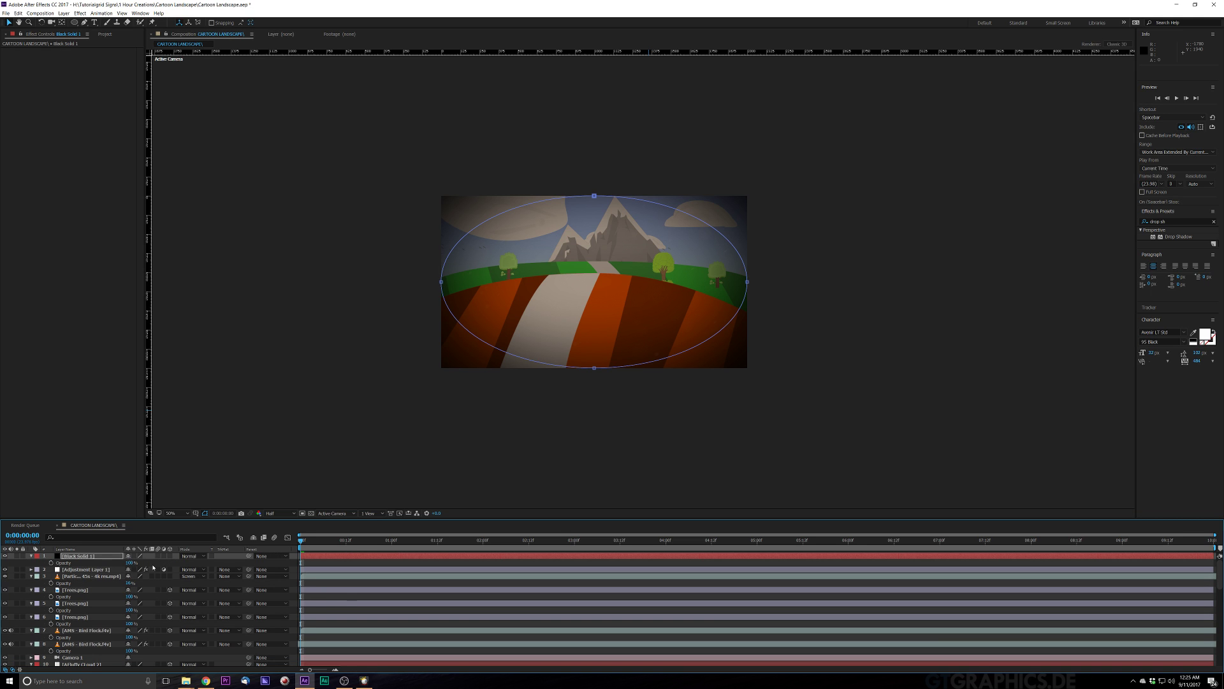
drag(131, 563, 108, 570)
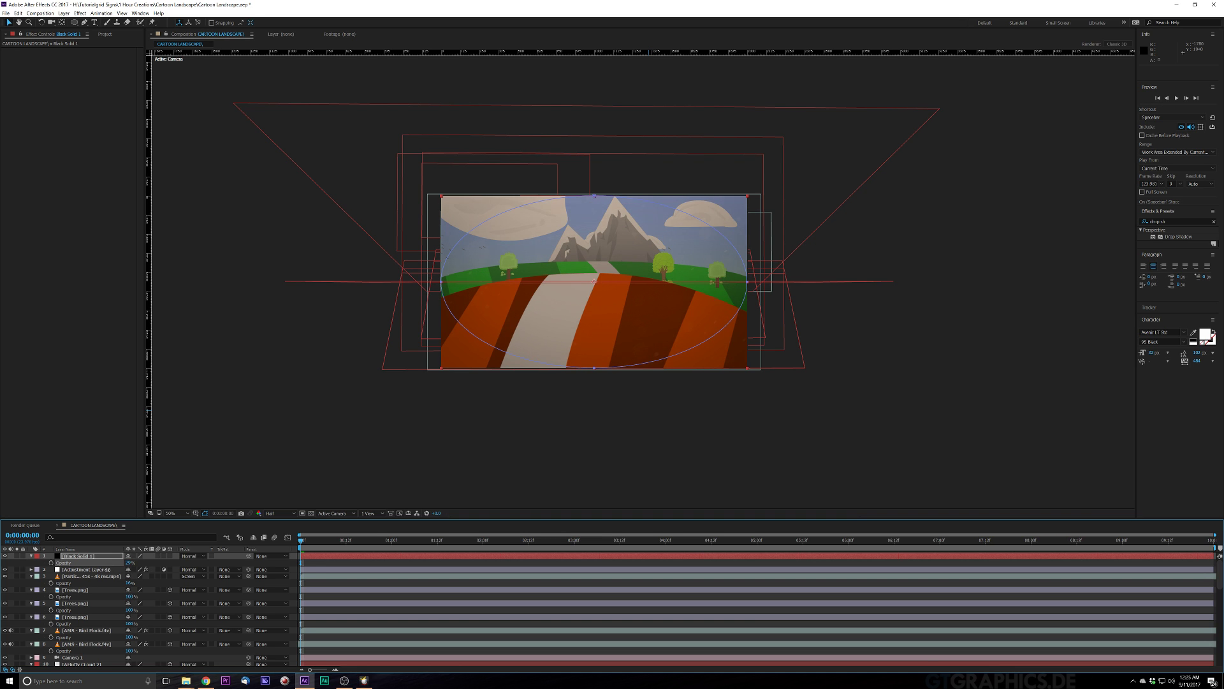
key(period)
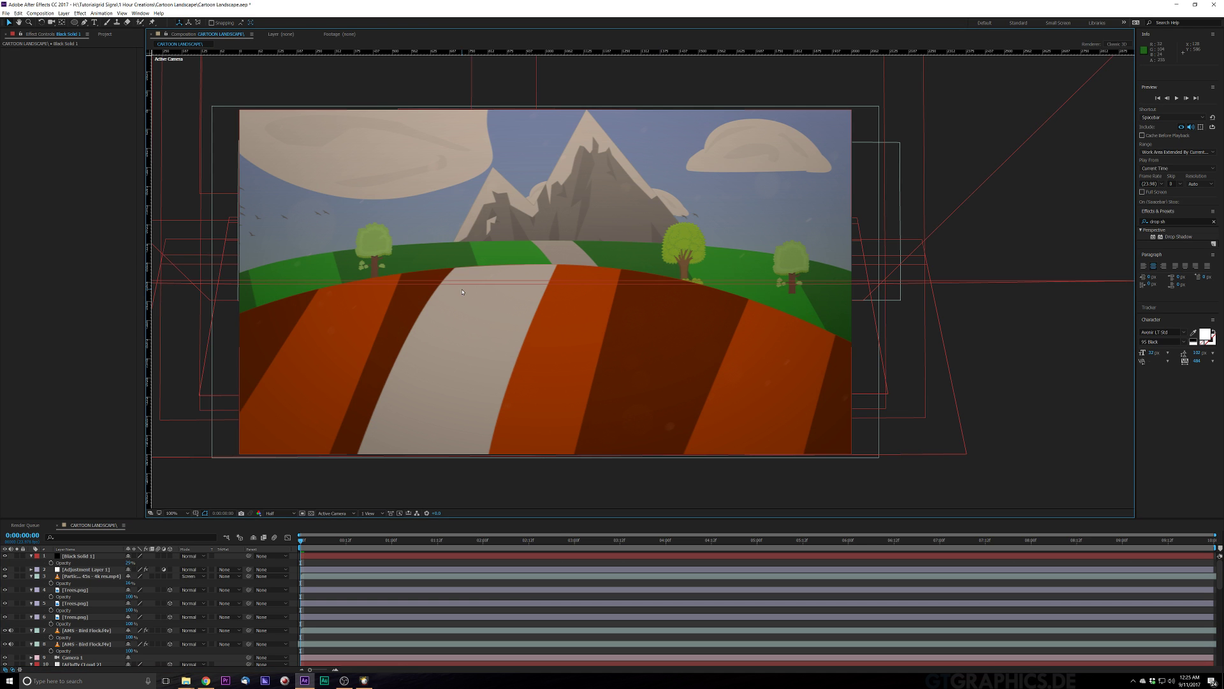
key(comma)
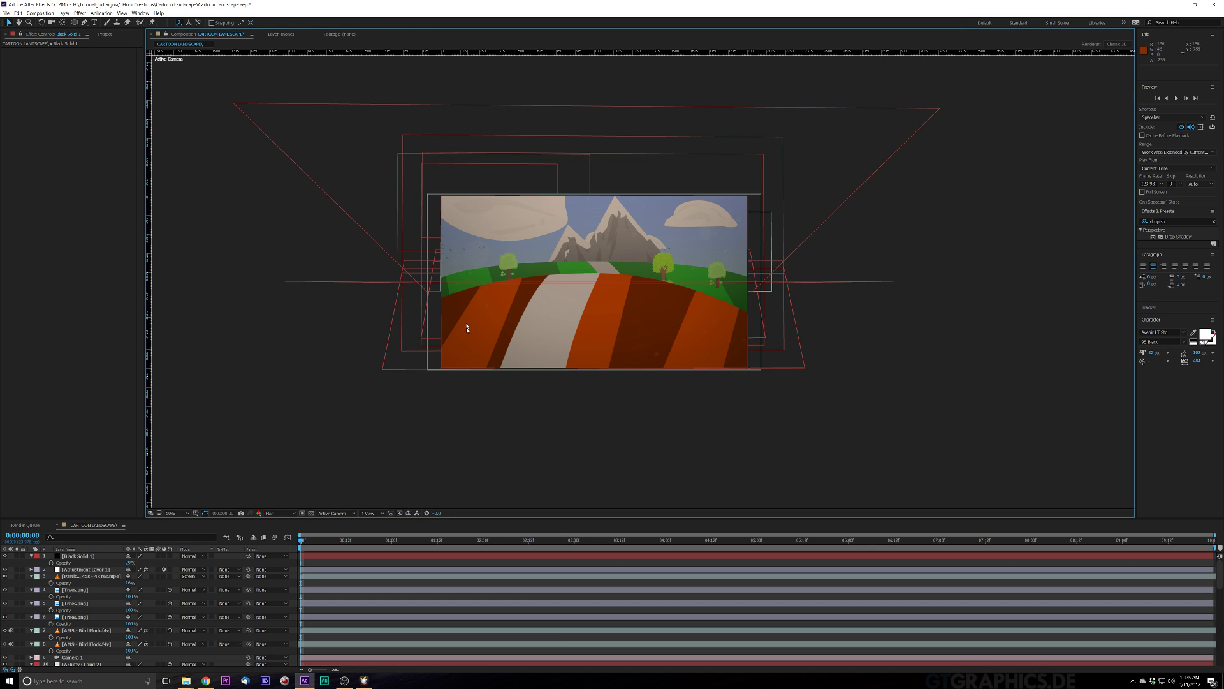
click(29, 559)
Step: Move the Camera 1 layer up in the layer stack to directly below the adjustment layer
scroll(51, 606, down, 2)
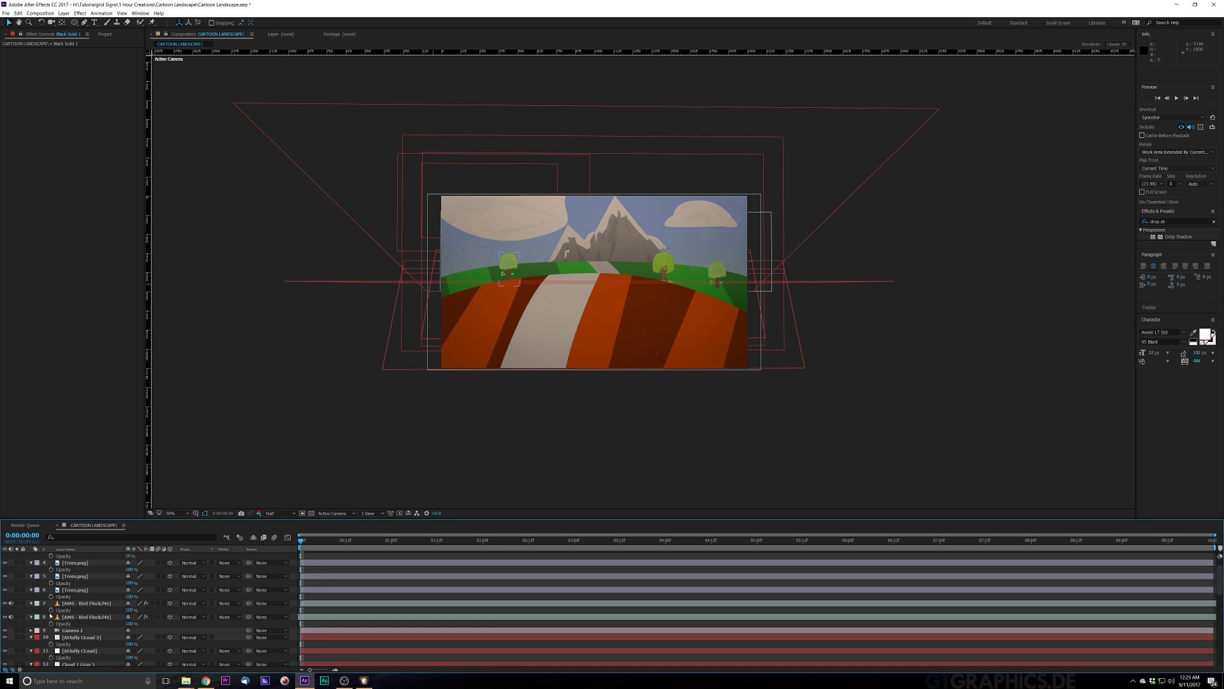
drag(69, 630, 70, 567)
scroll(66, 595, up, 2)
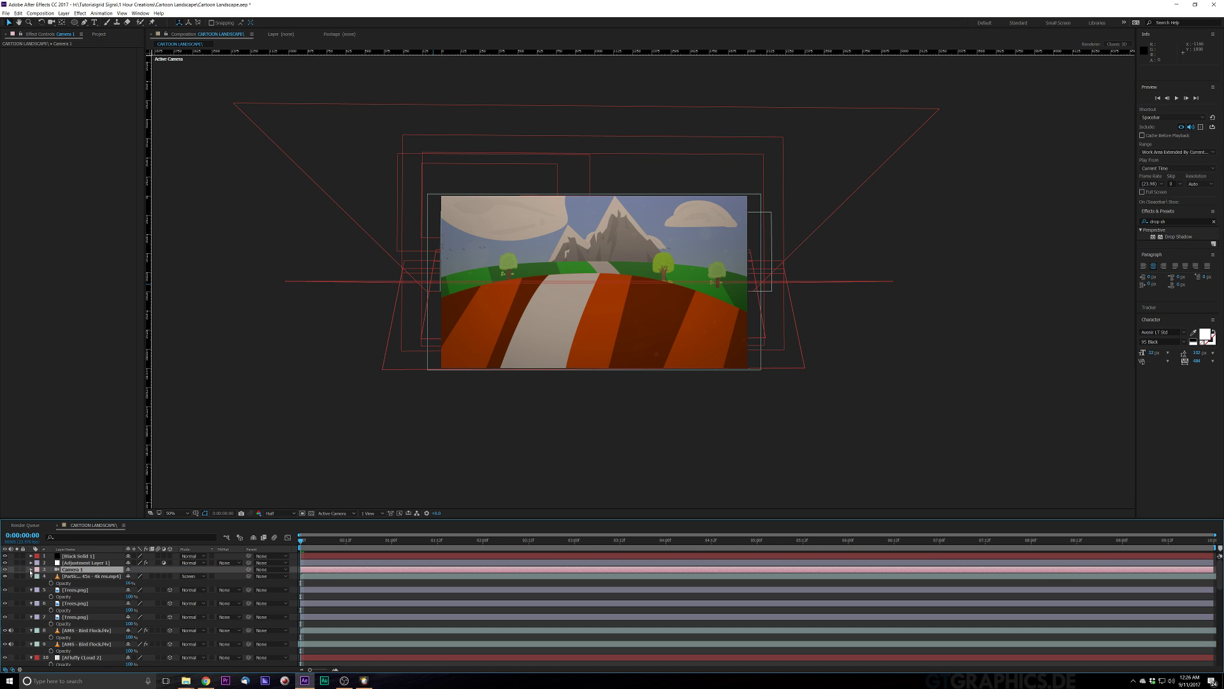
Step: Expand Camera 1's Transform and Camera Options, save the project and turn on Depth of Field
click(31, 570)
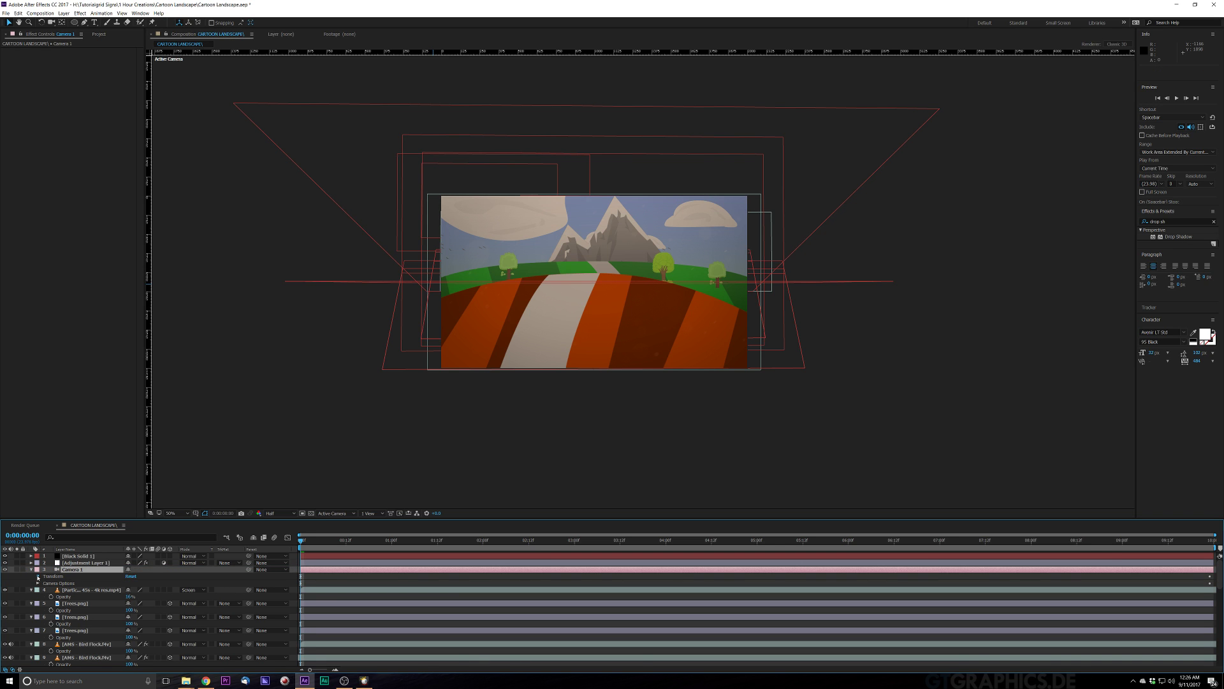
click(38, 576)
key(ctrl+s)
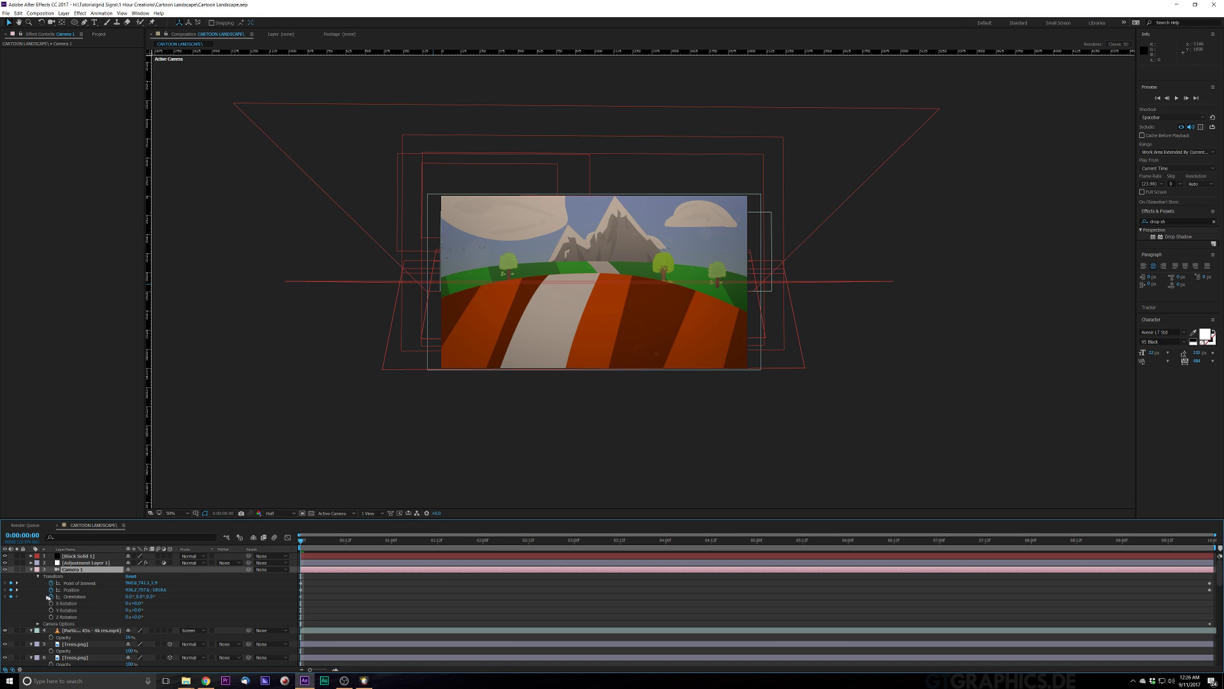
click(38, 625)
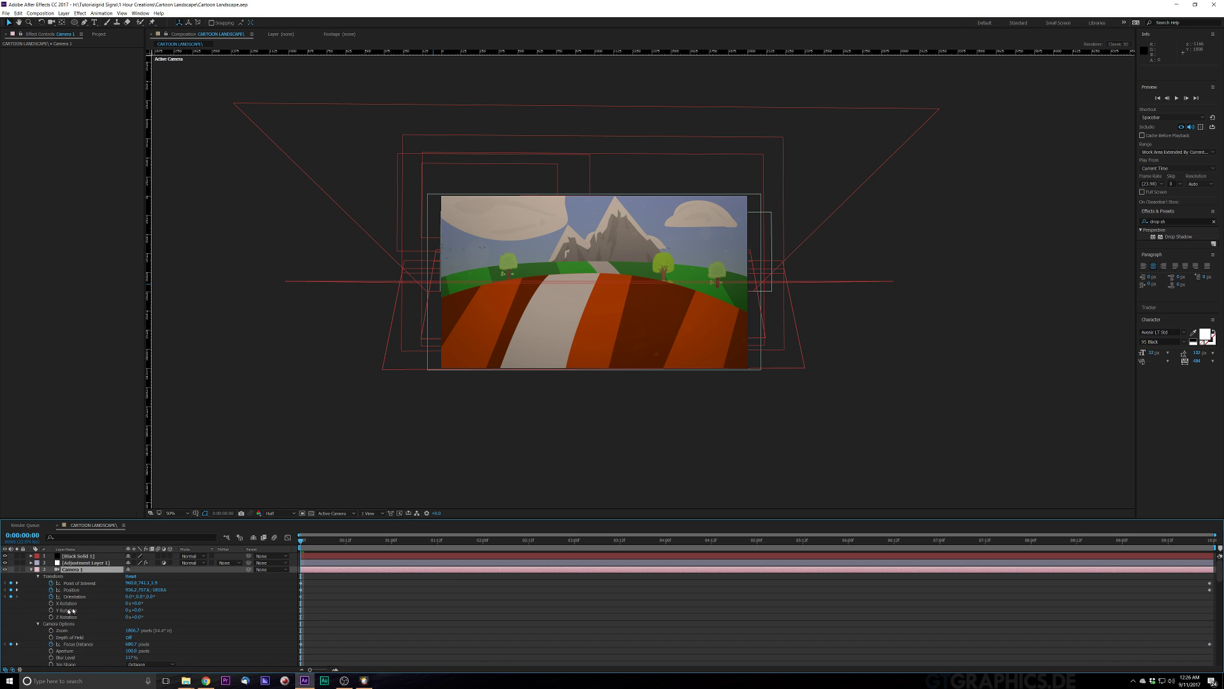
scroll(127, 593, down, 2)
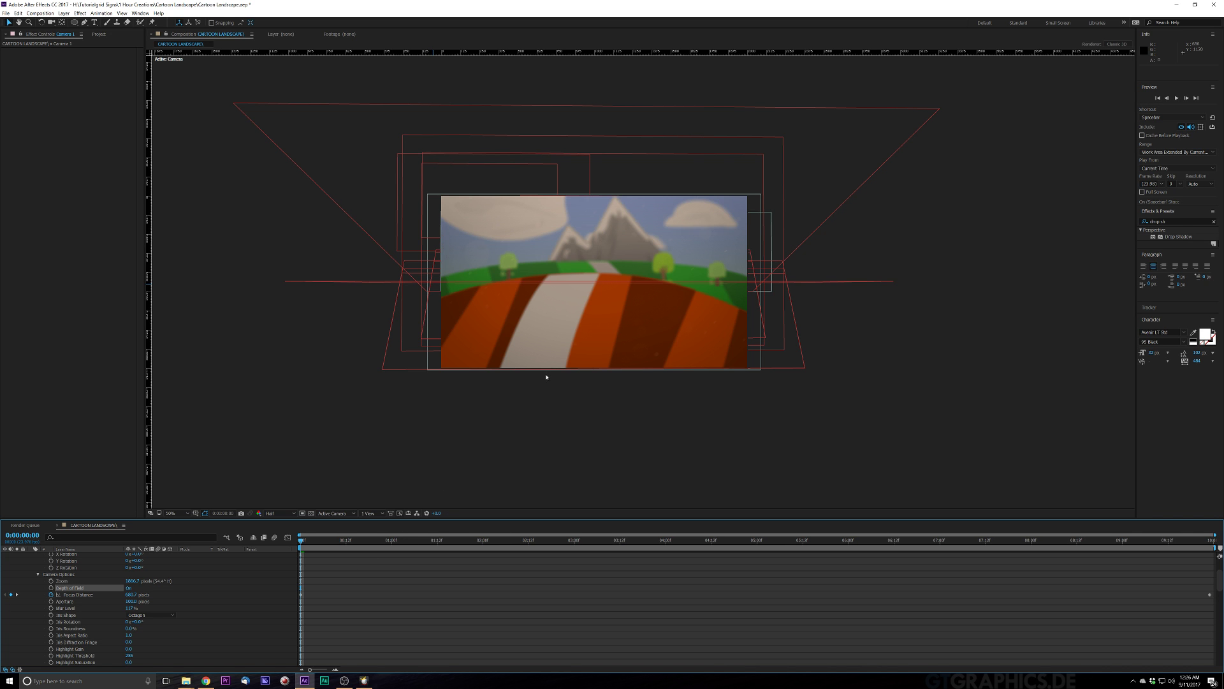
key(period)
key(comma)
scroll(89, 629, up, 2)
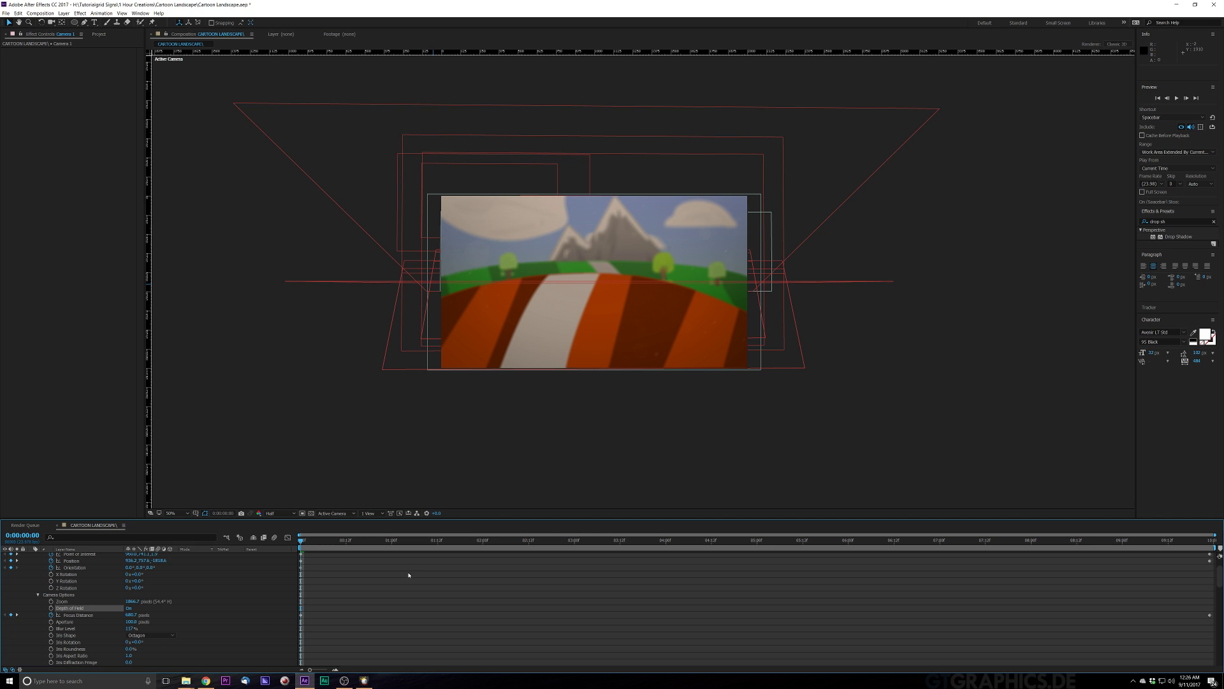
Step: Move Camera 1's last Focus Distance keyframe from the end of the composition to the 3-second mark
key(space)
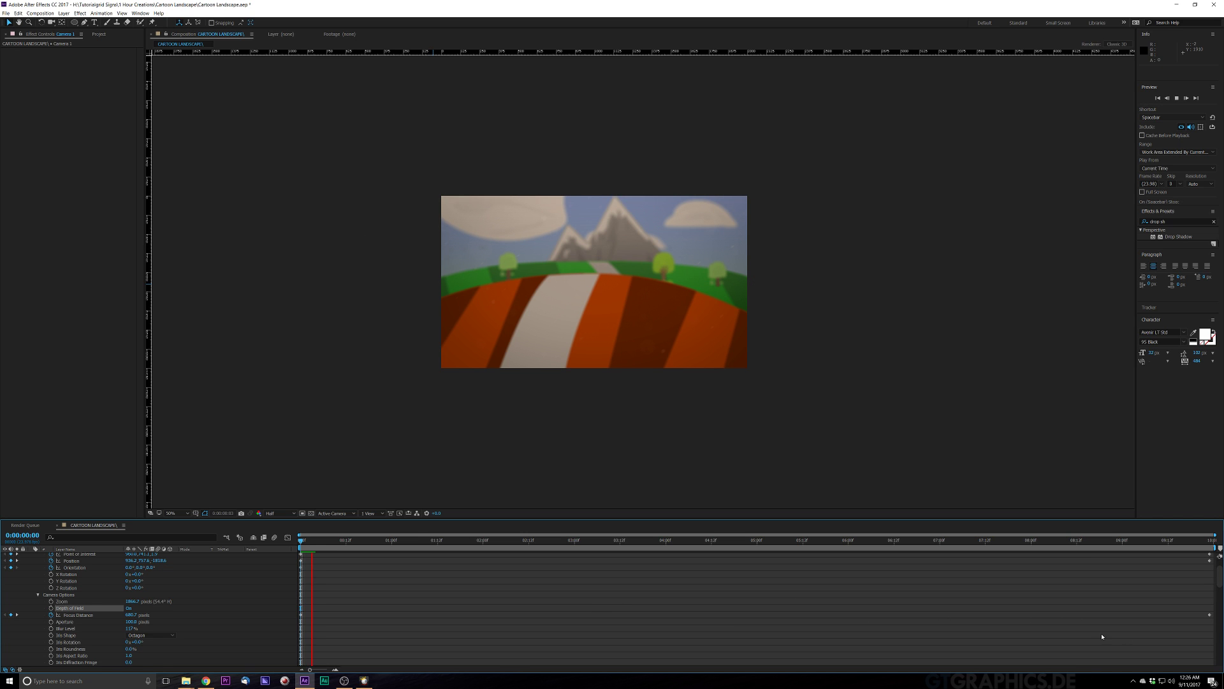
key(space)
drag(1209, 615, 579, 604)
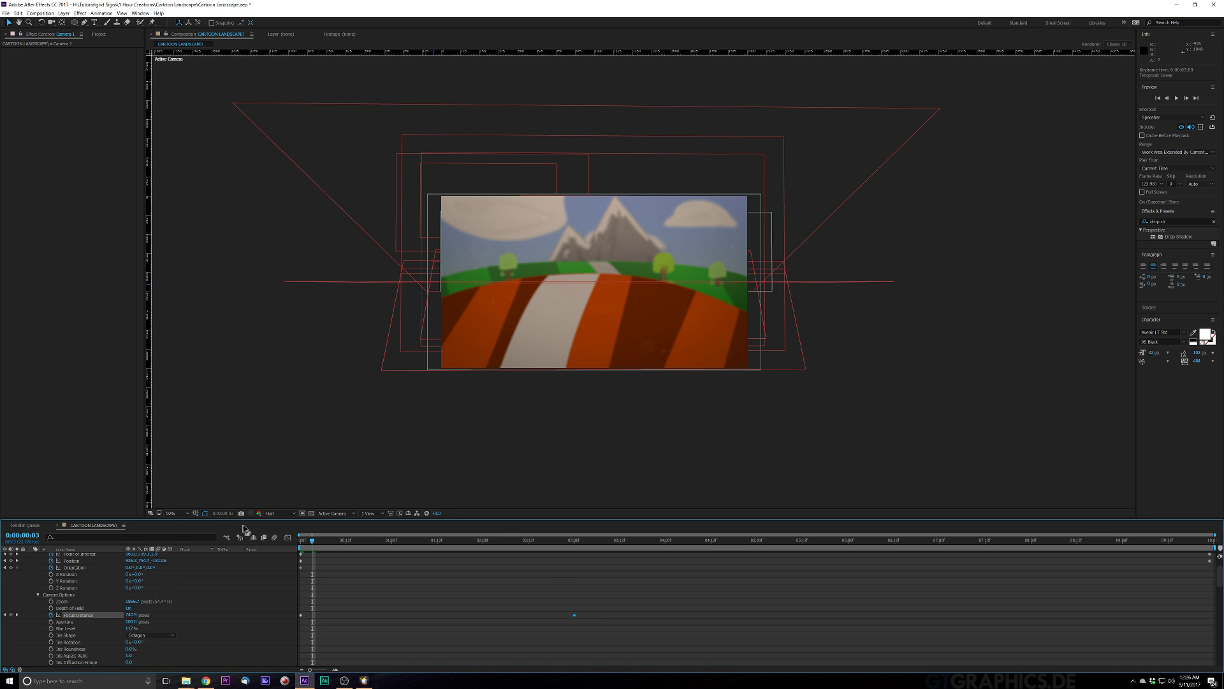
Step: Lower the preview resolution to Third, play back the focus animation from the start and return to the first frame
click(273, 514)
click(276, 543)
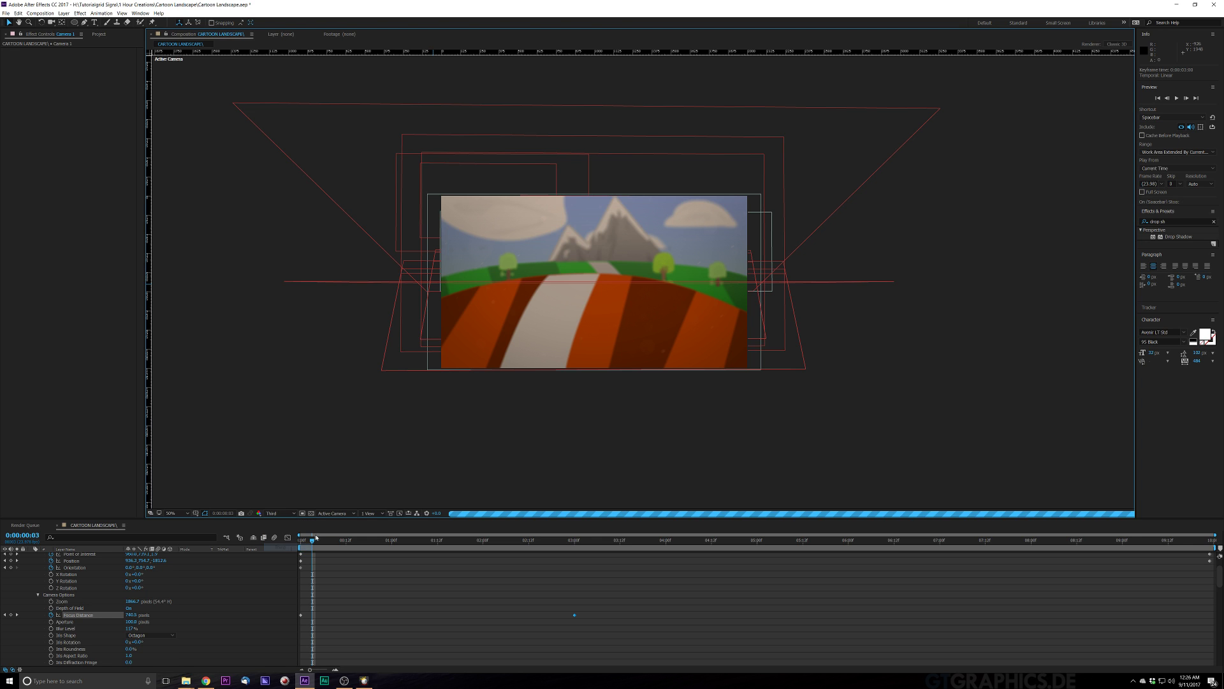
drag(284, 547, 283, 549)
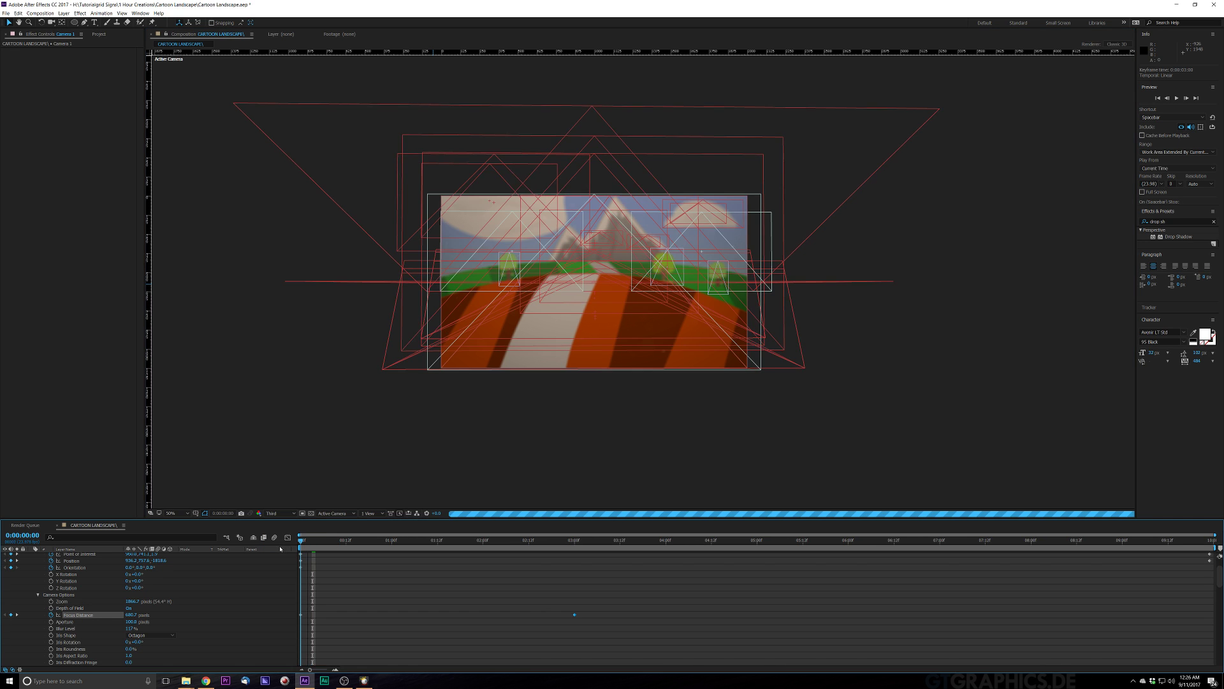
key(space)
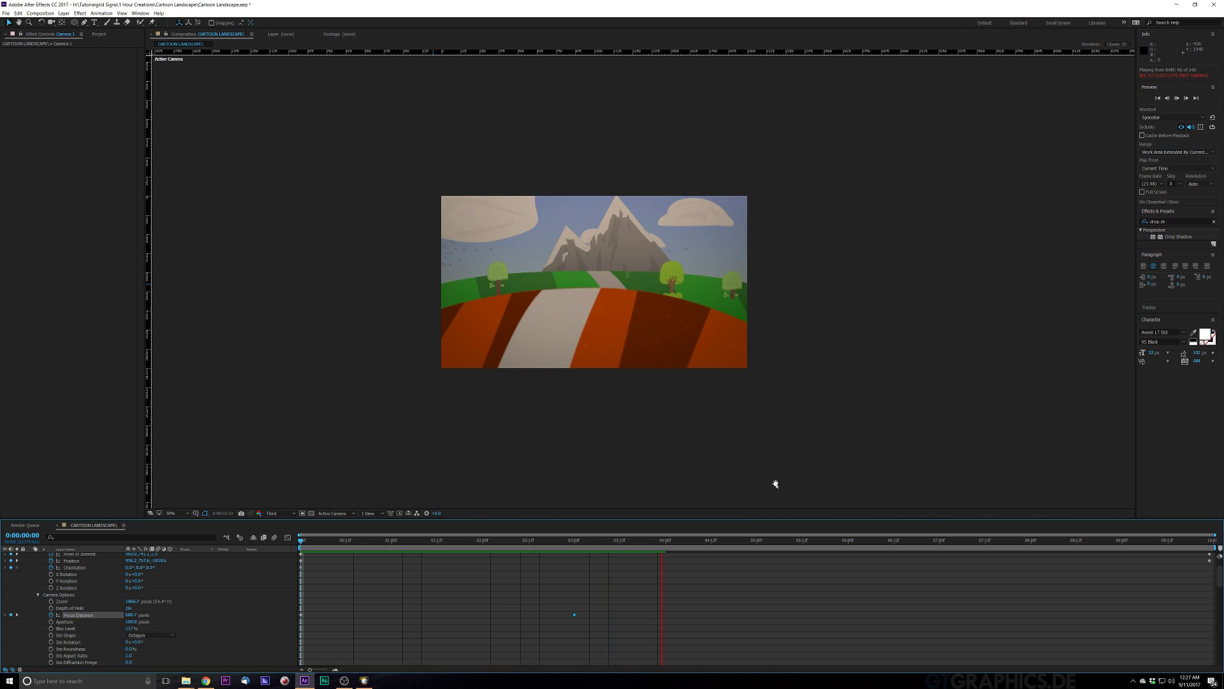
key(space)
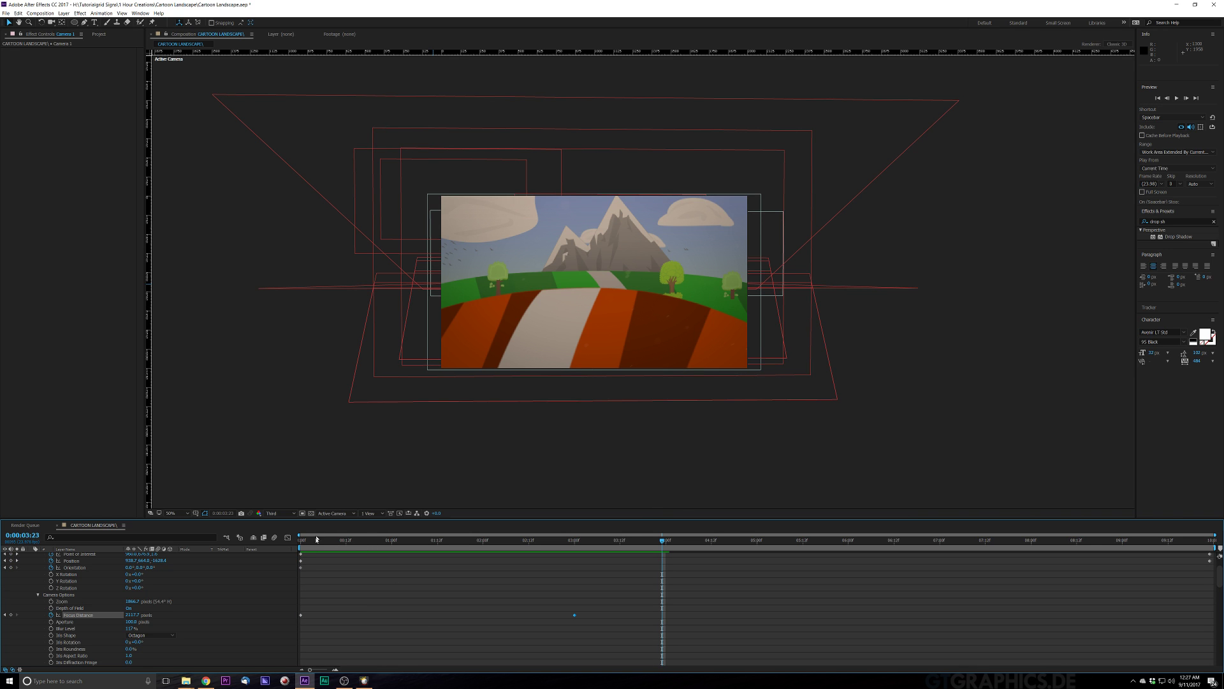
key(Home)
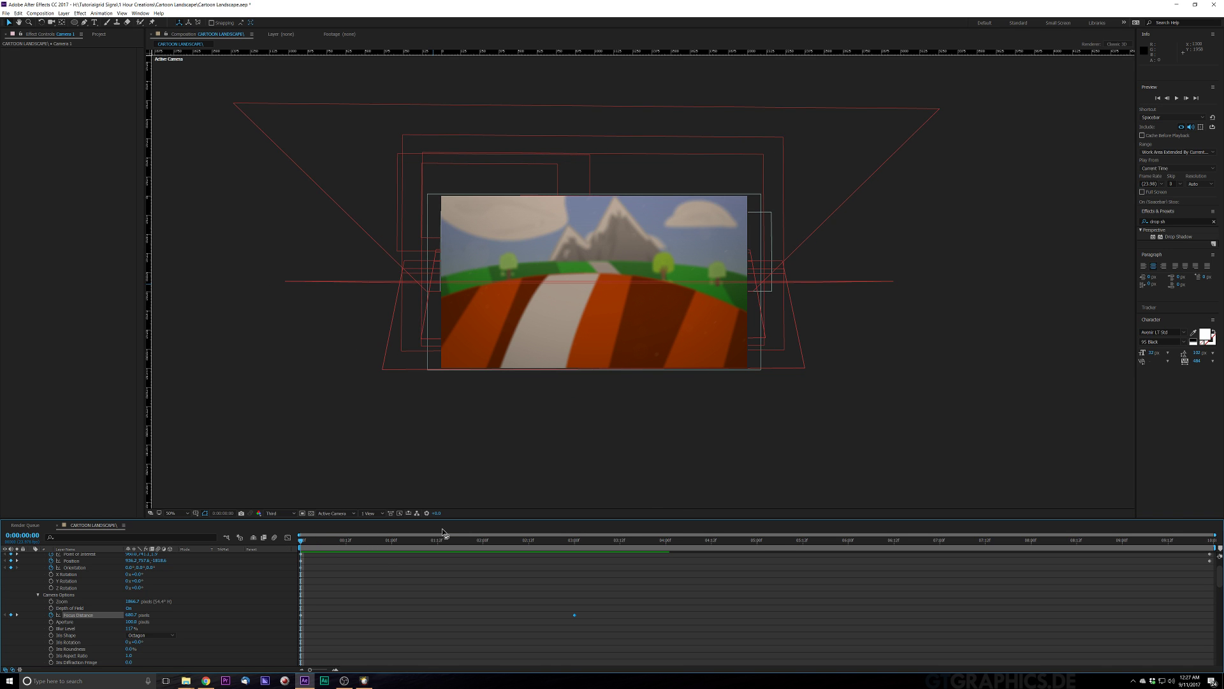